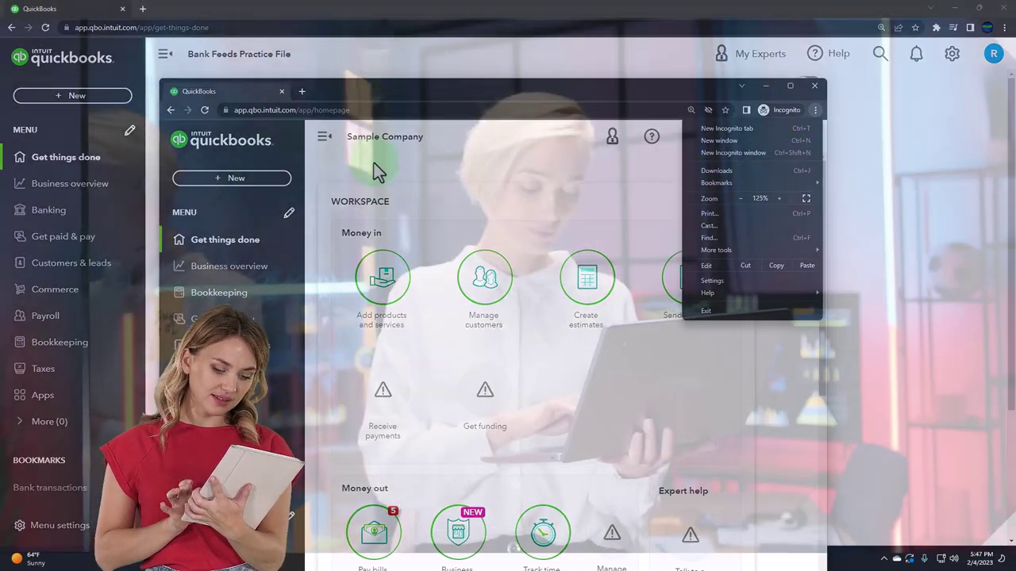
Move the sample company's incognito window out of the way and look over the settings options of the Bank Feeds Practice File.
{"action": "left_click", "coordinate": [375, 157]}
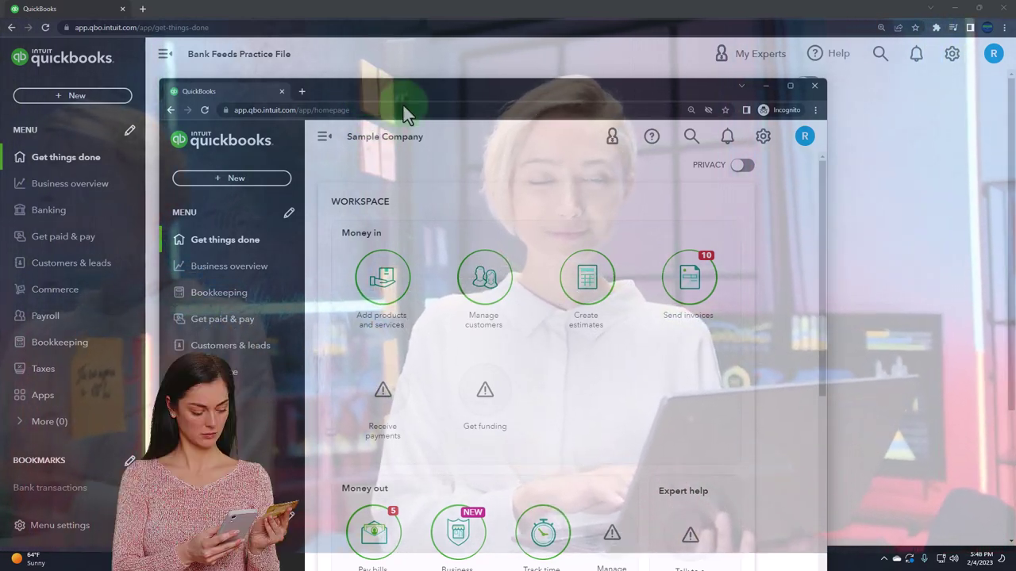
{"action": "left_click_drag", "start_coordinate": [365, 89], "coordinate": [1015, 92]}
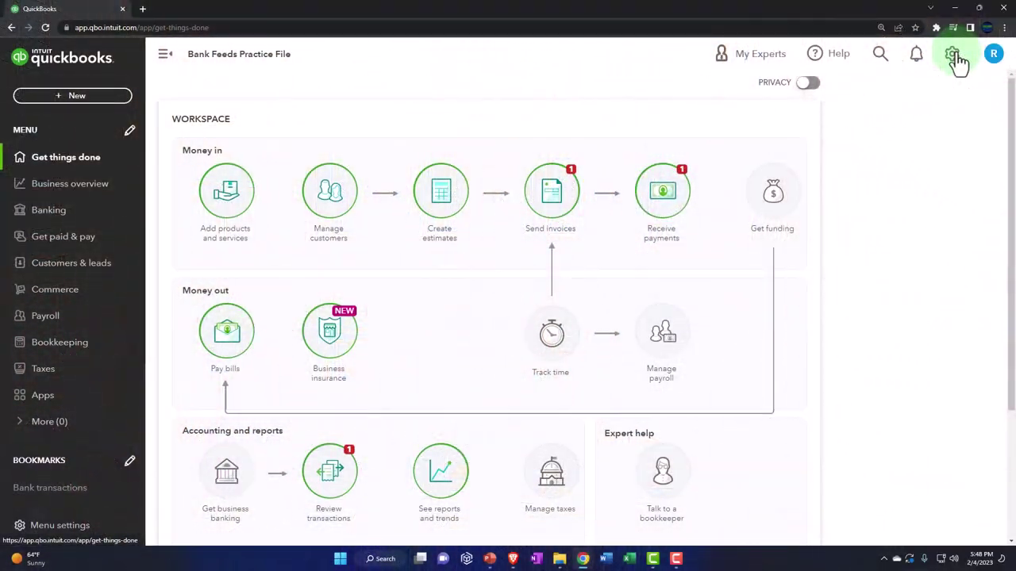
{"action": "left_click", "coordinate": [955, 59]}
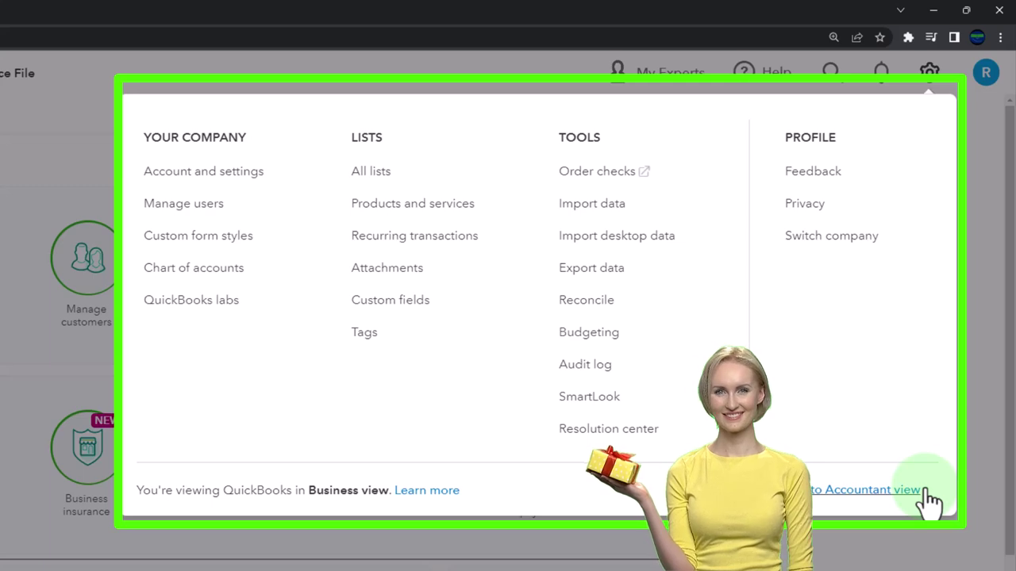
{"action": "left_click", "coordinate": [43, 114]}
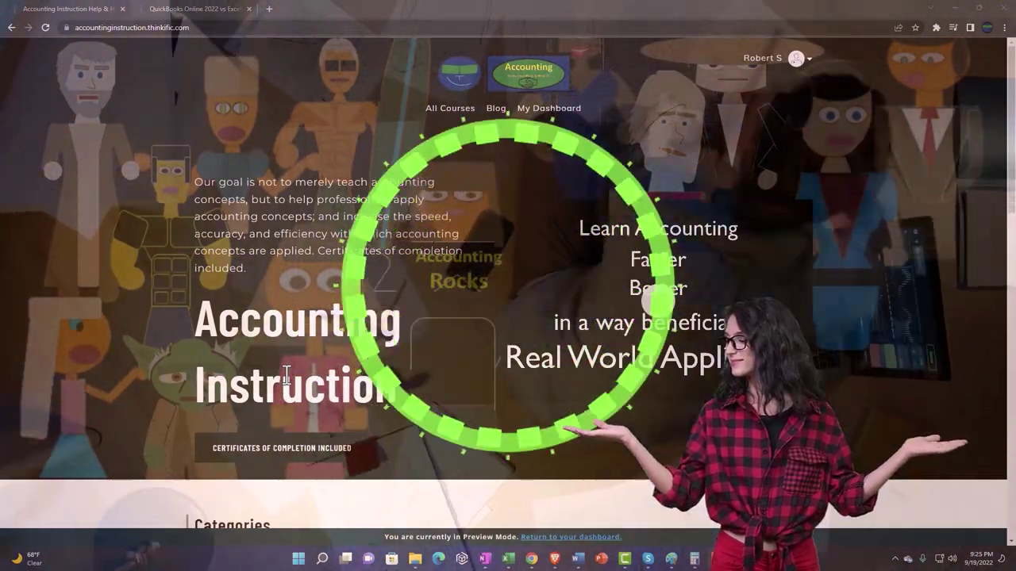
Browse the course categories on the Accounting Instruction site and the OneNote - Getting Started 2022 section of the QuickBooks Online 2022 course.
{"action": "scroll", "coordinate": [140, 438], "scroll_direction": "down", "scroll_amount": 6}
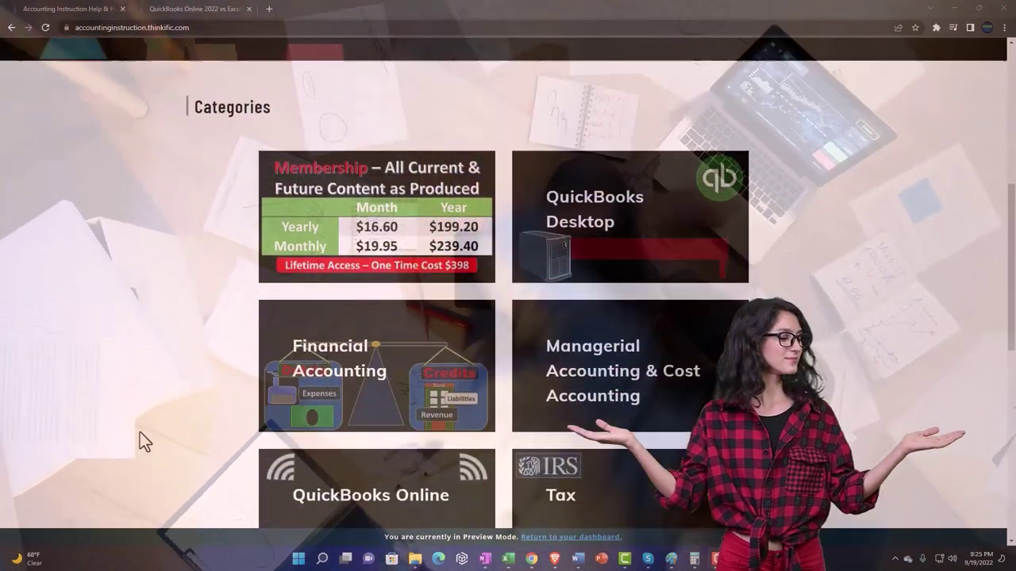
{"action": "scroll", "coordinate": [140, 434], "scroll_direction": "down", "scroll_amount": 1}
{"action": "scroll", "coordinate": [140, 434], "scroll_direction": "down", "scroll_amount": 4}
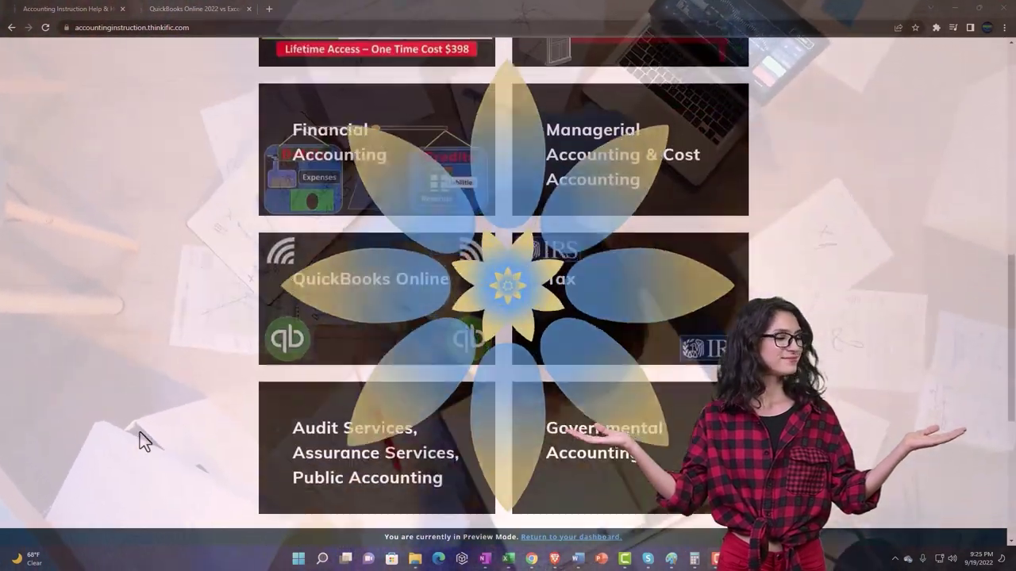
{"action": "scroll", "coordinate": [139, 433], "scroll_direction": "down", "scroll_amount": 2}
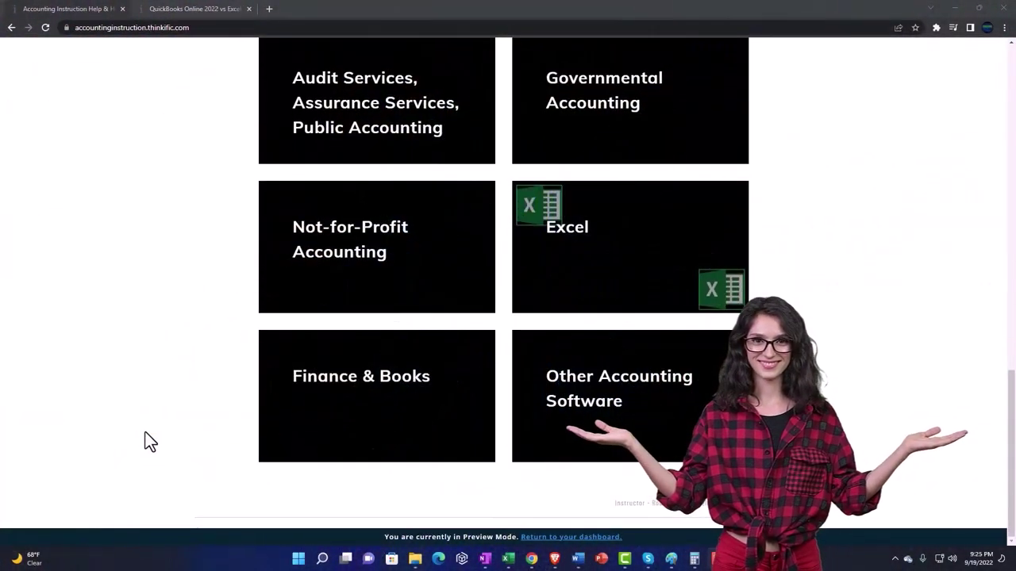
{"action": "left_click", "coordinate": [184, 11]}
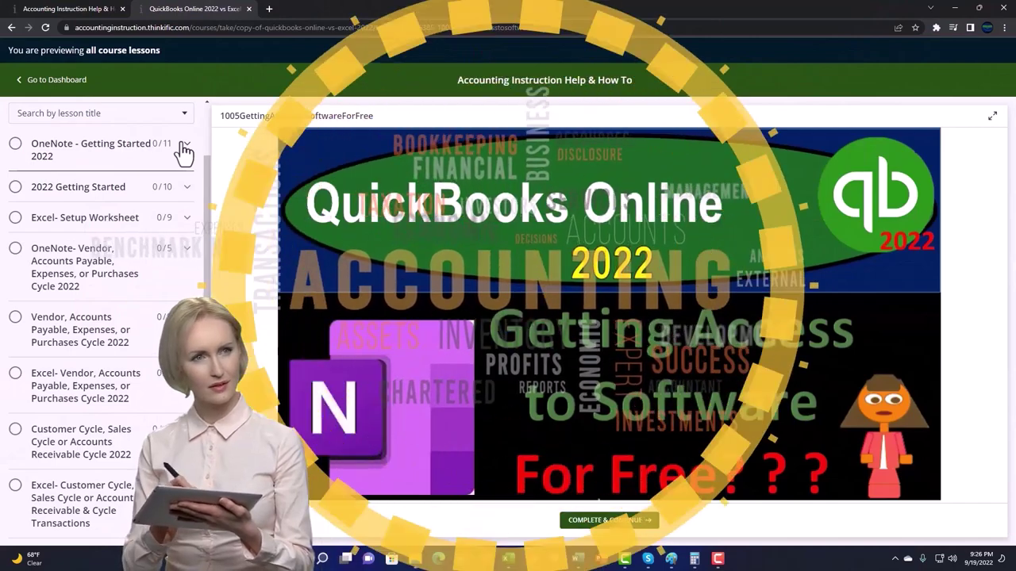
{"action": "left_click", "coordinate": [183, 151]}
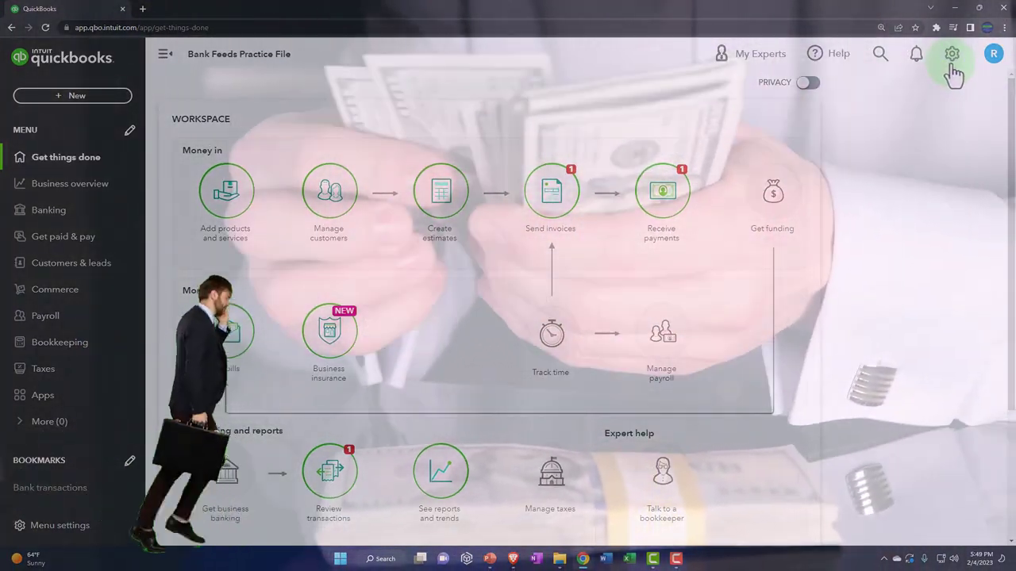
Switch the Bank Feeds Practice File to Accountant view.
{"action": "left_click", "coordinate": [952, 66]}
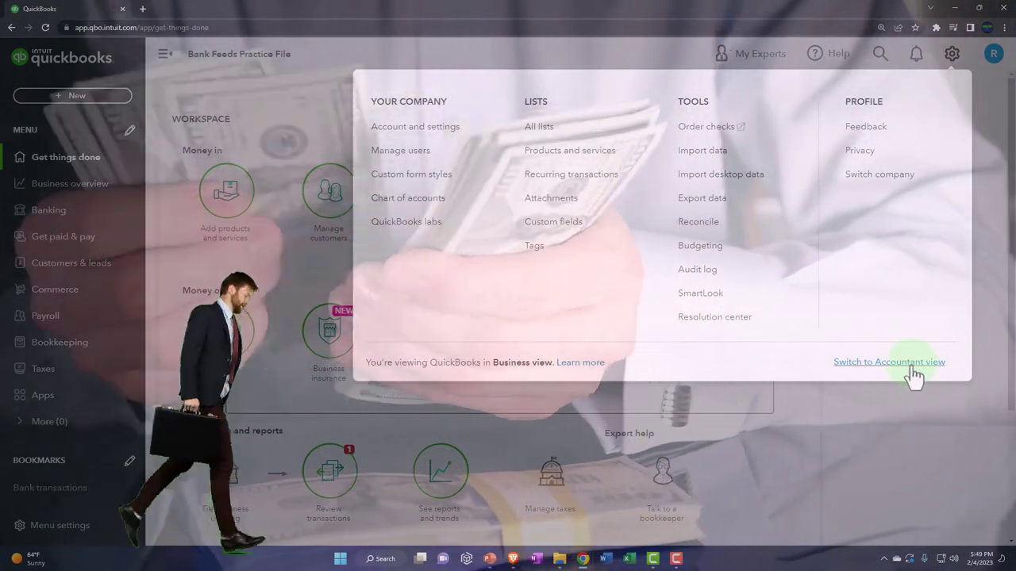
{"action": "left_click", "coordinate": [913, 364]}
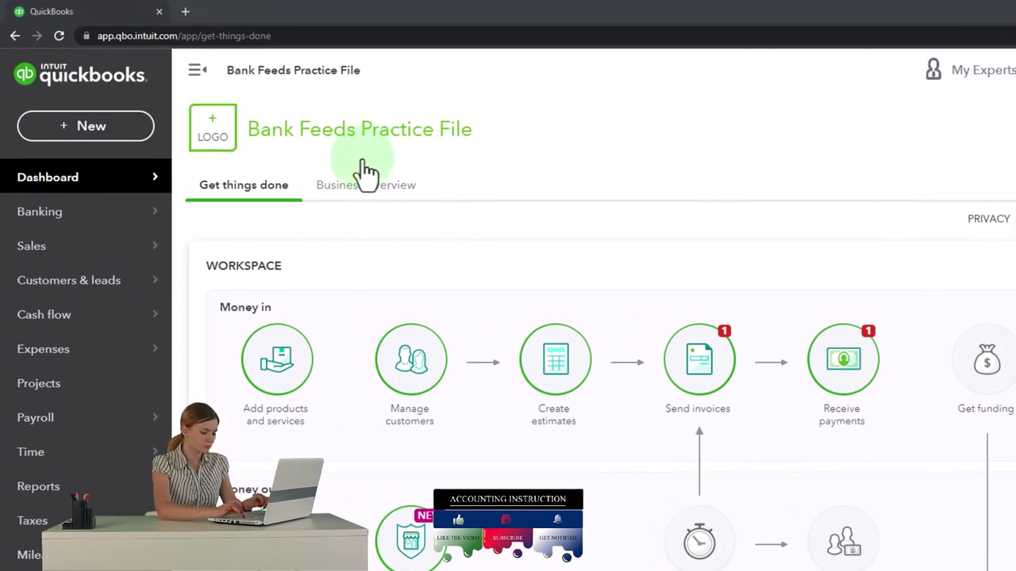
Examine the Accountant view navigation categories and their sub-items, including Dashboard, Sales, Customers & leads, Cash flow and Expenses.
{"action": "mouse_move", "coordinate": [71, 183]}
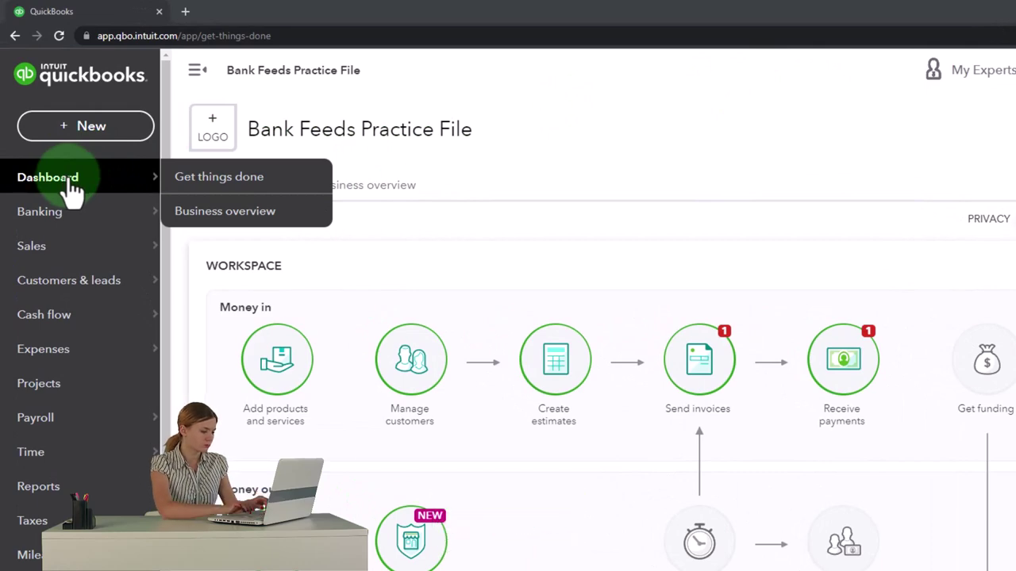
{"action": "mouse_move", "coordinate": [71, 220]}
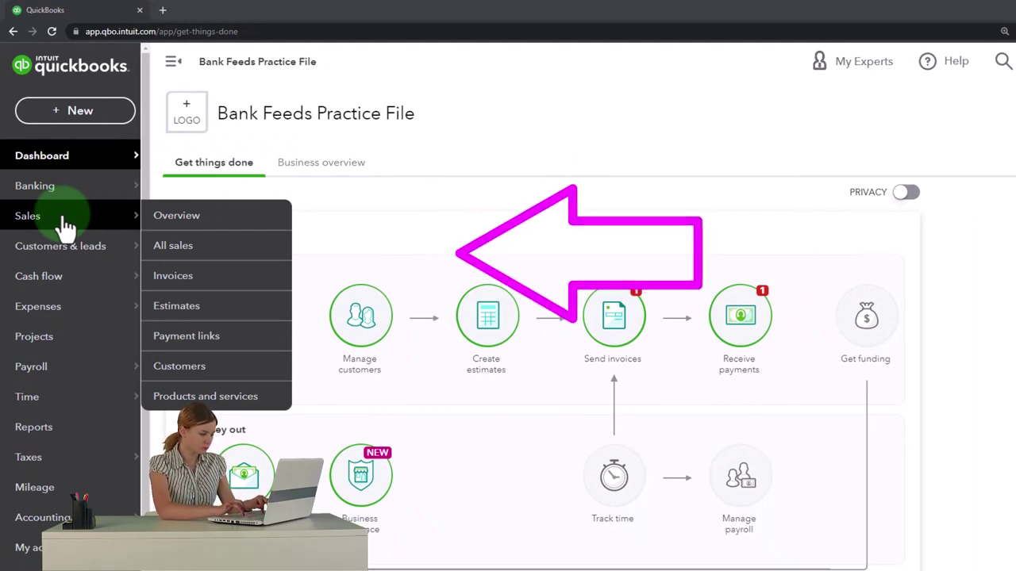
{"action": "mouse_move", "coordinate": [68, 282]}
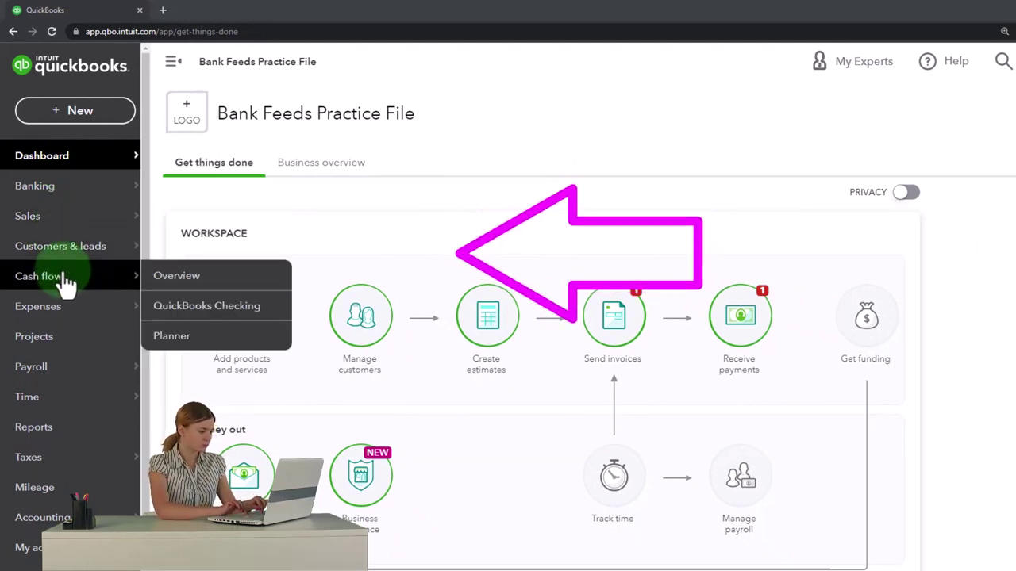
{"action": "mouse_move", "coordinate": [63, 314]}
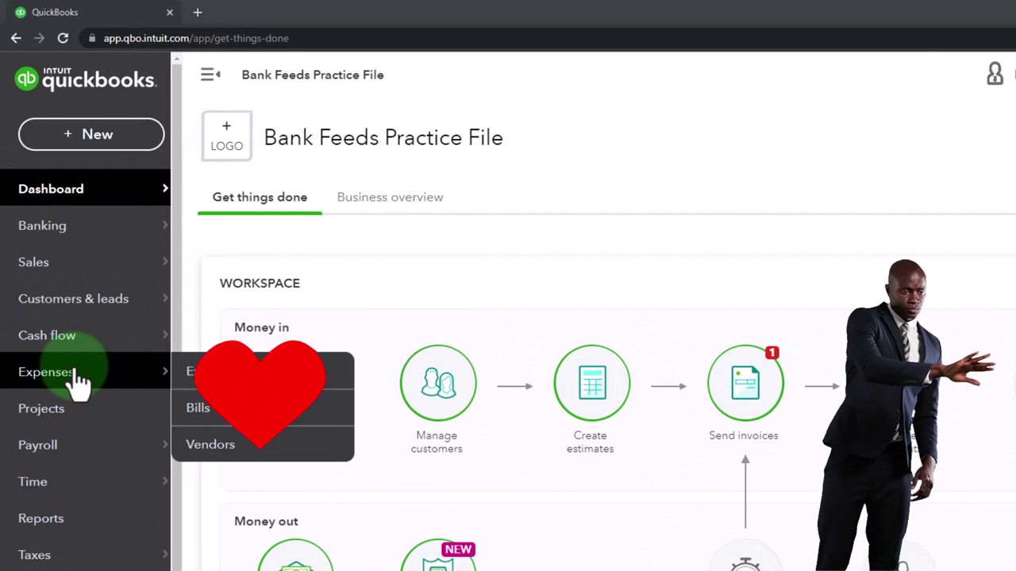
{"action": "mouse_move", "coordinate": [63, 489]}
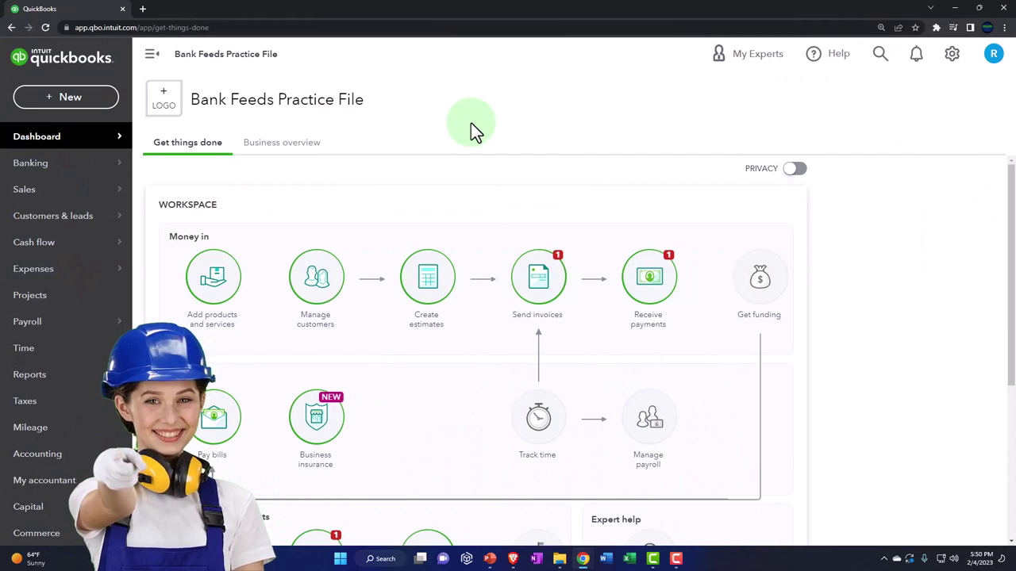
{"action": "left_click", "coordinate": [99, 228]}
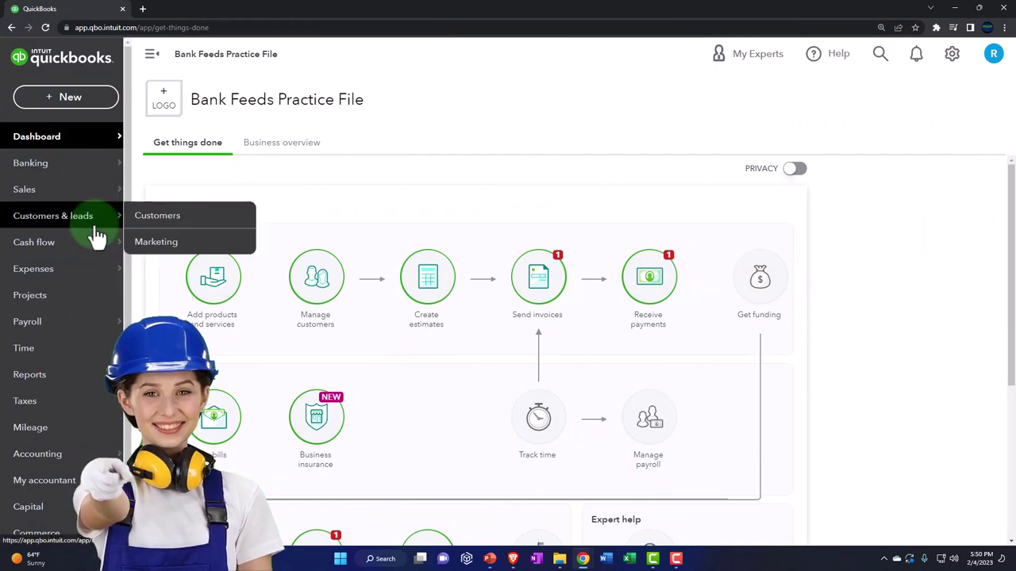
{"action": "left_click", "coordinate": [97, 313]}
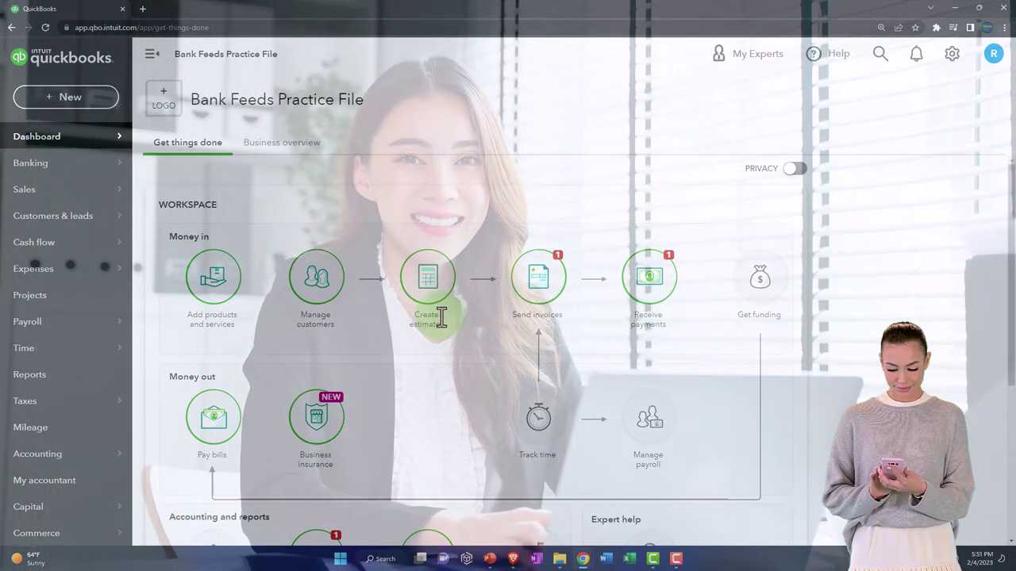
{"action": "mouse_move", "coordinate": [79, 363]}
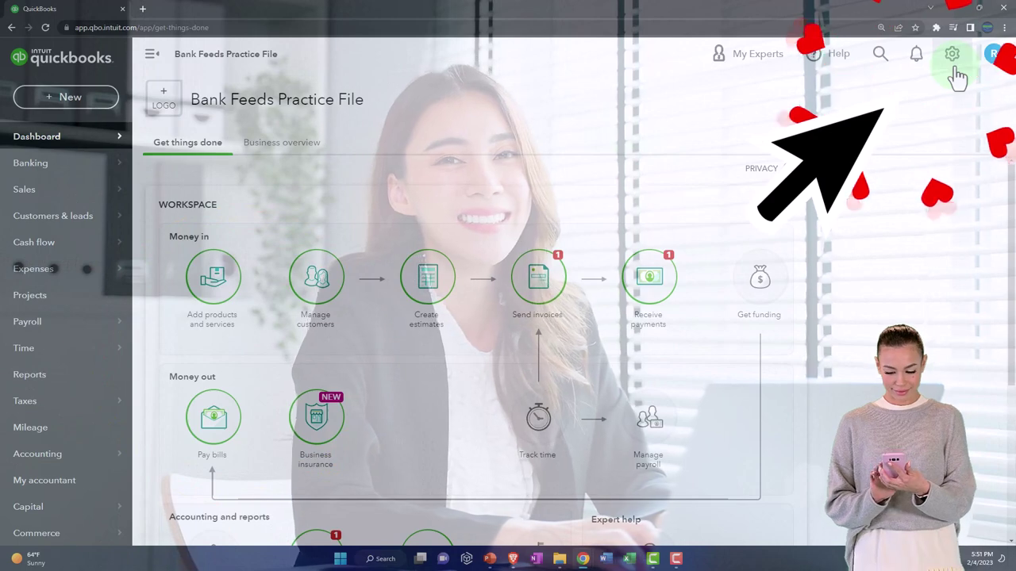
Review the transaction forms available for creation and the sub-items of Expenses, Payroll and Accounting in the navigation.
{"action": "left_click", "coordinate": [71, 103]}
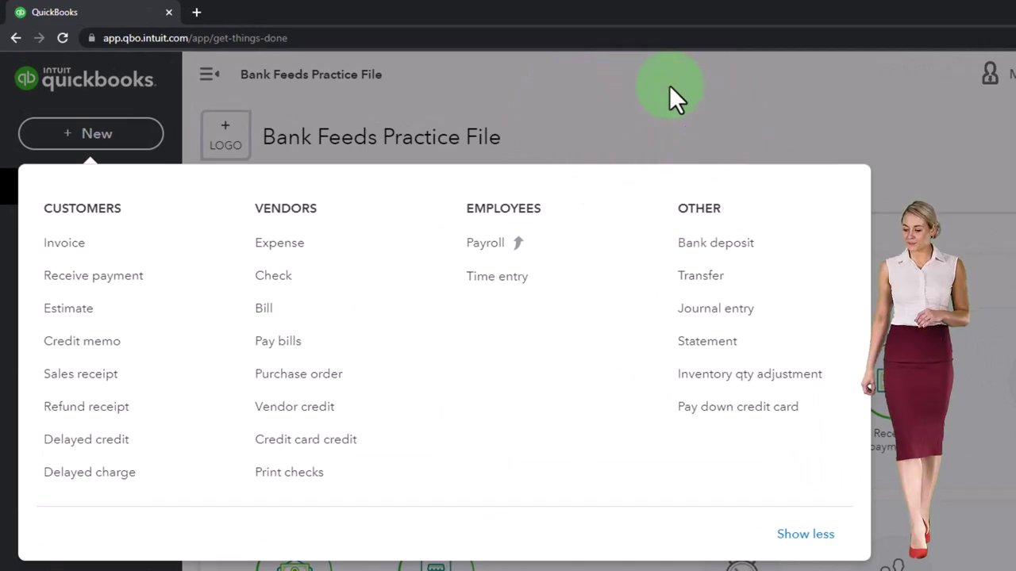
{"action": "left_click", "coordinate": [669, 85]}
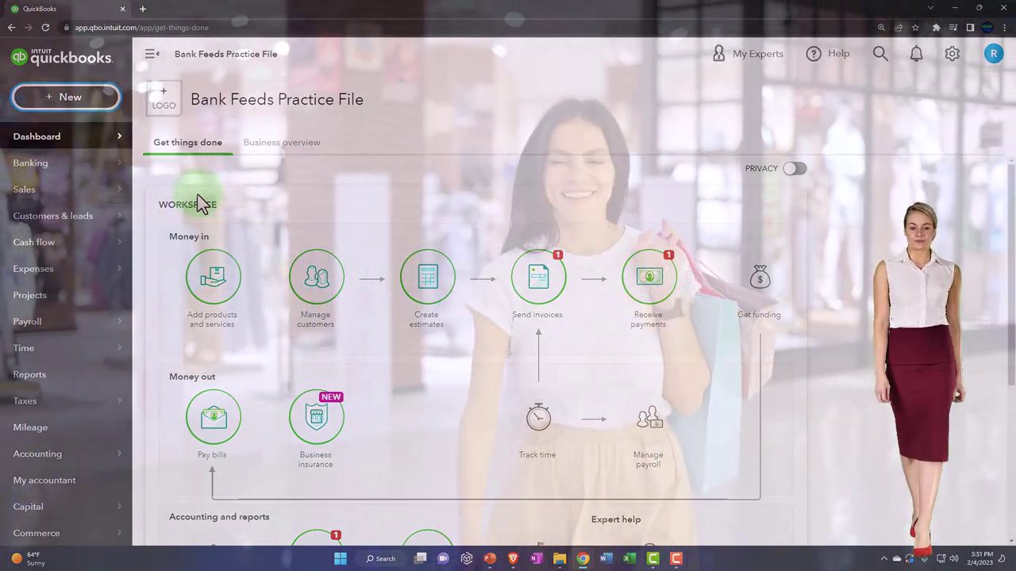
{"action": "mouse_move", "coordinate": [50, 196]}
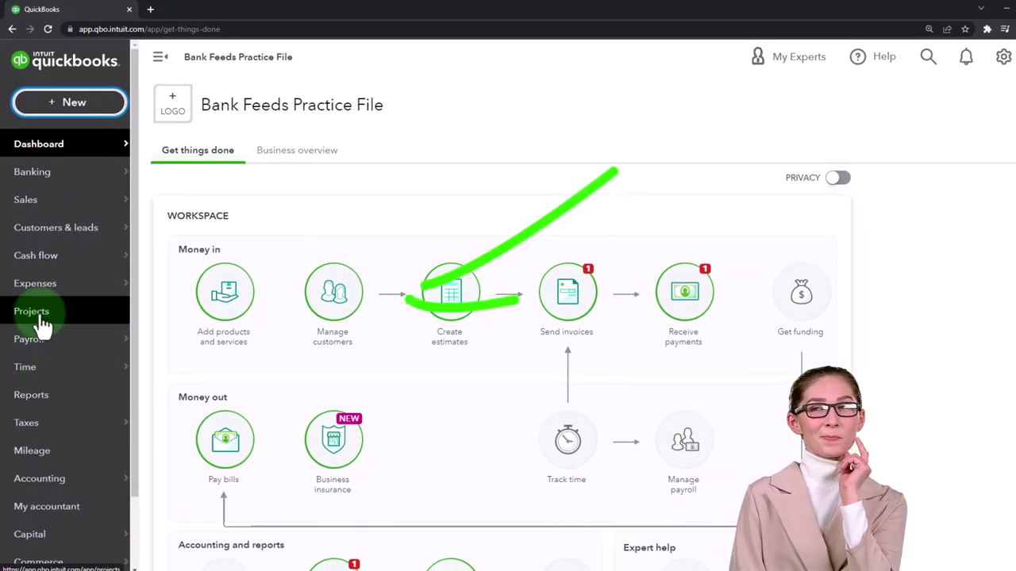
{"action": "mouse_move", "coordinate": [37, 294]}
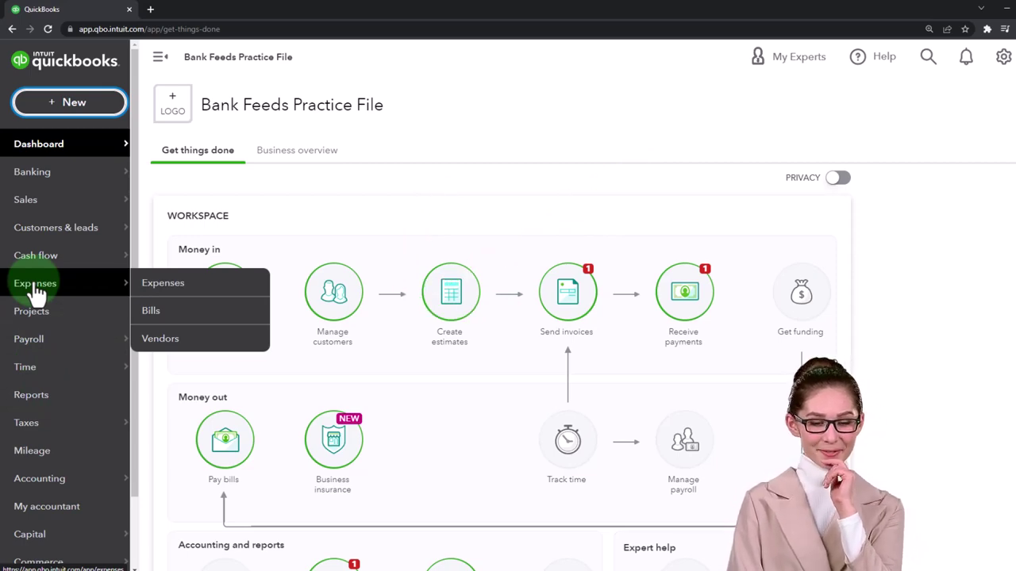
{"action": "mouse_move", "coordinate": [40, 343]}
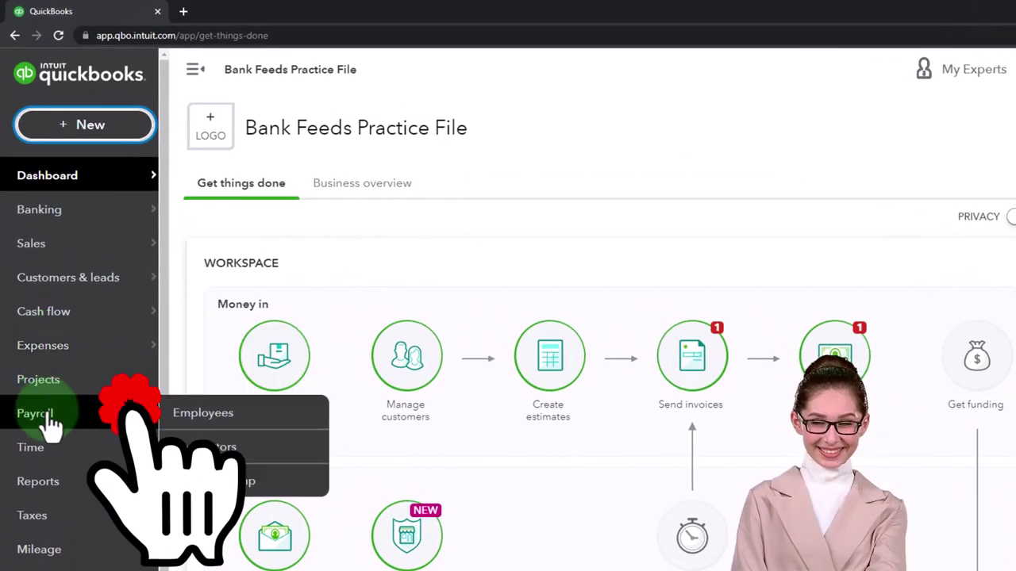
{"action": "mouse_move", "coordinate": [45, 542]}
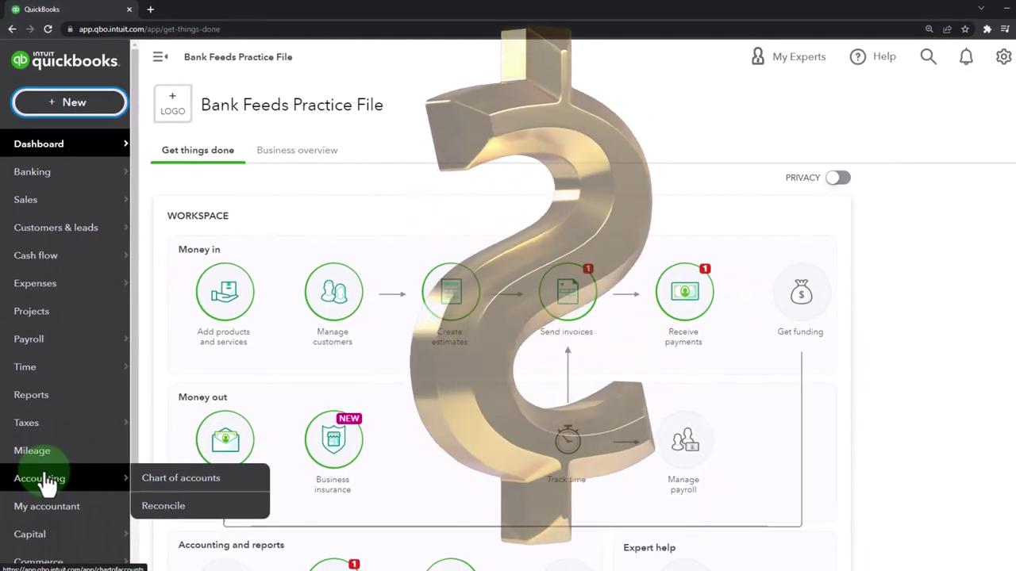
Open the page with all lists of the practice file and look over the settings options again.
{"action": "left_click", "coordinate": [1003, 57]}
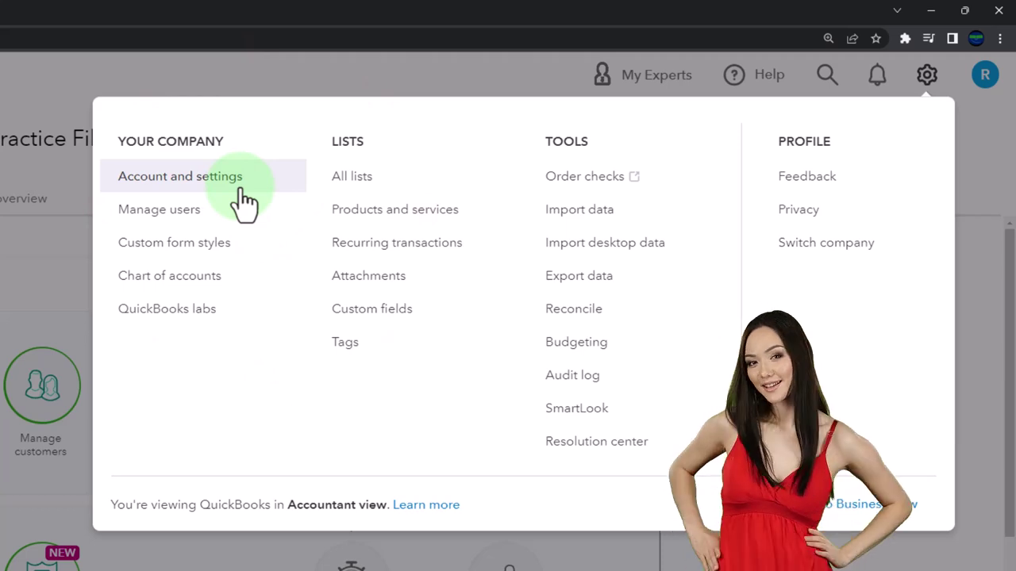
{"action": "left_click", "coordinate": [225, 216]}
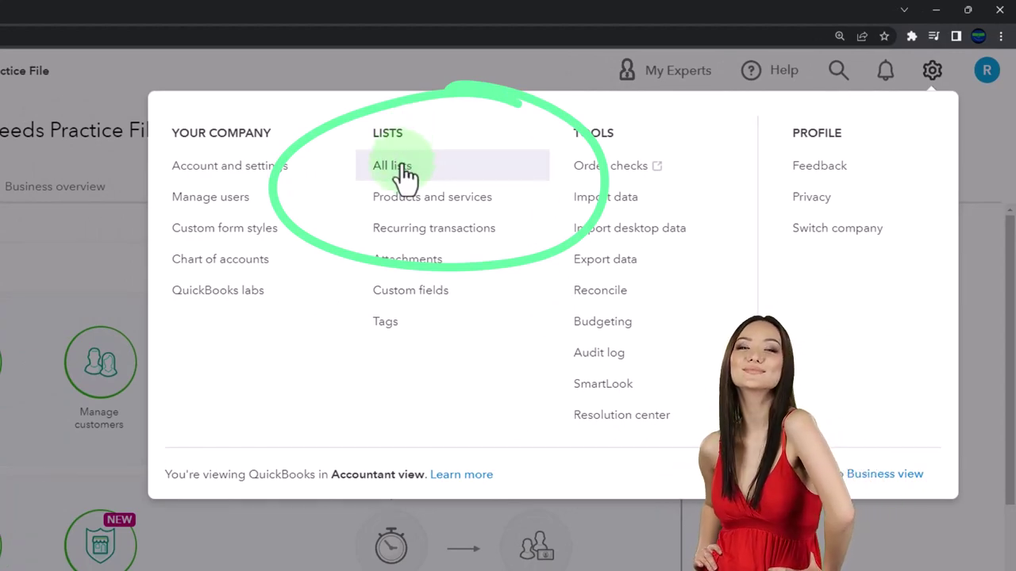
{"action": "left_click", "coordinate": [401, 169]}
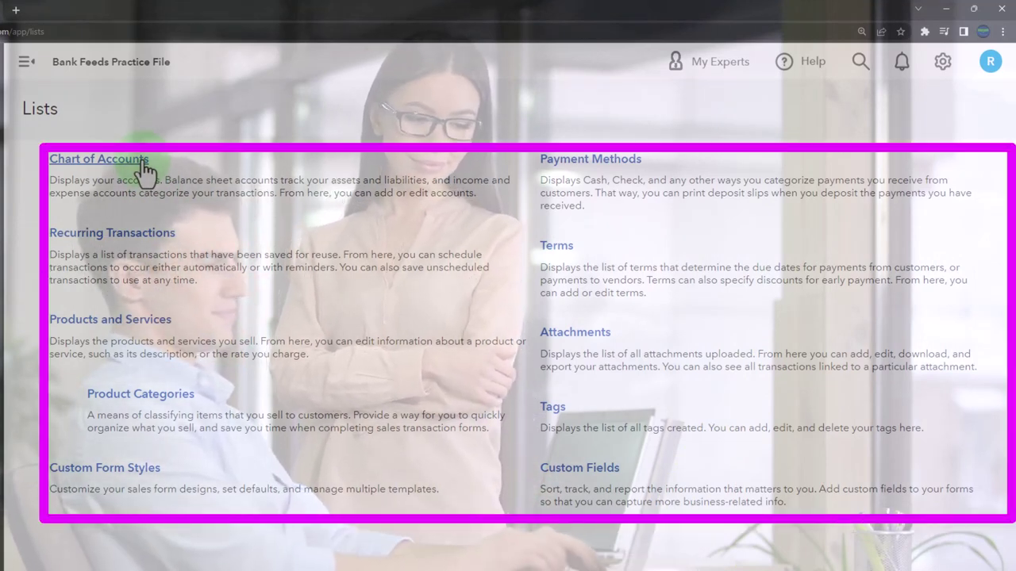
{"action": "left_click", "coordinate": [936, 65]}
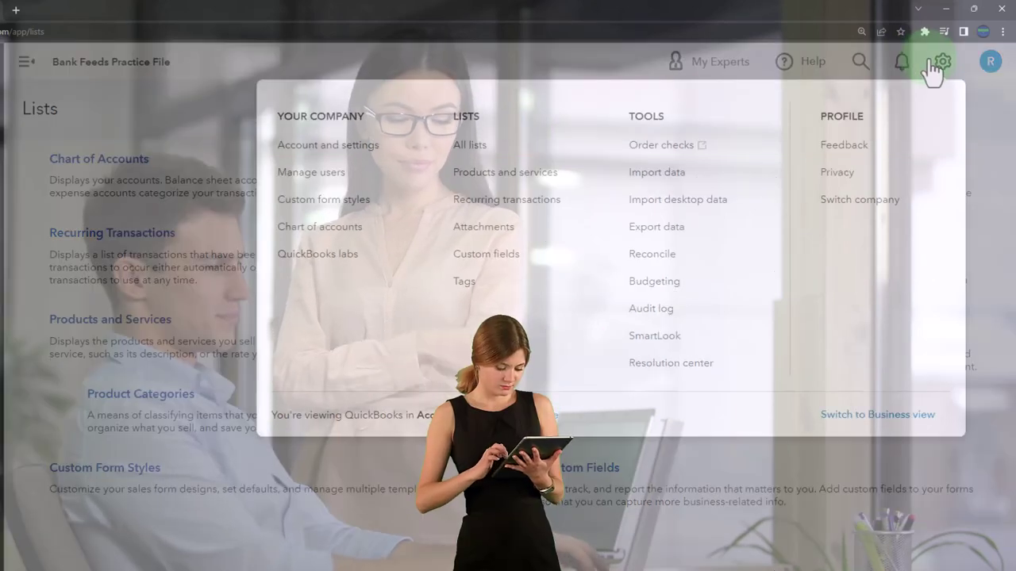
{"action": "left_click", "coordinate": [223, 167]}
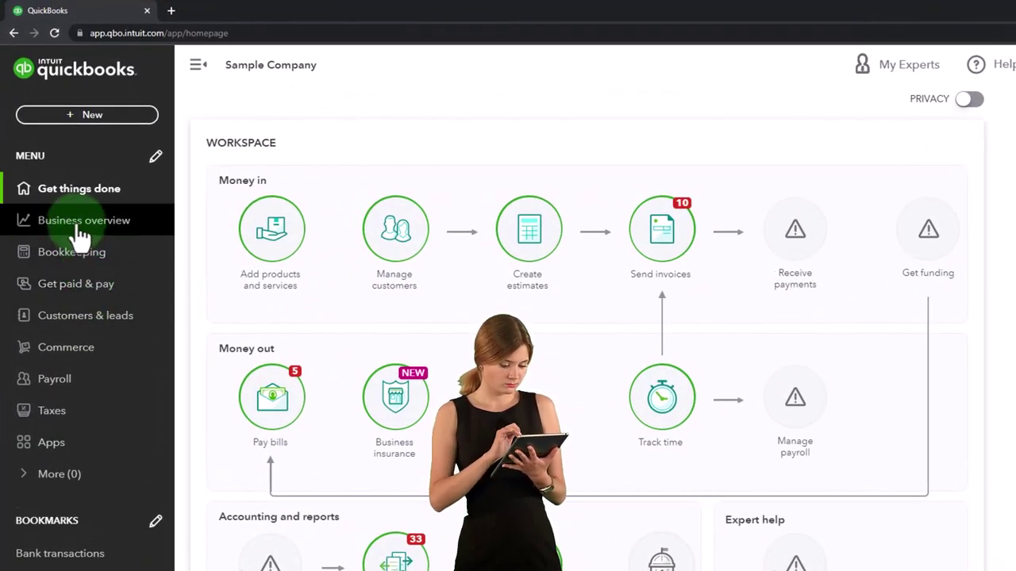
Compare the sample company's Business view by opening Get paid & pay and the chart of accounts introduction under Bookkeeping.
{"action": "left_click", "coordinate": [67, 299]}
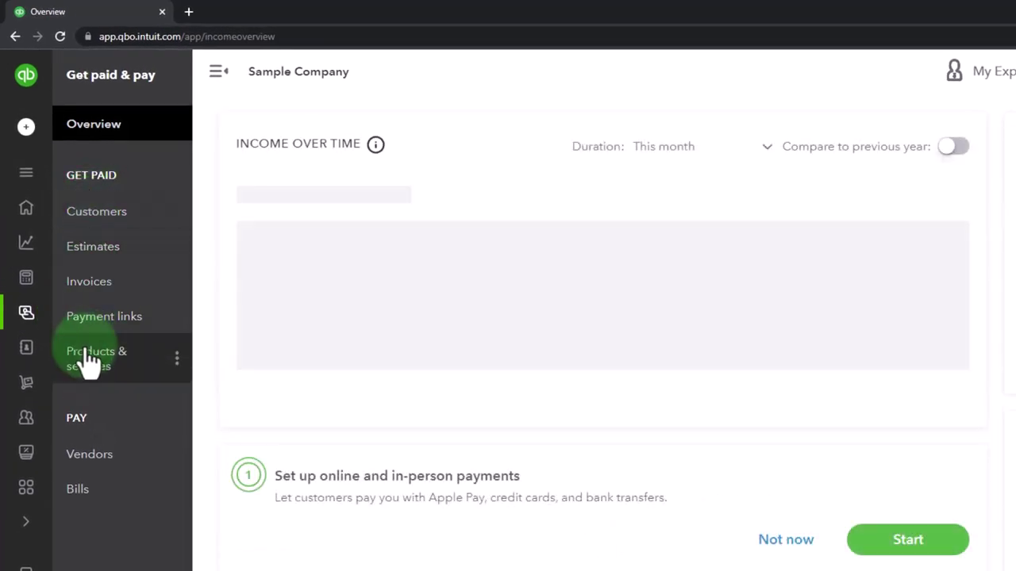
{"action": "mouse_move", "coordinate": [40, 347]}
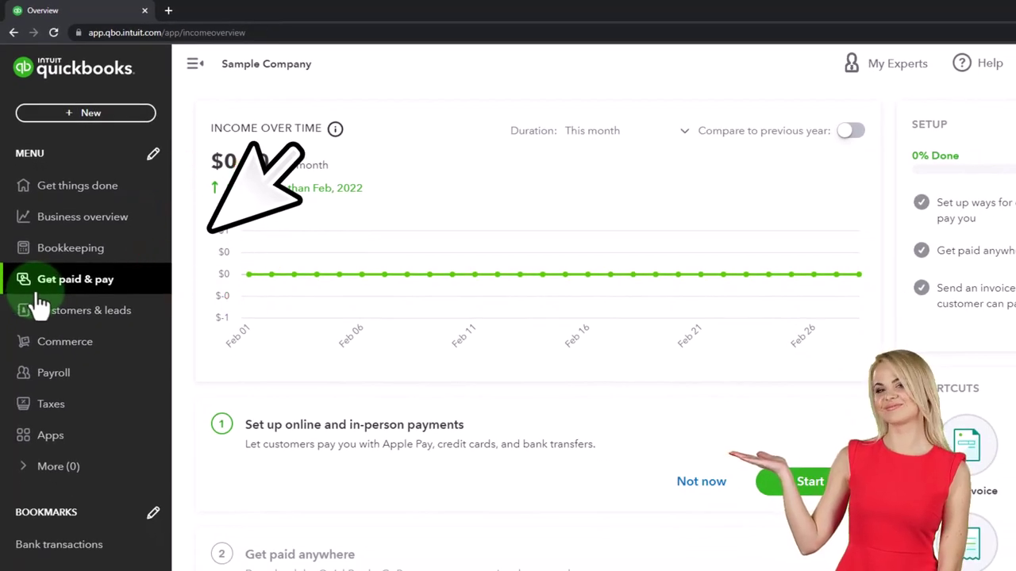
{"action": "left_click", "coordinate": [65, 252]}
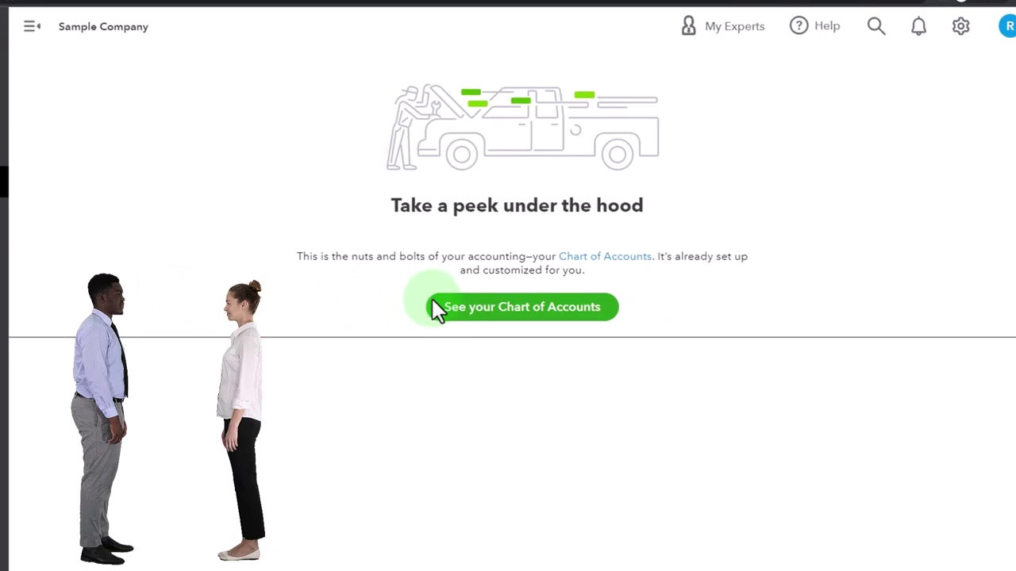
{"action": "left_click", "coordinate": [437, 307]}
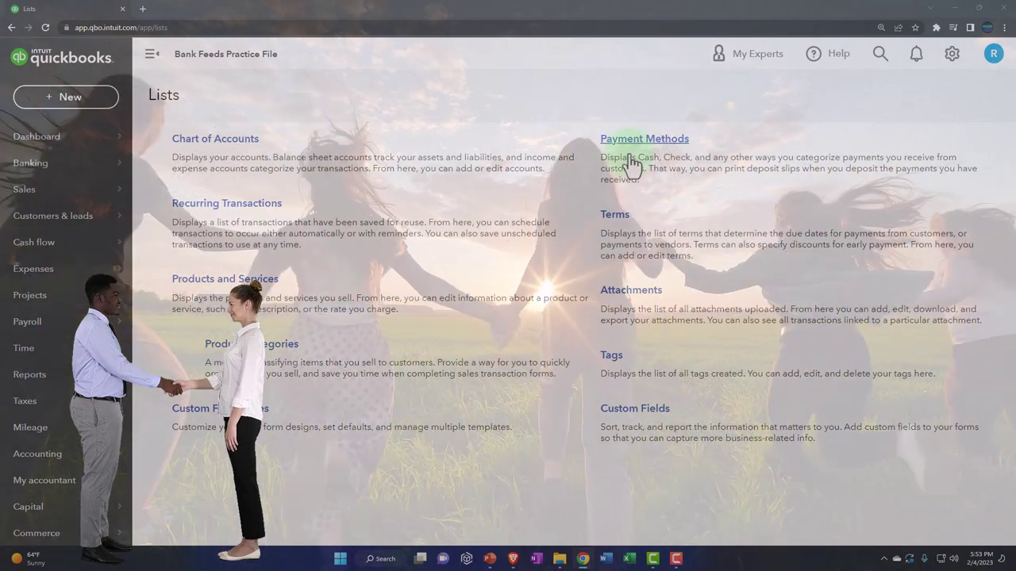
Open the practice file's chart of accounts from Accounting and collapse the navigation sidebar.
{"action": "scroll", "coordinate": [12, 301], "scroll_direction": "down", "scroll_amount": 1}
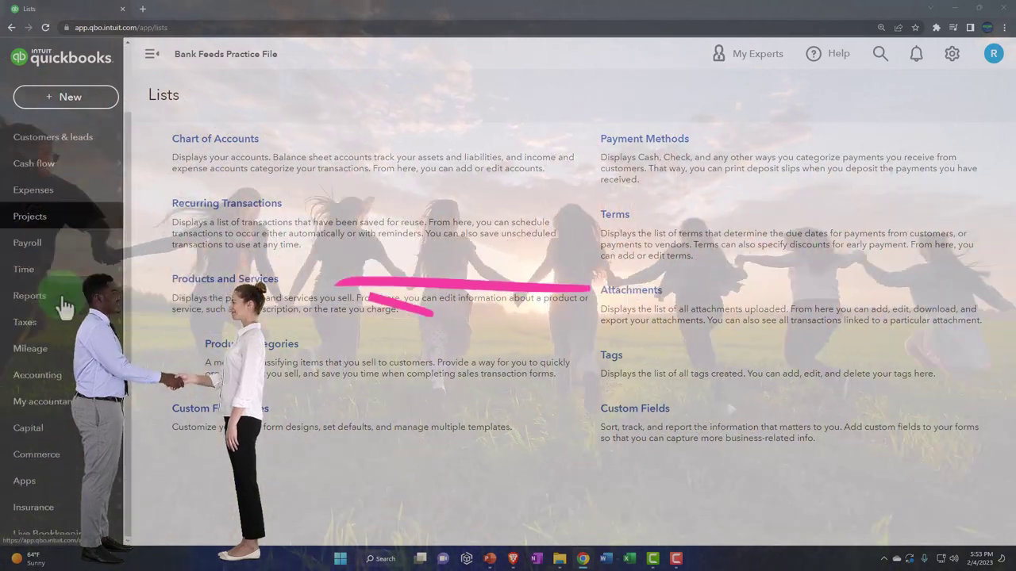
{"action": "mouse_move", "coordinate": [65, 329]}
{"action": "left_click", "coordinate": [53, 377]}
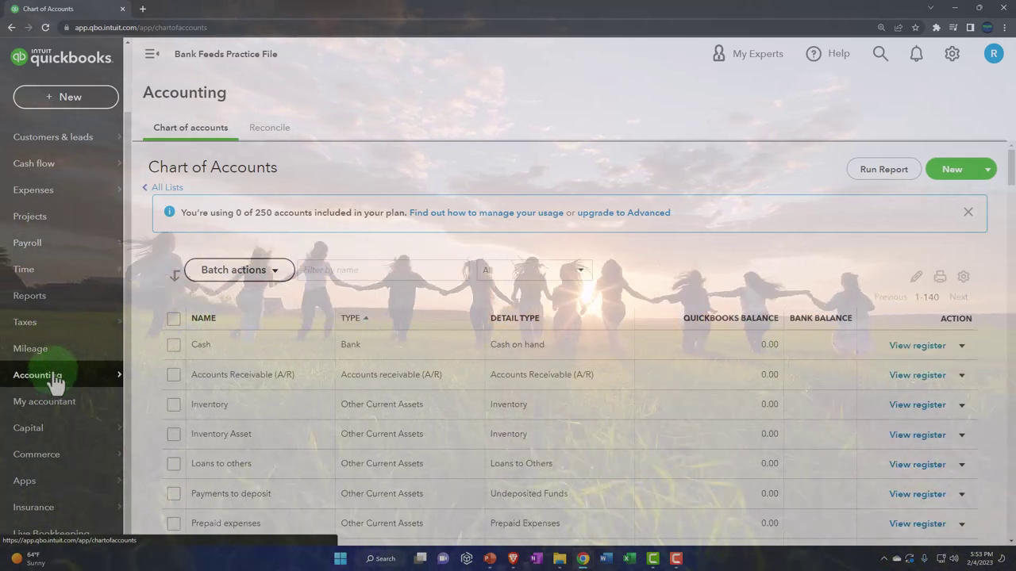
{"action": "left_click", "coordinate": [151, 55]}
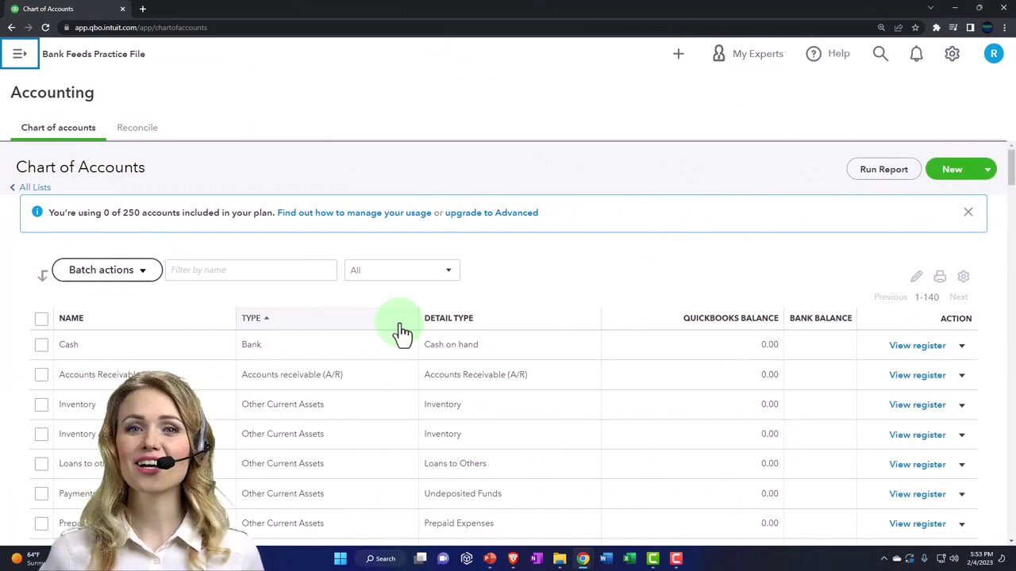
Look through the chart of accounts from the bank and asset accounts down to income and cost of goods sold.
{"action": "scroll", "coordinate": [404, 333], "scroll_direction": "down", "scroll_amount": 2}
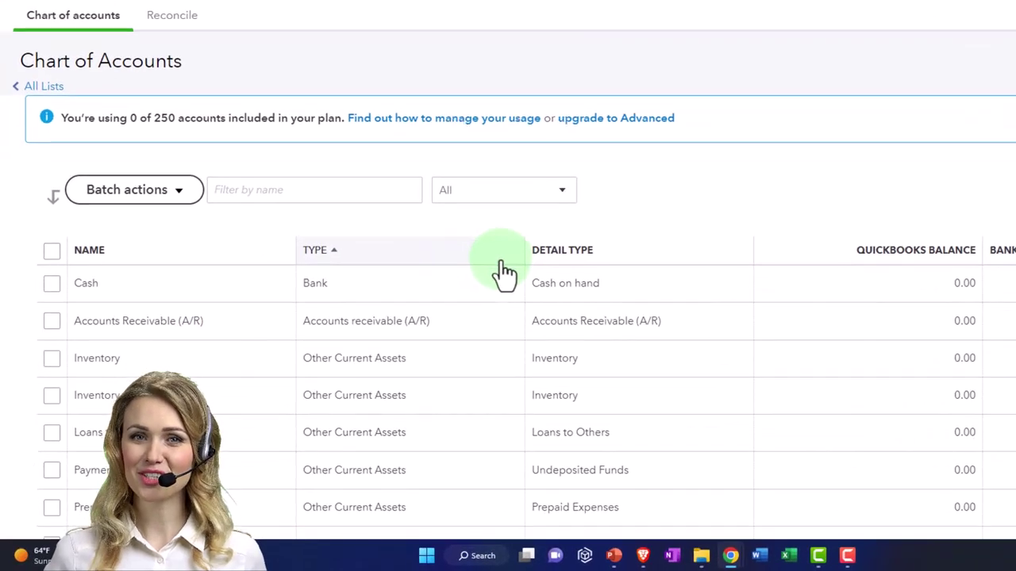
{"action": "scroll", "coordinate": [505, 274], "scroll_direction": "down", "scroll_amount": 3}
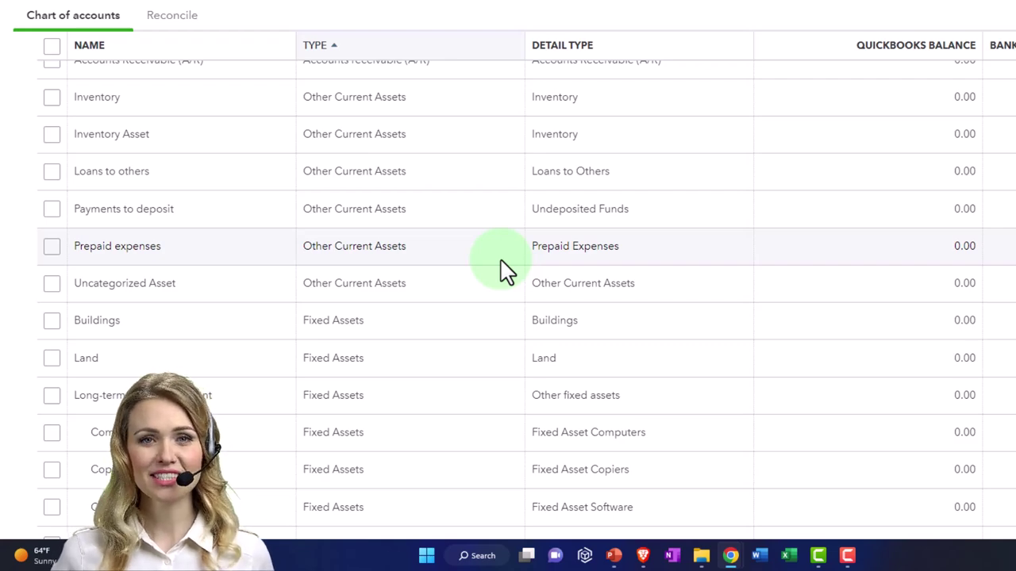
{"action": "left_click", "coordinate": [500, 262]}
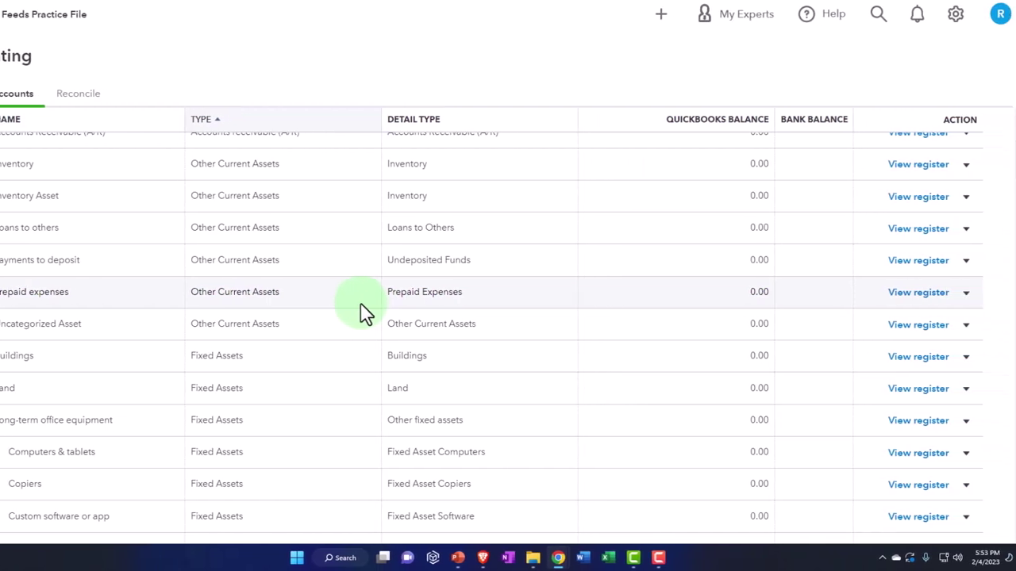
{"action": "scroll", "coordinate": [435, 312], "scroll_direction": "down", "scroll_amount": 2}
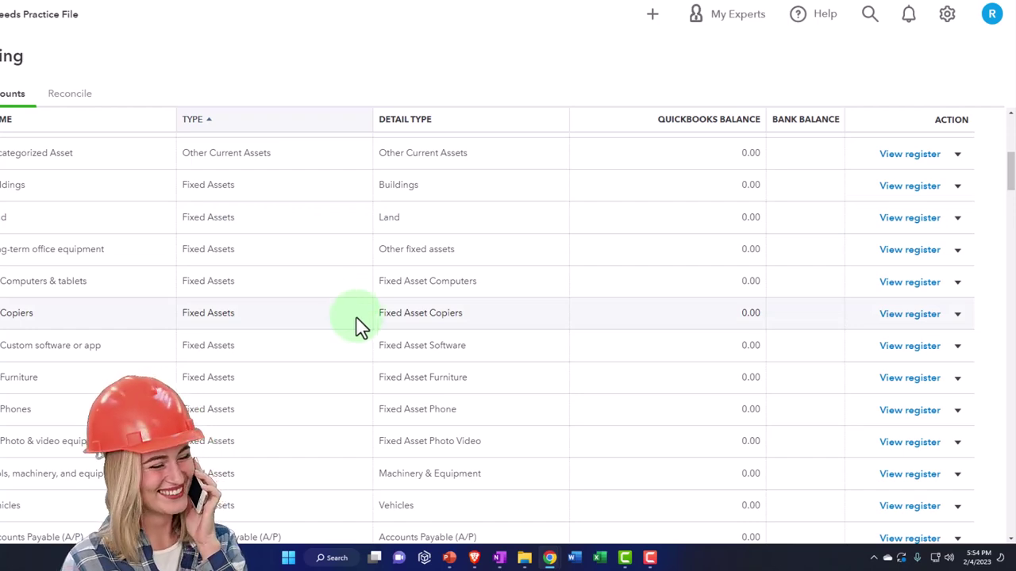
{"action": "scroll", "coordinate": [359, 326], "scroll_direction": "down", "scroll_amount": 15}
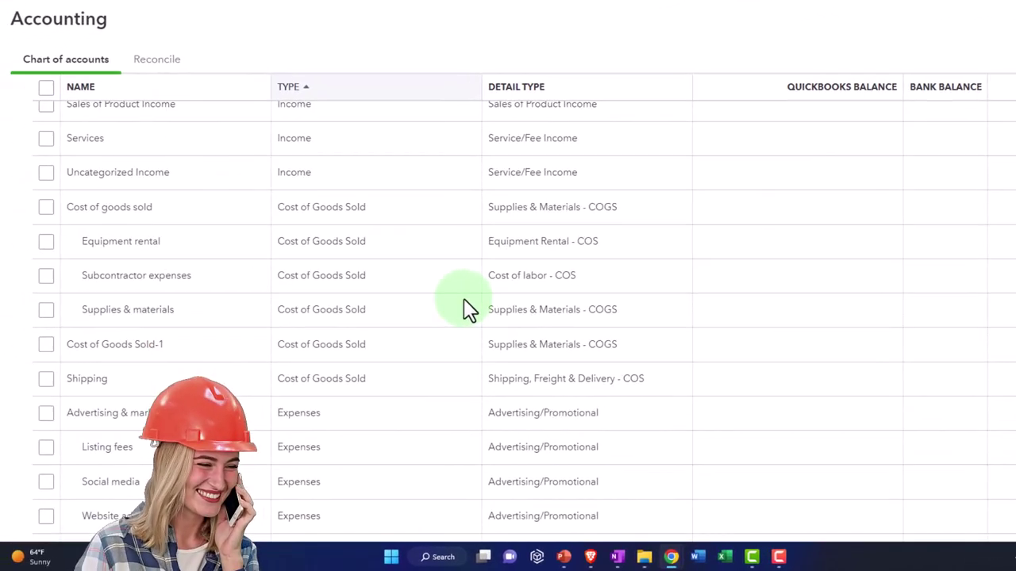
Examine the expense accounts and their sub-accounts, including Advertising & marketing, Contract labor and Employee benefits.
{"action": "scroll", "coordinate": [463, 302], "scroll_direction": "down", "scroll_amount": 3}
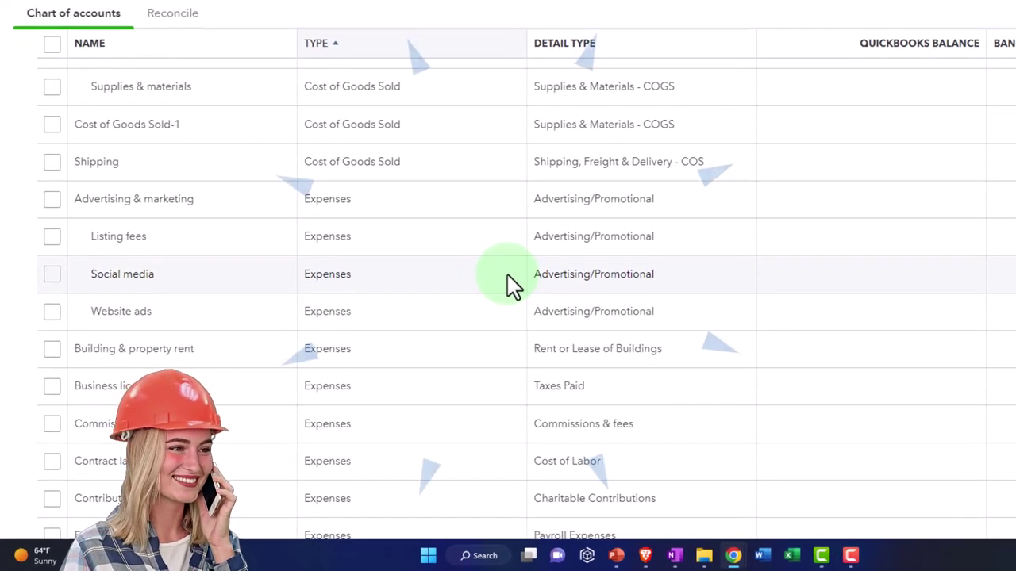
{"action": "scroll", "coordinate": [508, 286], "scroll_direction": "down", "scroll_amount": 5}
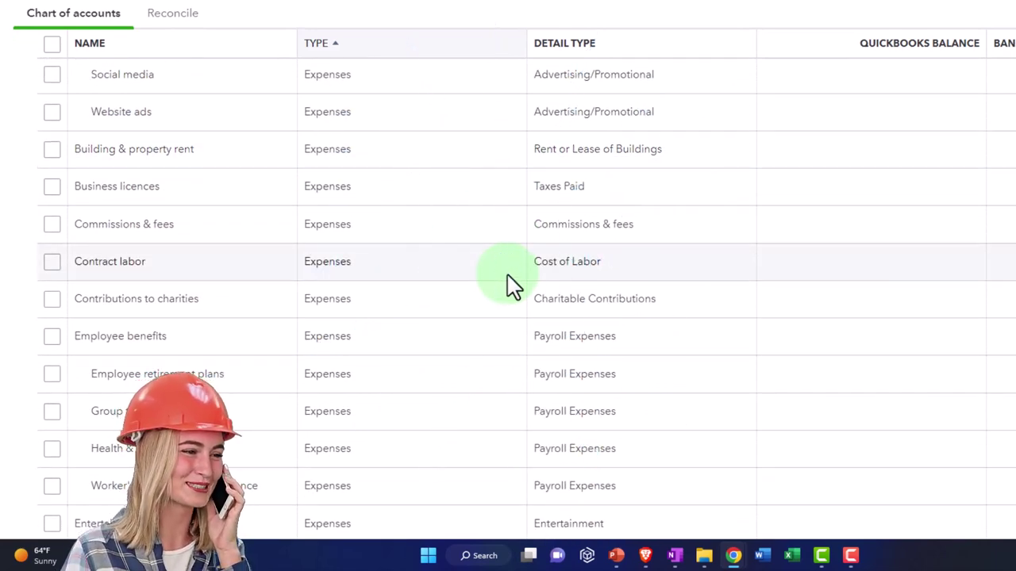
{"action": "scroll", "coordinate": [512, 286], "scroll_direction": "up", "scroll_amount": 2}
{"action": "scroll", "coordinate": [512, 286], "scroll_direction": "up", "scroll_amount": 2}
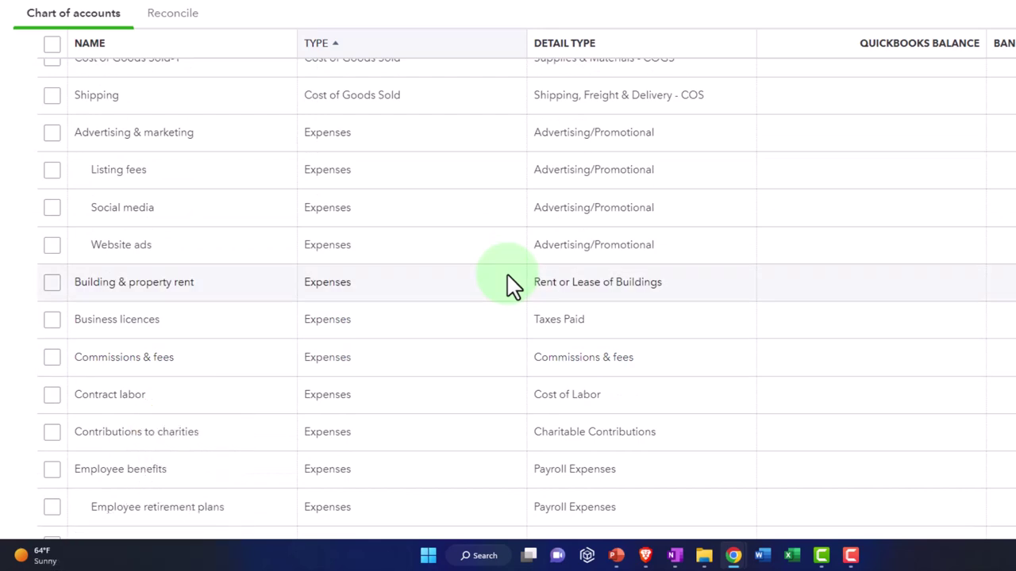
{"action": "left_click", "coordinate": [512, 286]}
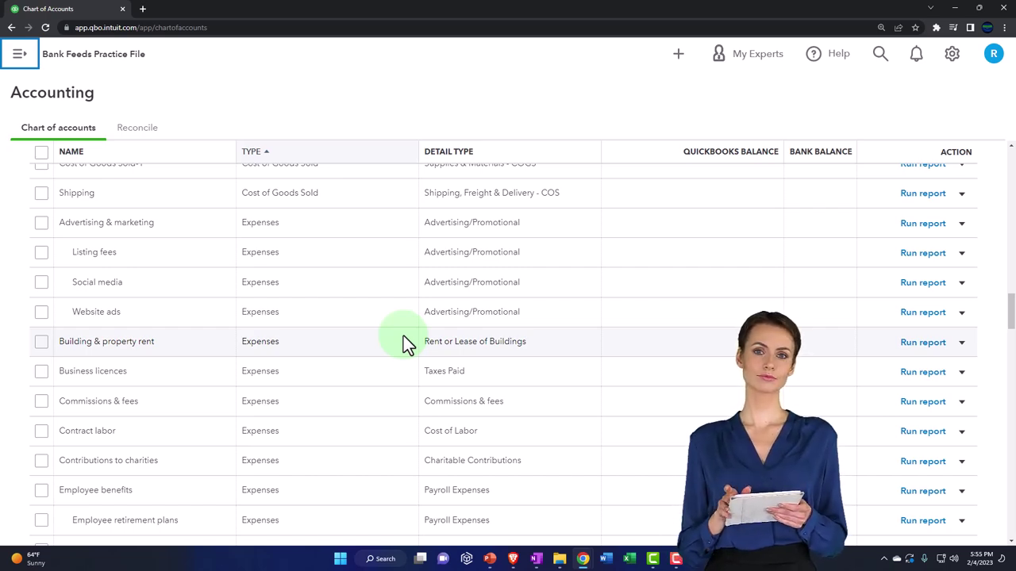
{"action": "scroll", "coordinate": [403, 342], "scroll_direction": "down", "scroll_amount": 2}
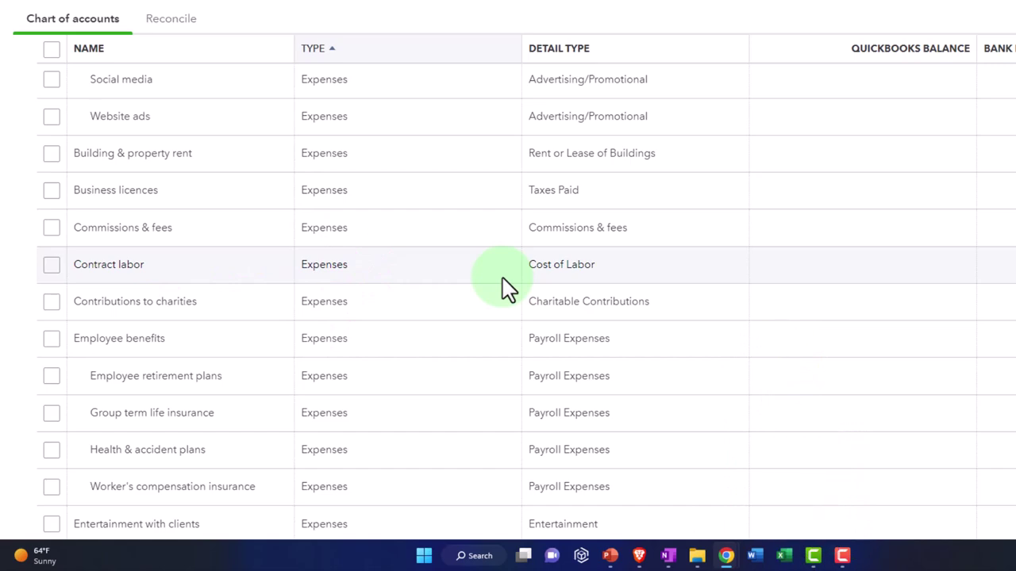
{"action": "scroll", "coordinate": [442, 327], "scroll_direction": "down", "scroll_amount": 1}
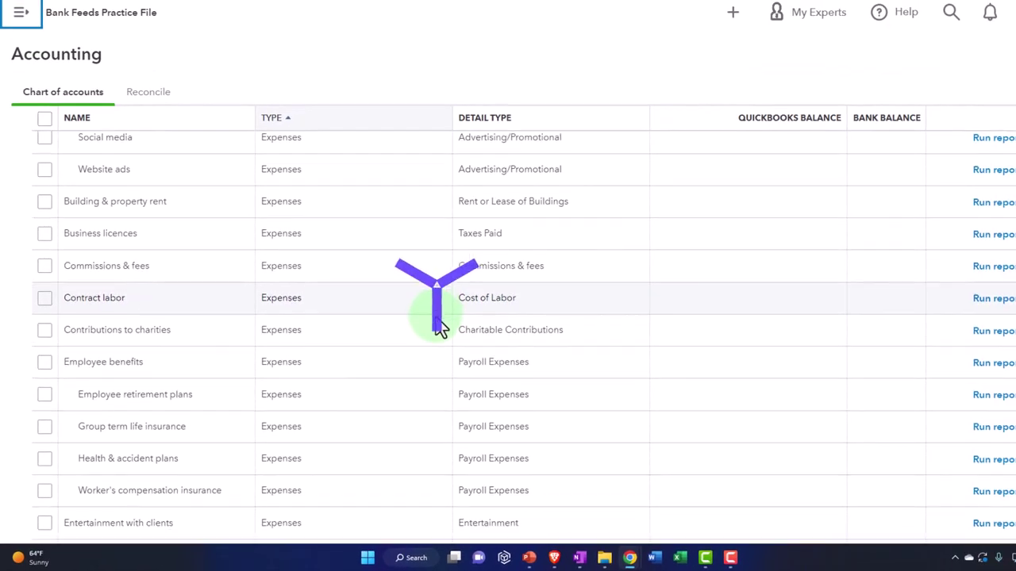
{"action": "scroll", "coordinate": [440, 326], "scroll_direction": "down", "scroll_amount": 1}
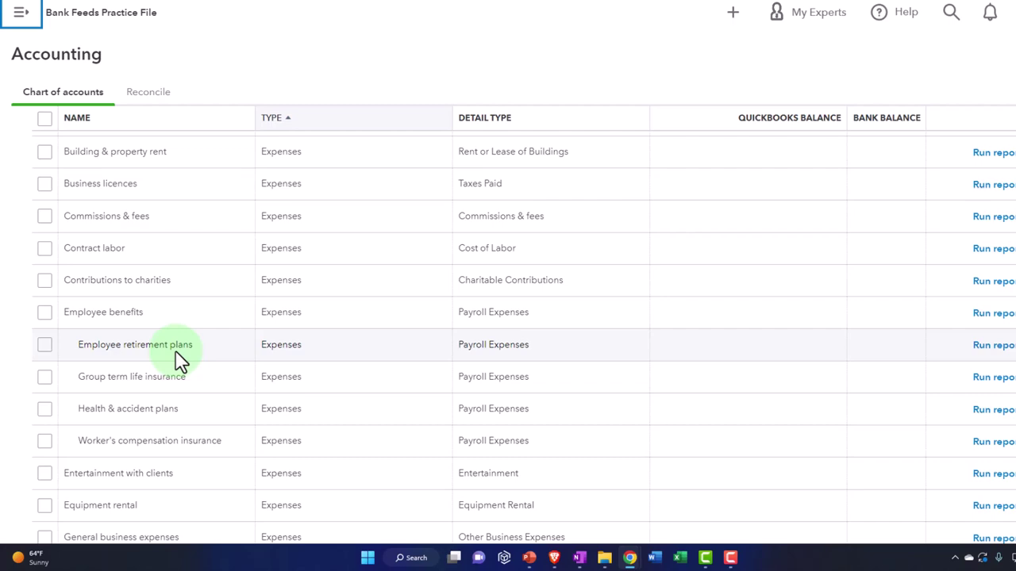
View the Employee retirement plans account's edit form and close it unchanged, then check the actions available for the Contract labor account.
{"action": "left_click", "coordinate": [176, 353]}
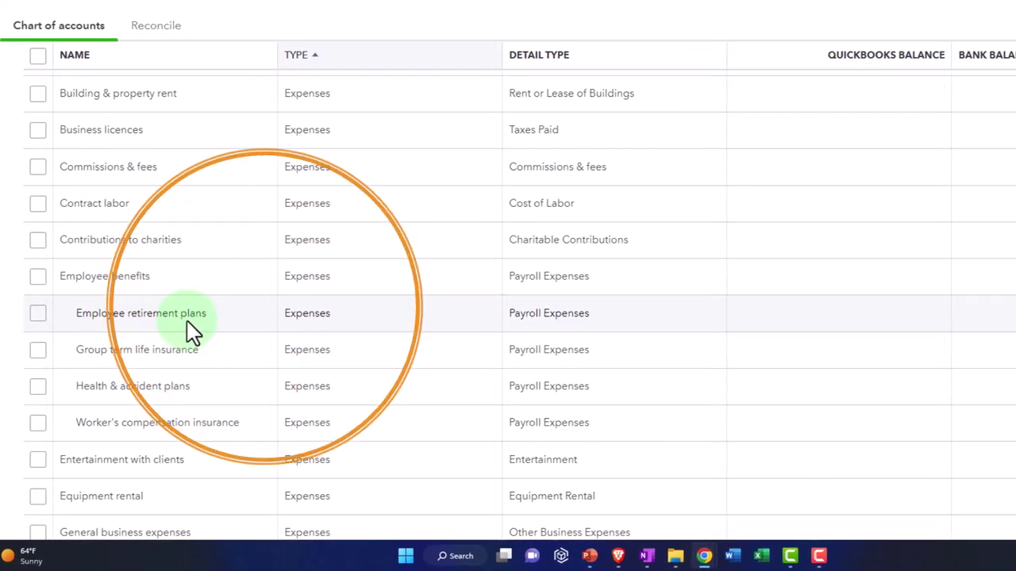
{"action": "left_click", "coordinate": [950, 316]}
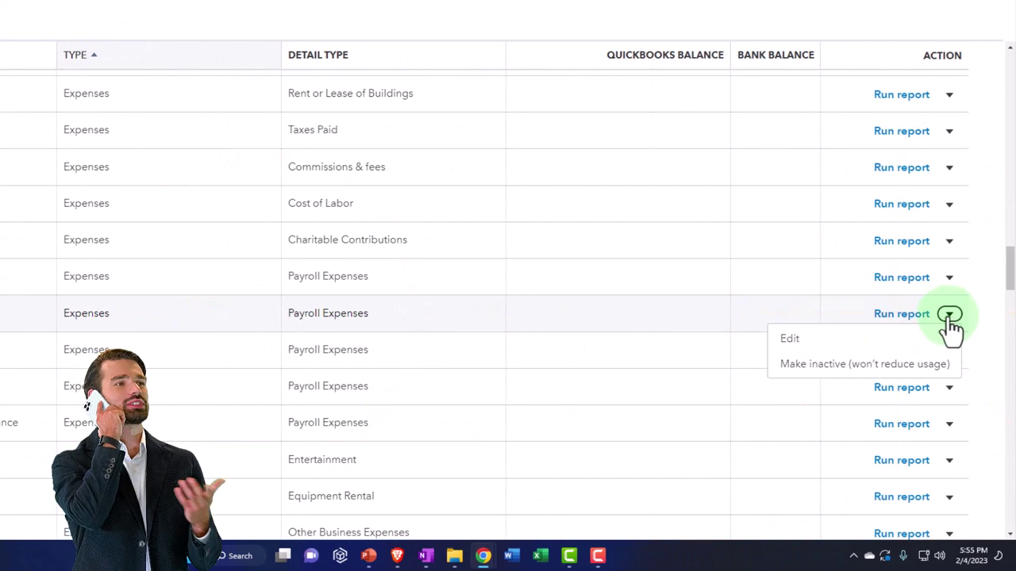
{"action": "left_click", "coordinate": [821, 346]}
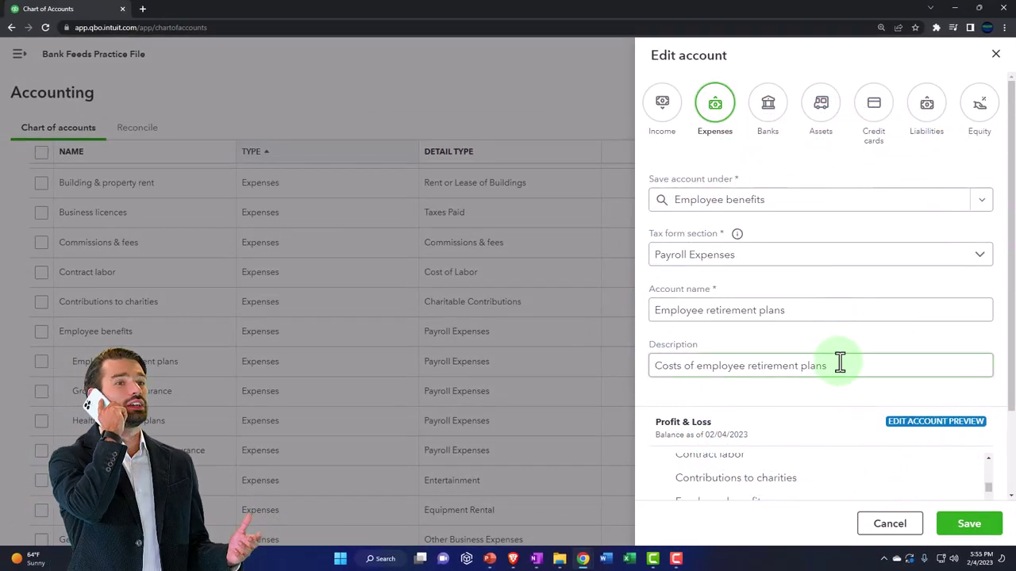
{"action": "left_click", "coordinate": [996, 55]}
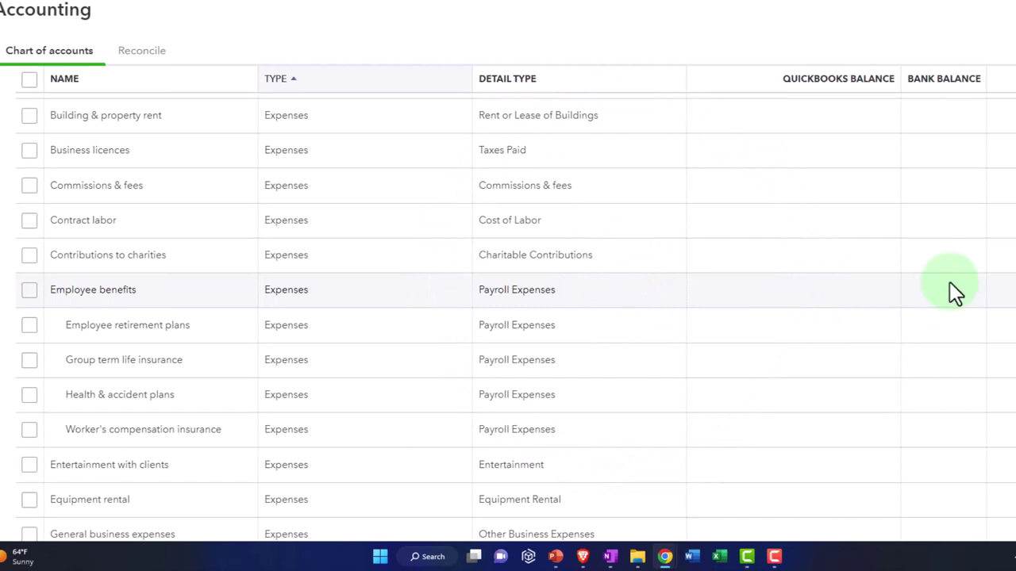
{"action": "left_click", "coordinate": [952, 222]}
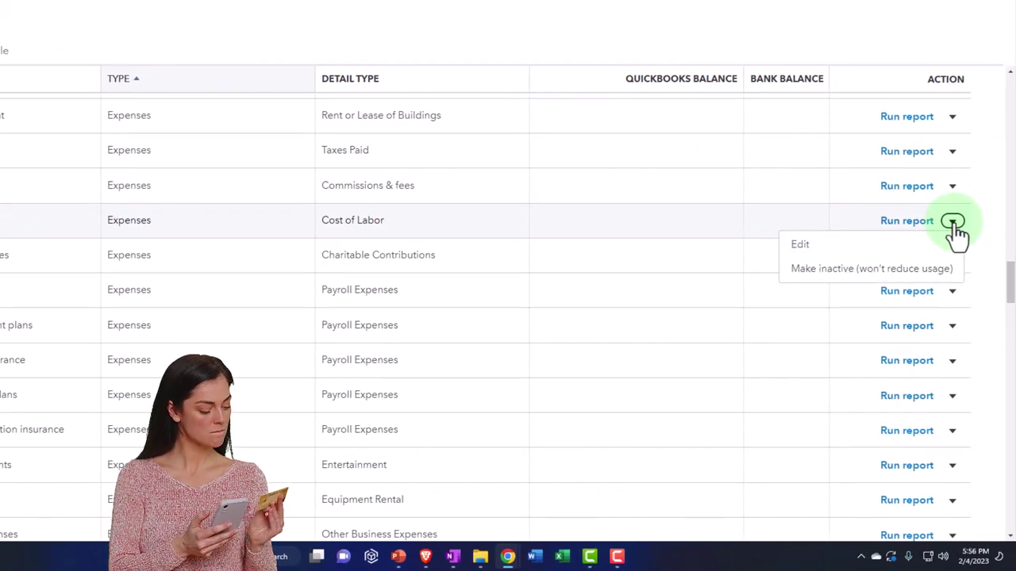
{"action": "left_click", "coordinate": [952, 223]}
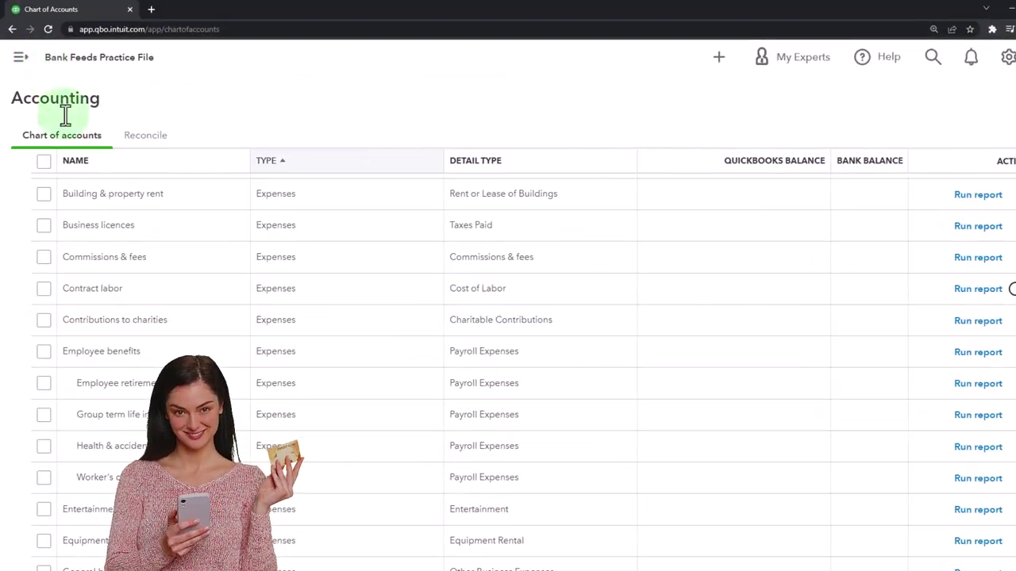
Open a new invoice form from the Customers transaction forms to view its layout, and close it without saving.
{"action": "left_click", "coordinate": [719, 59]}
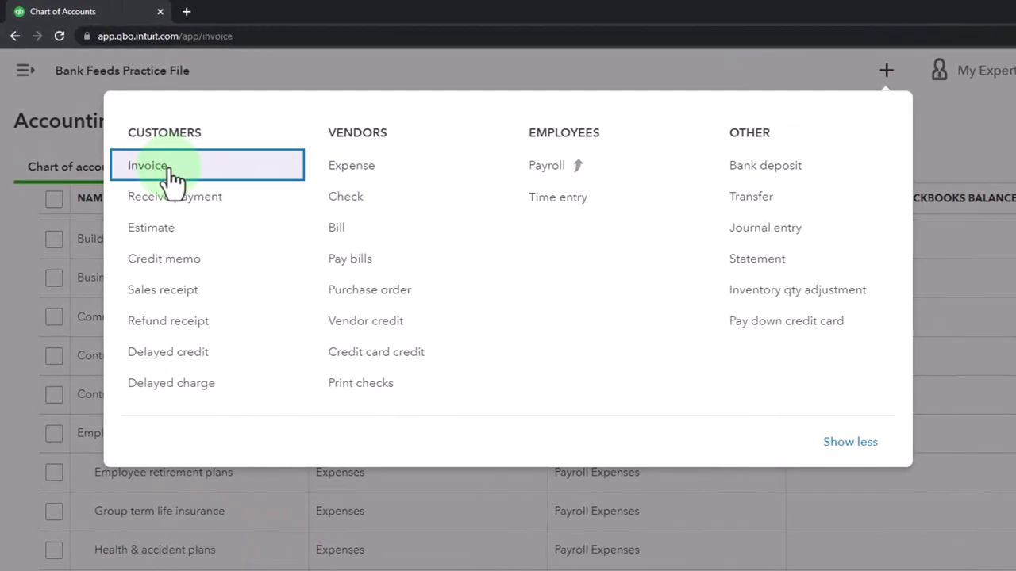
{"action": "left_click", "coordinate": [170, 175]}
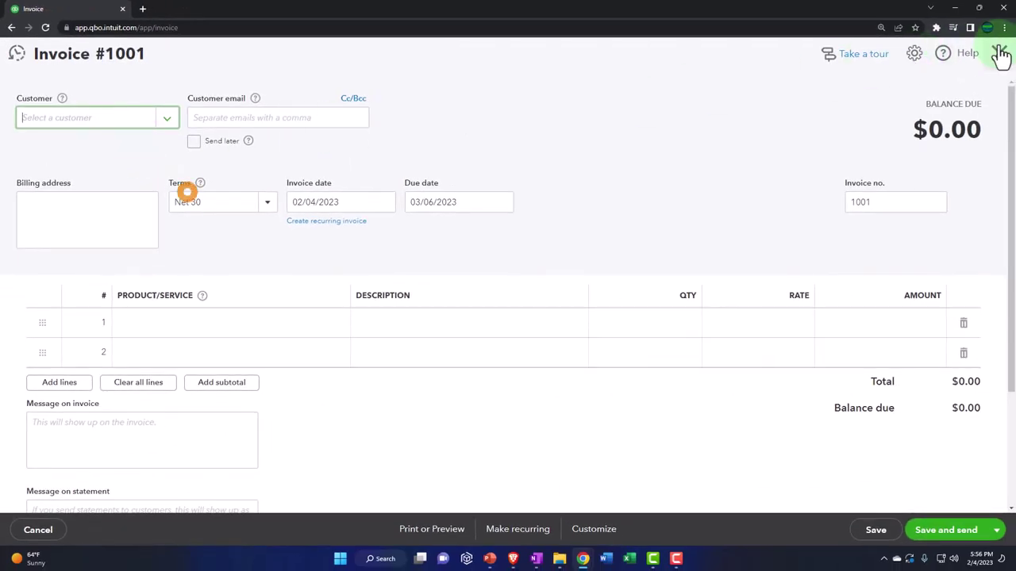
{"action": "left_click", "coordinate": [1002, 54]}
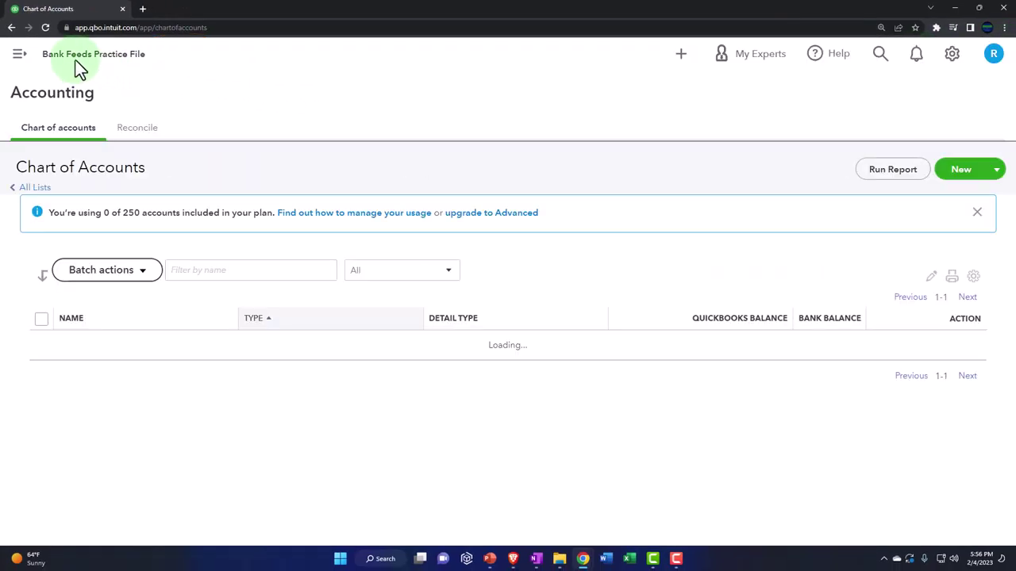
Open a new expense form, dismiss its tour, look through the line 1 category choices, and leave the form without saving.
{"action": "left_click", "coordinate": [679, 54]}
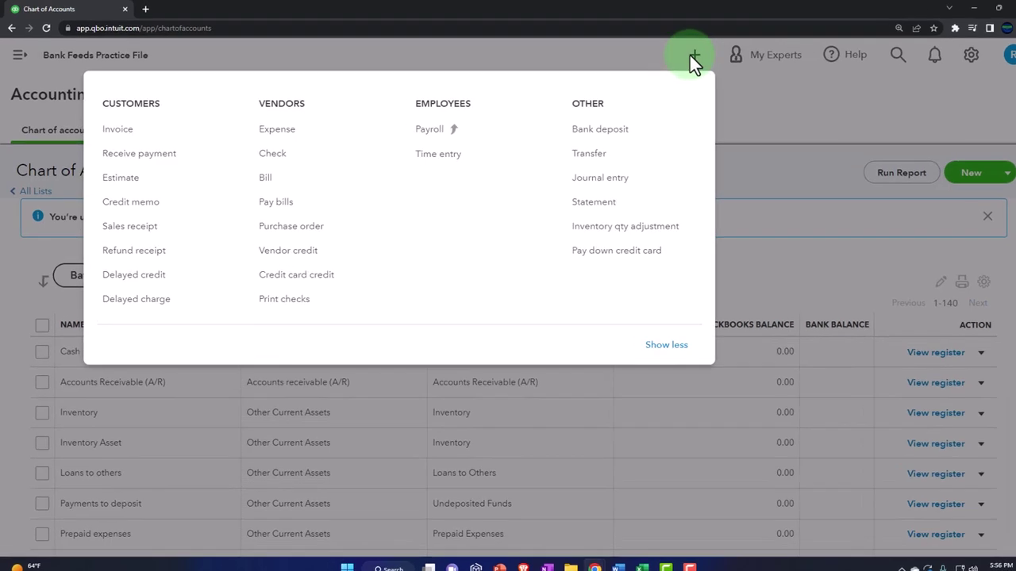
{"action": "left_click", "coordinate": [355, 164]}
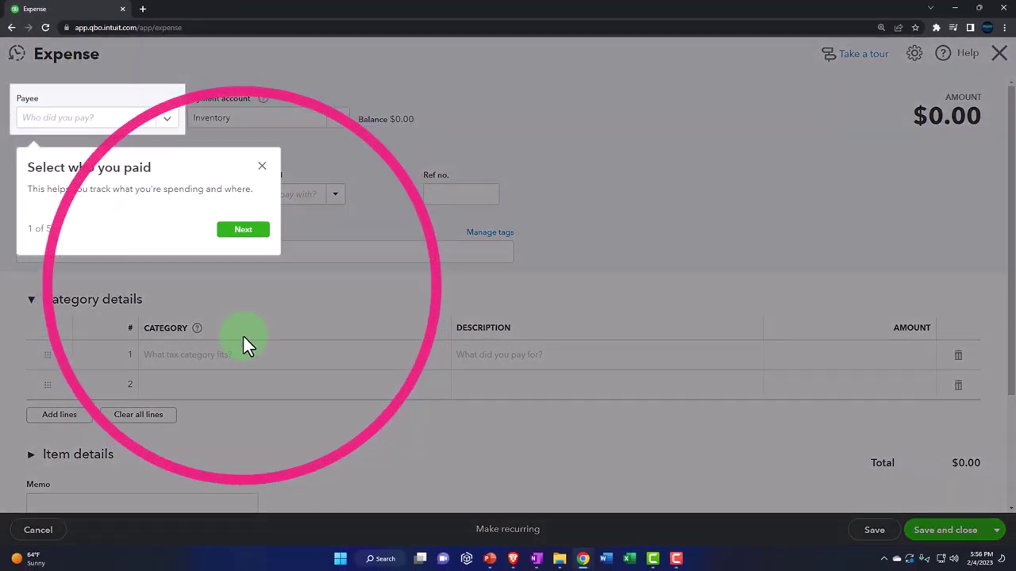
{"action": "left_click", "coordinate": [262, 168]}
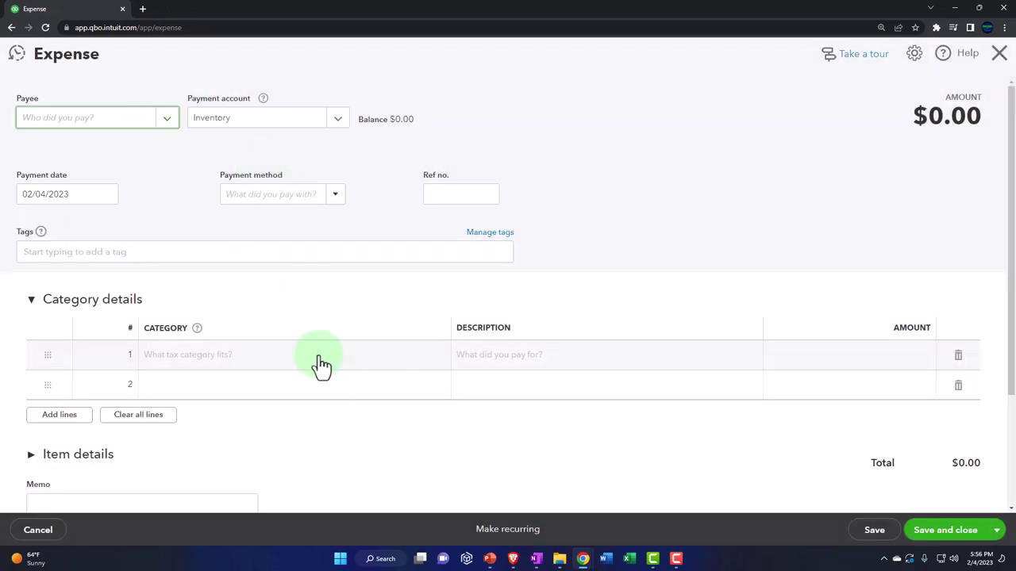
{"action": "left_click", "coordinate": [381, 365]}
{"action": "left_click", "coordinate": [442, 363]}
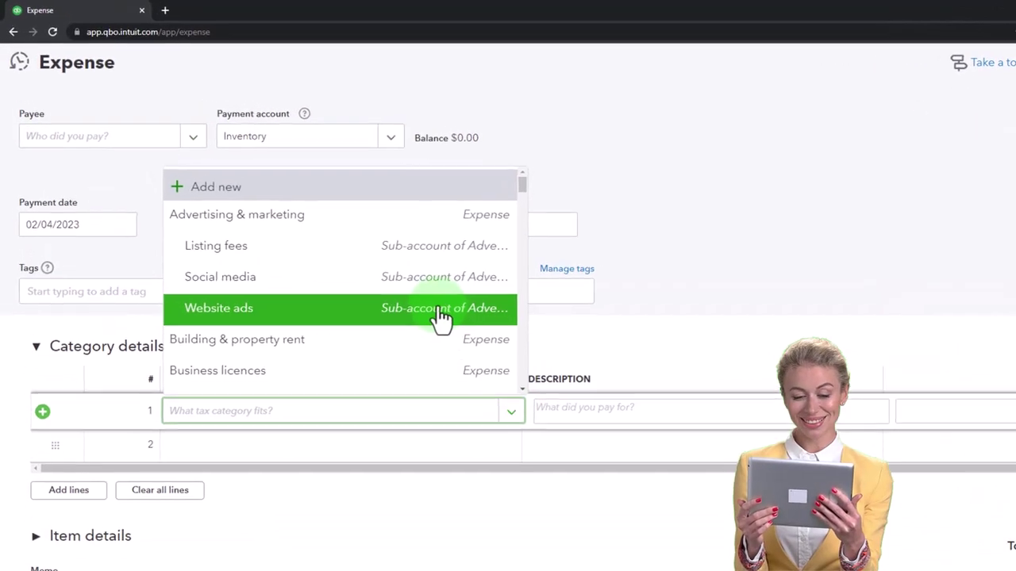
{"action": "scroll", "coordinate": [380, 273], "scroll_direction": "down", "scroll_amount": 5}
{"action": "scroll", "coordinate": [450, 321], "scroll_direction": "down", "scroll_amount": 15}
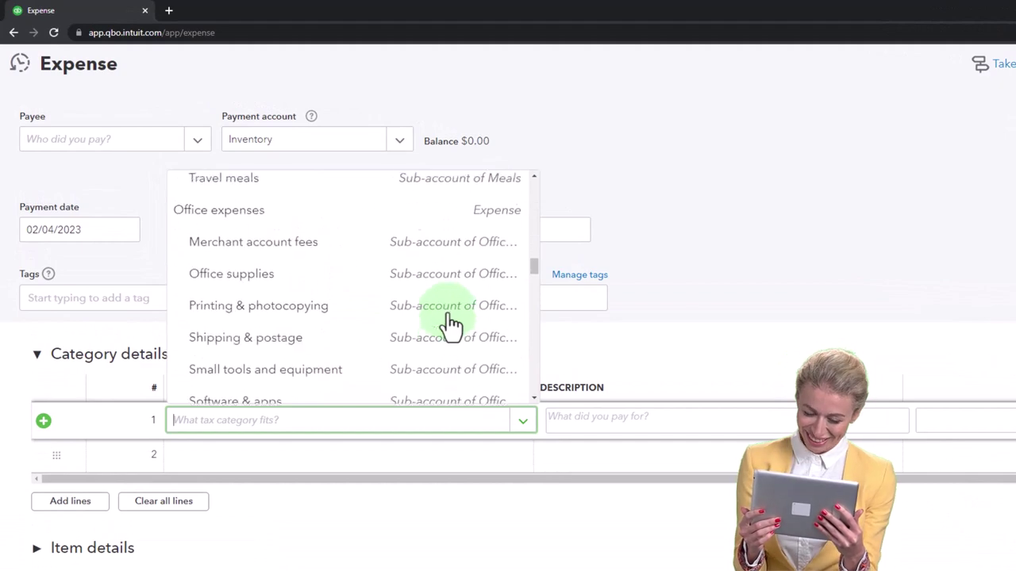
{"action": "scroll", "coordinate": [450, 322], "scroll_direction": "down", "scroll_amount": 15}
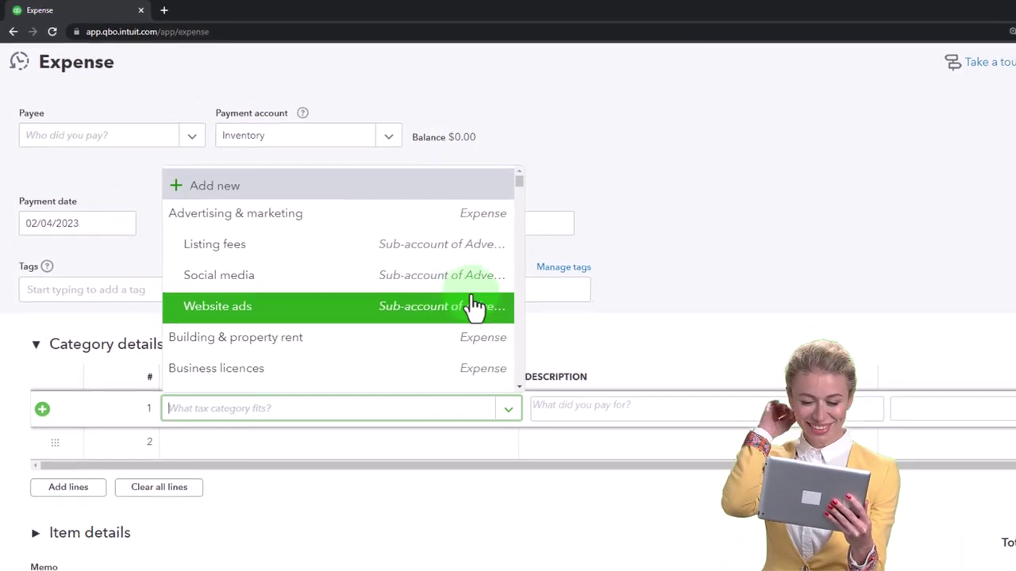
{"action": "left_click", "coordinate": [1015, 138]}
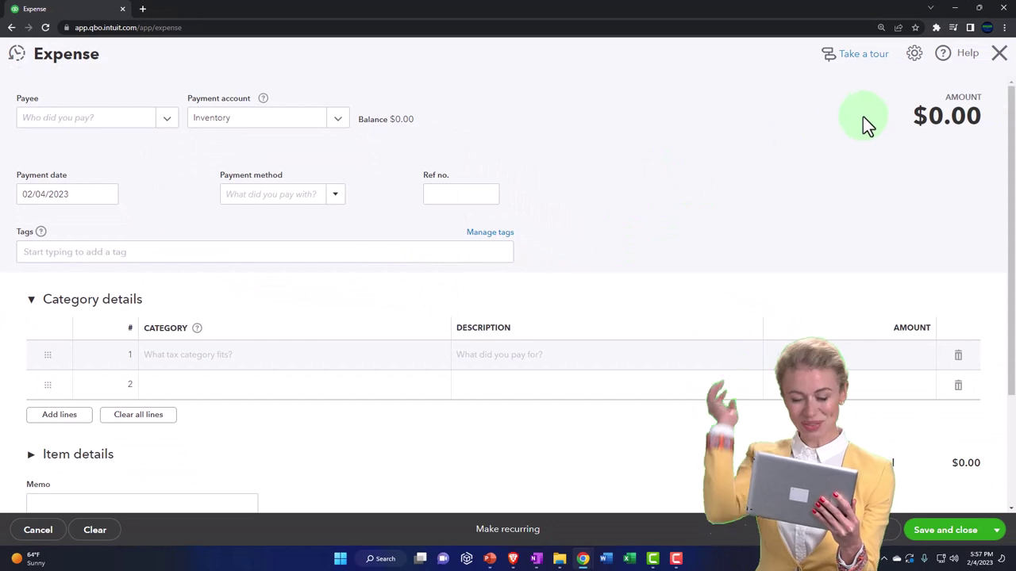
{"action": "left_click", "coordinate": [999, 54]}
{"action": "left_click", "coordinate": [577, 305]}
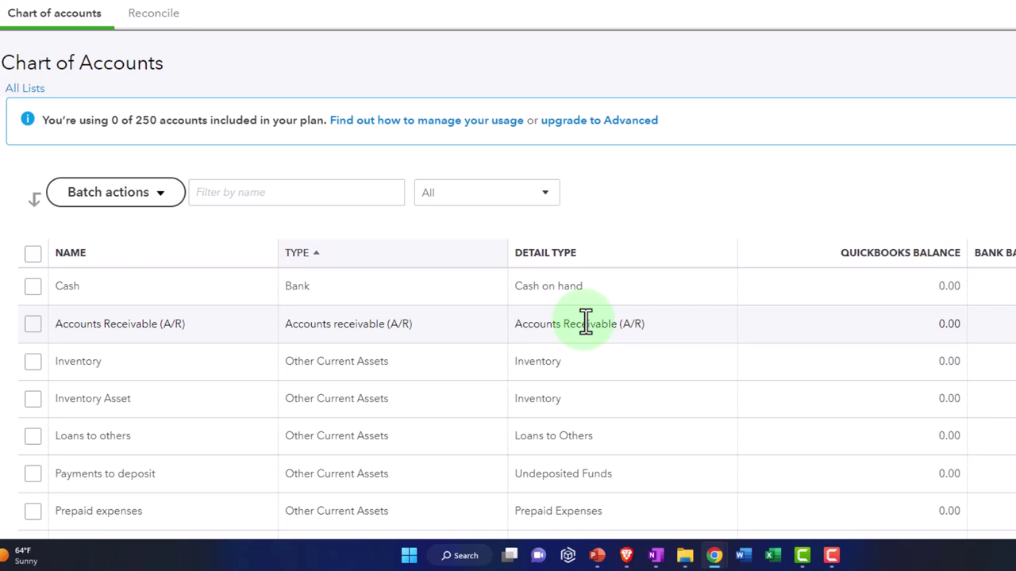
Check the actions available for the Inventory account in the chart of accounts, and dismiss them without choosing any.
{"action": "scroll", "coordinate": [585, 322], "scroll_direction": "down", "scroll_amount": 1}
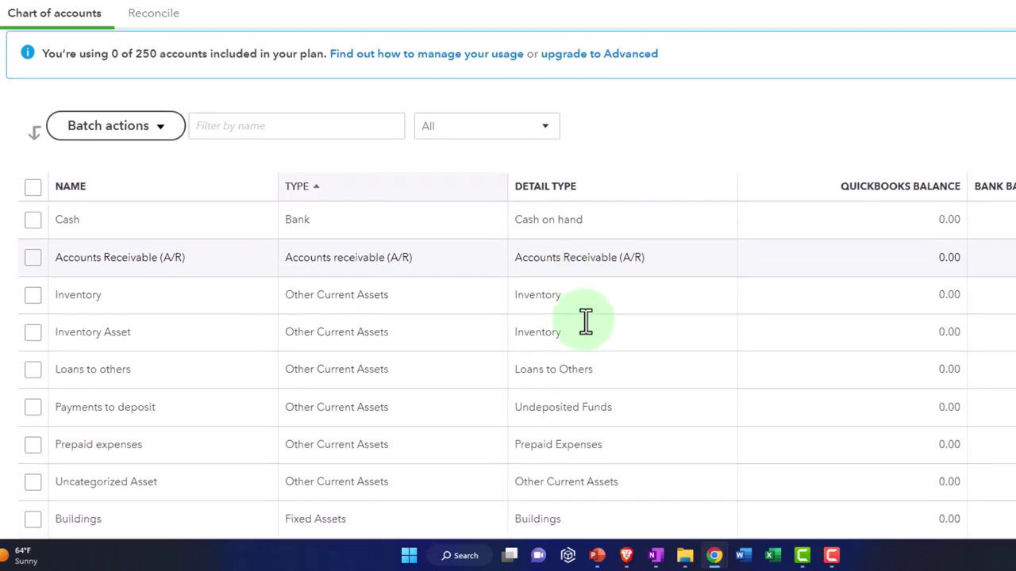
{"action": "left_click", "coordinate": [947, 295]}
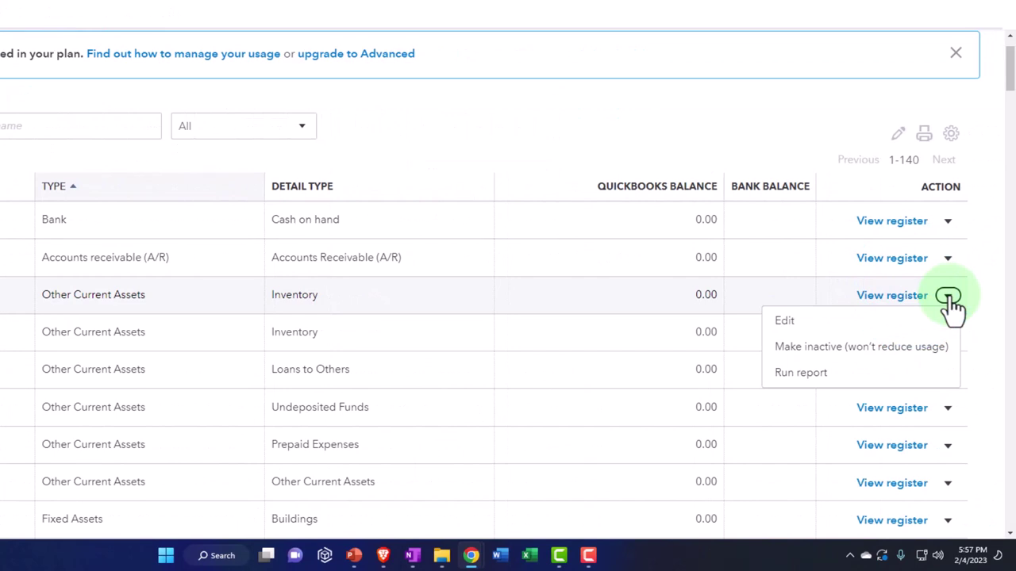
{"action": "left_click", "coordinate": [939, 351]}
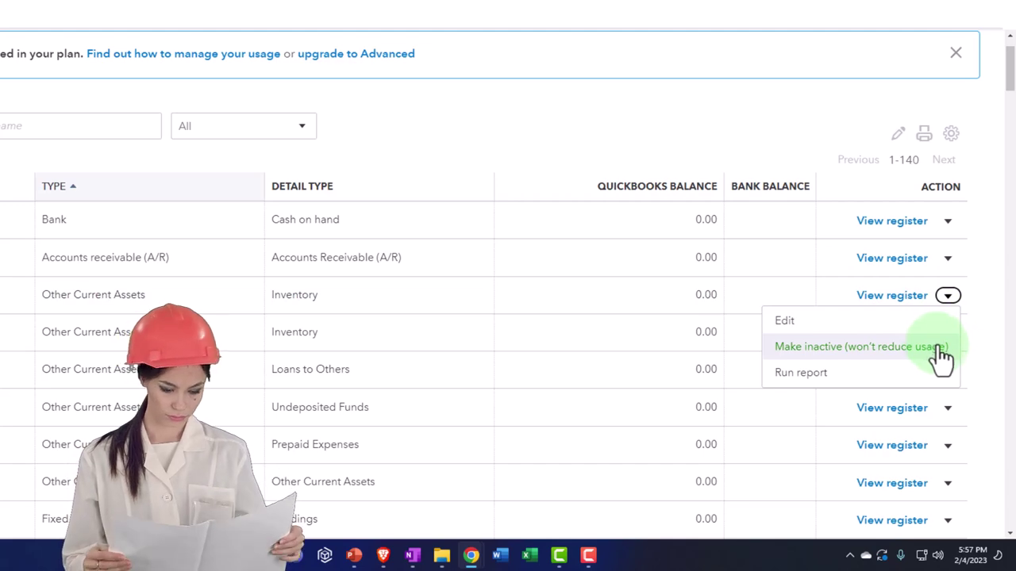
{"action": "left_click", "coordinate": [980, 328]}
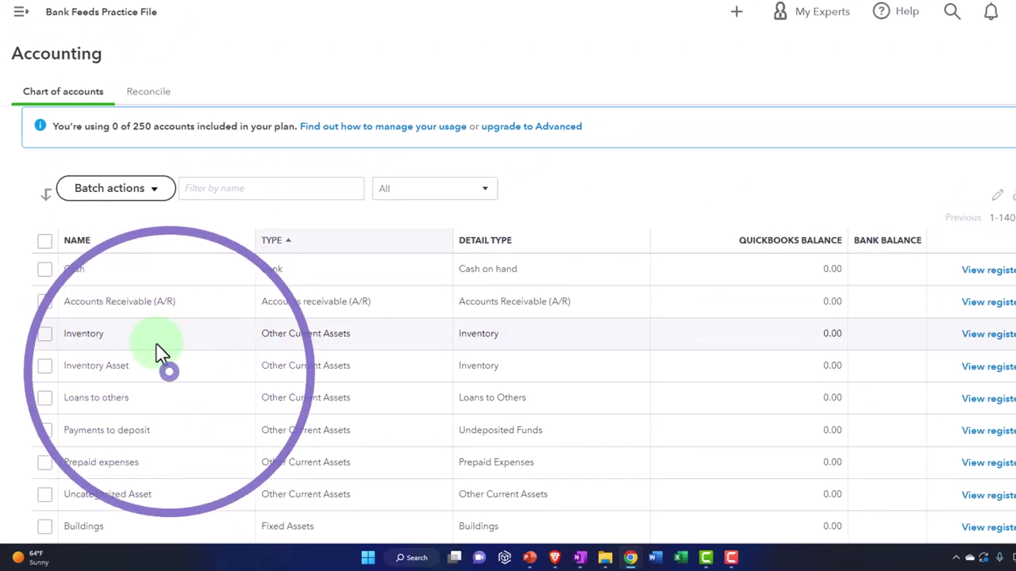
{"action": "scroll", "coordinate": [159, 353], "scroll_direction": "down", "scroll_amount": 1}
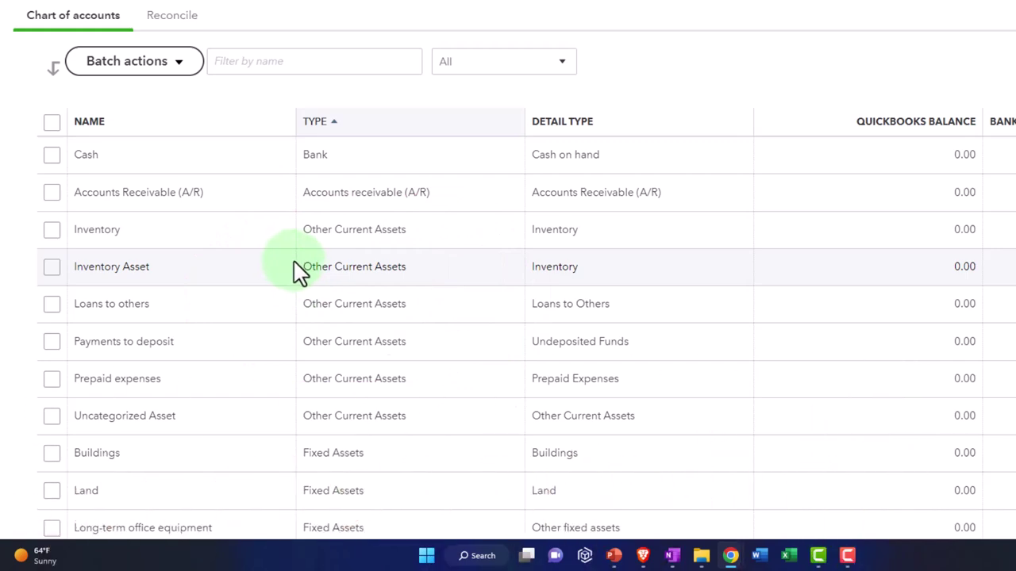
Duplicate the Chart of Accounts browser tab, and open the Sales products and services page in one of the two tabs.
{"action": "right_click", "coordinate": [89, 10]}
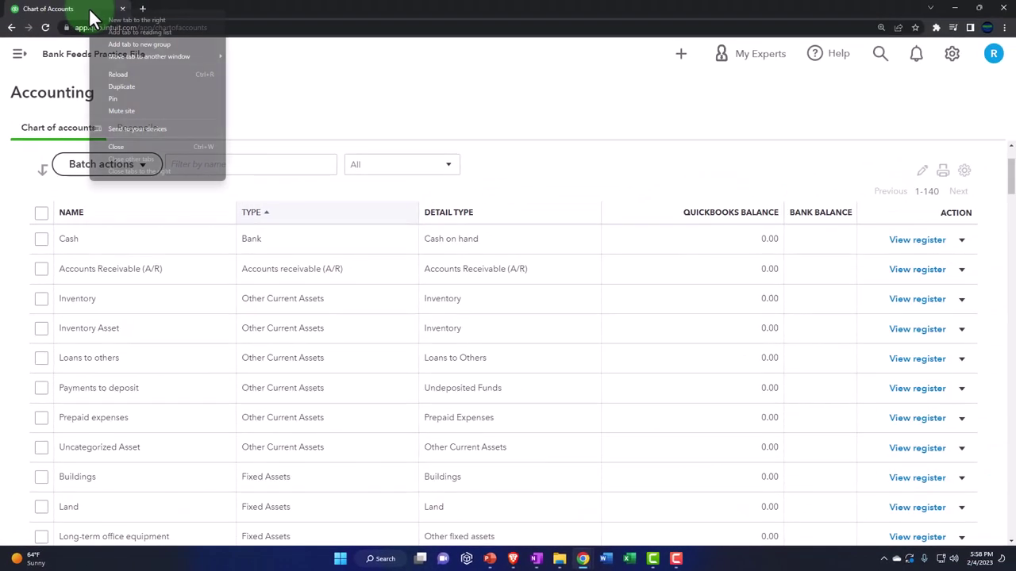
{"action": "left_click", "coordinate": [122, 86]}
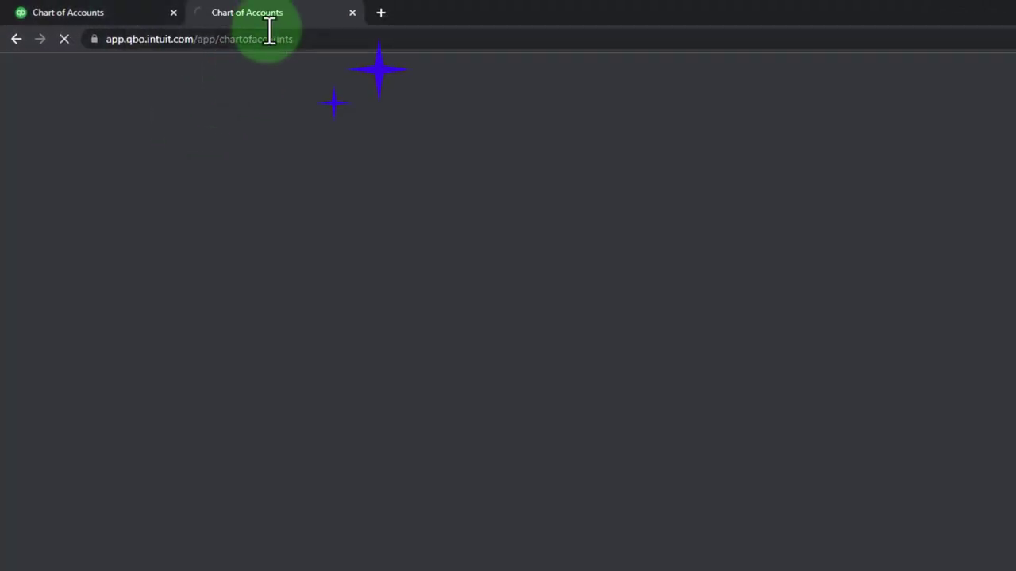
{"action": "left_click_drag", "start_coordinate": [269, 8], "coordinate": [97, 6]}
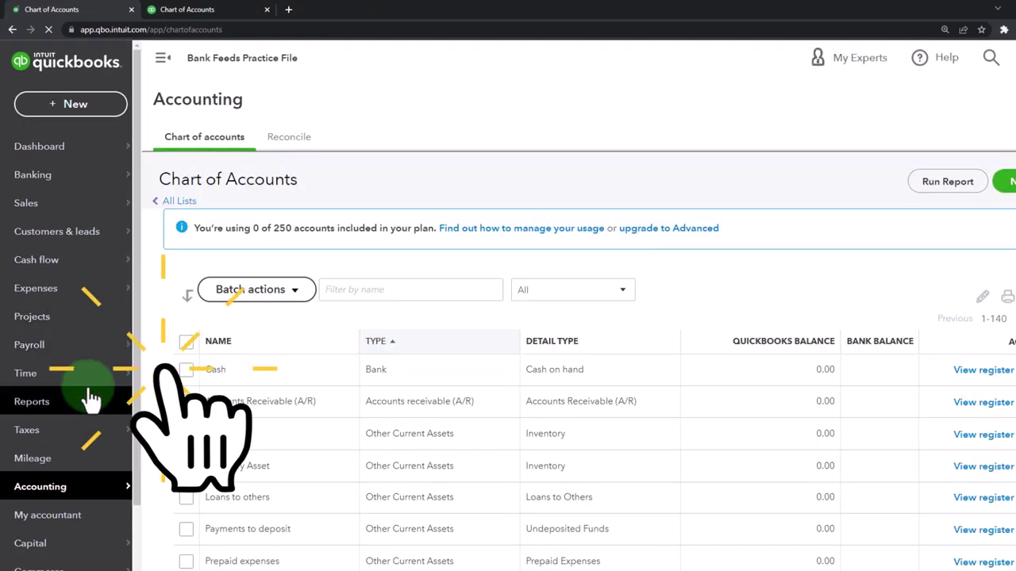
{"action": "left_click", "coordinate": [44, 216]}
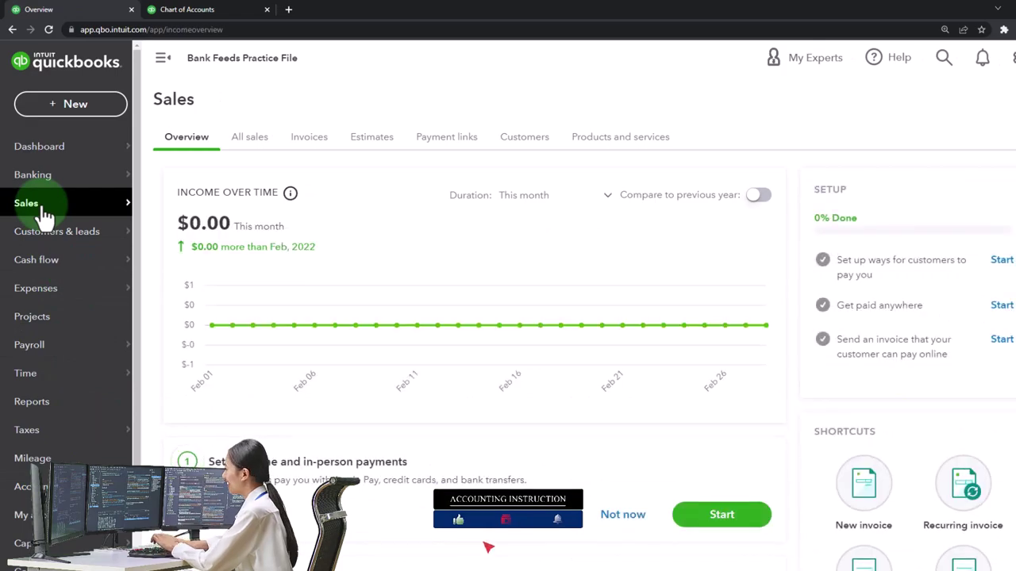
{"action": "left_click", "coordinate": [623, 145]}
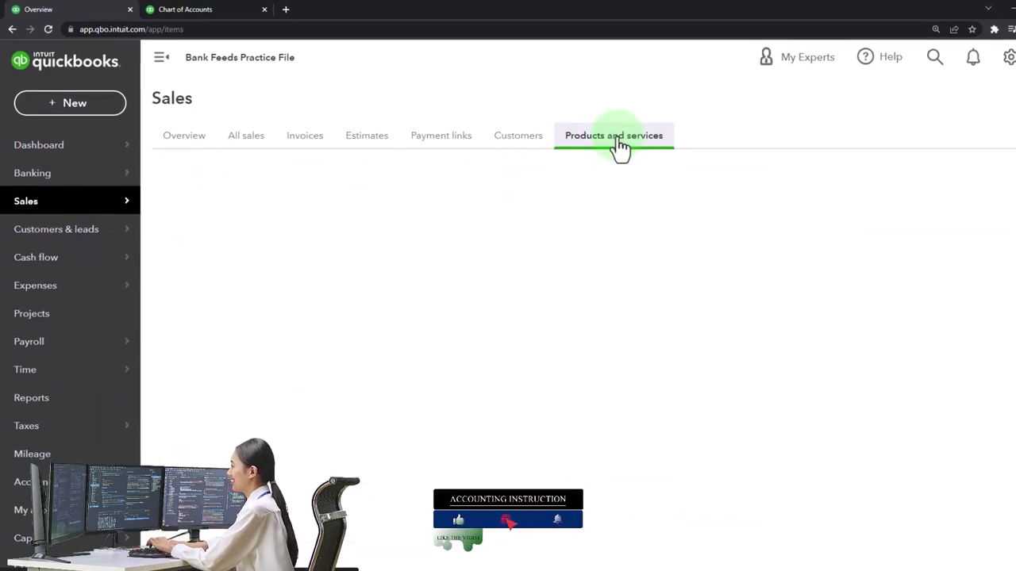
Switch to the Sample Company window, maximize it, and open its products and services from Get paid & pay for comparison.
{"action": "key", "text": "alt+Tab"}
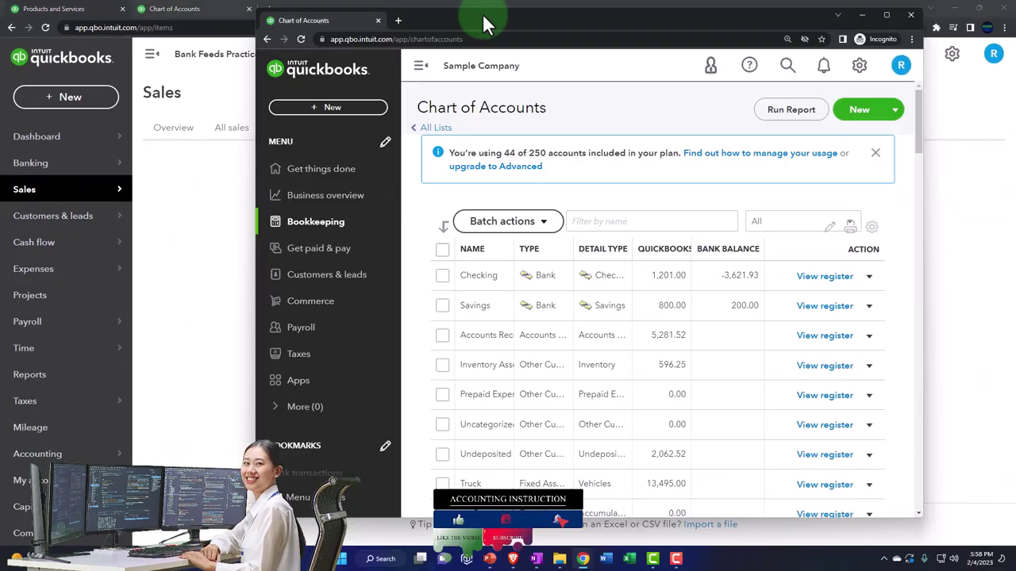
{"action": "double_click", "coordinate": [483, 14]}
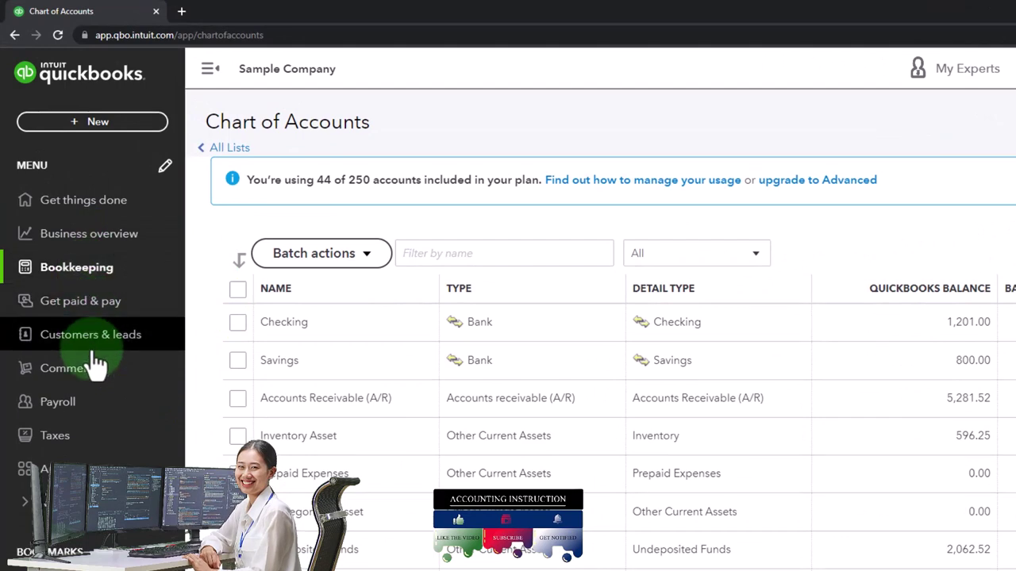
{"action": "left_click", "coordinate": [81, 306]}
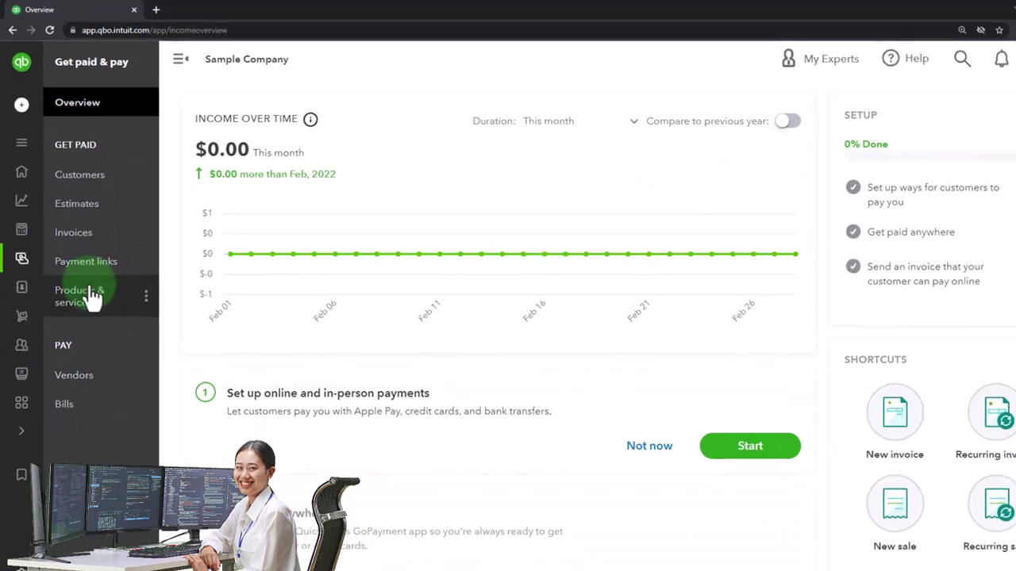
{"action": "left_click", "coordinate": [89, 296]}
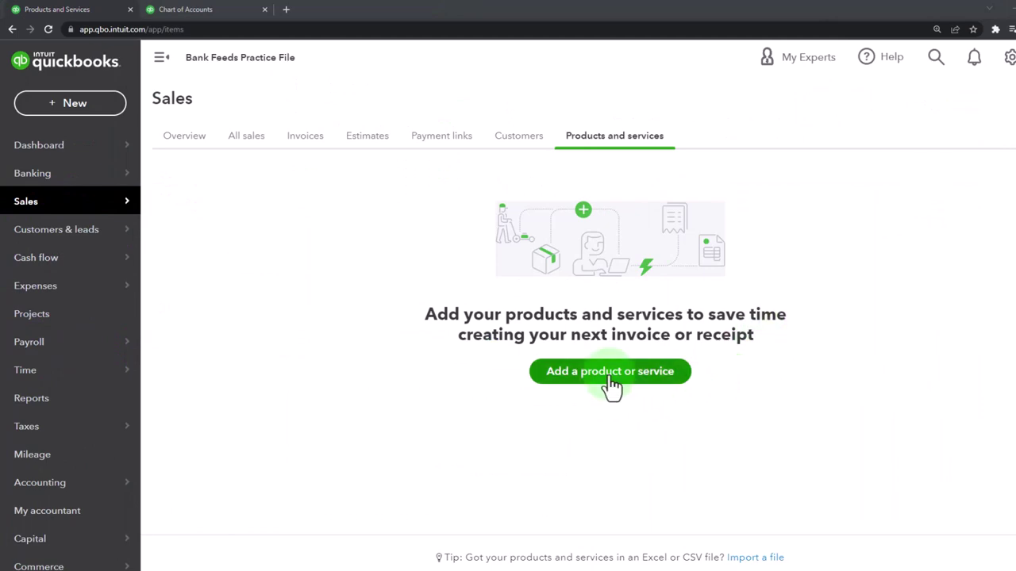
Open a new Inventory item form in the Bank Feeds Practice File, view the inventory asset account choices, and close it without saving.
{"action": "left_click", "coordinate": [611, 385]}
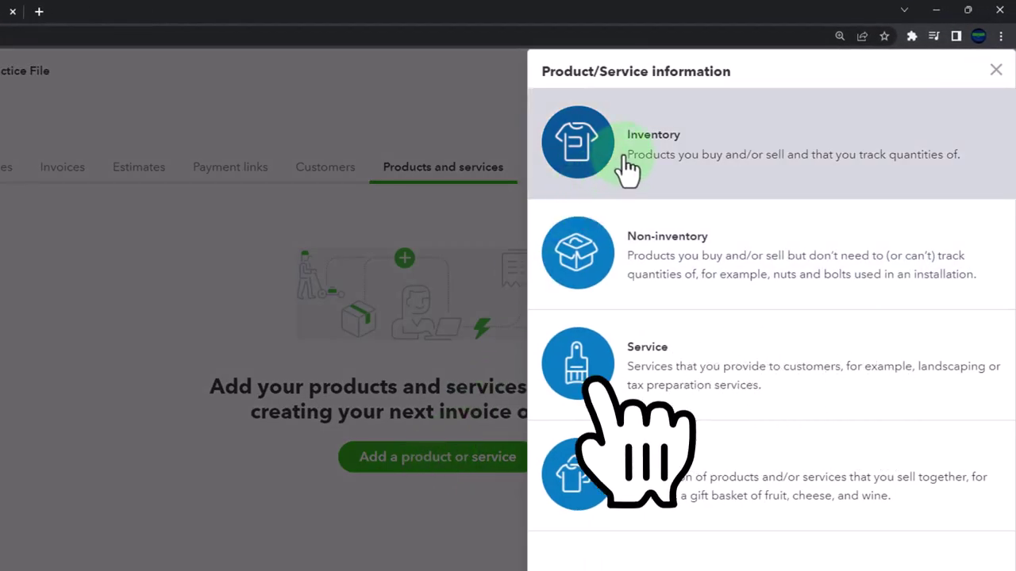
{"action": "left_click", "coordinate": [627, 168]}
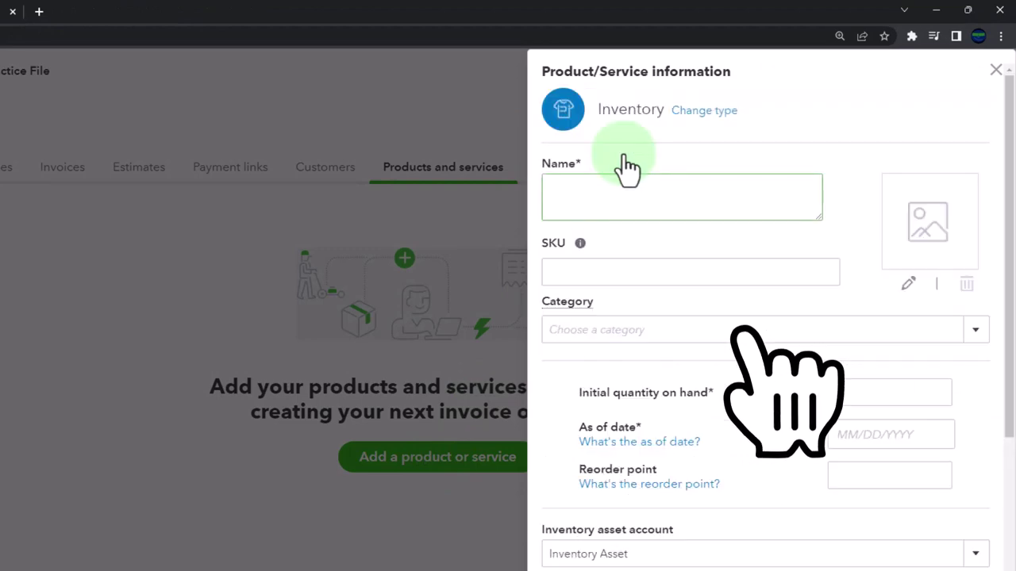
{"action": "scroll", "coordinate": [675, 302], "scroll_direction": "down", "scroll_amount": 2}
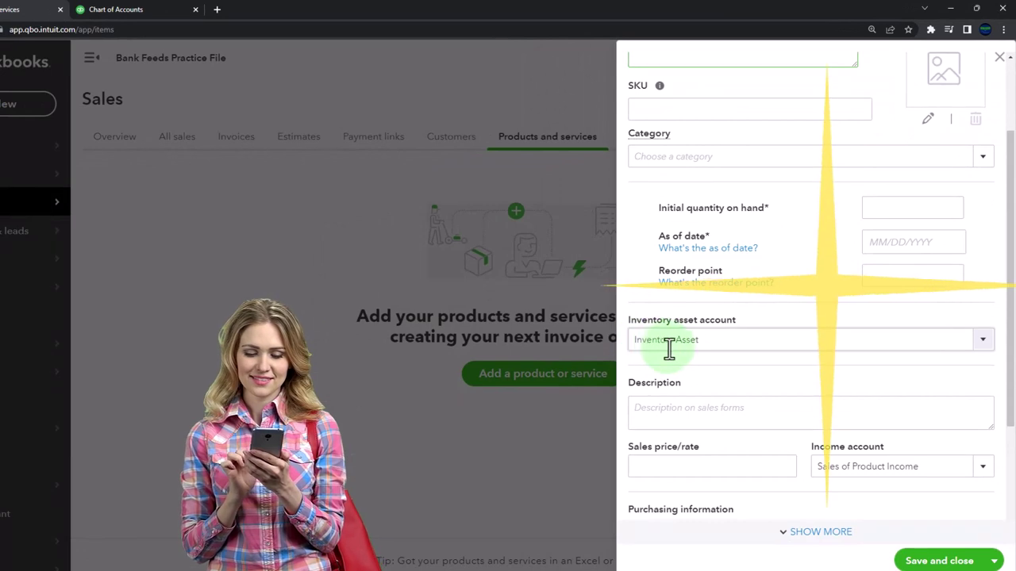
{"action": "left_click", "coordinate": [984, 341]}
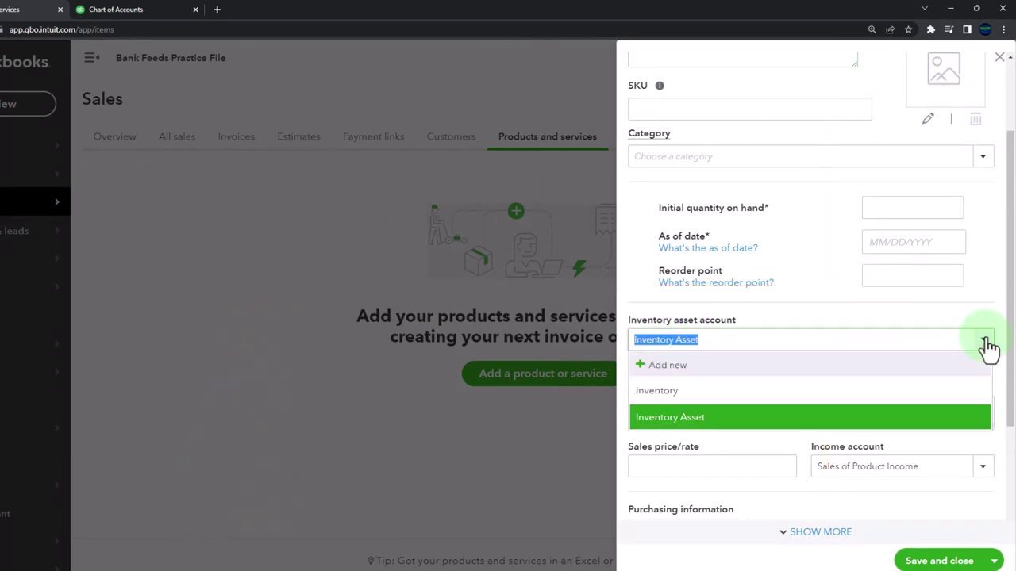
{"action": "left_click", "coordinate": [985, 341]}
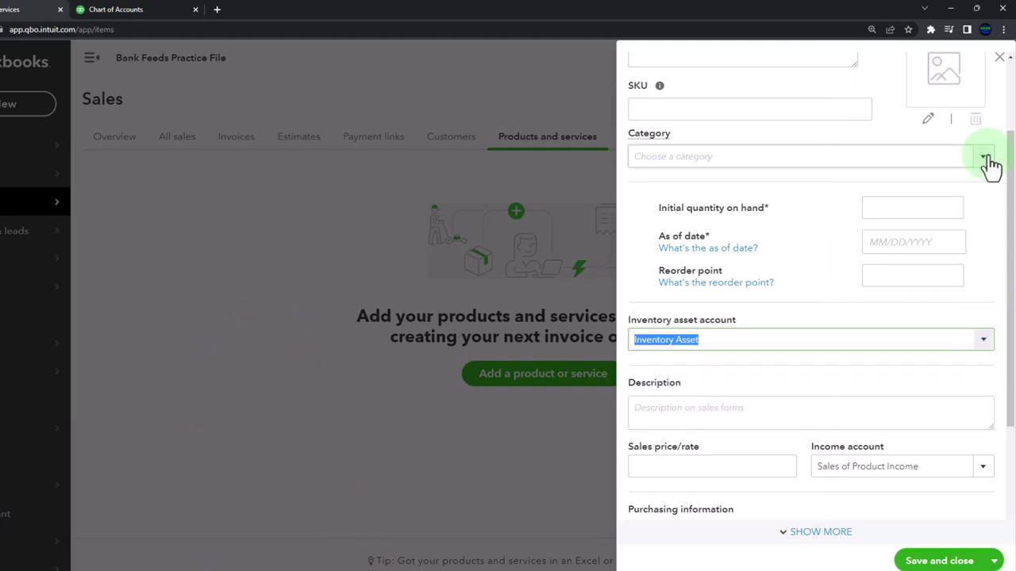
{"action": "left_click", "coordinate": [998, 62]}
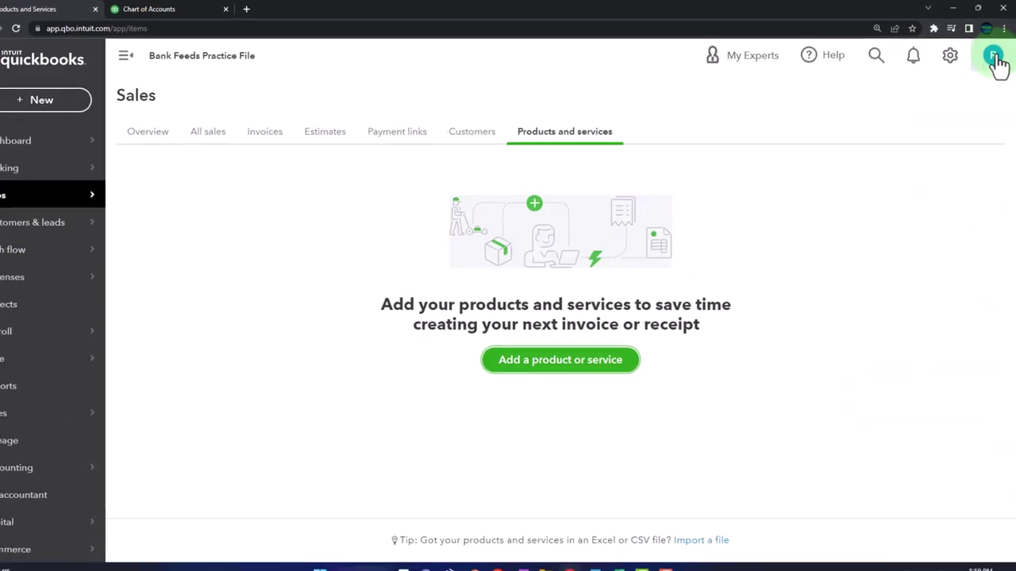
Return to the practice file's chart of accounts and make the Inventory account inactive.
{"action": "left_click", "coordinate": [116, 8]}
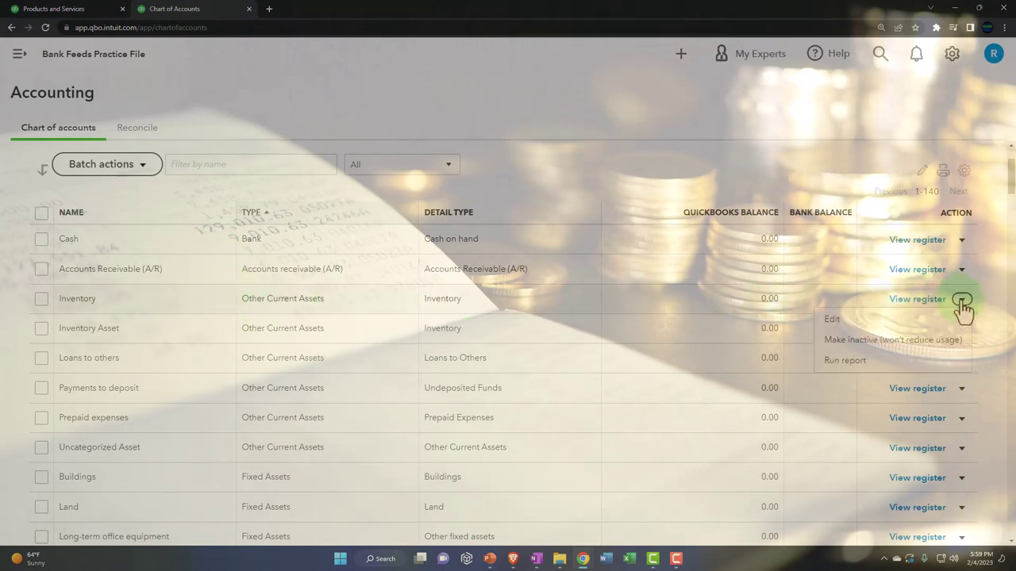
{"action": "left_click", "coordinate": [937, 349]}
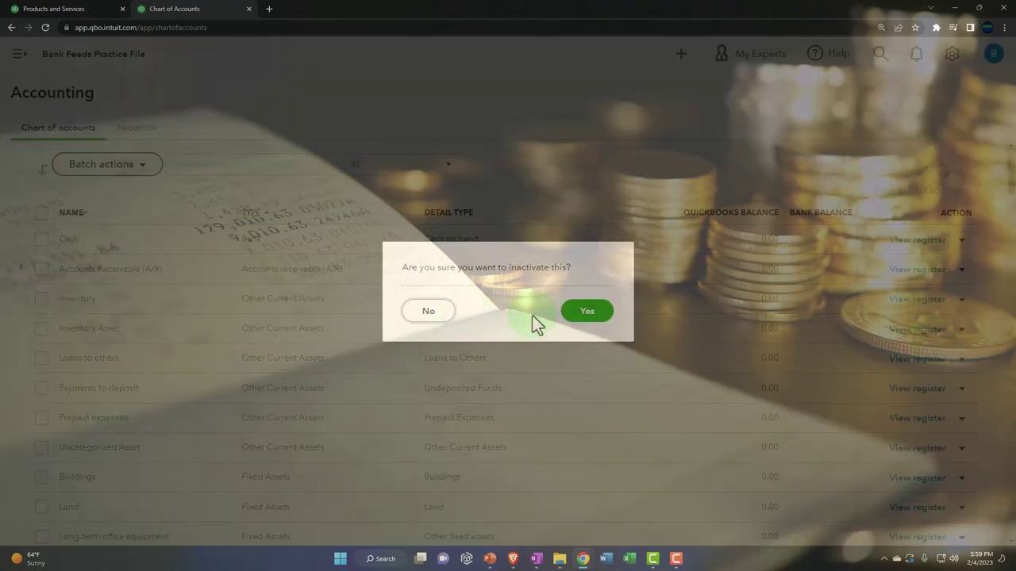
{"action": "left_click", "coordinate": [587, 316]}
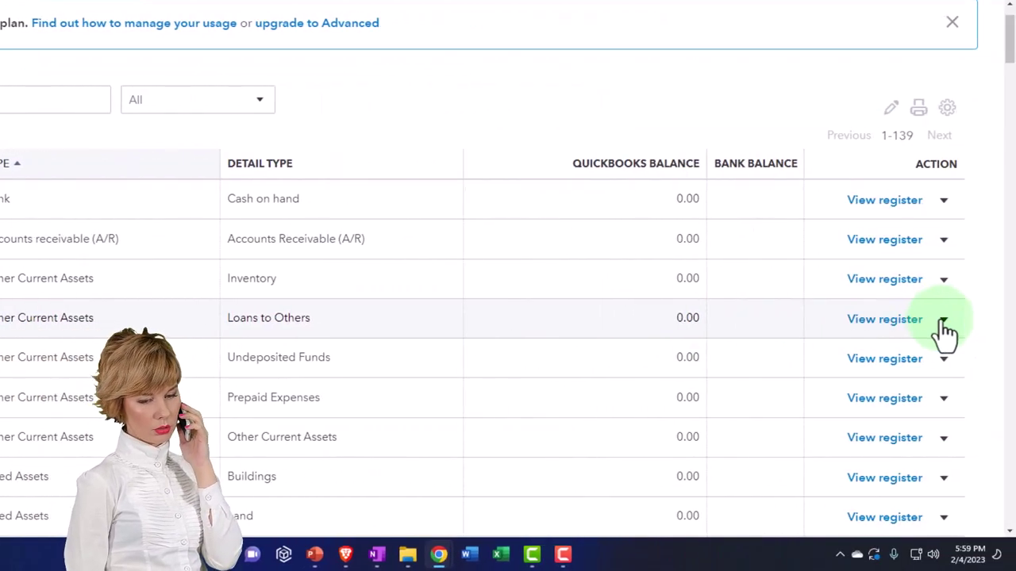
Make the Loans to others account inactive in the chart of accounts.
{"action": "left_click", "coordinate": [945, 324]}
{"action": "left_click", "coordinate": [881, 377]}
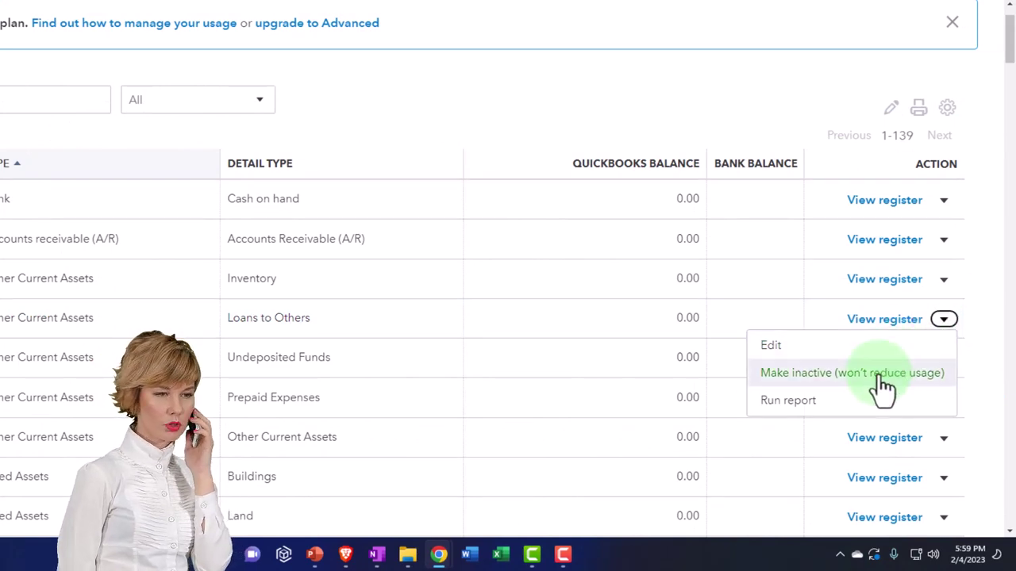
{"action": "left_click", "coordinate": [445, 225]}
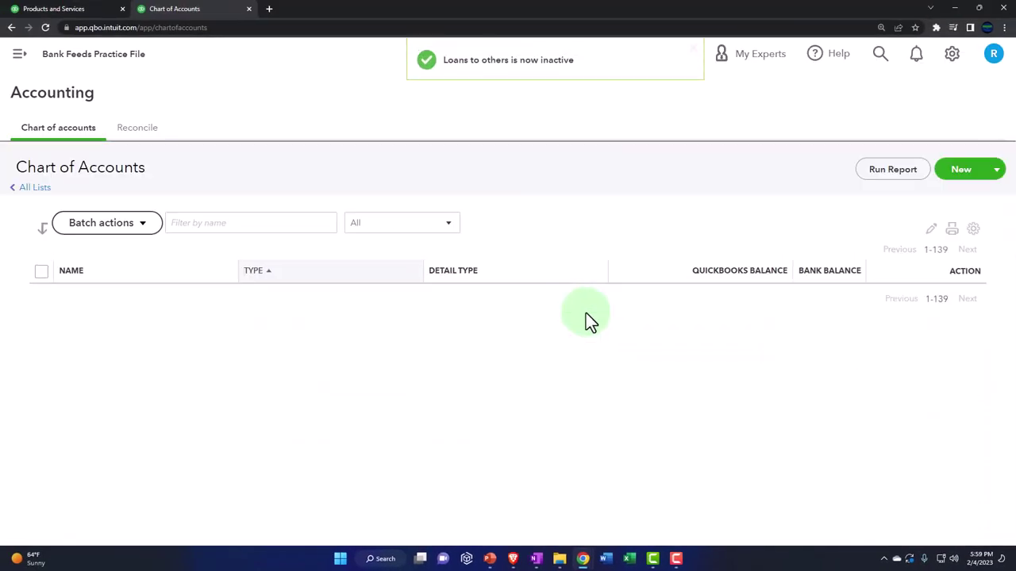
Make the Prepaid expenses account inactive in the chart of accounts.
{"action": "scroll", "coordinate": [405, 420], "scroll_direction": "down", "scroll_amount": 1}
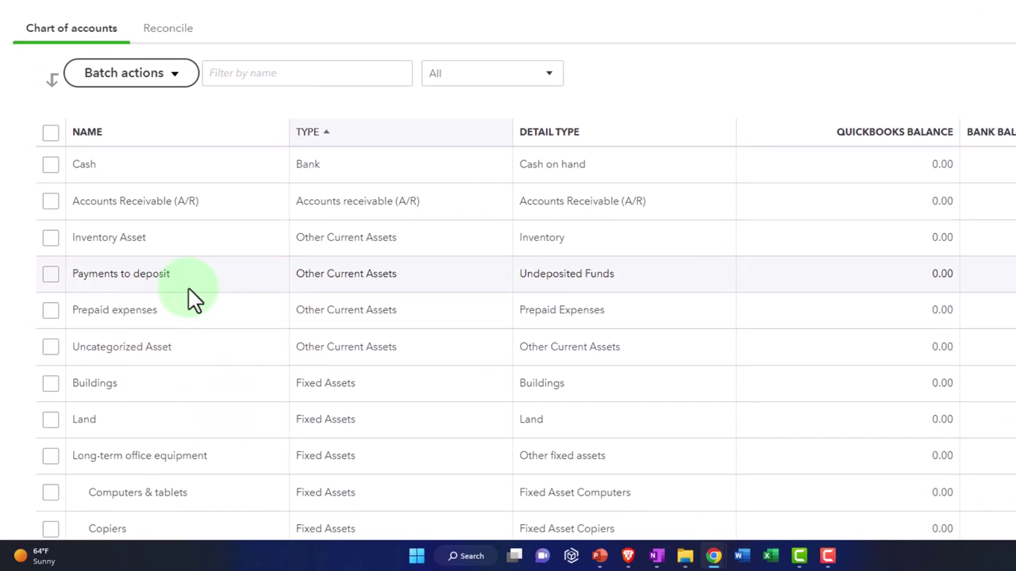
{"action": "scroll", "coordinate": [189, 289], "scroll_direction": "down", "scroll_amount": 1}
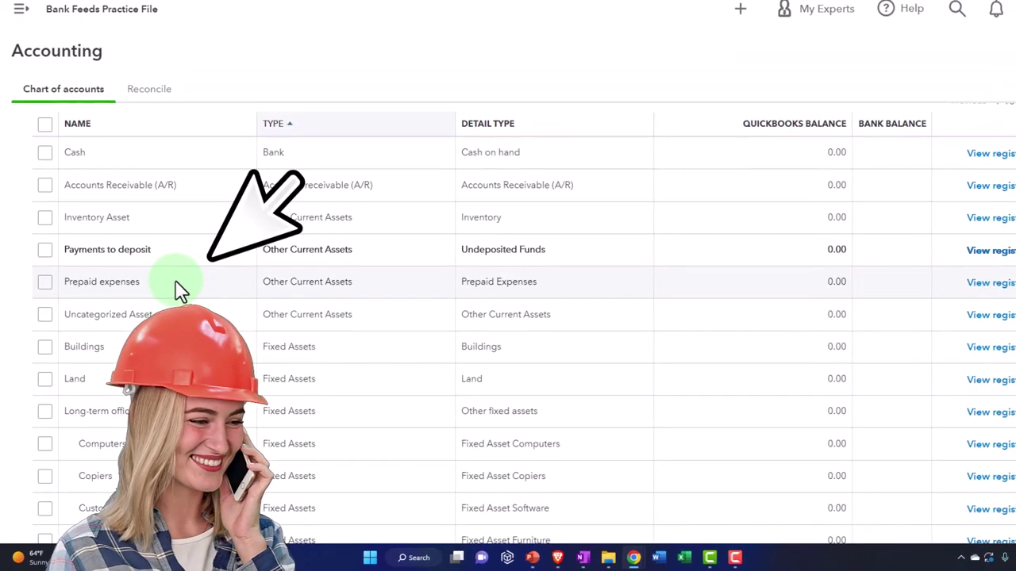
{"action": "left_click", "coordinate": [957, 282]}
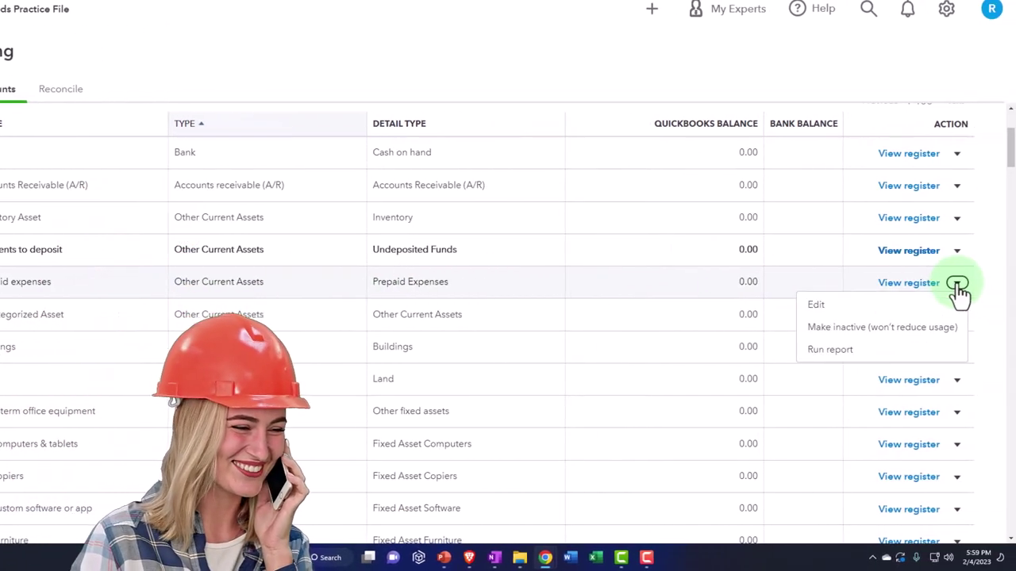
{"action": "left_click", "coordinate": [887, 329]}
{"action": "left_click", "coordinate": [548, 292]}
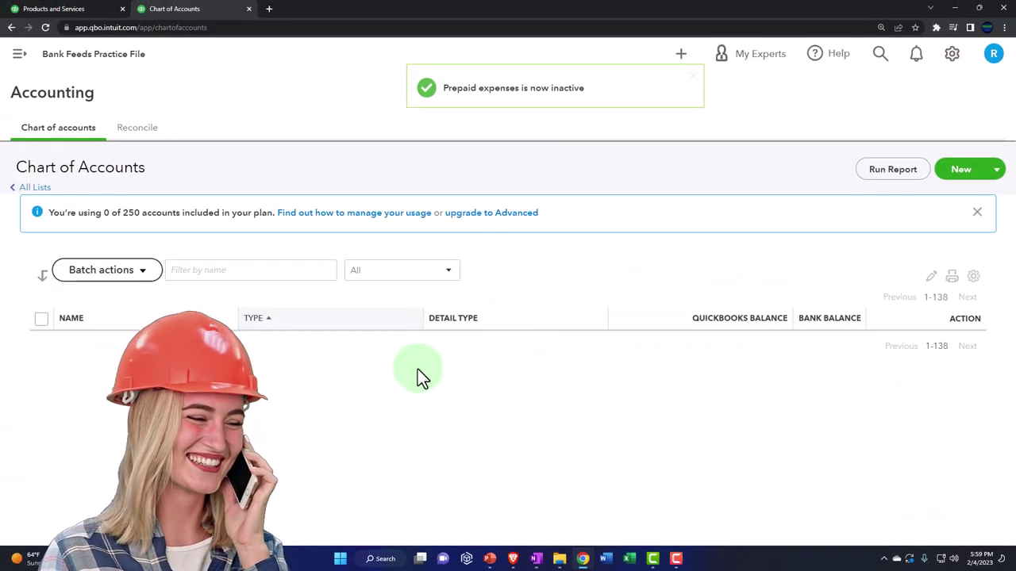
Make the Buildings fixed asset account inactive in the chart of accounts.
{"action": "scroll", "coordinate": [317, 404], "scroll_direction": "down", "scroll_amount": 1}
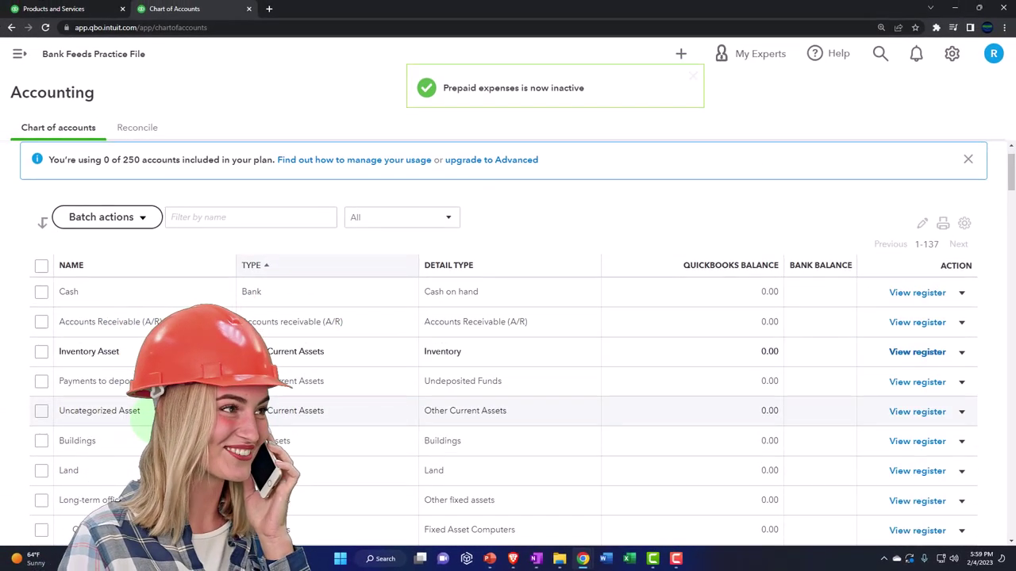
{"action": "scroll", "coordinate": [156, 426], "scroll_direction": "down", "scroll_amount": 1}
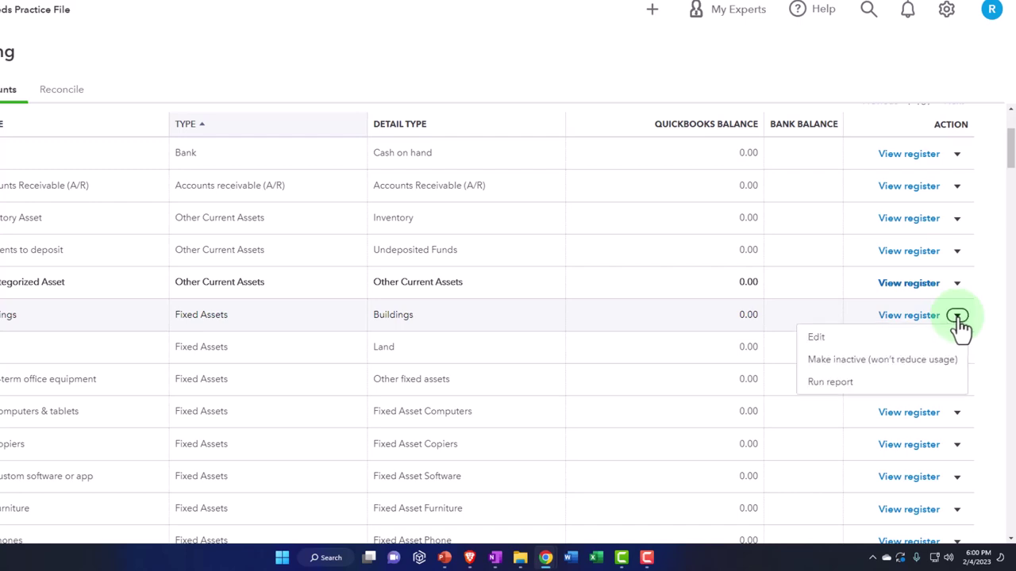
{"action": "left_click", "coordinate": [854, 360]}
{"action": "left_click", "coordinate": [549, 288]}
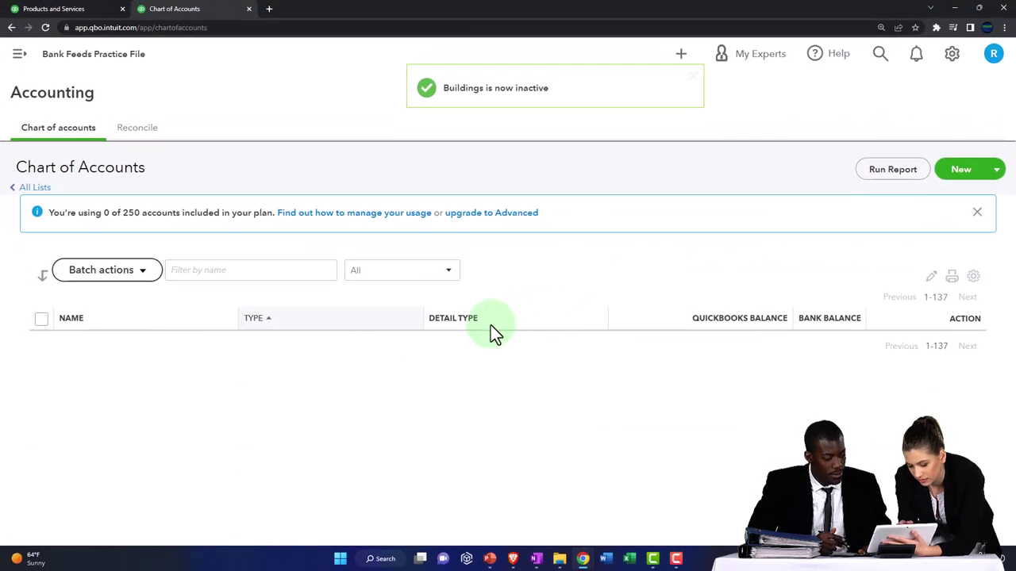
Make the Land fixed asset account inactive in the chart of accounts.
{"action": "scroll", "coordinate": [491, 330], "scroll_direction": "down", "scroll_amount": 3}
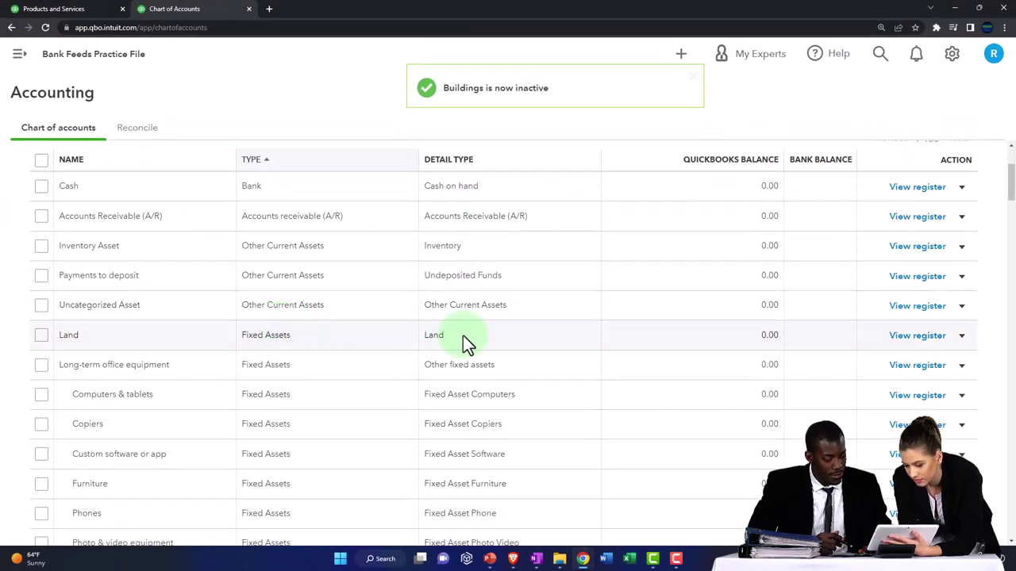
{"action": "left_click", "coordinate": [895, 377]}
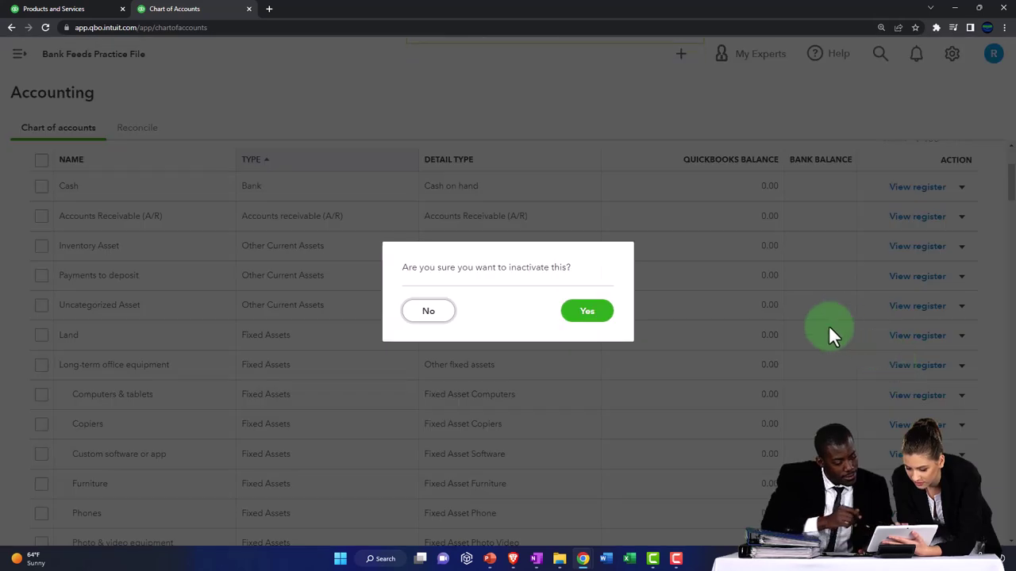
{"action": "left_click", "coordinate": [597, 315]}
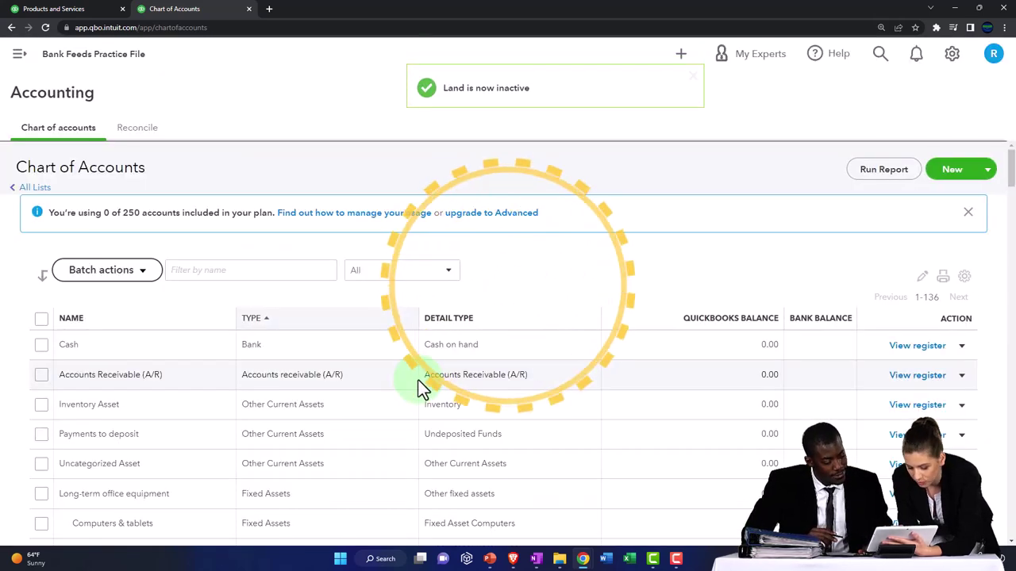
Make the Photo & video equipment sub-account of Long-term office equipment inactive.
{"action": "scroll", "coordinate": [418, 380], "scroll_direction": "down", "scroll_amount": 1}
{"action": "scroll", "coordinate": [418, 389], "scroll_direction": "down", "scroll_amount": 1}
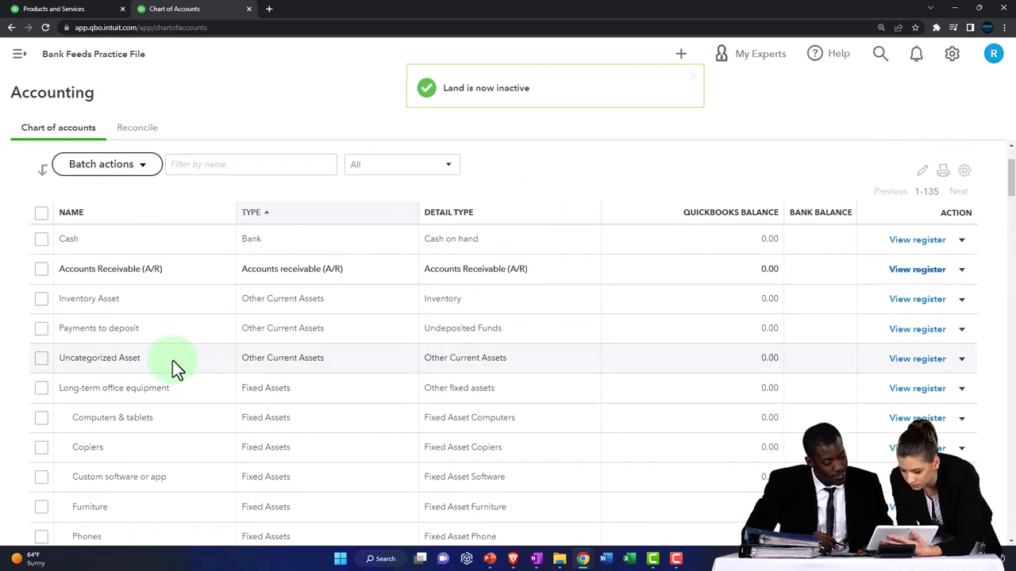
{"action": "scroll", "coordinate": [166, 392], "scroll_direction": "down", "scroll_amount": 3}
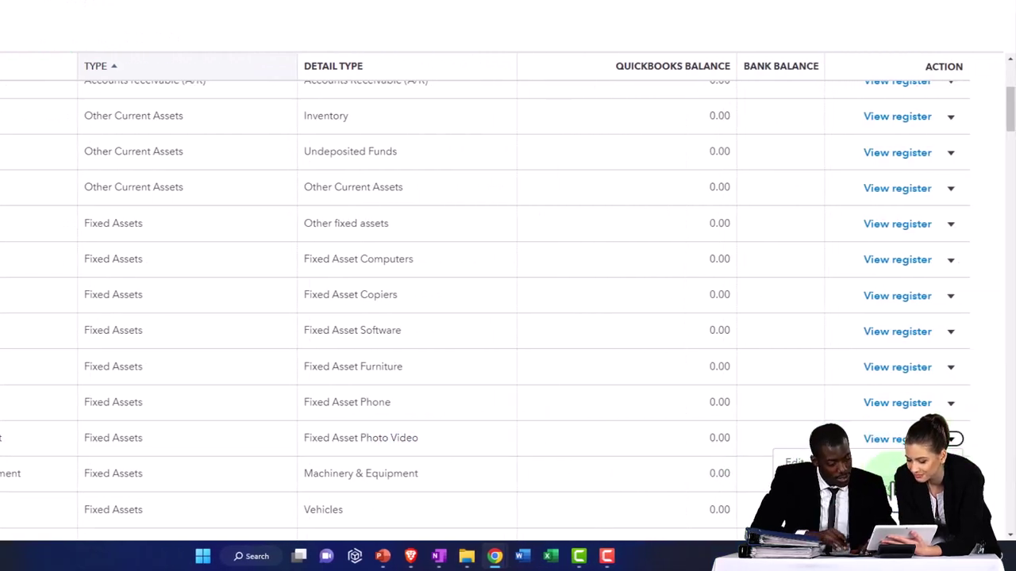
{"action": "left_click", "coordinate": [881, 481]}
{"action": "left_click", "coordinate": [500, 257]}
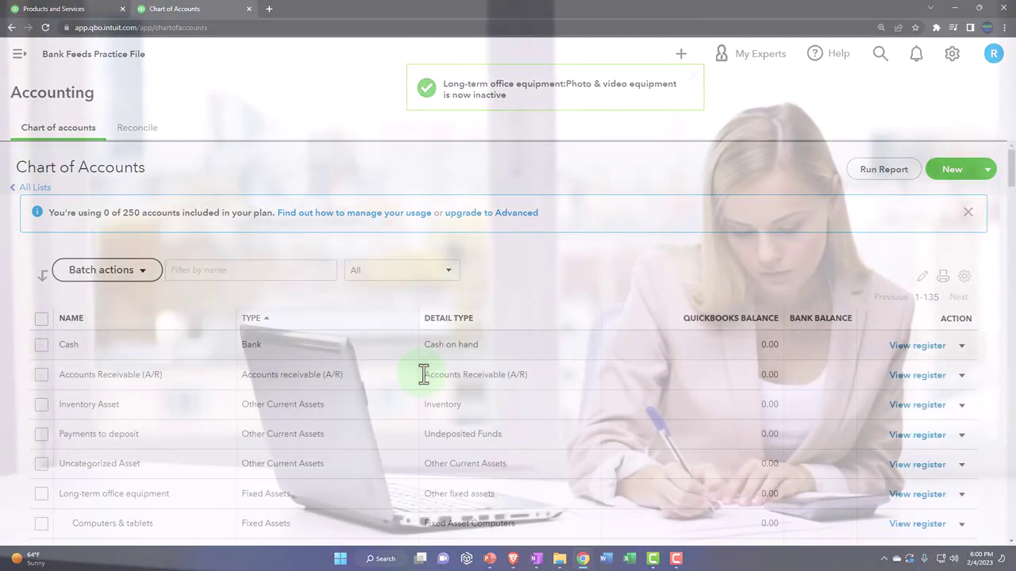
Make the Phones sub-account of Long-term office equipment inactive.
{"action": "scroll", "coordinate": [346, 391], "scroll_direction": "down", "scroll_amount": 3}
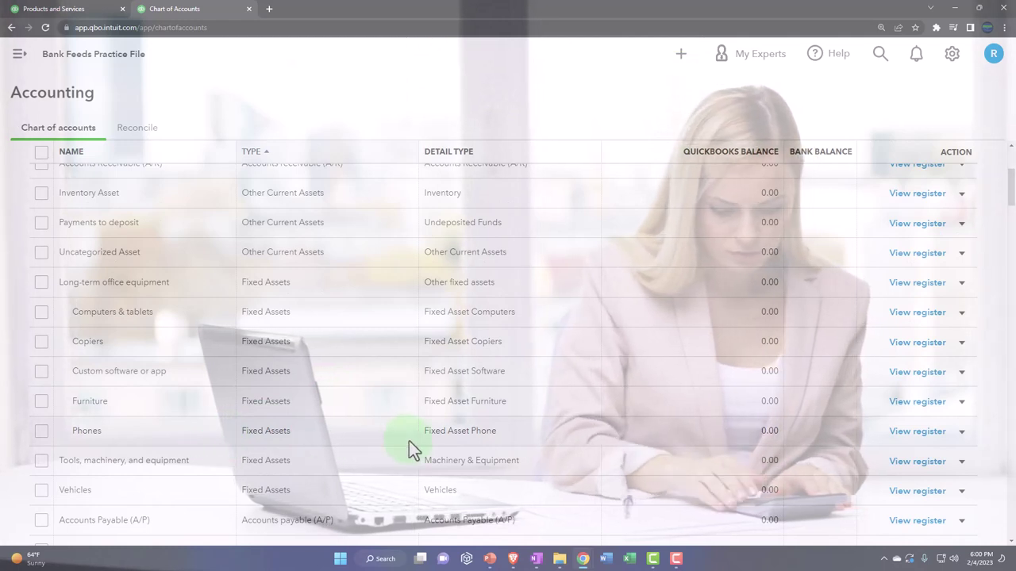
{"action": "left_click", "coordinate": [962, 436]}
{"action": "left_click", "coordinate": [903, 478]}
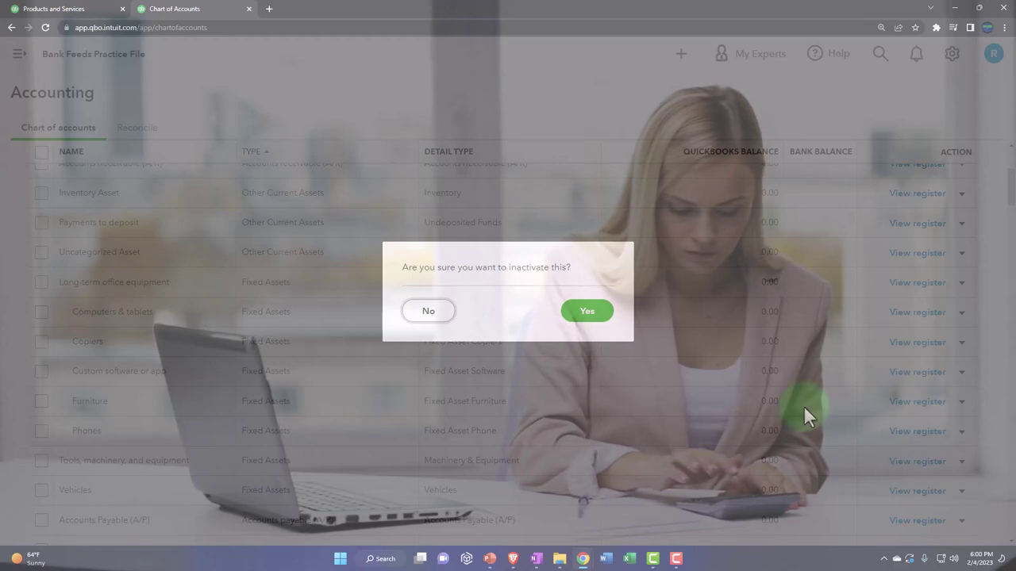
{"action": "left_click", "coordinate": [592, 311]}
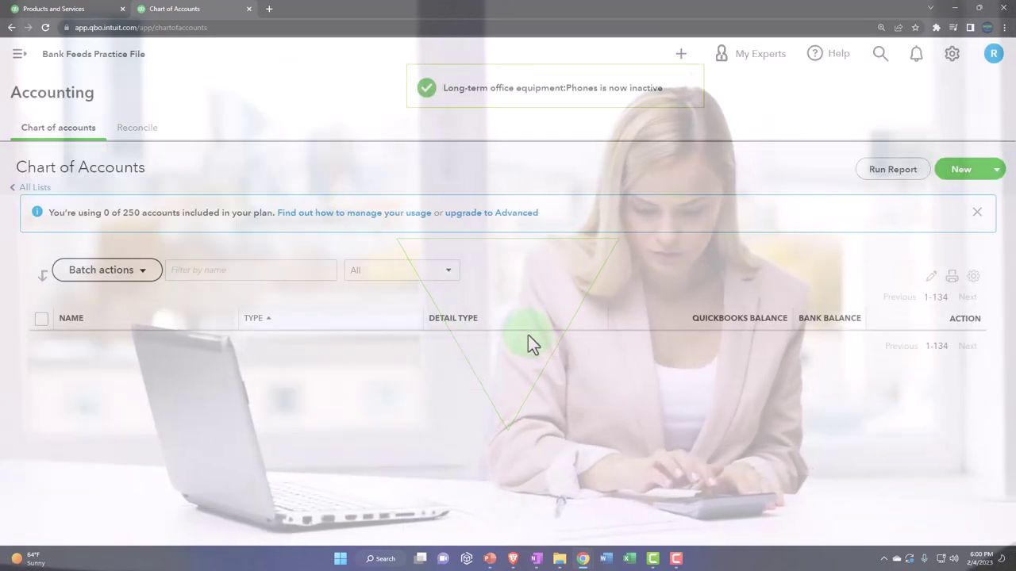
Make the Furniture sub-account of Long-term office equipment inactive.
{"action": "scroll", "coordinate": [528, 335], "scroll_direction": "down", "scroll_amount": 3}
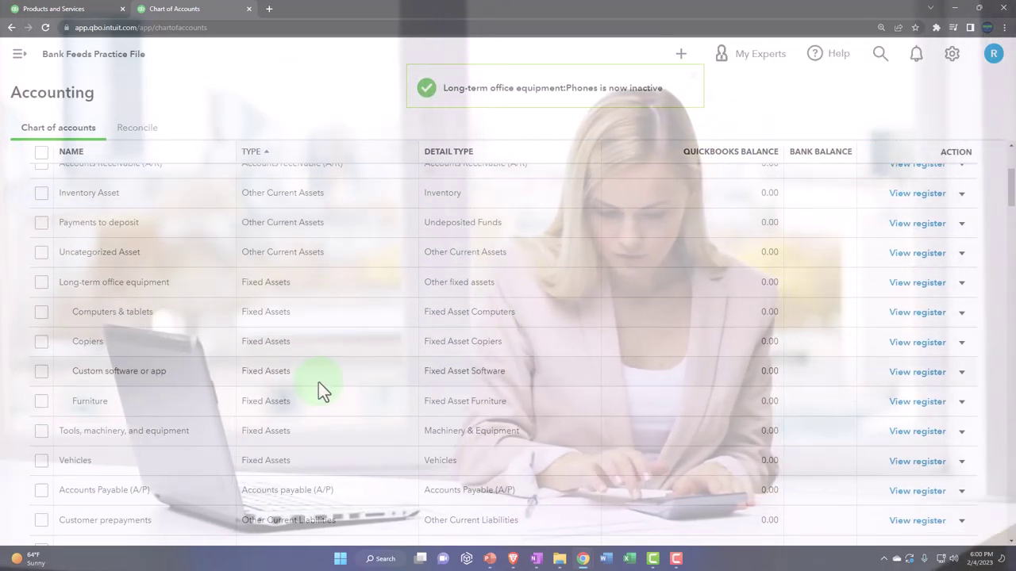
{"action": "left_click", "coordinate": [961, 402]}
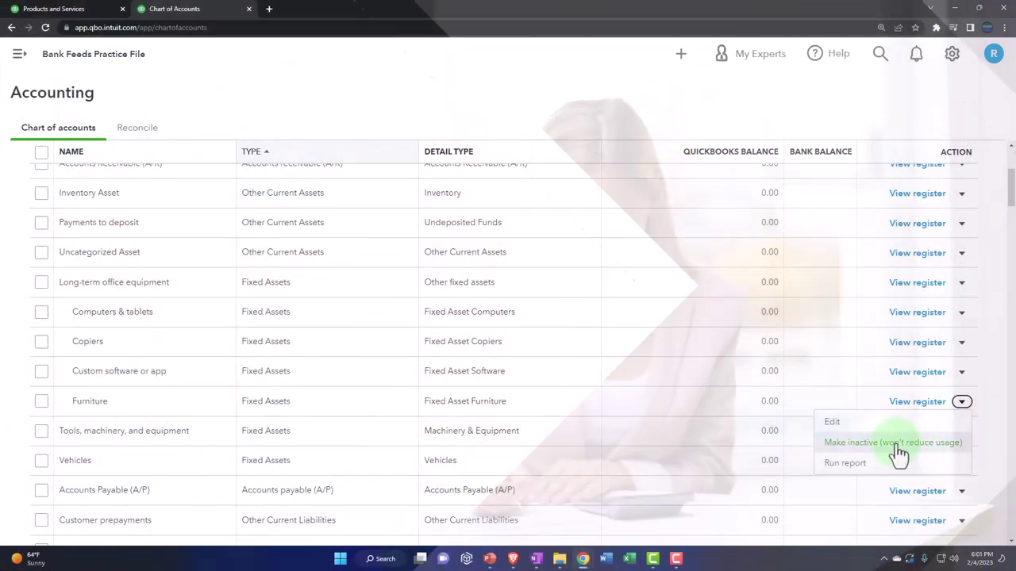
{"action": "left_click", "coordinate": [900, 452]}
{"action": "left_click", "coordinate": [575, 313]}
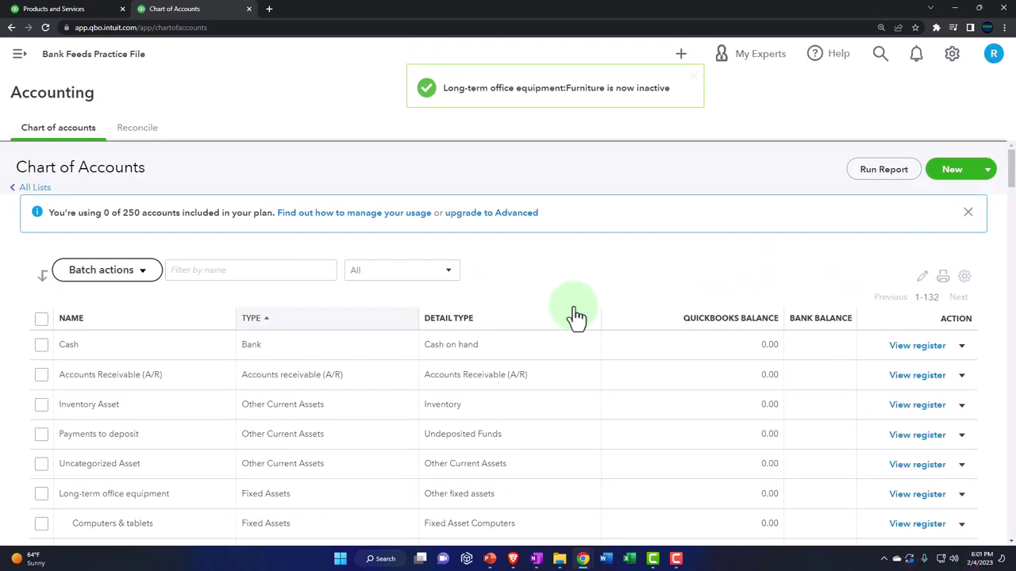
Make the Custom software or app sub-account of Long-term office equipment inactive.
{"action": "scroll", "coordinate": [577, 313], "scroll_direction": "down", "scroll_amount": 3}
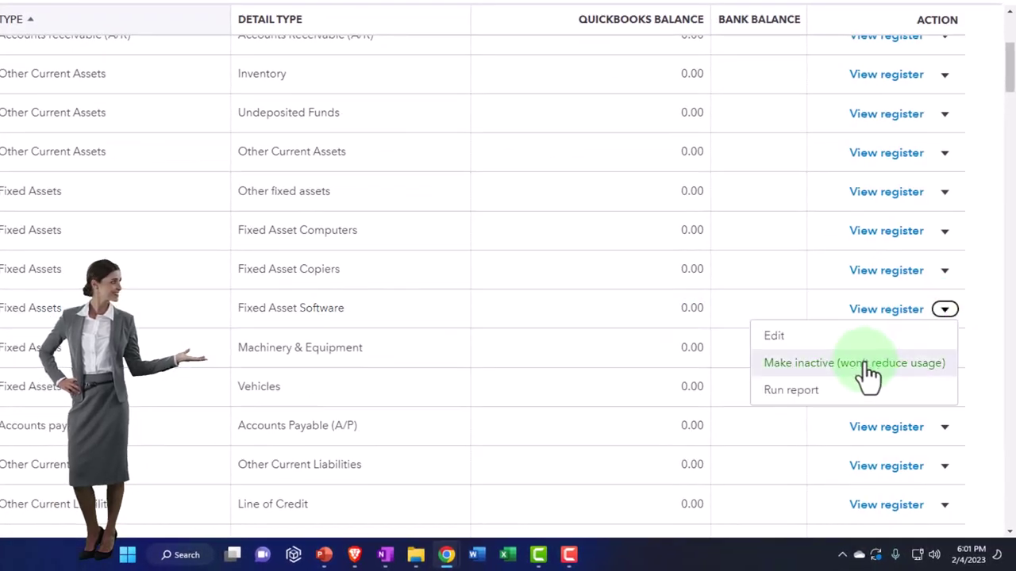
{"action": "left_click", "coordinate": [867, 365]}
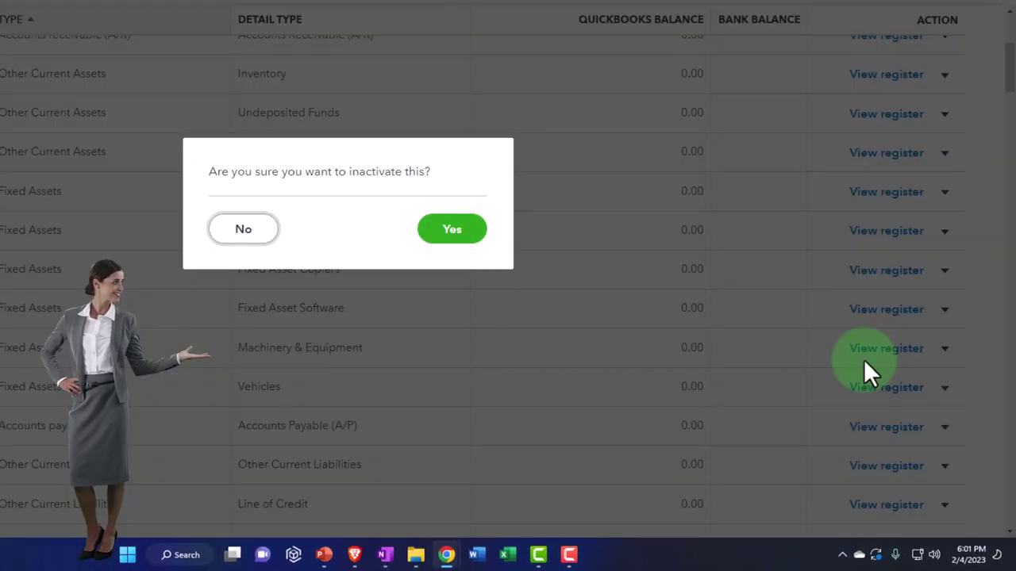
{"action": "left_click", "coordinate": [451, 231]}
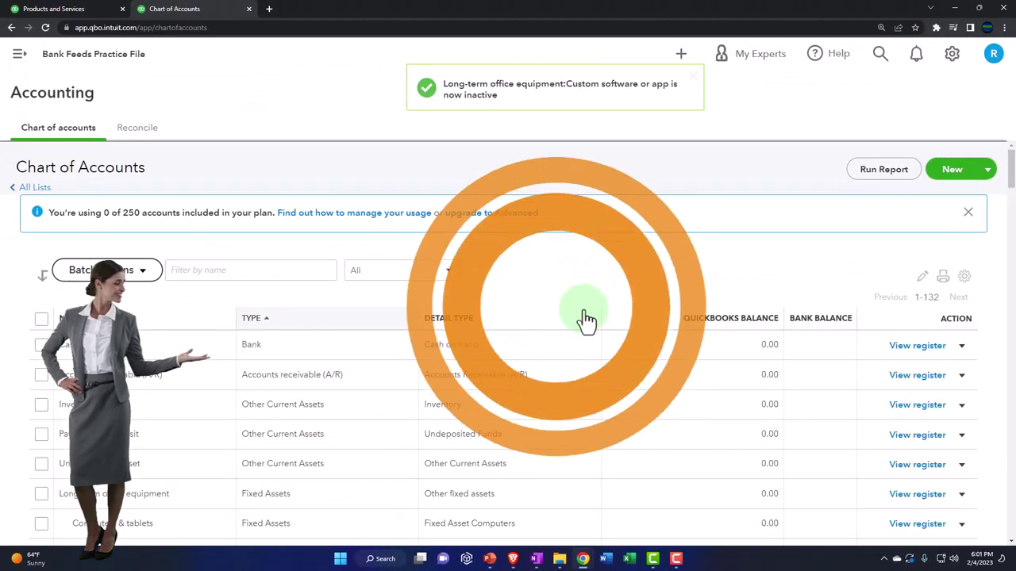
Make the Copiers sub-account of Long-term office equipment inactive.
{"action": "scroll", "coordinate": [586, 317], "scroll_direction": "down", "scroll_amount": 3}
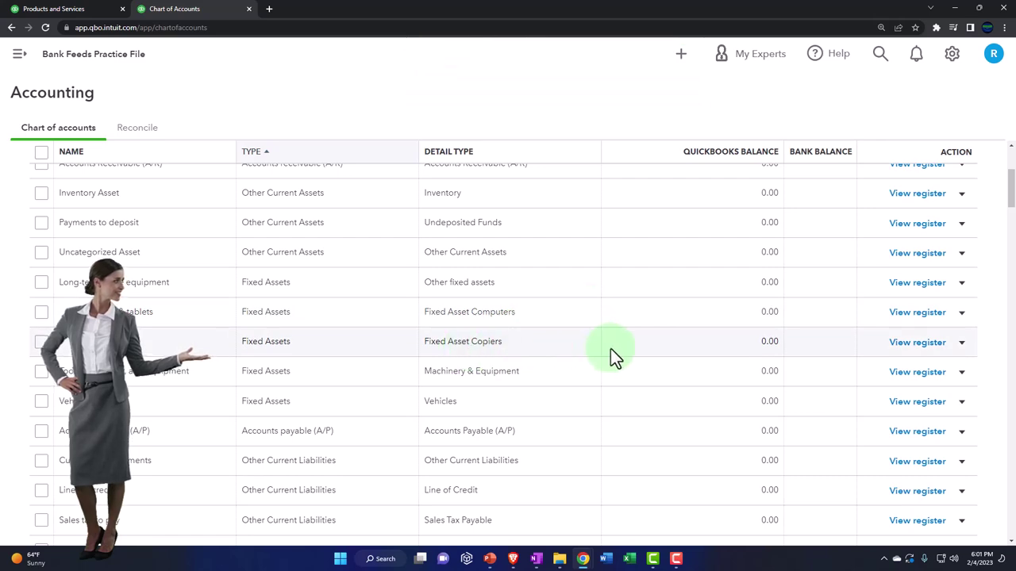
{"action": "left_click", "coordinate": [888, 384]}
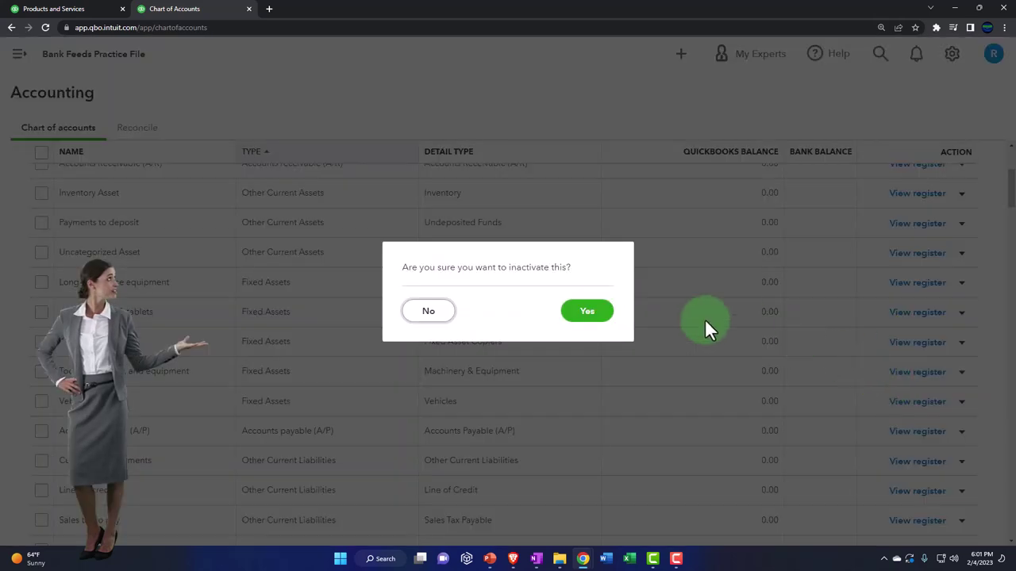
{"action": "left_click", "coordinate": [588, 312]}
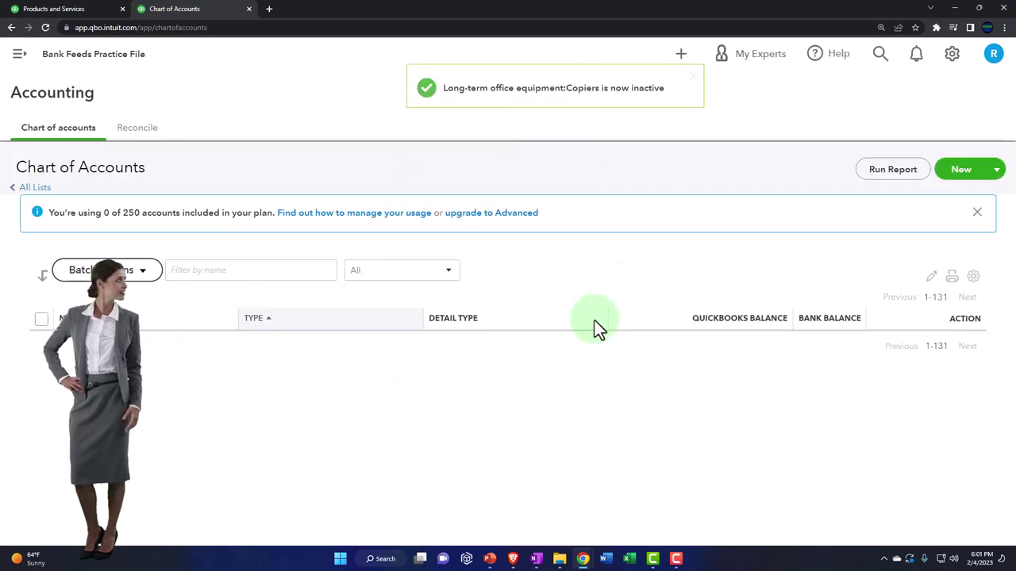
Make the Computers & tablets sub-account of Long-term office equipment inactive.
{"action": "scroll", "coordinate": [594, 320], "scroll_direction": "down", "scroll_amount": 2}
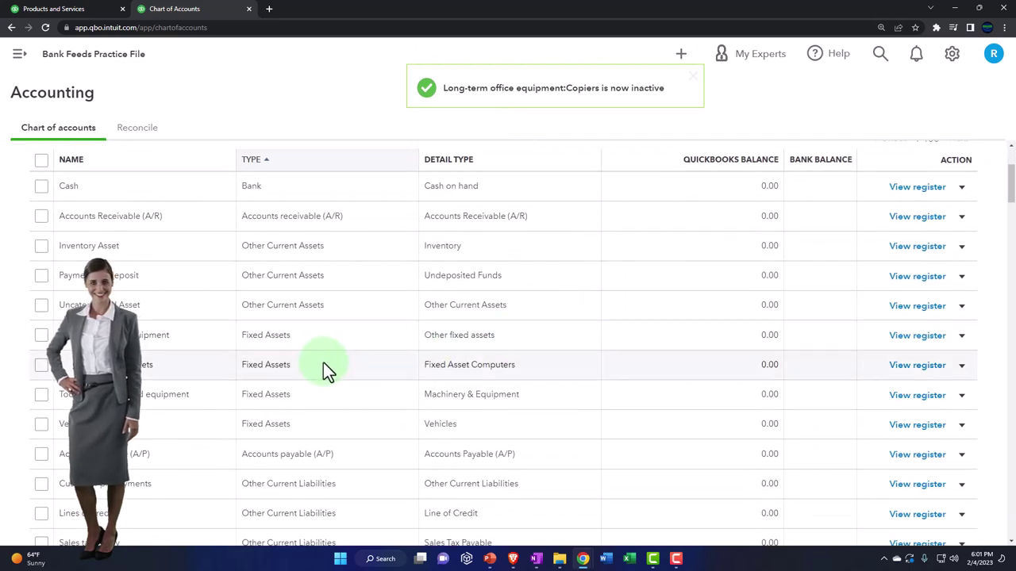
{"action": "left_click", "coordinate": [961, 365]}
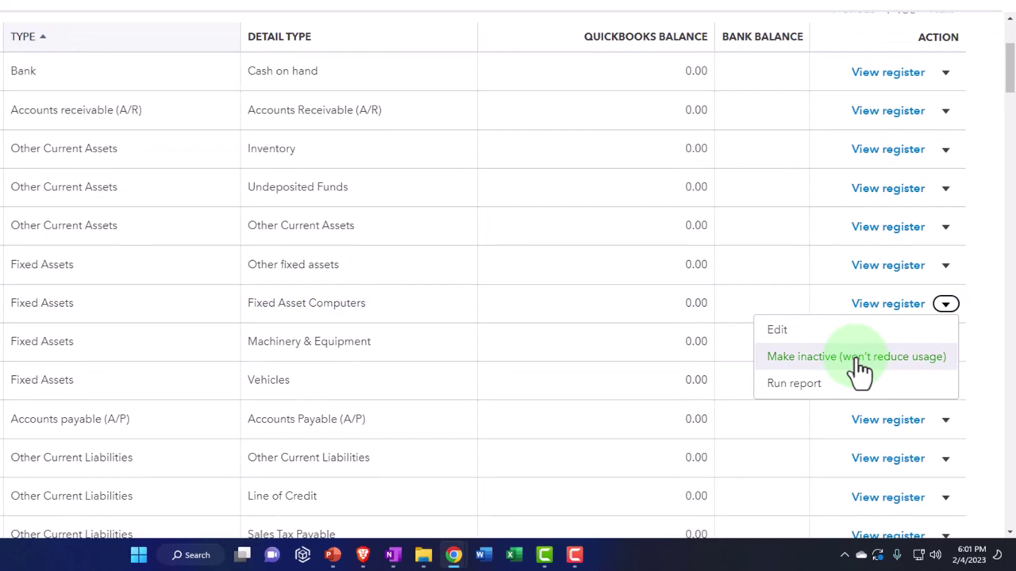
{"action": "left_click", "coordinate": [857, 359]}
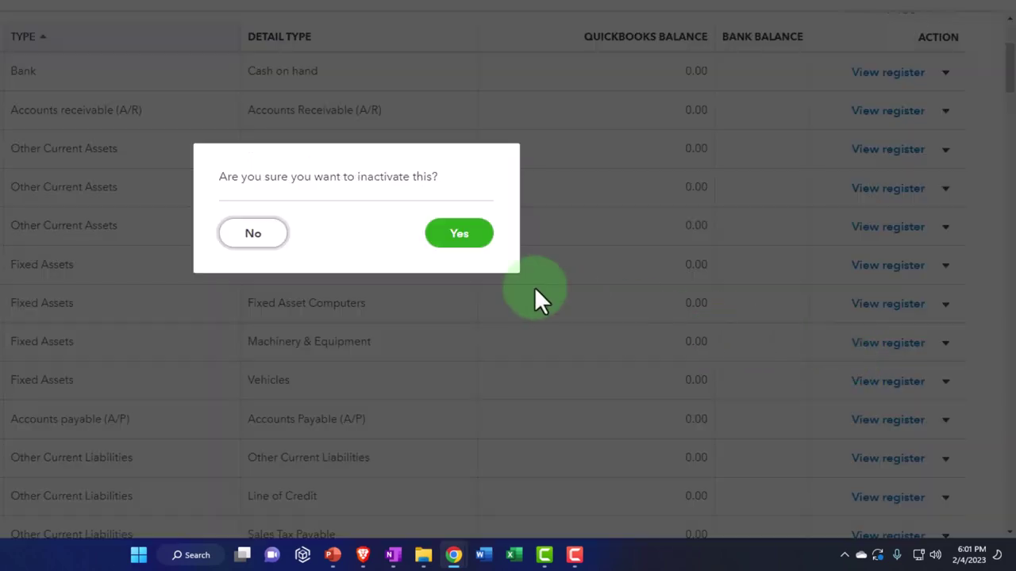
{"action": "left_click", "coordinate": [464, 235]}
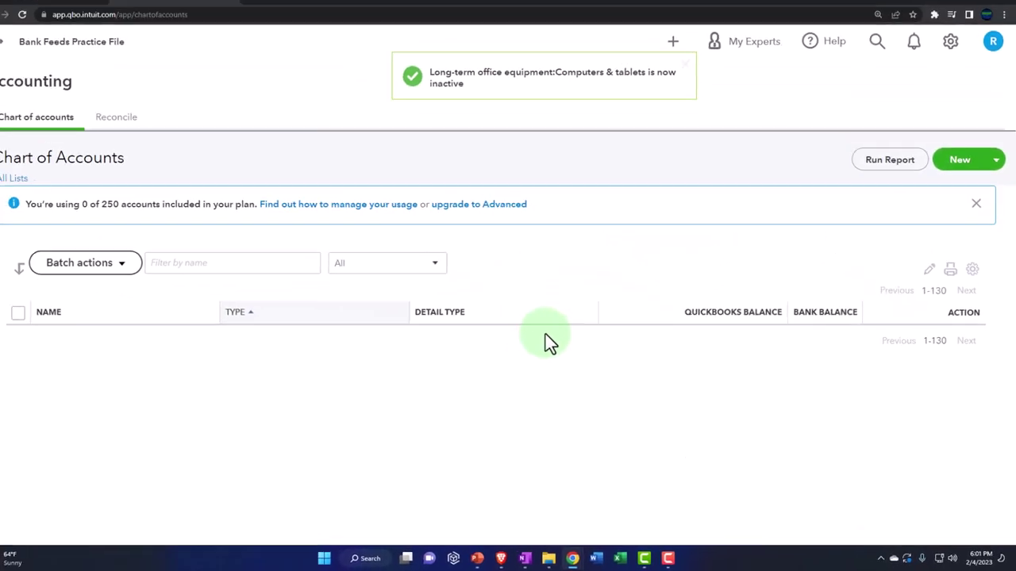
Make the Long-term office equipment parent fixed asset account inactive in the chart of accounts.
{"action": "scroll", "coordinate": [526, 354], "scroll_direction": "down", "scroll_amount": 3}
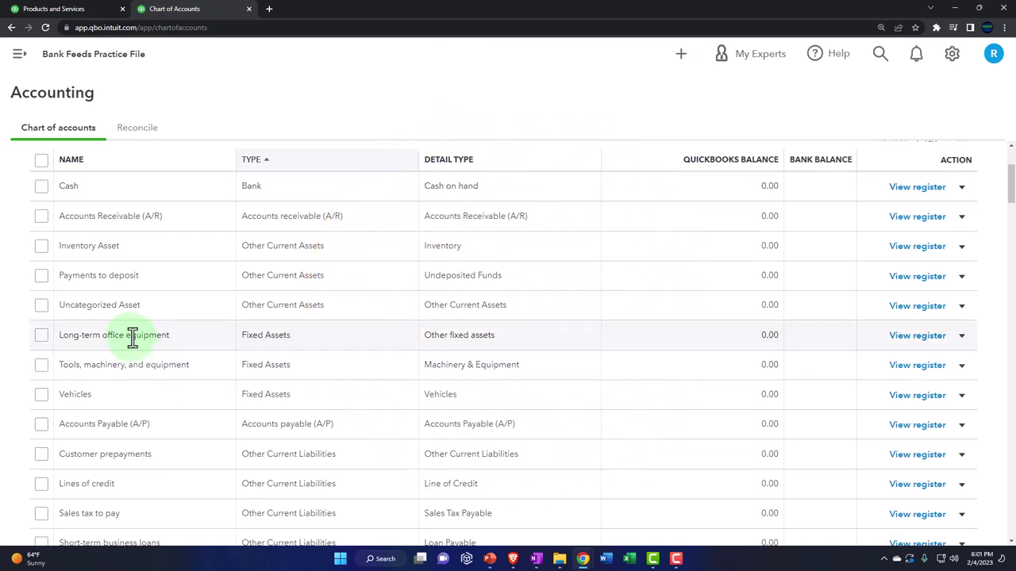
{"action": "left_click", "coordinate": [903, 386]}
{"action": "left_click", "coordinate": [595, 312]}
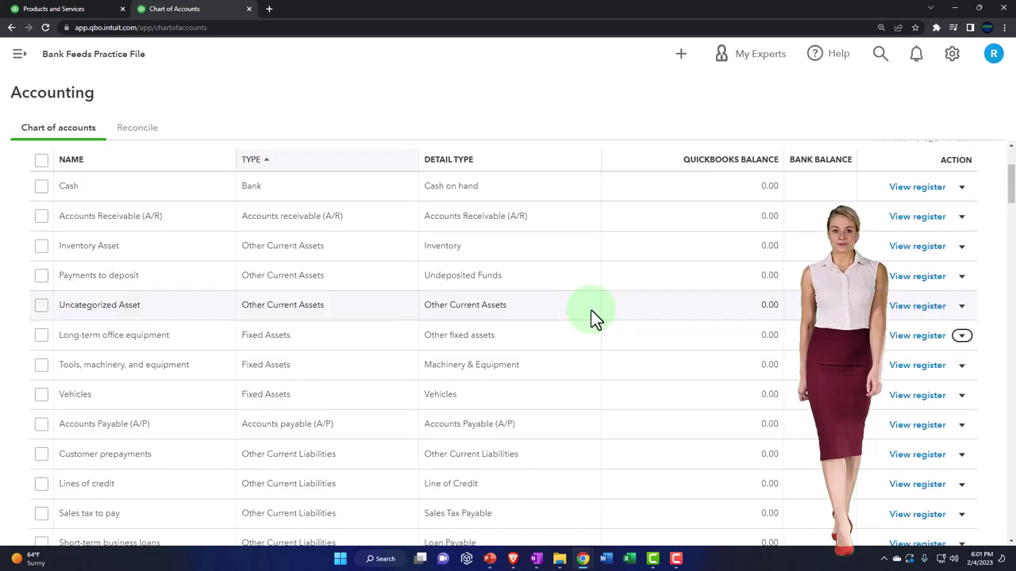
Make the Tools, machinery, and equipment fixed asset account inactive in the chart of accounts.
{"action": "scroll", "coordinate": [556, 327], "scroll_direction": "down", "scroll_amount": 2}
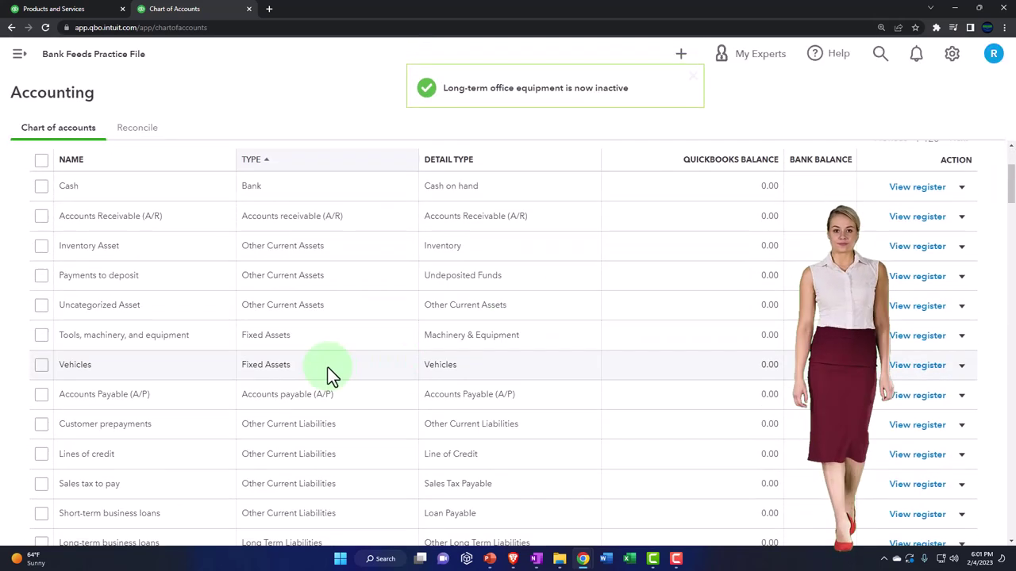
{"action": "left_click", "coordinate": [961, 336]}
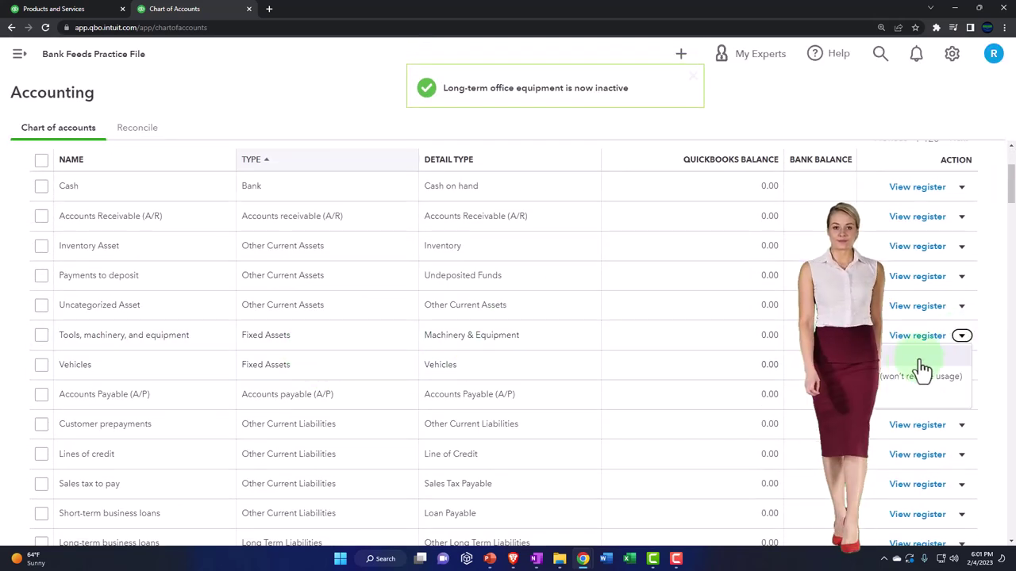
{"action": "left_click", "coordinate": [908, 378]}
{"action": "left_click", "coordinate": [588, 312]}
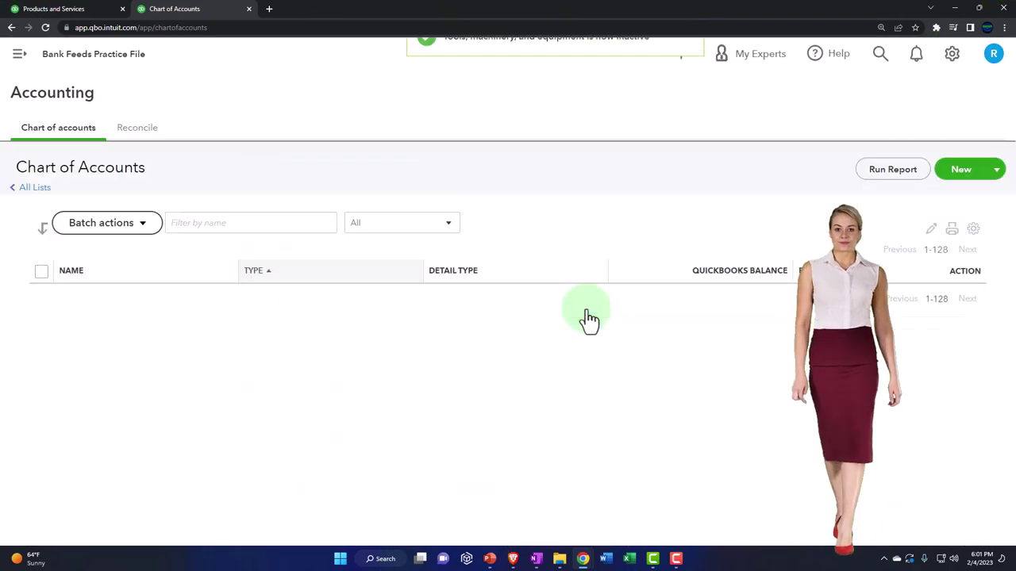
Make the Vehicles fixed asset account inactive in the chart of accounts.
{"action": "scroll", "coordinate": [532, 321], "scroll_direction": "down", "scroll_amount": 1}
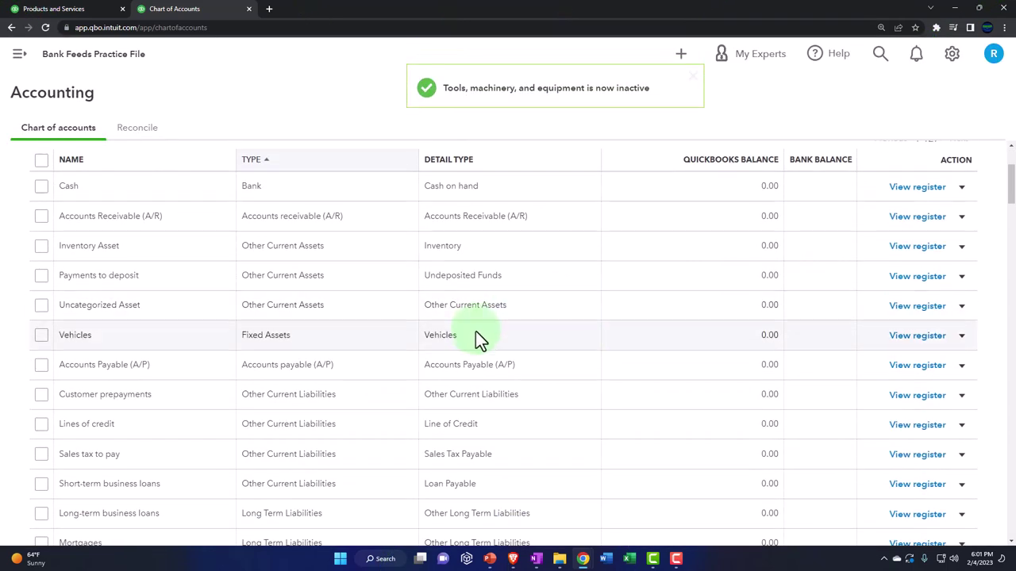
{"action": "left_click", "coordinate": [893, 376]}
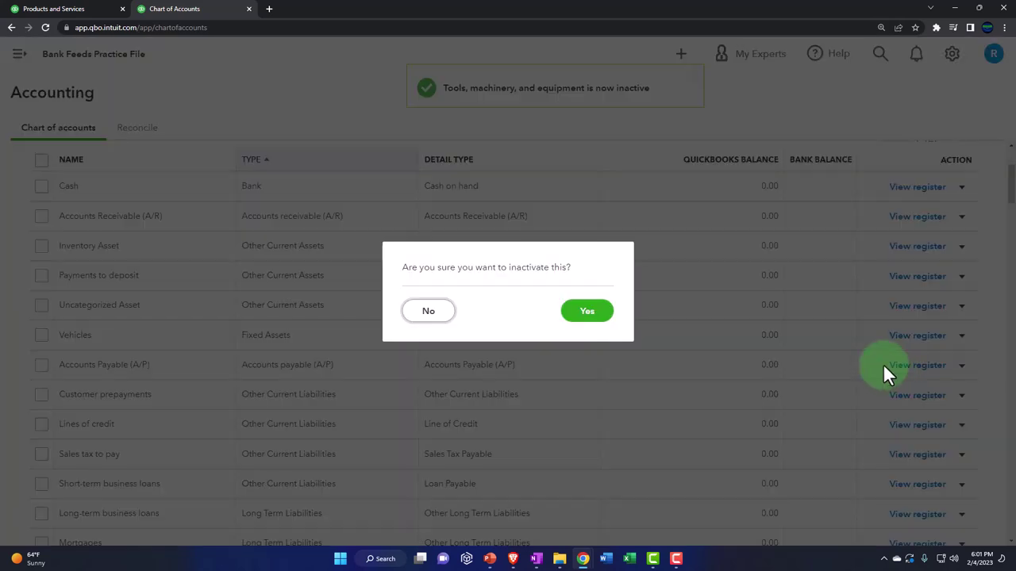
{"action": "left_click", "coordinate": [592, 310]}
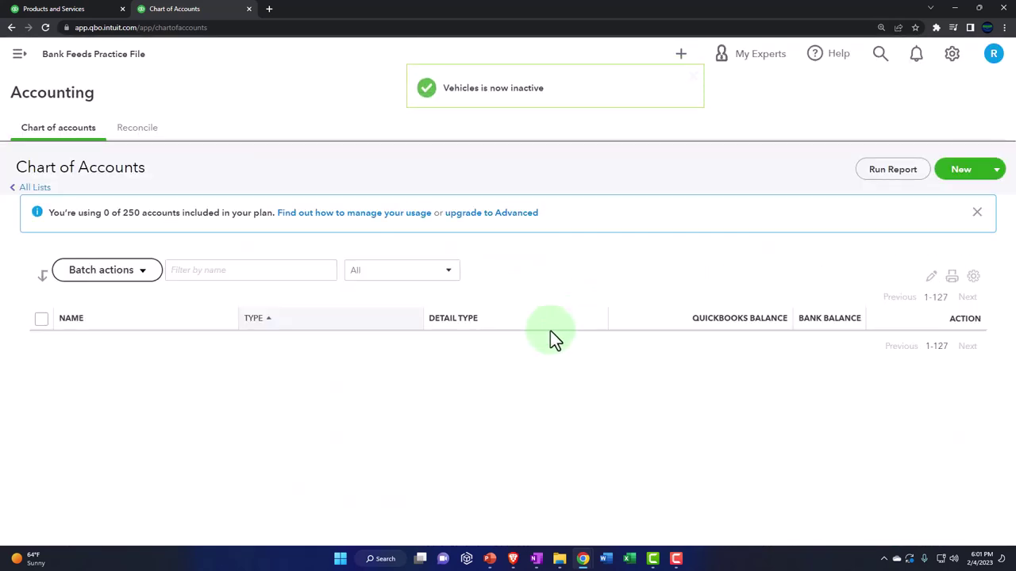
Make the Customer prepayments current liability account inactive in the chart of accounts.
{"action": "scroll", "coordinate": [550, 330], "scroll_direction": "down", "scroll_amount": 1}
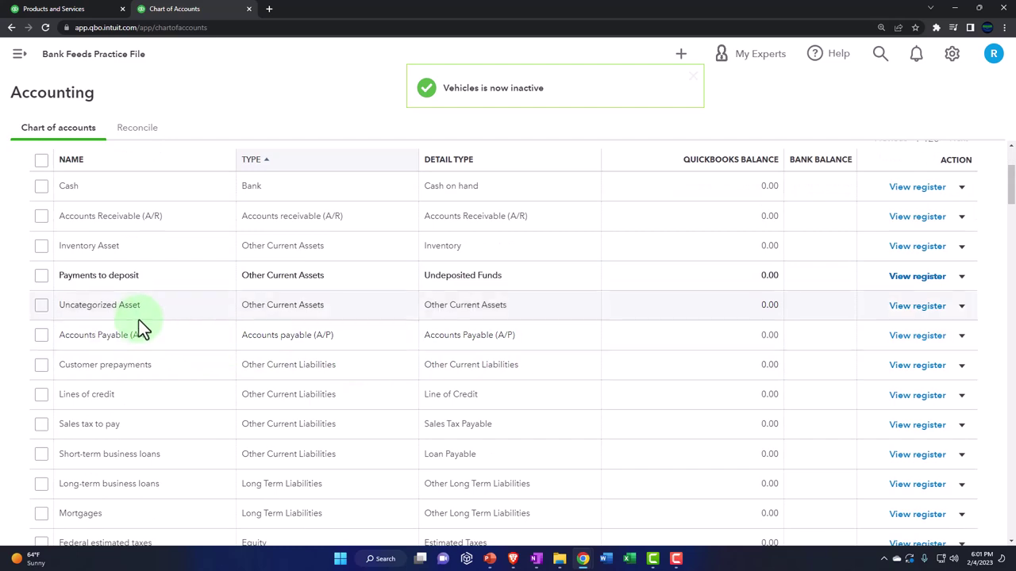
{"action": "scroll", "coordinate": [139, 326], "scroll_direction": "down", "scroll_amount": 1}
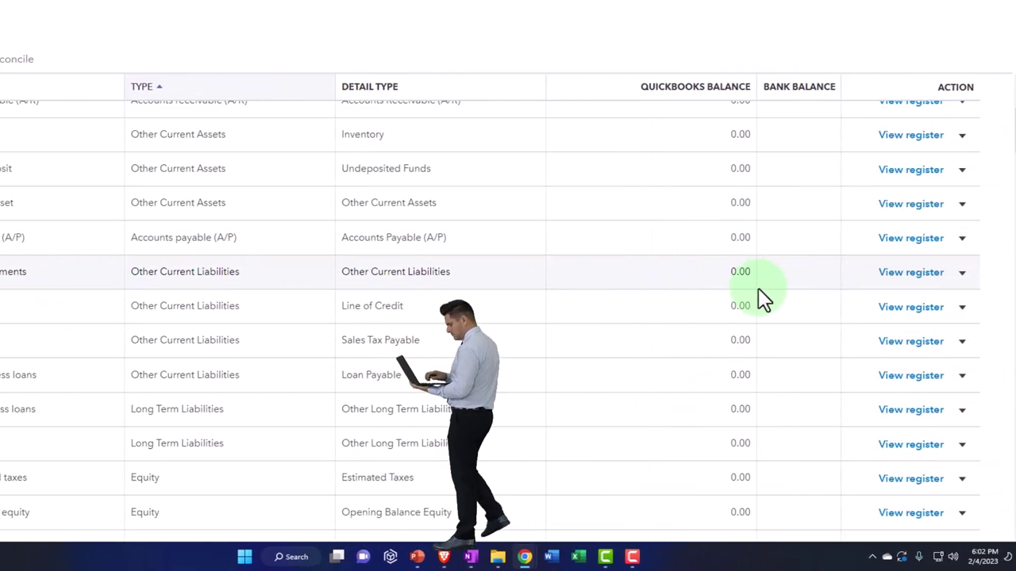
{"action": "left_click", "coordinate": [953, 274]}
{"action": "left_click", "coordinate": [889, 332]}
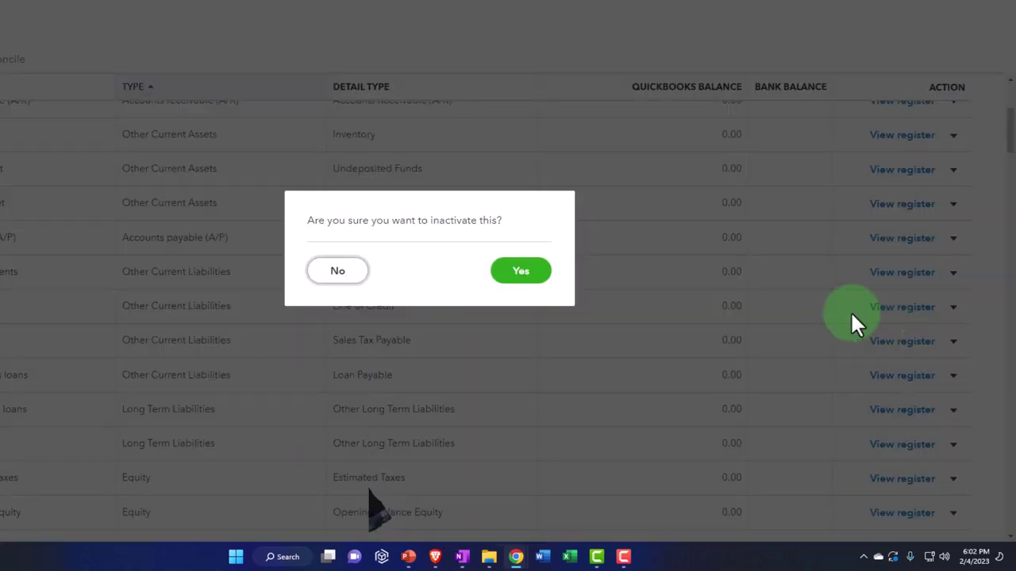
{"action": "left_click", "coordinate": [539, 280]}
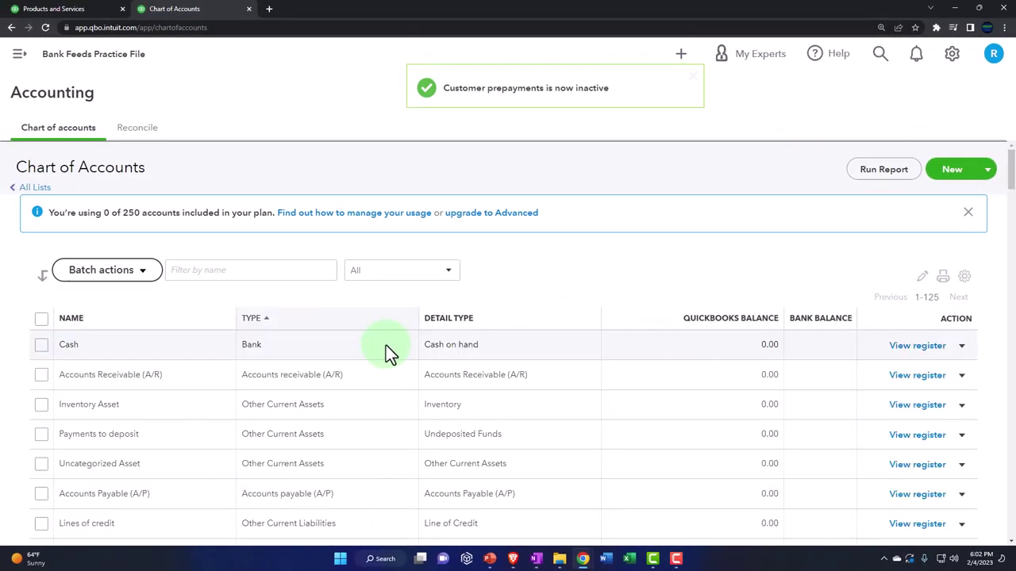
Make the Lines of credit current liability account inactive in the chart of accounts.
{"action": "scroll", "coordinate": [386, 345], "scroll_direction": "down", "scroll_amount": 2}
{"action": "scroll", "coordinate": [385, 345], "scroll_direction": "down", "scroll_amount": 1}
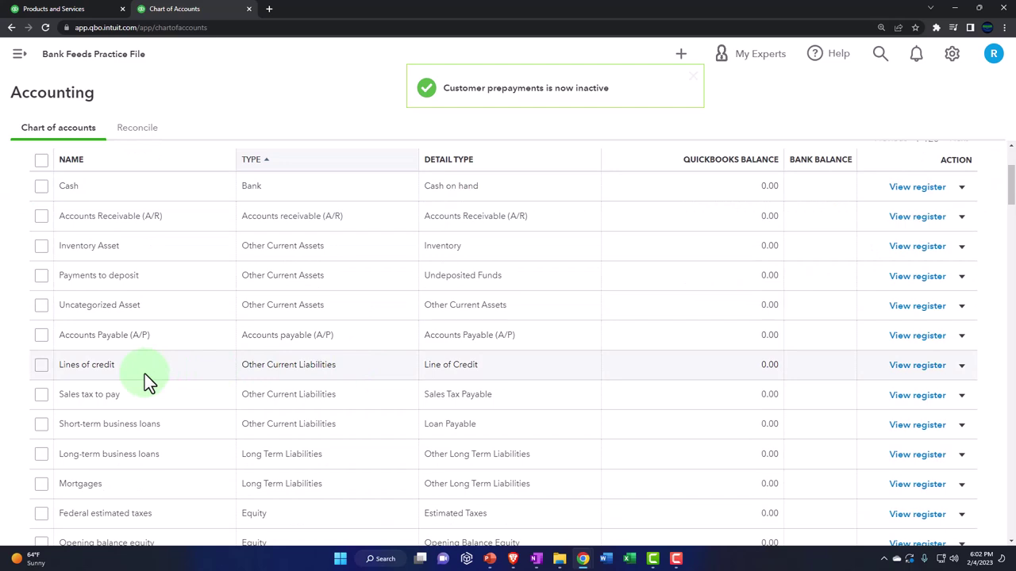
{"action": "left_click", "coordinate": [963, 370]}
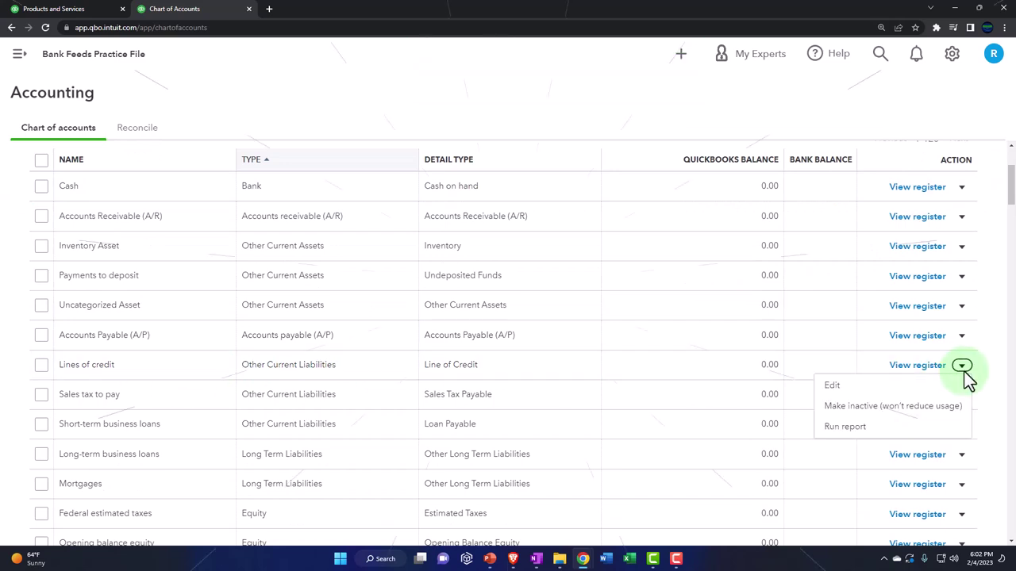
{"action": "left_click", "coordinate": [909, 406]}
{"action": "left_click", "coordinate": [587, 311]}
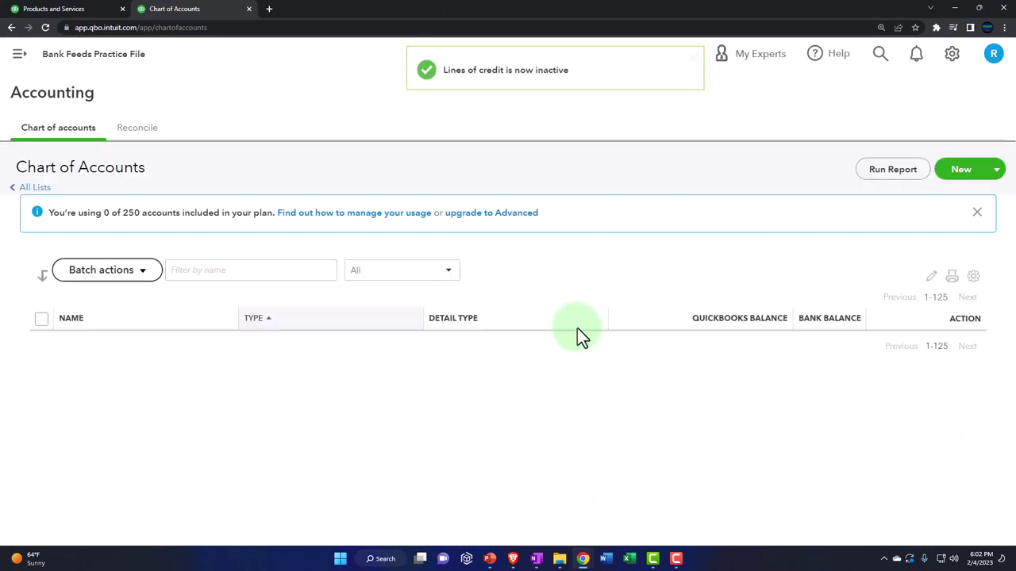
Make the Short-term business loans current liability account inactive in the chart of accounts.
{"action": "scroll", "coordinate": [396, 358], "scroll_direction": "down", "scroll_amount": 1}
{"action": "scroll", "coordinate": [396, 358], "scroll_direction": "down", "scroll_amount": 3}
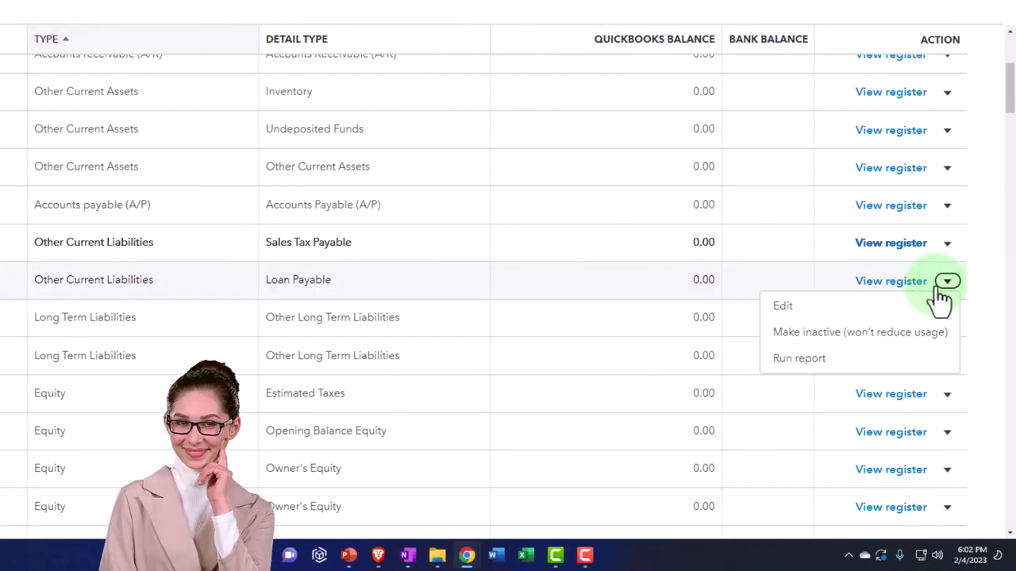
{"action": "left_click", "coordinate": [895, 333]}
{"action": "left_click", "coordinate": [471, 241]}
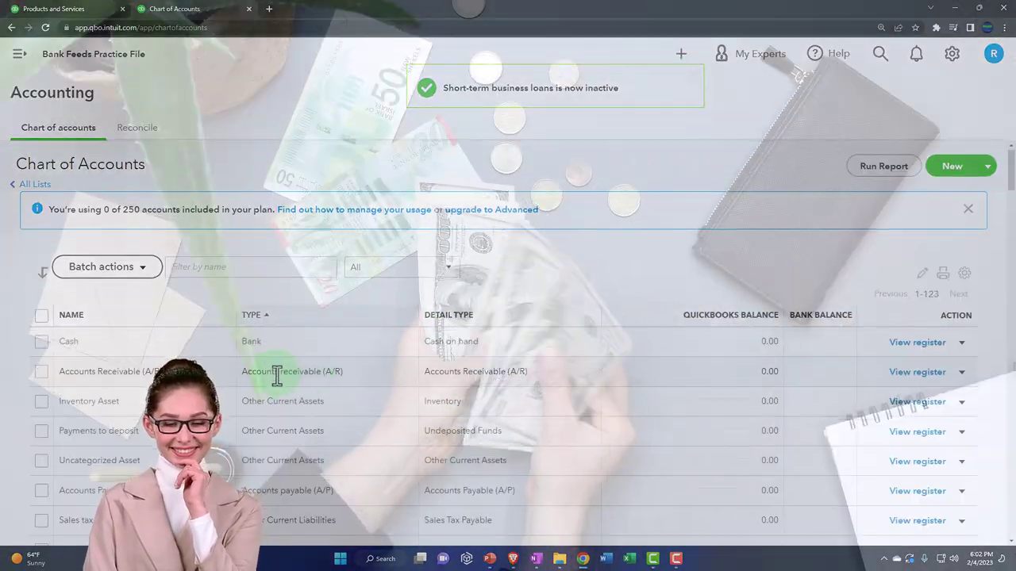
Make the Long-term business loans long-term liability account inactive in the chart of accounts.
{"action": "scroll", "coordinate": [278, 383], "scroll_direction": "down", "scroll_amount": 2}
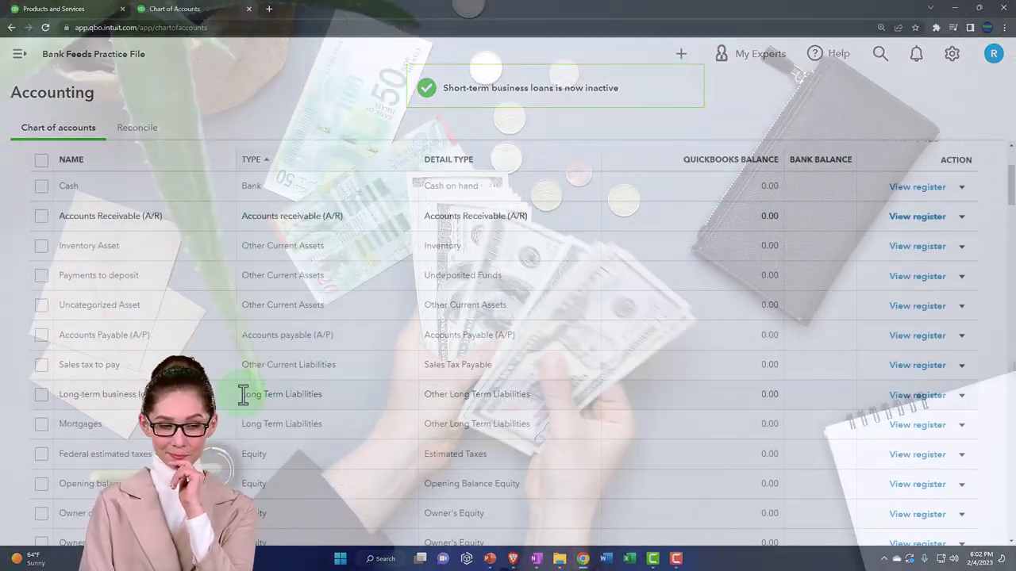
{"action": "left_click", "coordinate": [962, 396]}
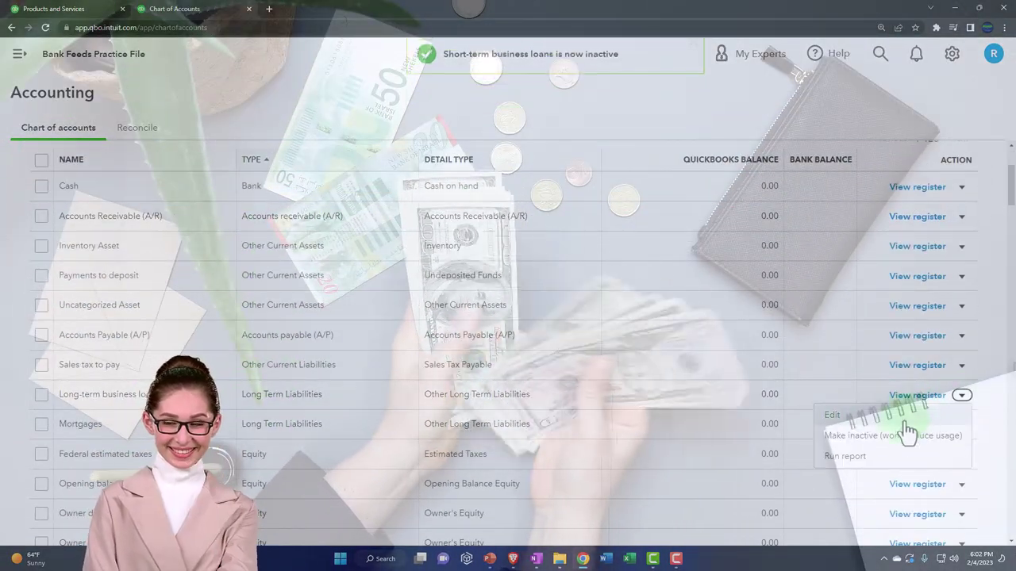
{"action": "left_click", "coordinate": [891, 447]}
{"action": "left_click", "coordinate": [585, 308]}
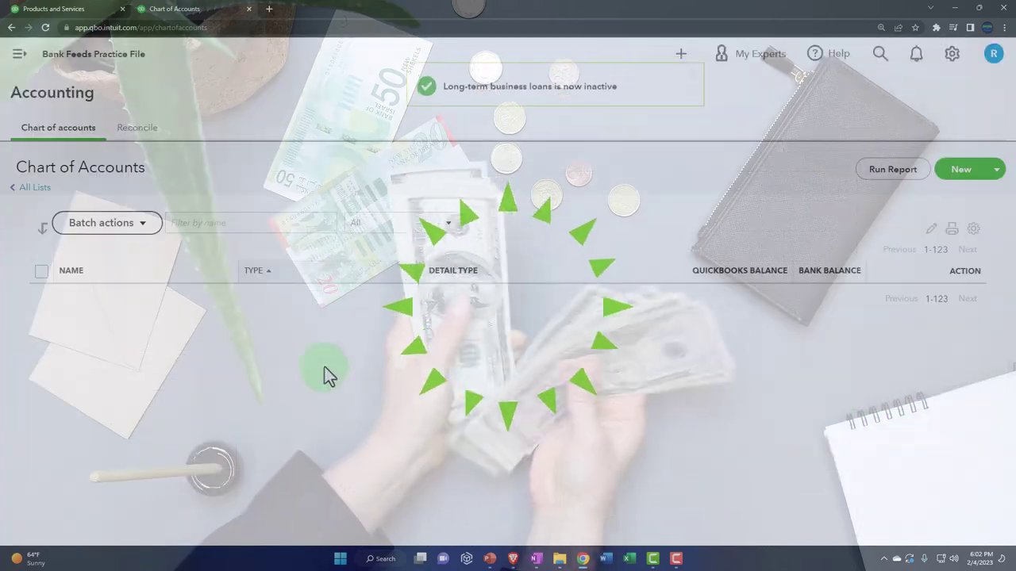
Make the Mortgages long-term liability account inactive in the chart of accounts.
{"action": "scroll", "coordinate": [205, 404], "scroll_direction": "down", "scroll_amount": 2}
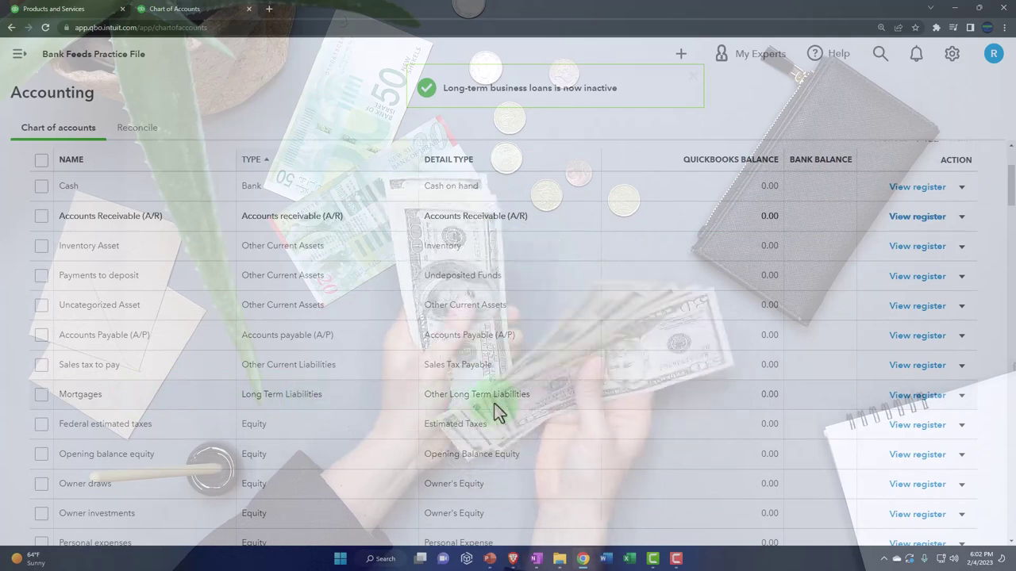
{"action": "left_click", "coordinate": [961, 396]}
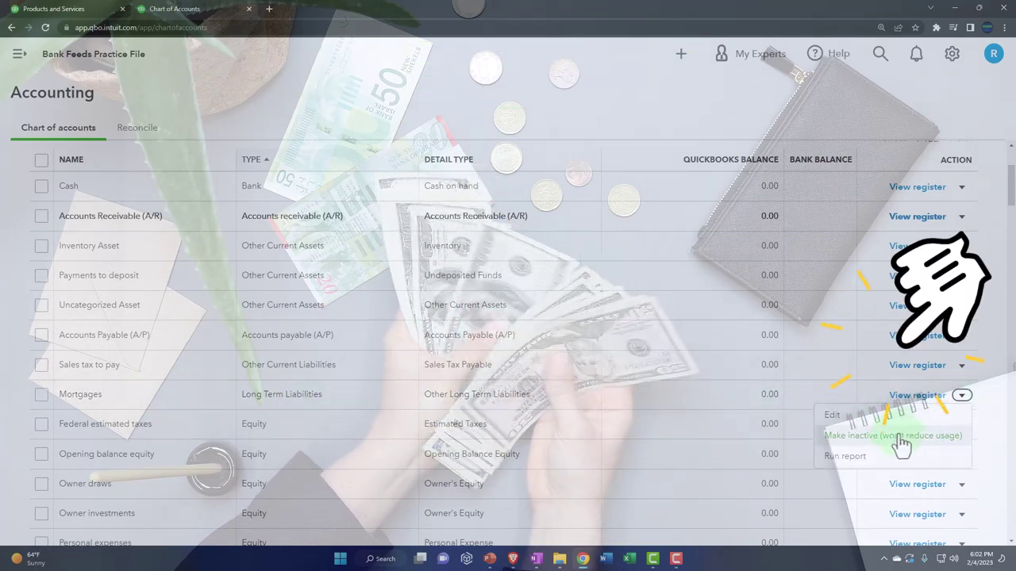
{"action": "left_click", "coordinate": [899, 447]}
{"action": "left_click", "coordinate": [591, 317]}
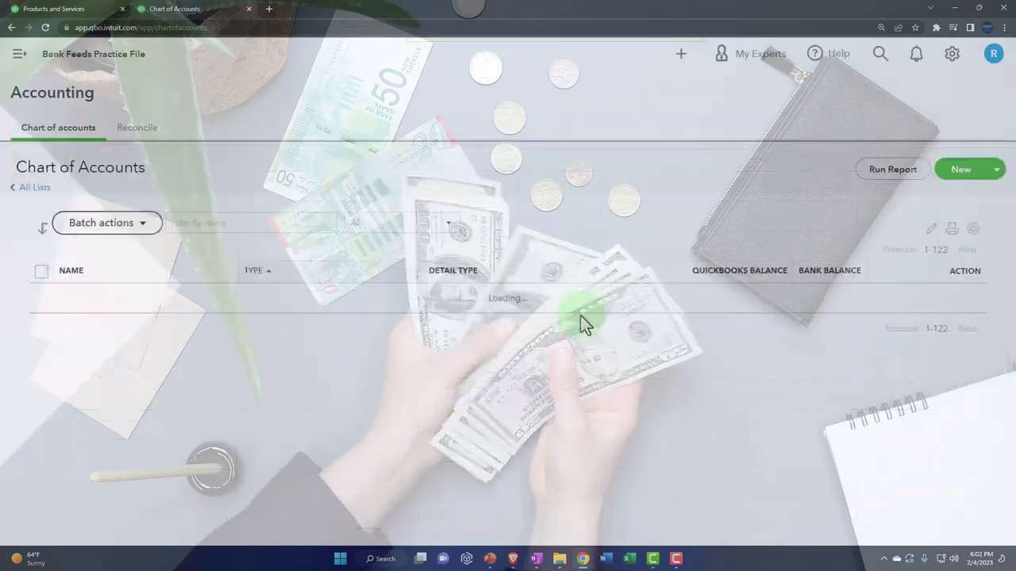
Make the Federal estimated taxes equity account inactive in the chart of accounts.
{"action": "scroll", "coordinate": [273, 380], "scroll_direction": "down", "scroll_amount": 2}
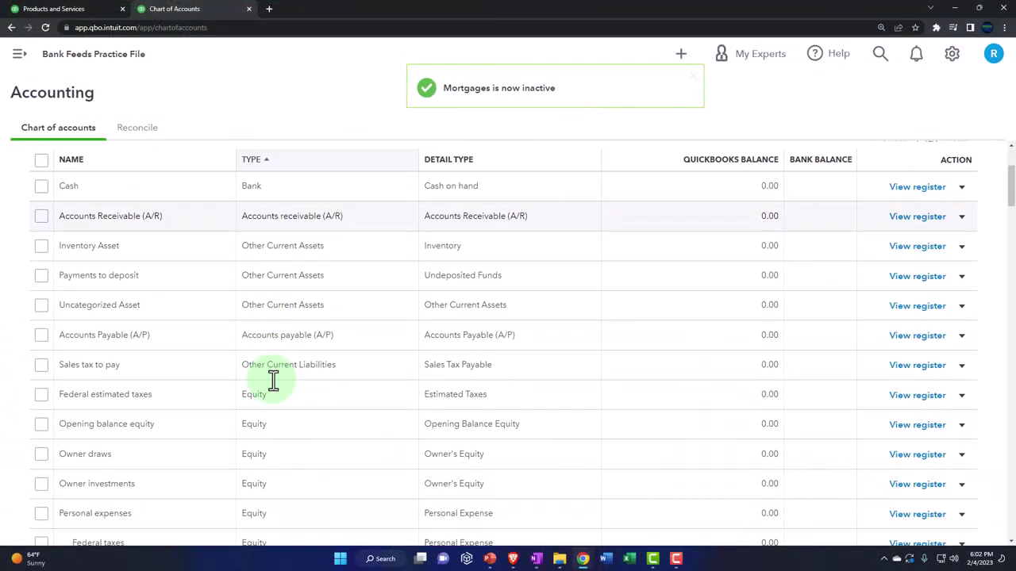
{"action": "scroll", "coordinate": [275, 379], "scroll_direction": "down", "scroll_amount": 1}
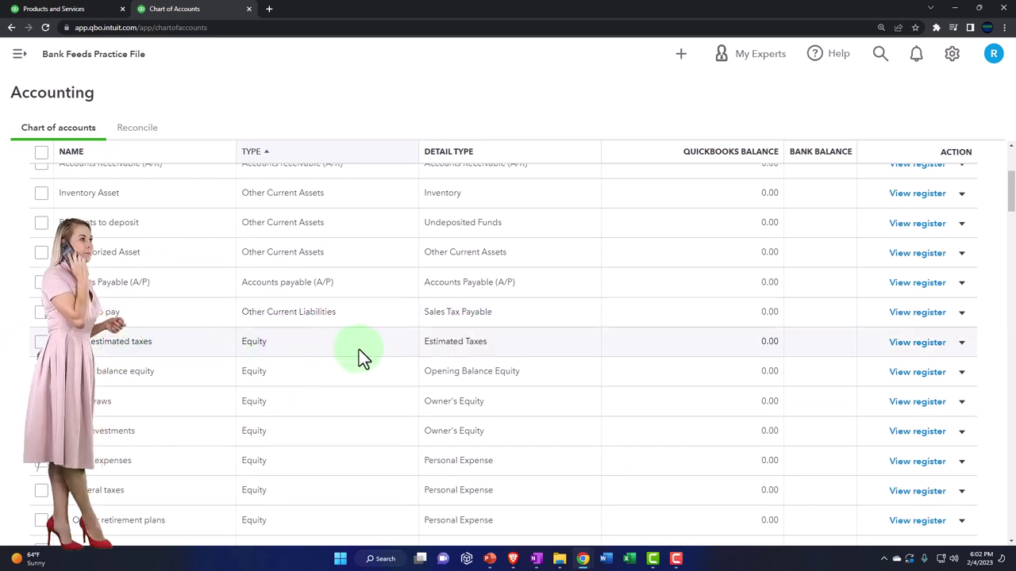
{"action": "left_click", "coordinate": [961, 342]}
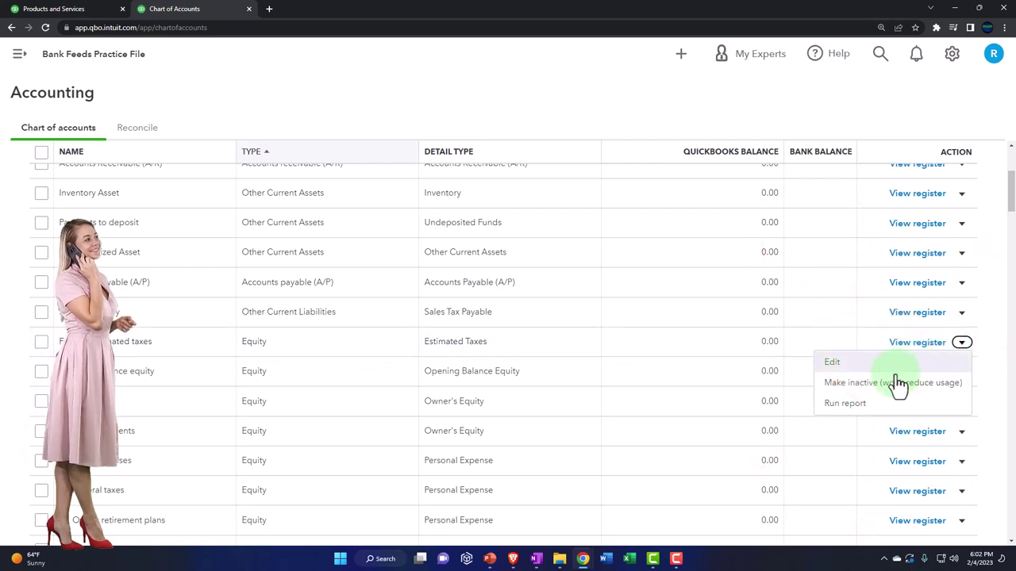
{"action": "left_click", "coordinate": [892, 388]}
{"action": "left_click", "coordinate": [596, 315]}
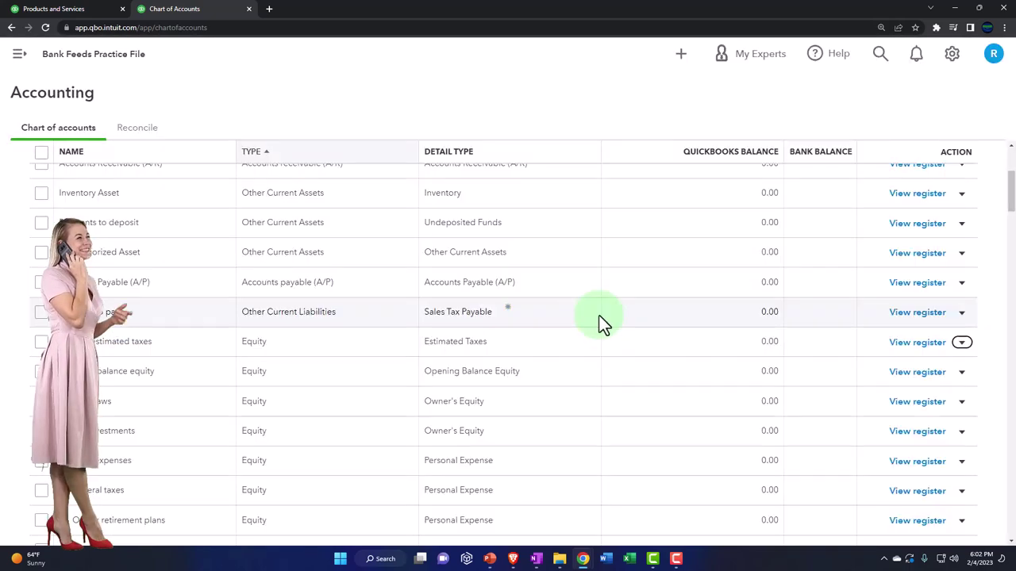
Make the Owner draws equity account inactive in the chart of accounts.
{"action": "scroll", "coordinate": [281, 411], "scroll_direction": "down", "scroll_amount": 2}
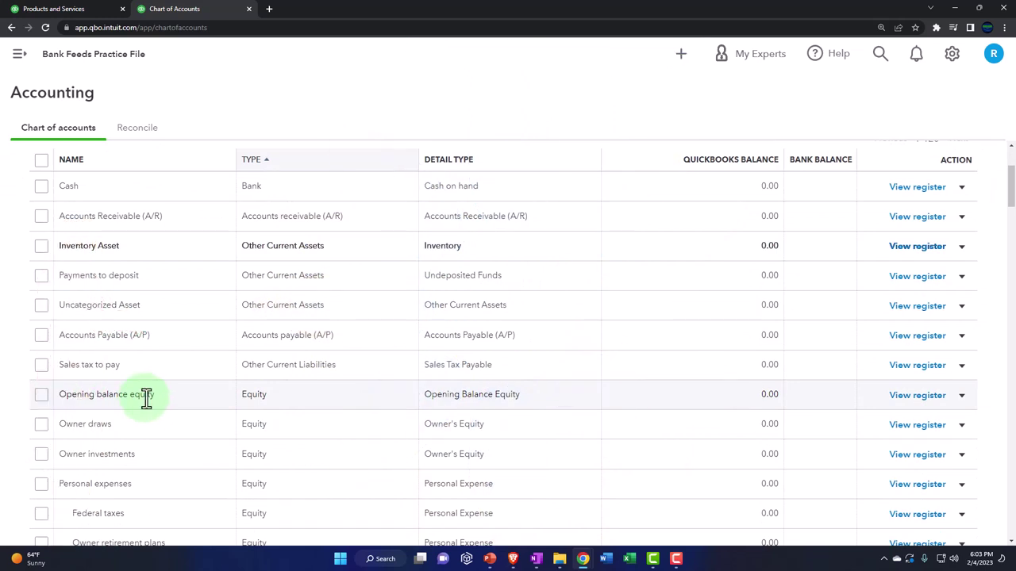
{"action": "scroll", "coordinate": [146, 399], "scroll_direction": "down", "scroll_amount": 1}
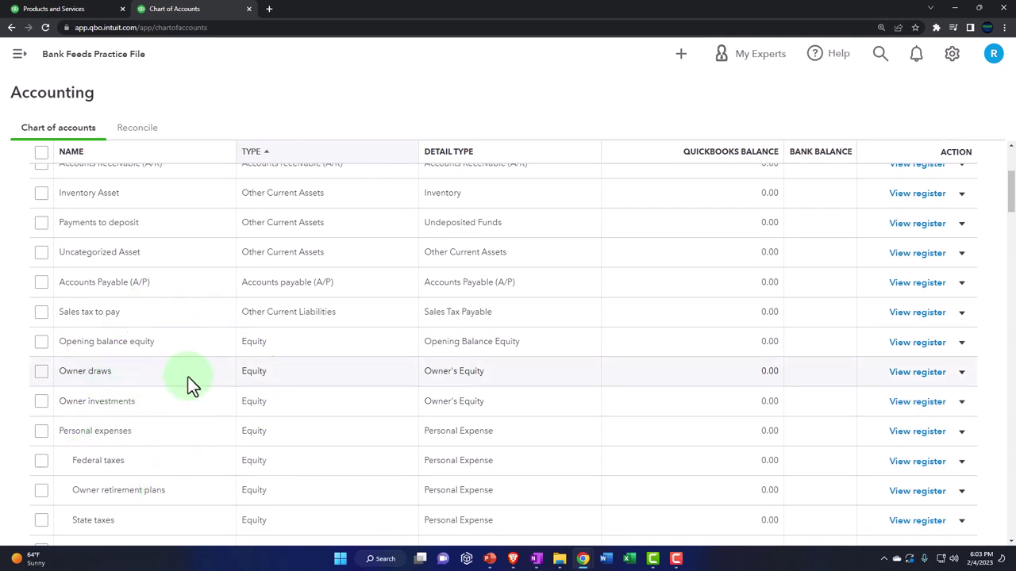
{"action": "scroll", "coordinate": [189, 377], "scroll_direction": "down", "scroll_amount": 1}
{"action": "left_click", "coordinate": [180, 326]}
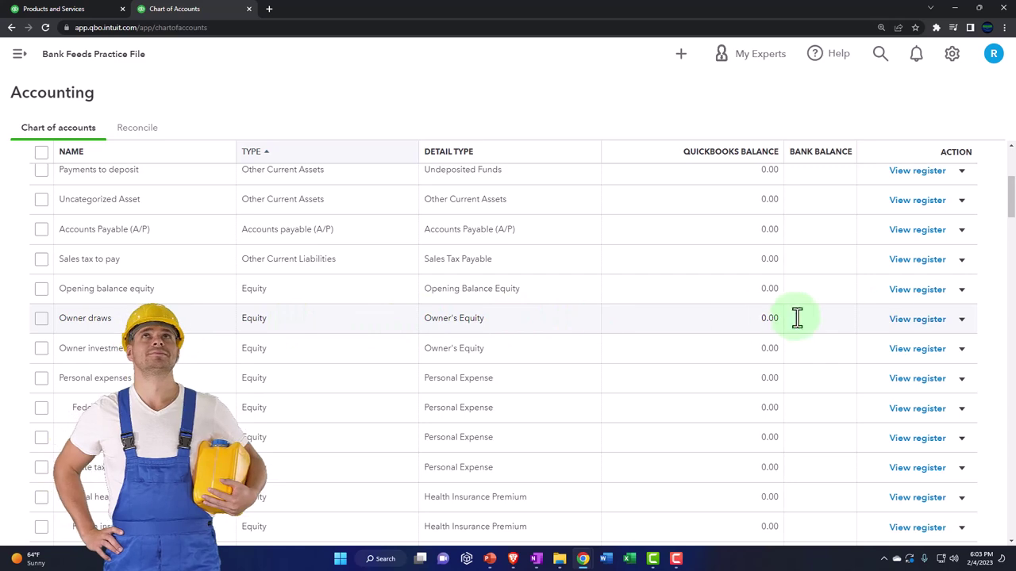
{"action": "left_click", "coordinate": [961, 319]}
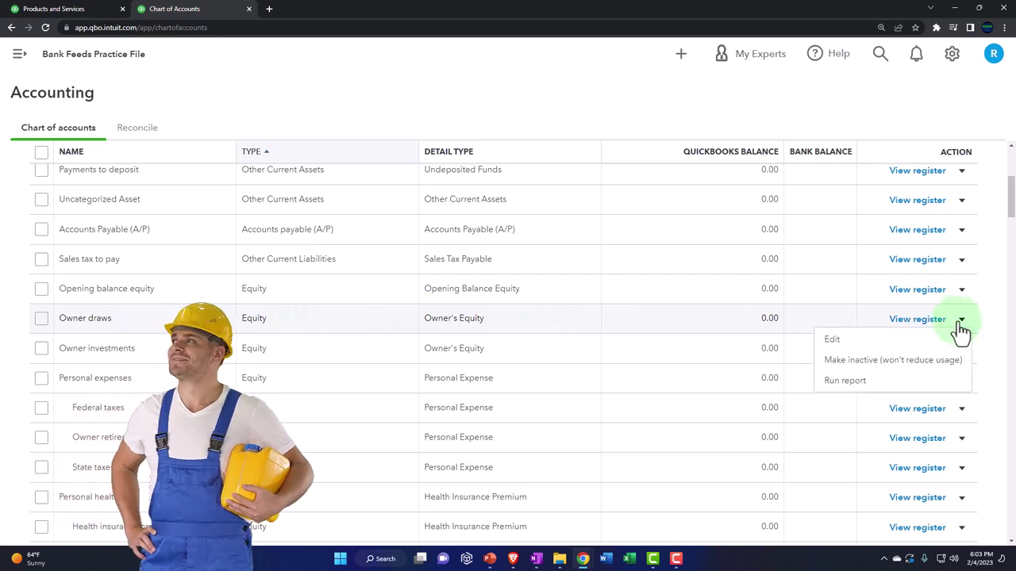
{"action": "left_click", "coordinate": [894, 361]}
{"action": "left_click", "coordinate": [587, 313]}
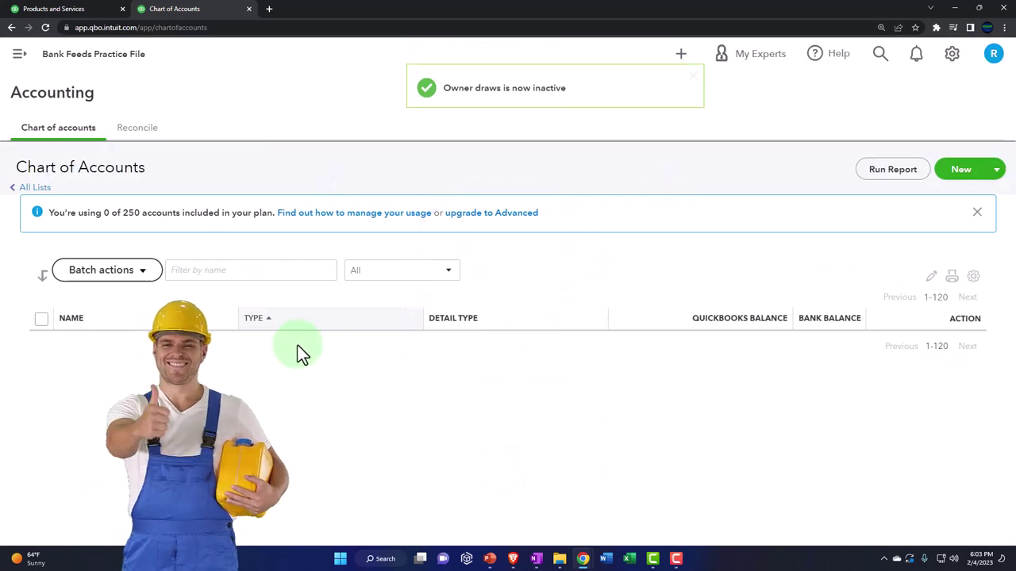
Make the Owner investments equity account inactive in the chart of accounts.
{"action": "scroll", "coordinate": [201, 354], "scroll_direction": "down", "scroll_amount": 3}
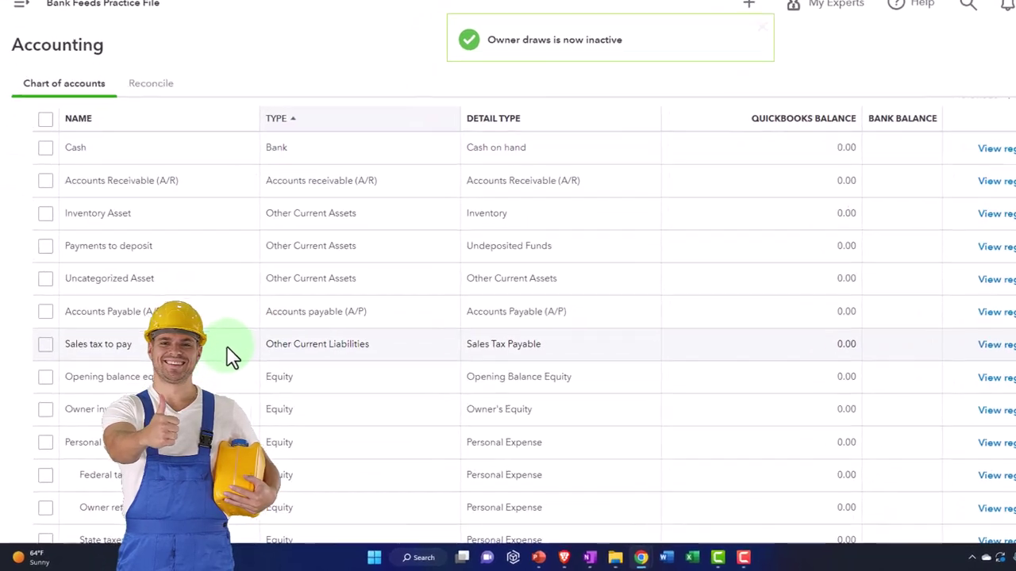
{"action": "scroll", "coordinate": [230, 353], "scroll_direction": "down", "scroll_amount": 2}
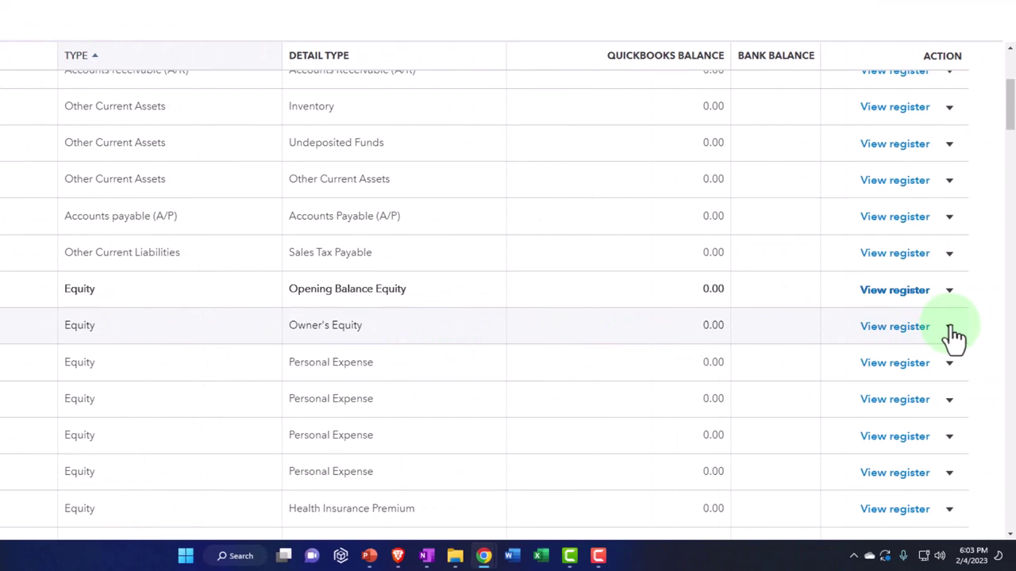
{"action": "left_click", "coordinate": [862, 388]}
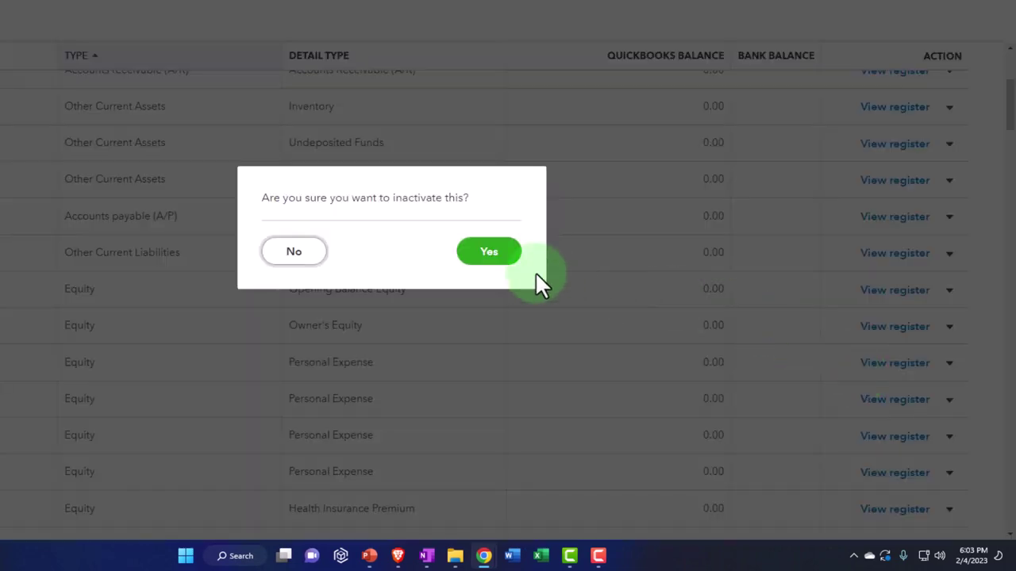
{"action": "left_click", "coordinate": [488, 249]}
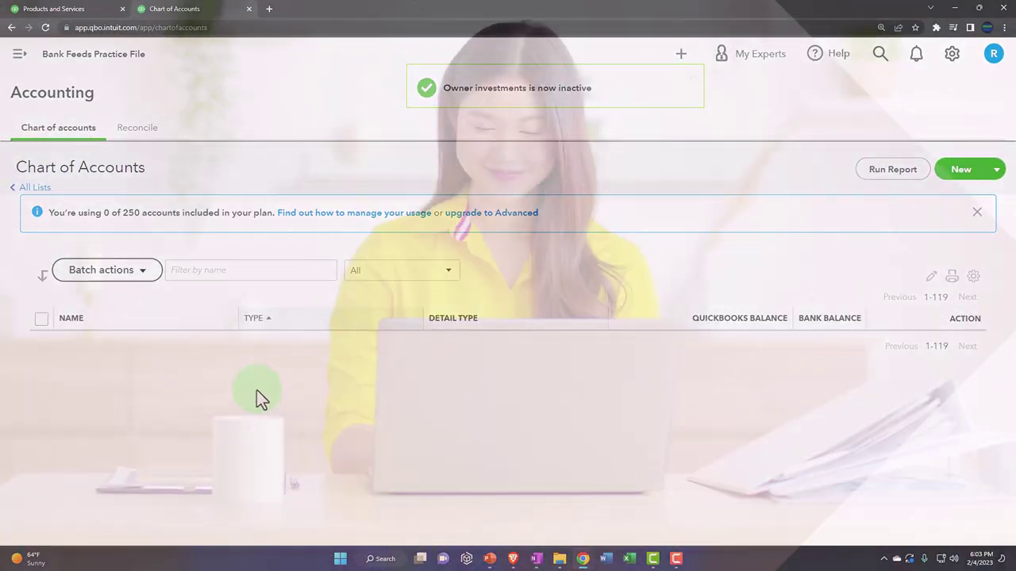
Make the Federal taxes subaccount under Personal expenses inactive in the chart of accounts.
{"action": "scroll", "coordinate": [256, 389], "scroll_direction": "down", "scroll_amount": 2}
{"action": "scroll", "coordinate": [257, 389], "scroll_direction": "down", "scroll_amount": 1}
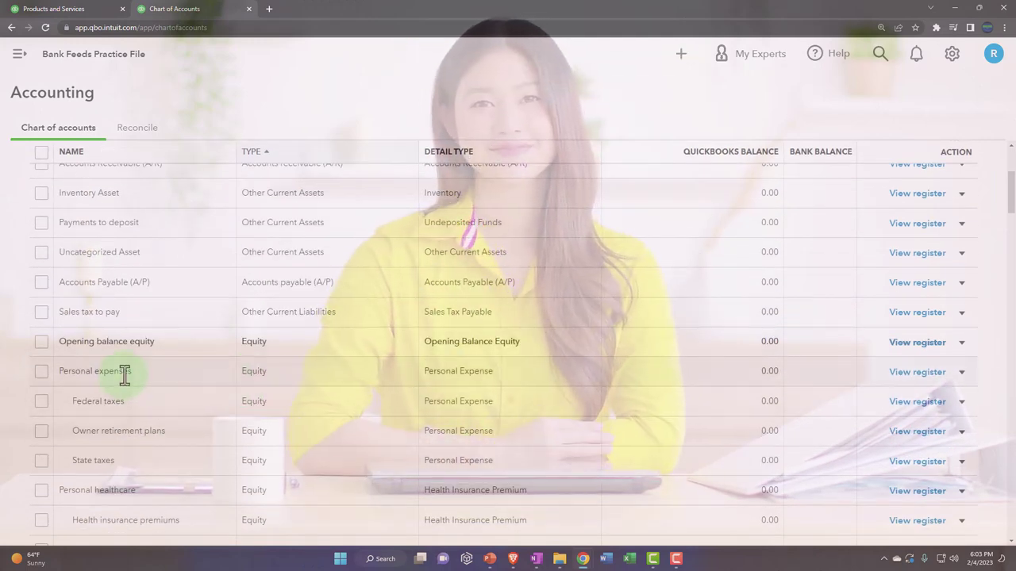
{"action": "scroll", "coordinate": [125, 376], "scroll_direction": "down", "scroll_amount": 1}
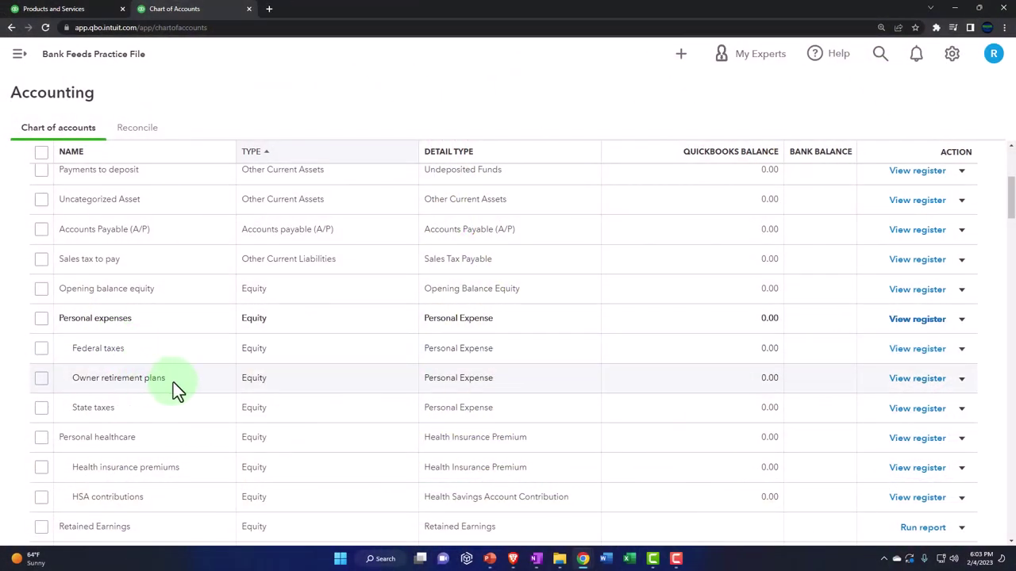
{"action": "left_click", "coordinate": [962, 348]}
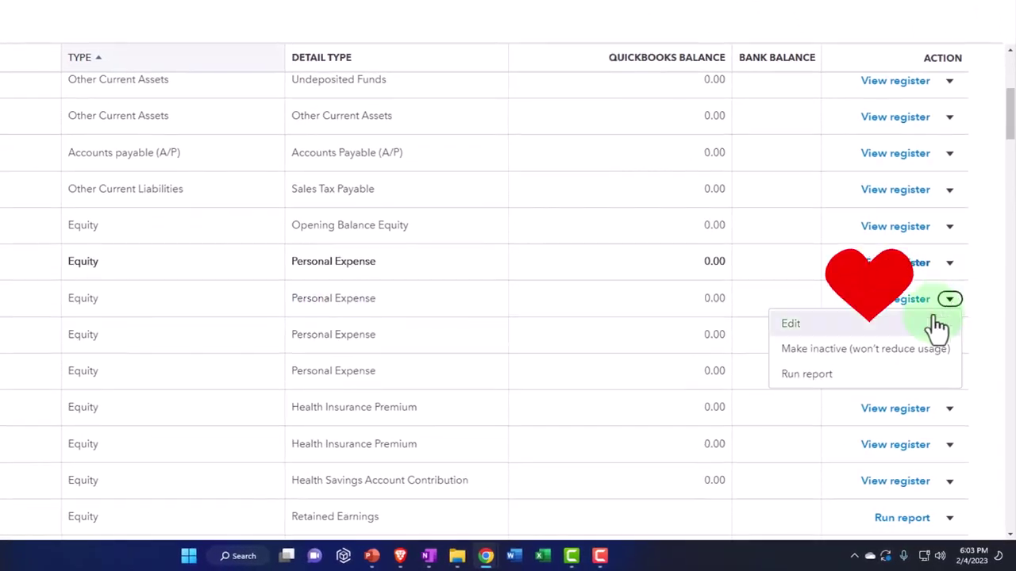
{"action": "left_click", "coordinate": [865, 349]}
{"action": "left_click", "coordinate": [490, 252]}
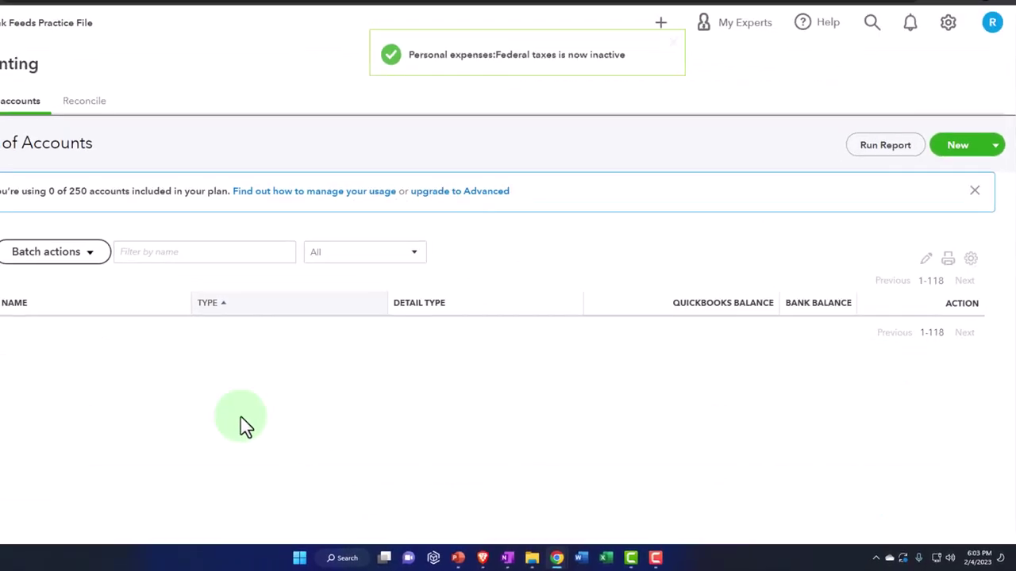
Make the Owner retirement plans subaccount under Personal expenses inactive in the chart of accounts.
{"action": "scroll", "coordinate": [112, 435], "scroll_direction": "down", "scroll_amount": 3}
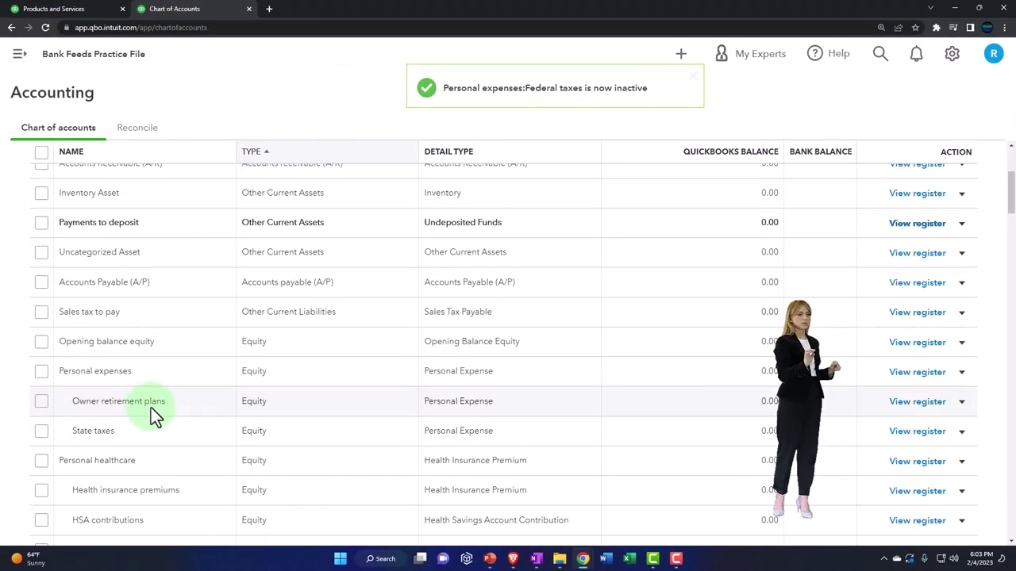
{"action": "left_click", "coordinate": [961, 402]}
{"action": "left_click", "coordinate": [880, 446]}
{"action": "left_click", "coordinate": [592, 311]}
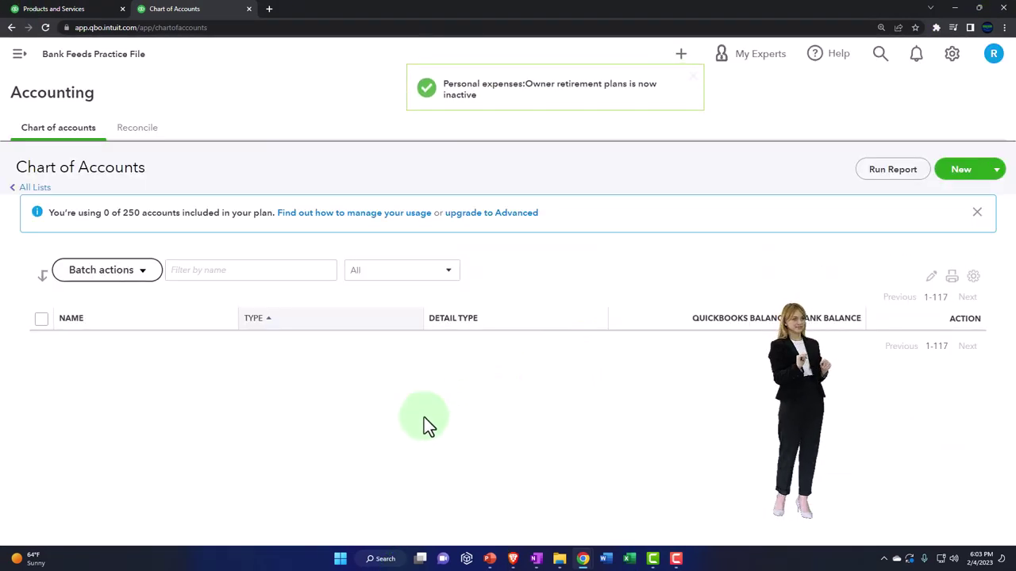
Make the State taxes subaccount under Personal expenses inactive in the chart of accounts.
{"action": "scroll", "coordinate": [421, 416], "scroll_direction": "down", "scroll_amount": 3}
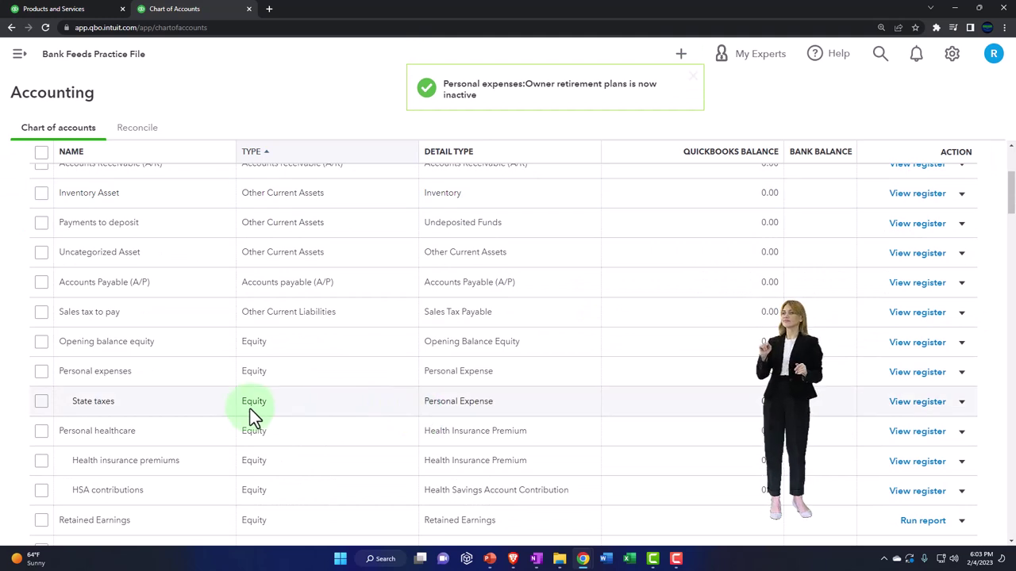
{"action": "scroll", "coordinate": [238, 410], "scroll_direction": "down", "scroll_amount": 1}
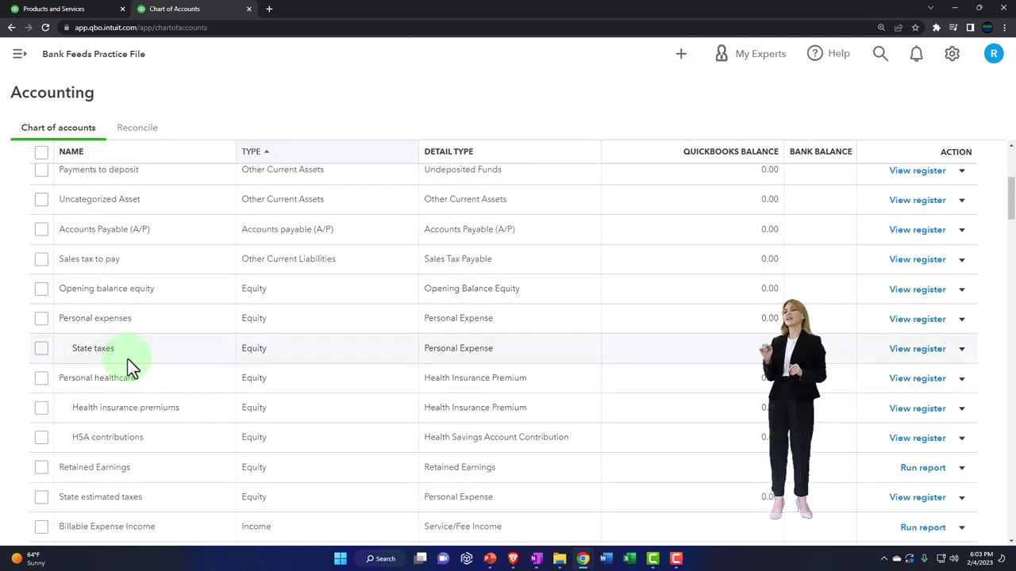
{"action": "left_click", "coordinate": [962, 351]}
{"action": "left_click", "coordinate": [900, 389]}
{"action": "left_click", "coordinate": [599, 316]}
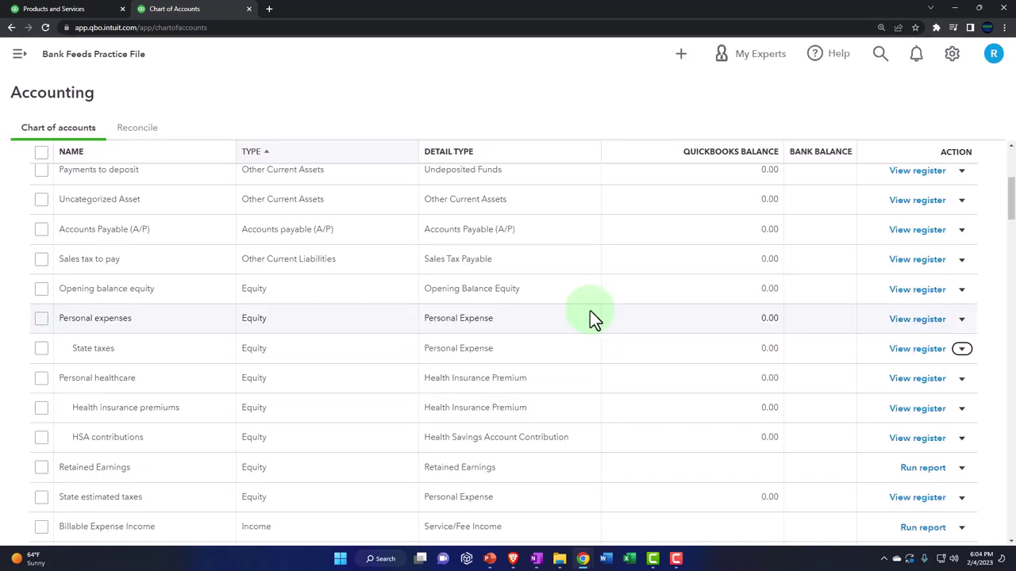
Make the parent Personal expenses equity account inactive in the chart of accounts.
{"action": "scroll", "coordinate": [297, 439], "scroll_direction": "down", "scroll_amount": 2}
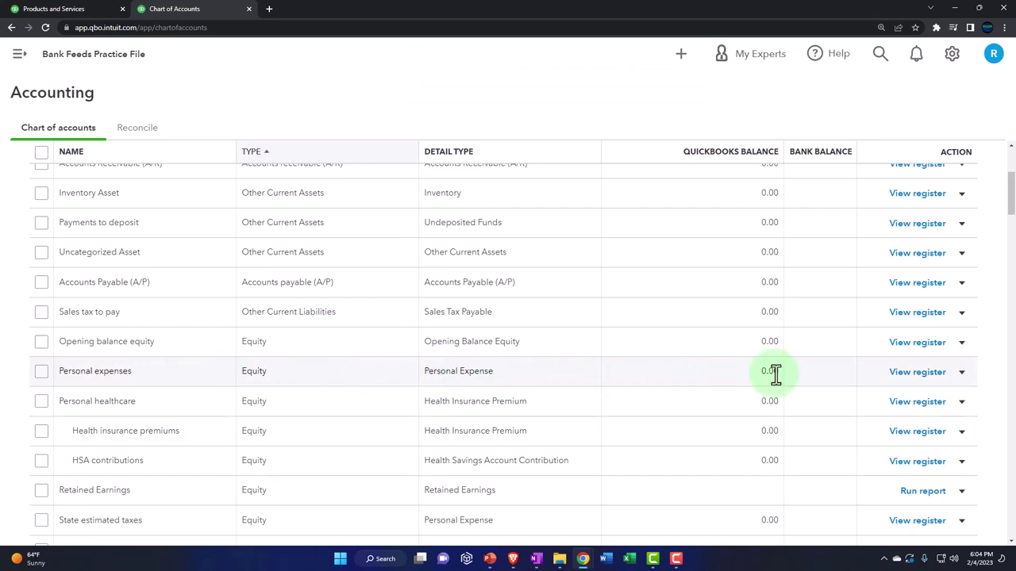
{"action": "left_click", "coordinate": [961, 373]}
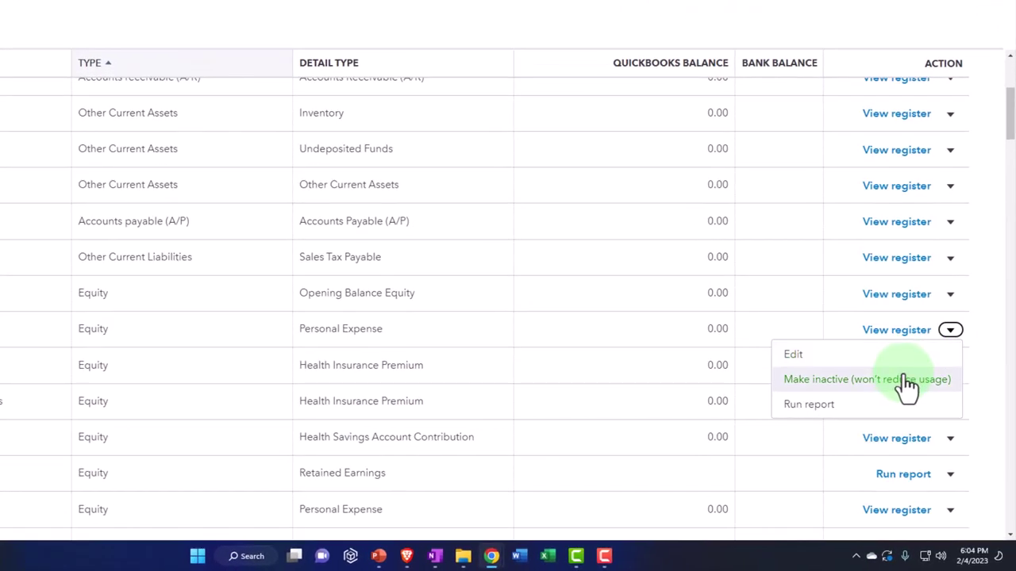
{"action": "left_click", "coordinate": [905, 384]}
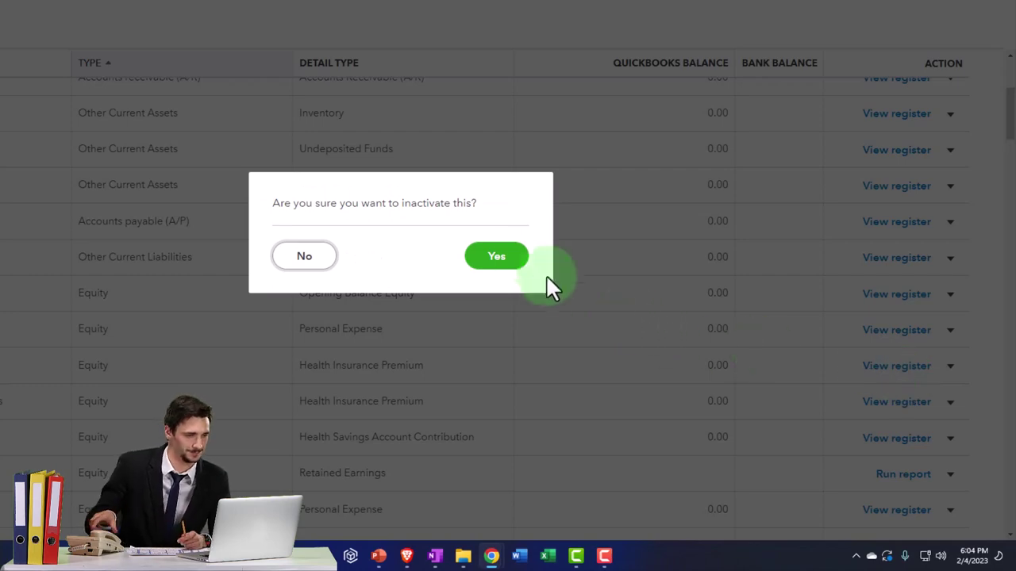
{"action": "left_click", "coordinate": [510, 258]}
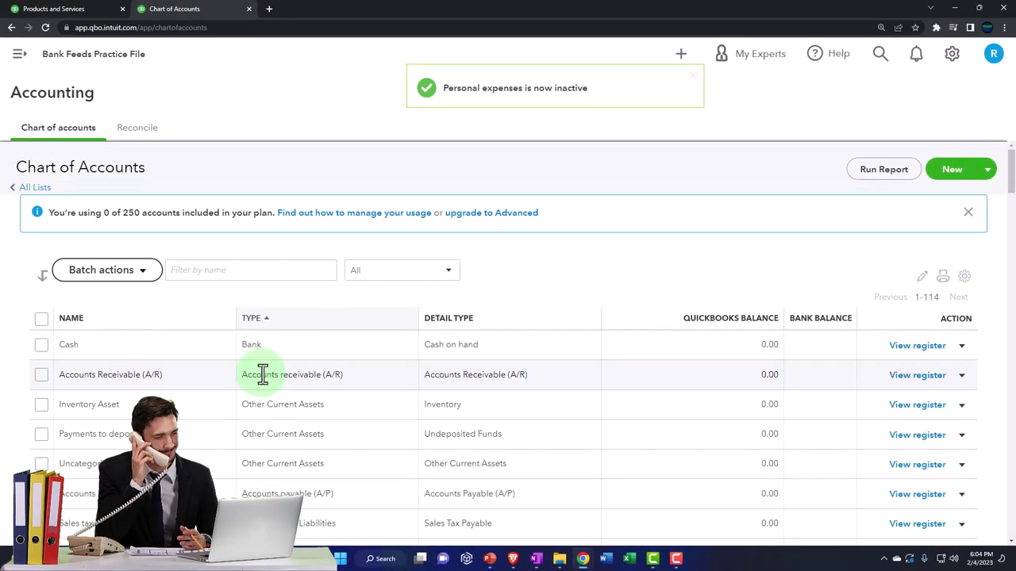
{"action": "scroll", "coordinate": [263, 374], "scroll_direction": "down", "scroll_amount": 3}
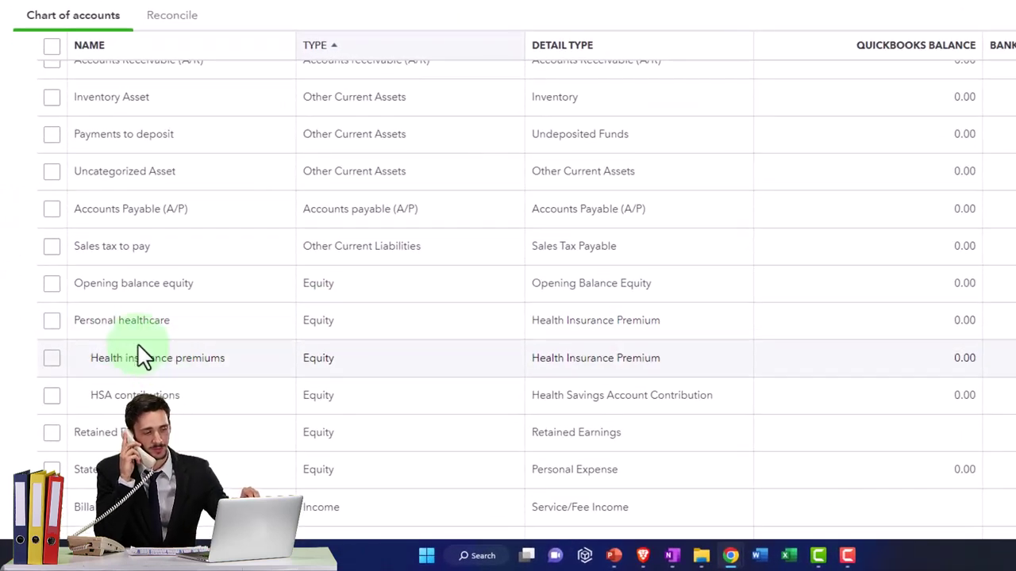
Make the Health insurance premiums subaccount under Personal healthcare inactive in the chart of accounts.
{"action": "scroll", "coordinate": [164, 358], "scroll_direction": "down", "scroll_amount": 1}
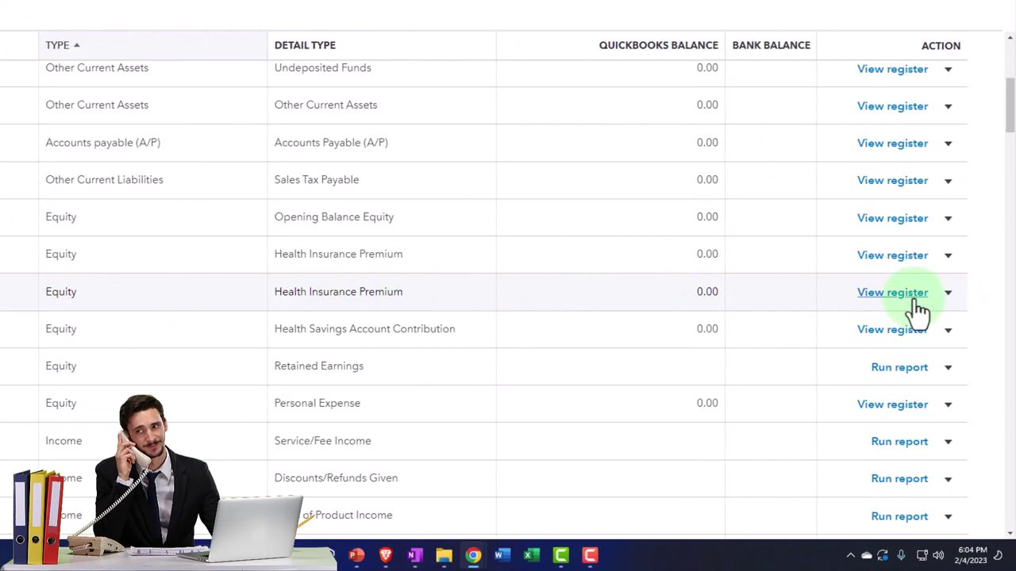
{"action": "left_click", "coordinate": [947, 293]}
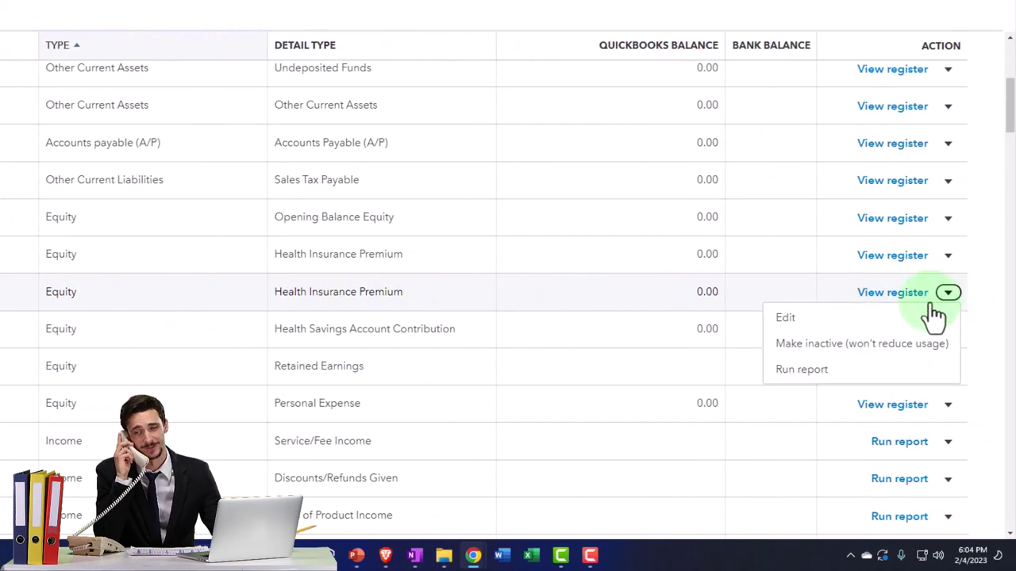
{"action": "left_click", "coordinate": [881, 345]}
{"action": "left_click", "coordinate": [487, 249]}
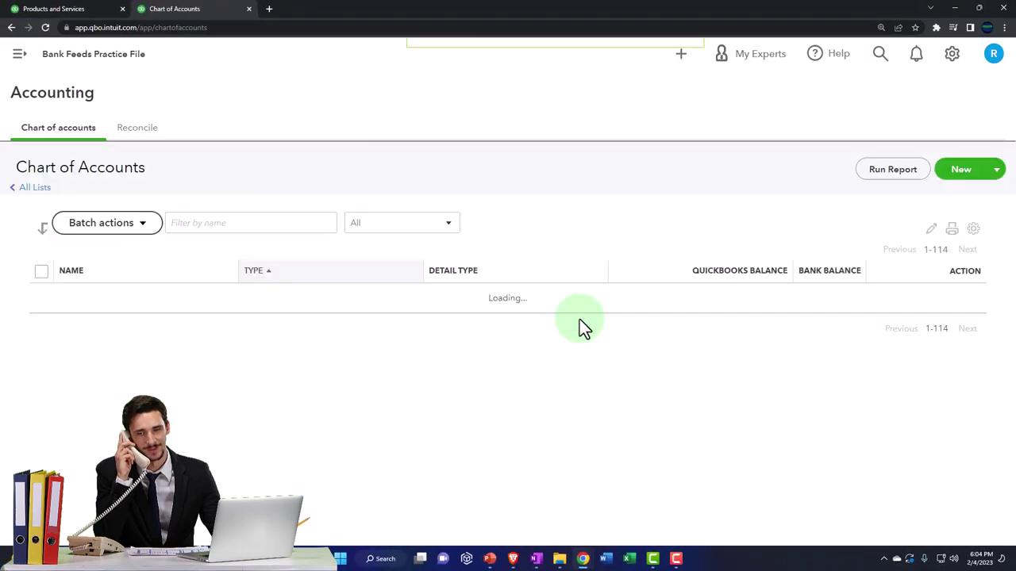
Make the HSA contributions subaccount under Personal healthcare inactive in the chart of accounts.
{"action": "scroll", "coordinate": [261, 374], "scroll_direction": "down", "scroll_amount": 3}
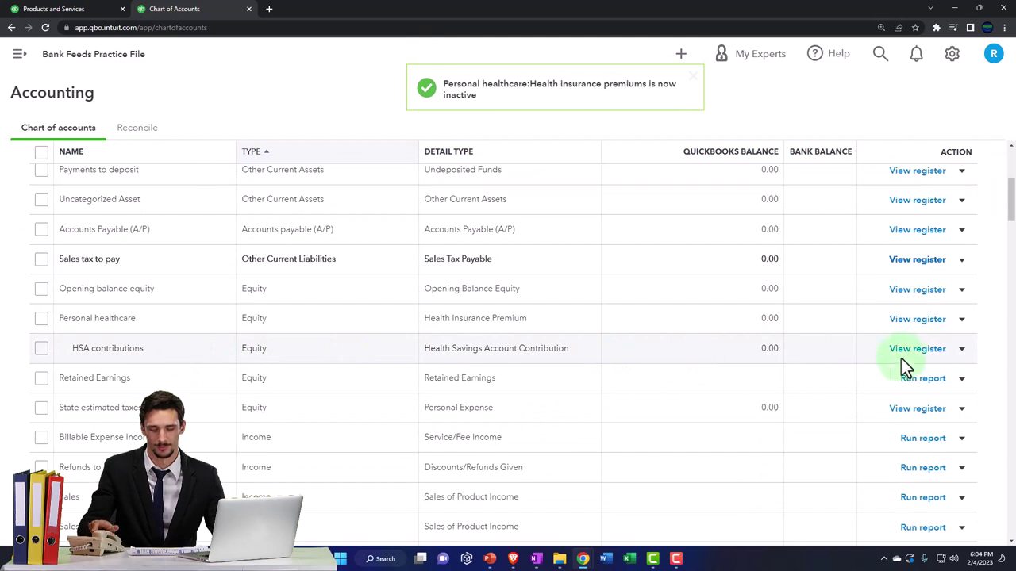
{"action": "left_click", "coordinate": [958, 340]}
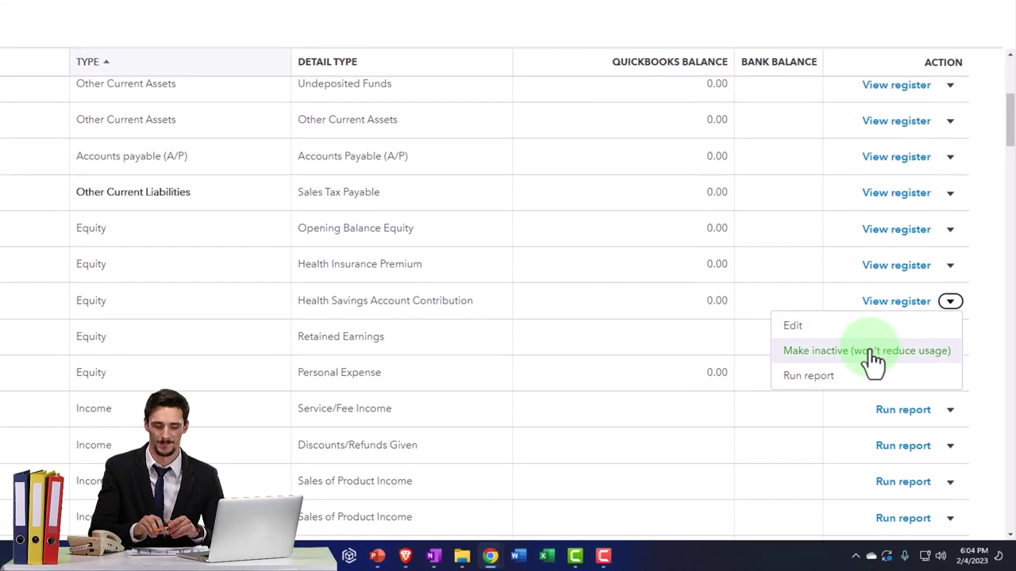
{"action": "left_click", "coordinate": [873, 361]}
{"action": "left_click", "coordinate": [500, 257]}
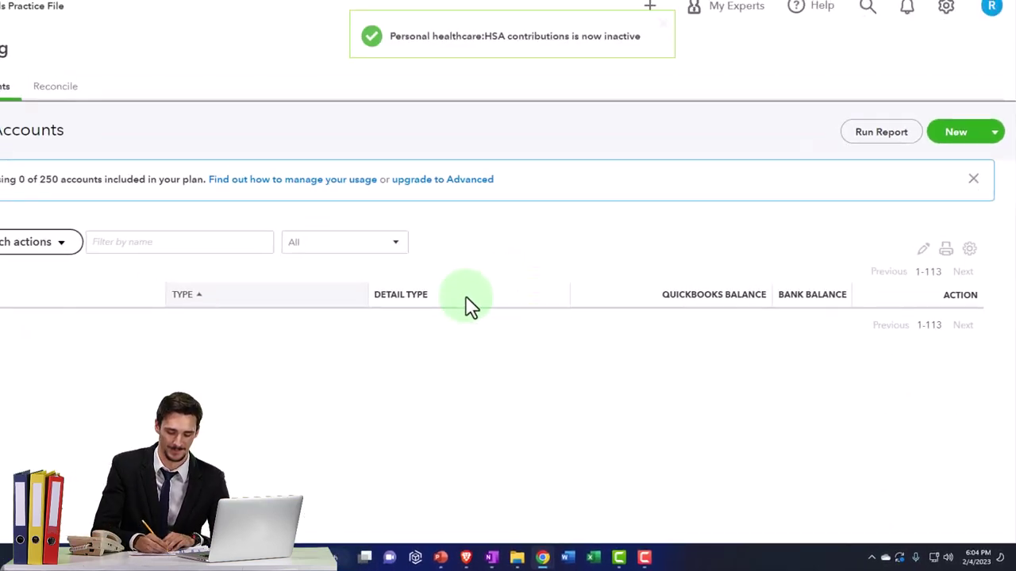
Make the parent Personal healthcare equity account inactive in the chart of accounts.
{"action": "scroll", "coordinate": [169, 385], "scroll_direction": "down", "scroll_amount": 5}
{"action": "scroll", "coordinate": [176, 383], "scroll_direction": "down", "scroll_amount": 4}
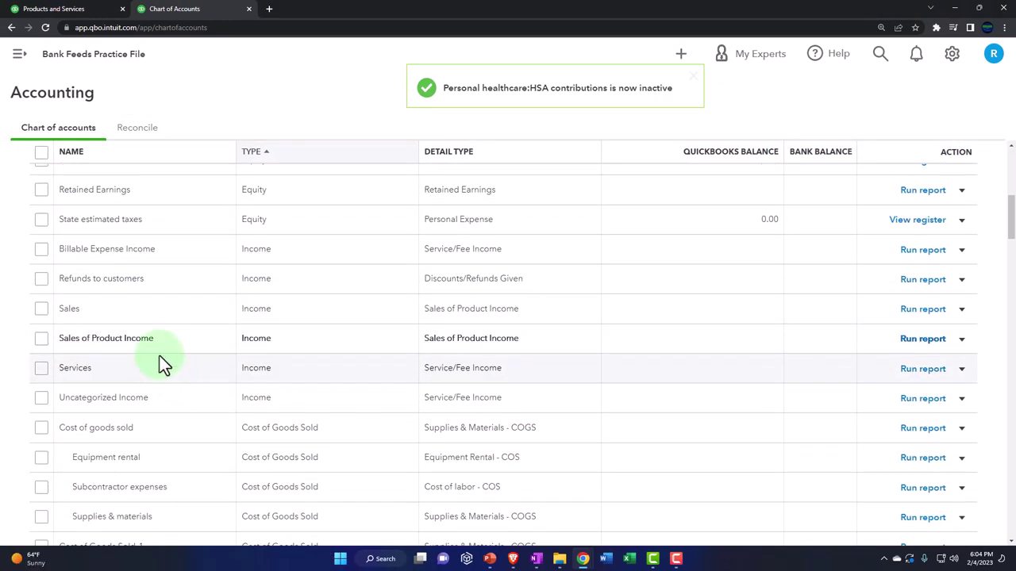
{"action": "scroll", "coordinate": [159, 361], "scroll_direction": "up", "scroll_amount": 3}
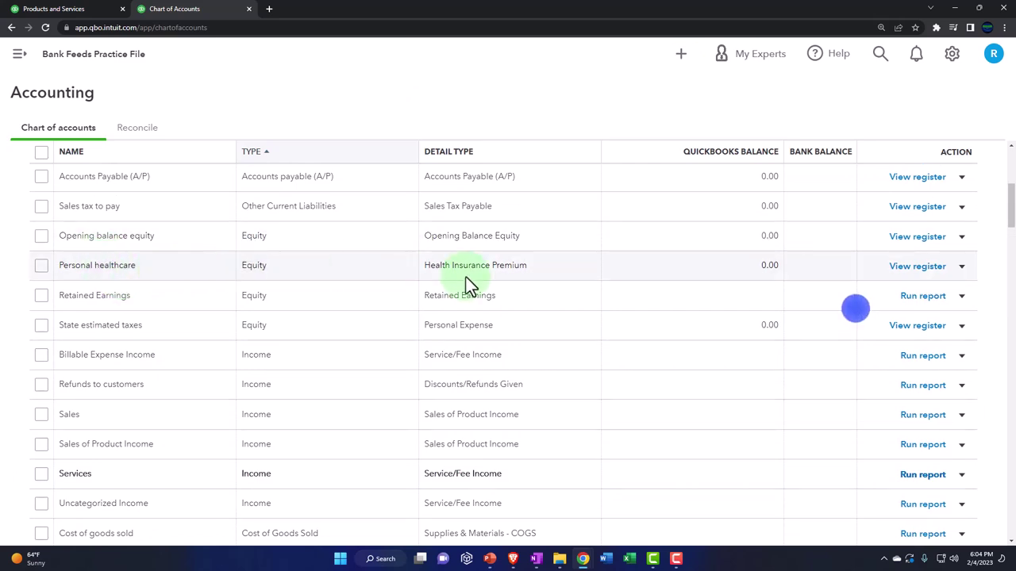
{"action": "left_click", "coordinate": [961, 266]}
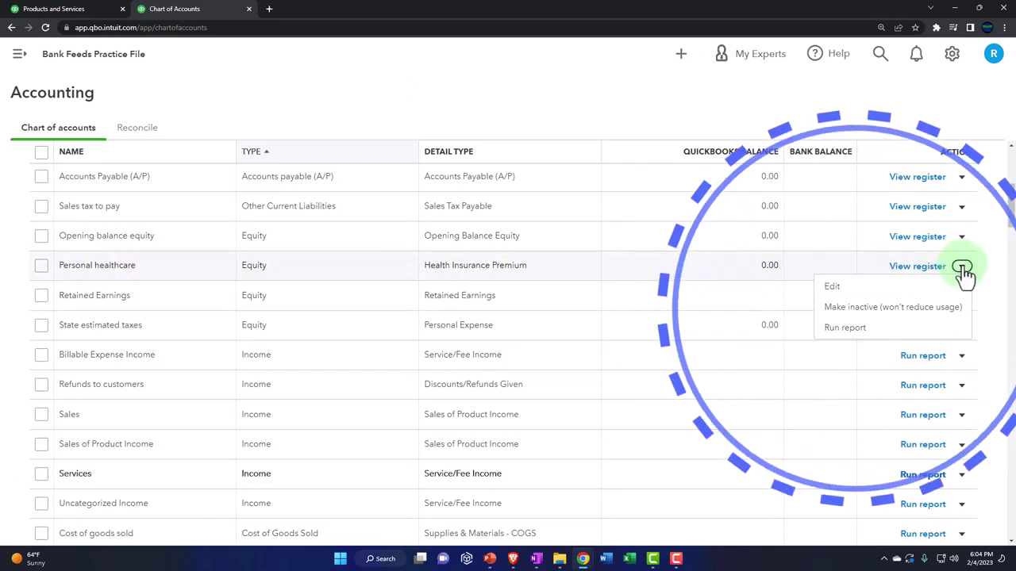
{"action": "left_click", "coordinate": [911, 309]}
{"action": "left_click", "coordinate": [586, 313]}
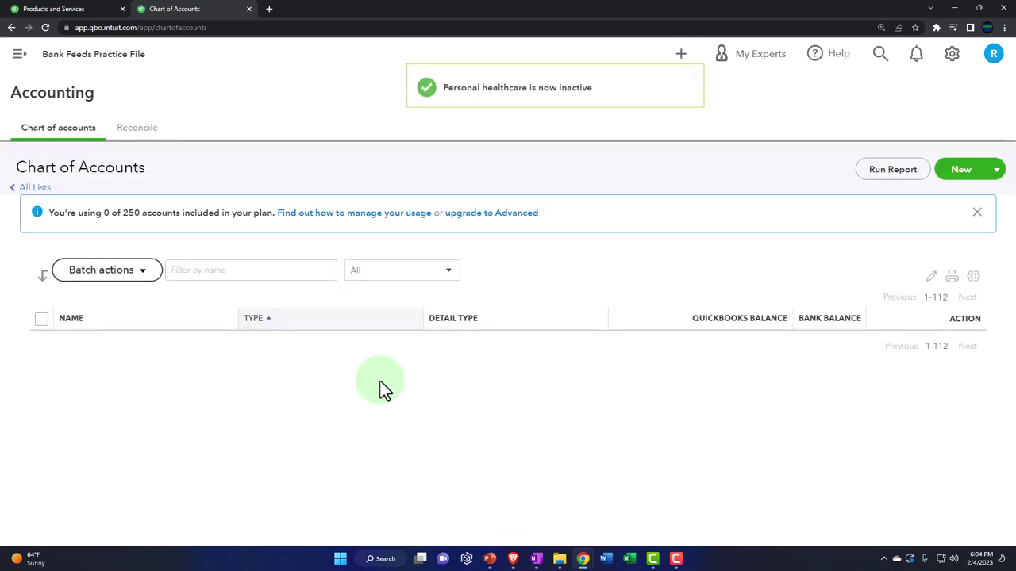
Rename the Retained Earnings equity account to Owner's Equity and save the account.
{"action": "scroll", "coordinate": [383, 389], "scroll_direction": "down", "scroll_amount": 3}
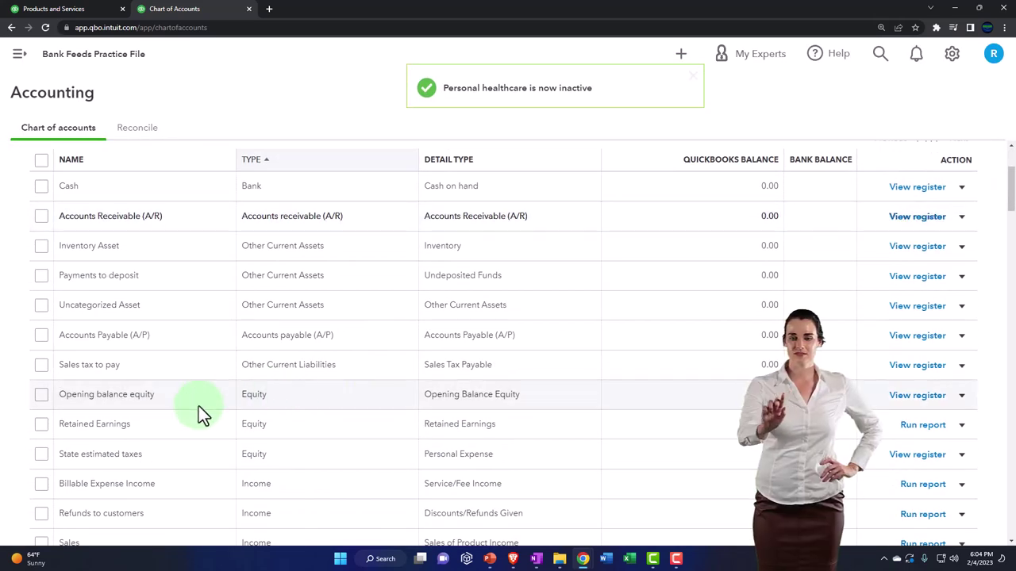
{"action": "scroll", "coordinate": [200, 401], "scroll_direction": "down", "scroll_amount": 2}
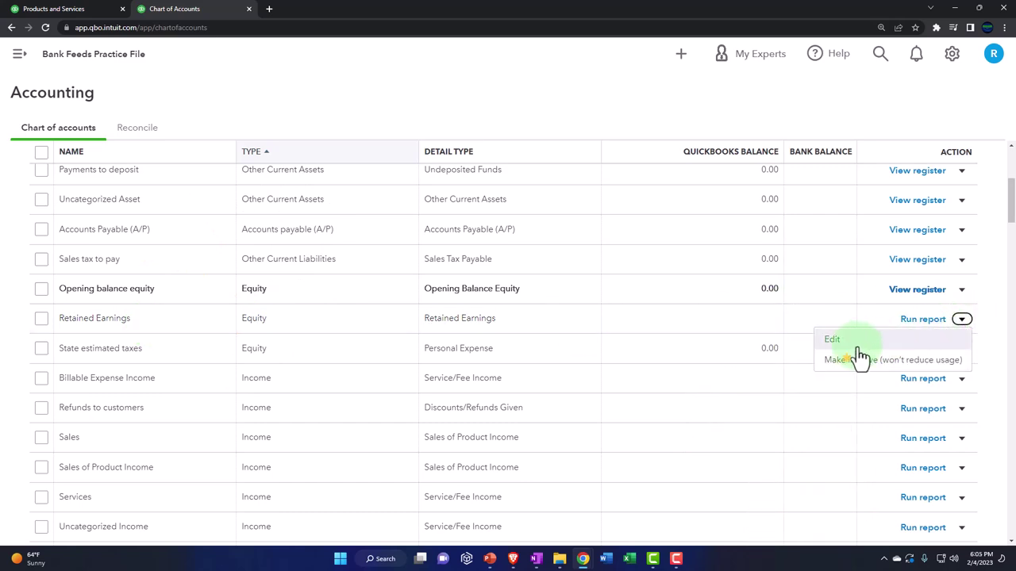
{"action": "left_click", "coordinate": [843, 341]}
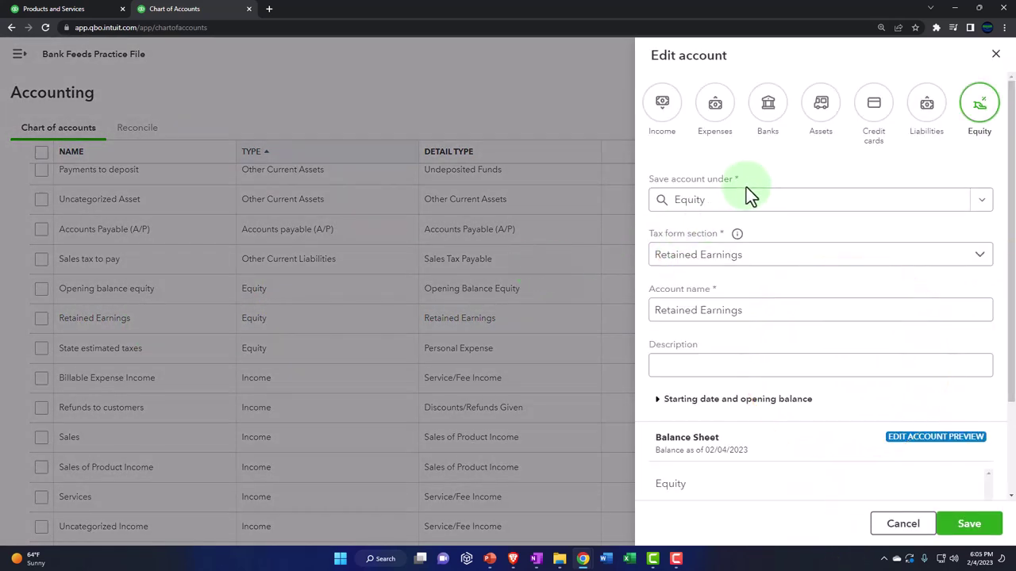
{"action": "left_click", "coordinate": [762, 255]}
{"action": "left_click", "coordinate": [766, 258]}
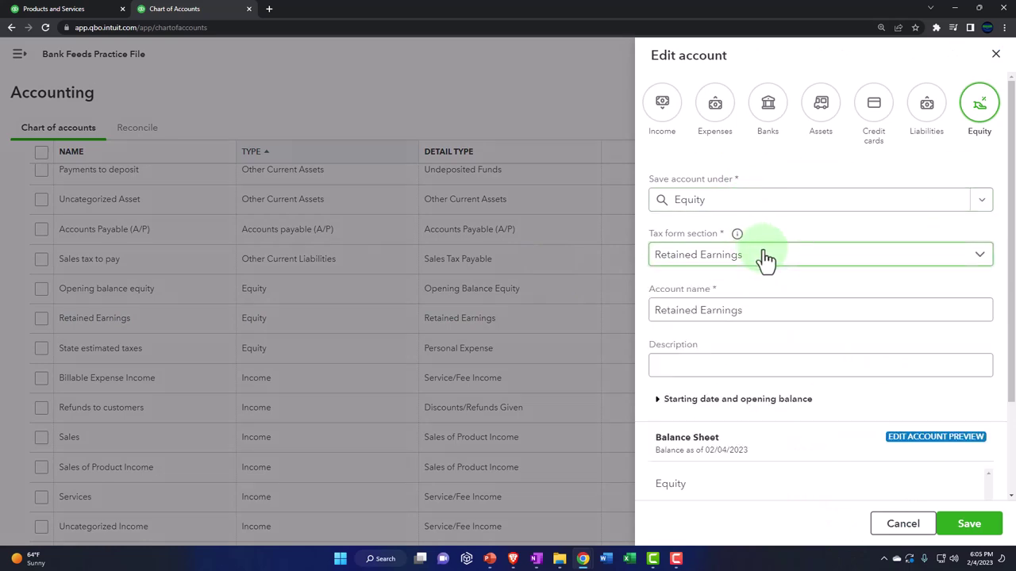
{"action": "left_click", "coordinate": [759, 309]}
{"action": "key", "text": "BackSpace"}
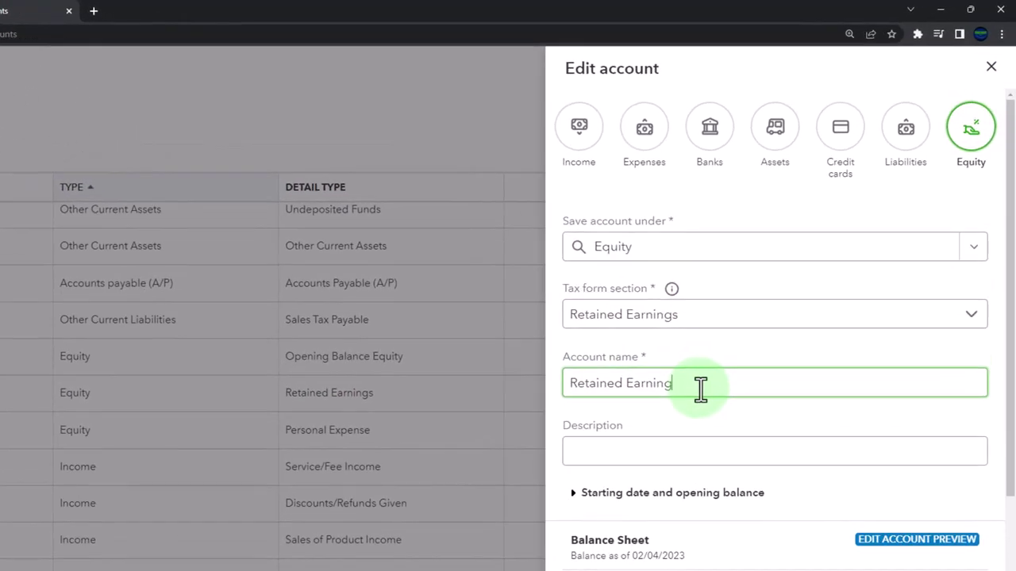
{"action": "type", "text": "Owner"}
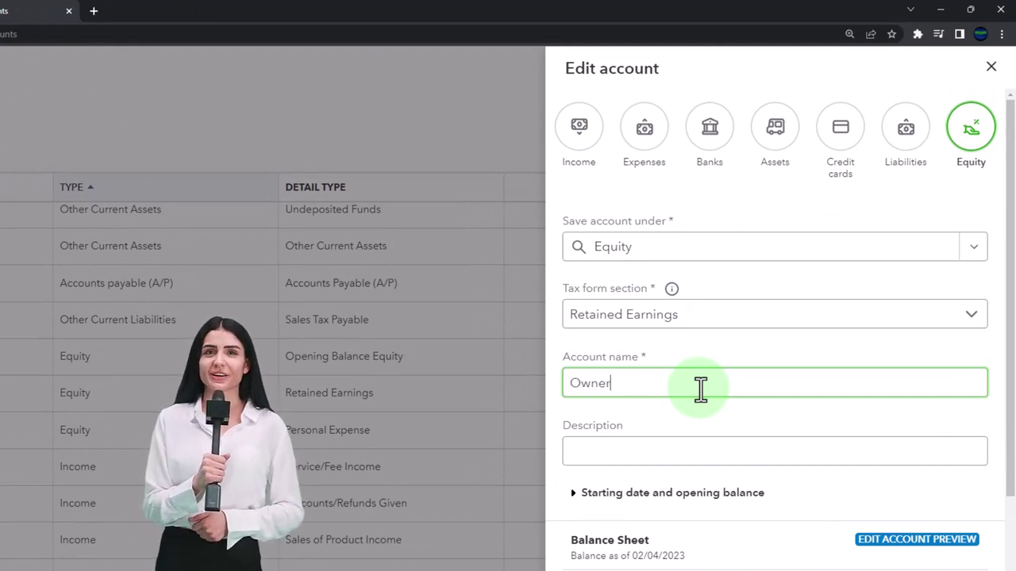
{"action": "type", "text": "'s Equity"}
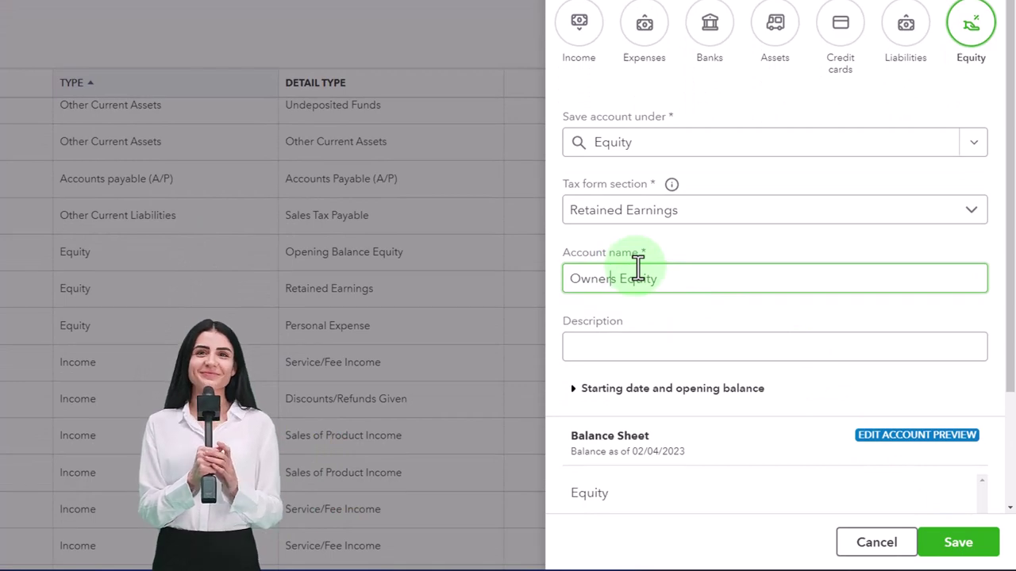
{"action": "type", "text": "'"}
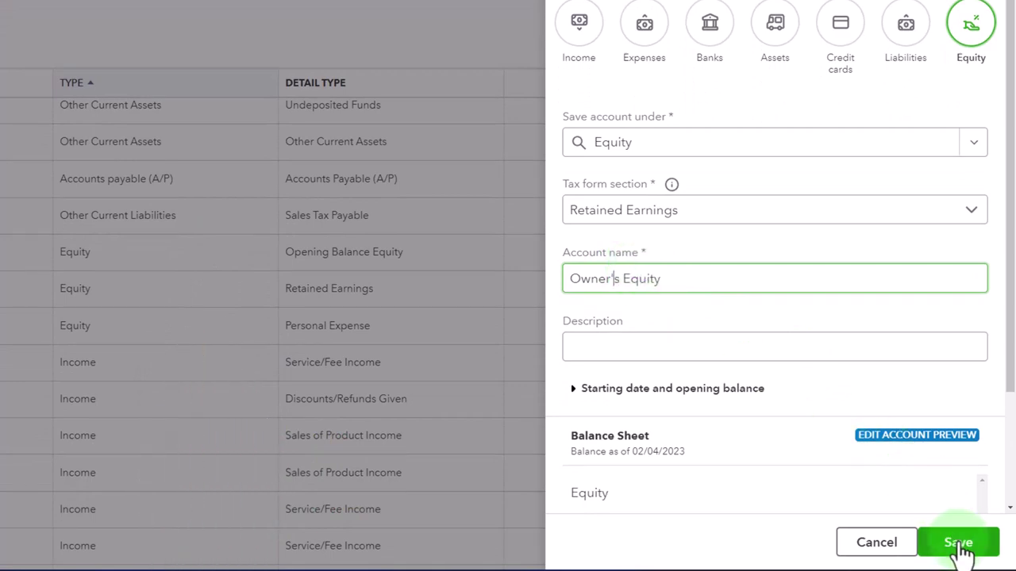
{"action": "left_click", "coordinate": [960, 545]}
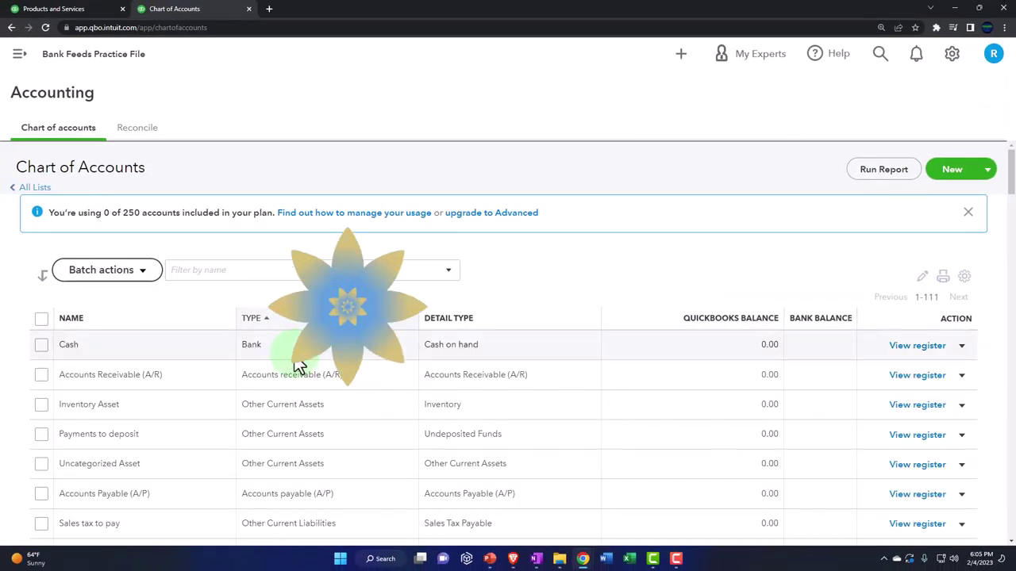
Make the State estimated taxes equity account inactive in the chart of accounts.
{"action": "scroll", "coordinate": [294, 355], "scroll_direction": "down", "scroll_amount": 4}
{"action": "scroll", "coordinate": [295, 363], "scroll_direction": "down", "scroll_amount": 2}
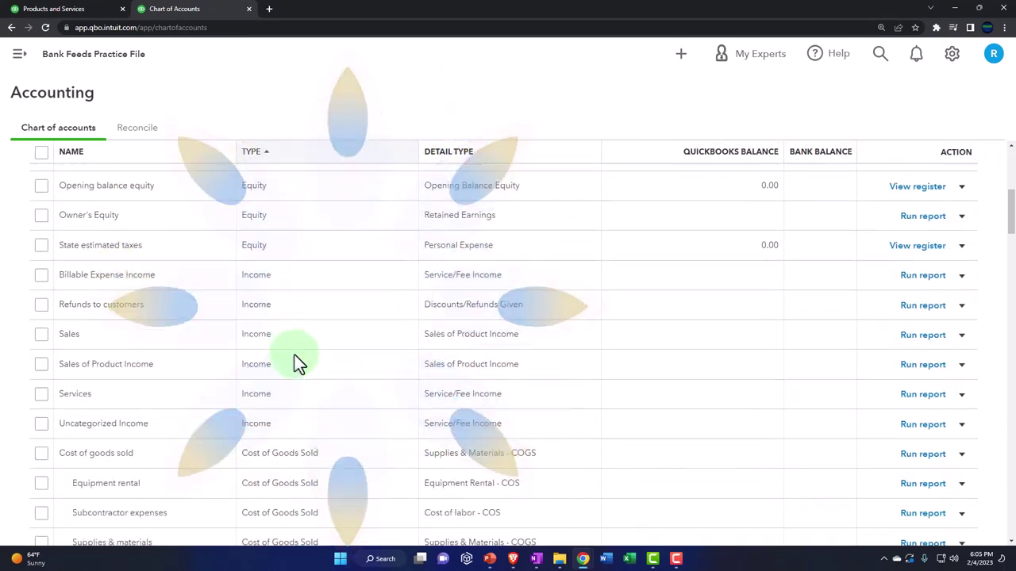
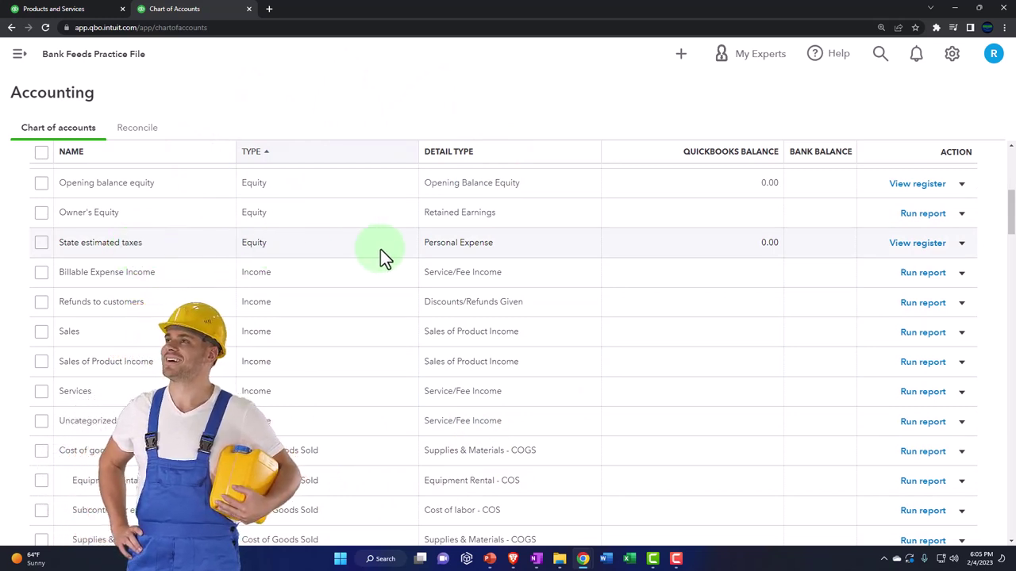
{"action": "left_click", "coordinate": [961, 243]}
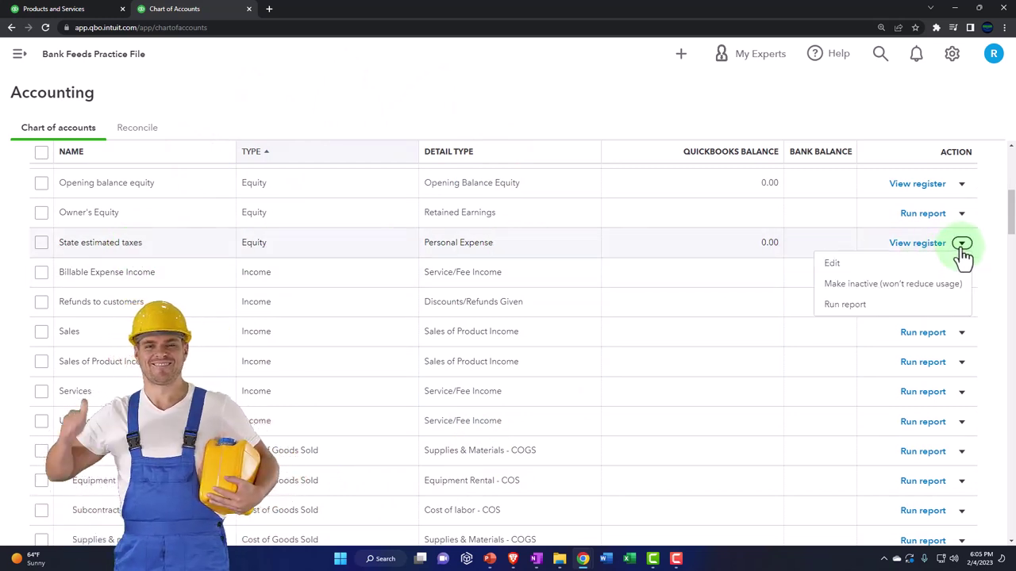
{"action": "left_click", "coordinate": [877, 286]}
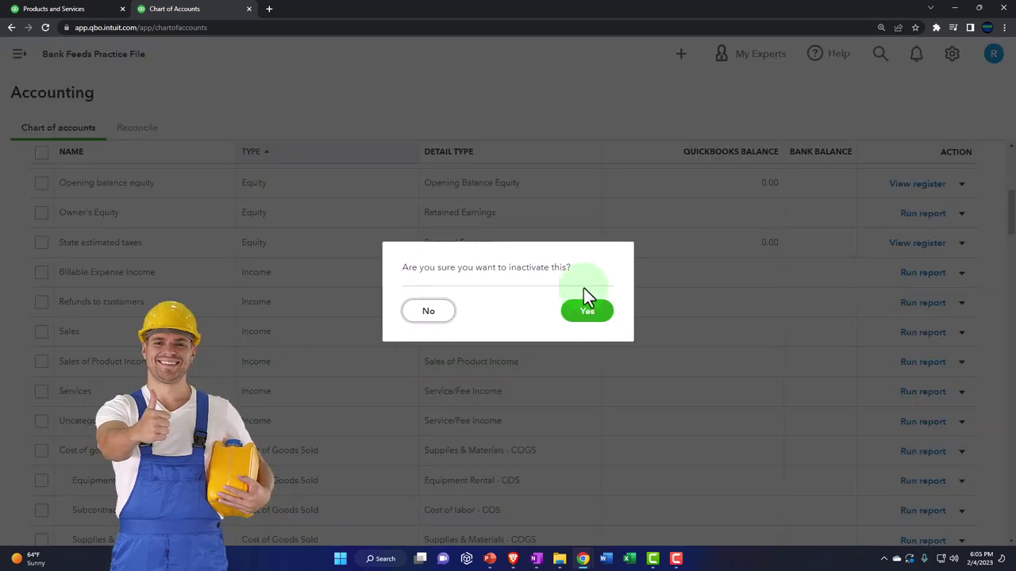
{"action": "left_click", "coordinate": [587, 314]}
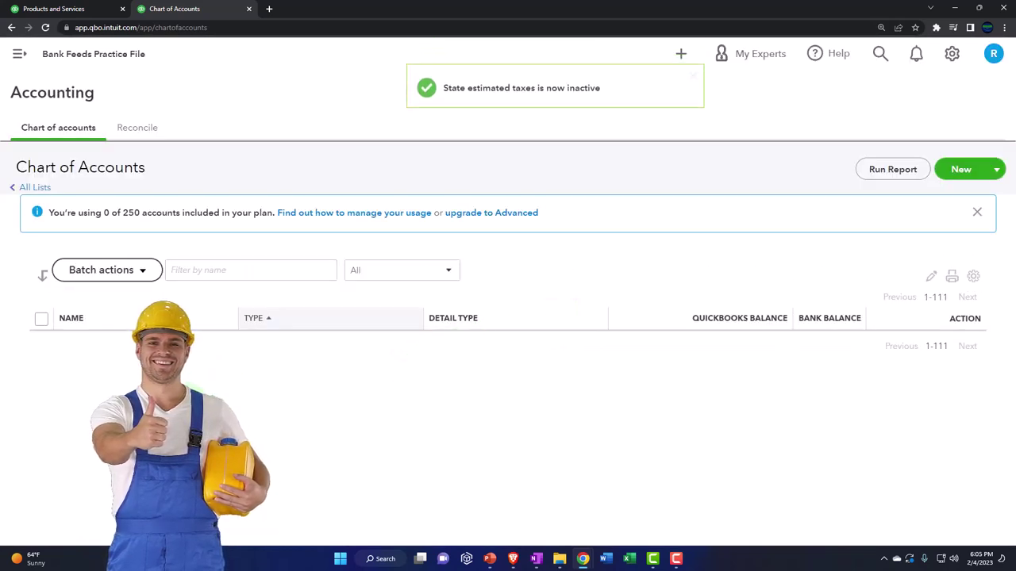
Make the Billable Expense Income account inactive in the chart of accounts.
{"action": "scroll", "coordinate": [186, 412], "scroll_direction": "down", "scroll_amount": 5}
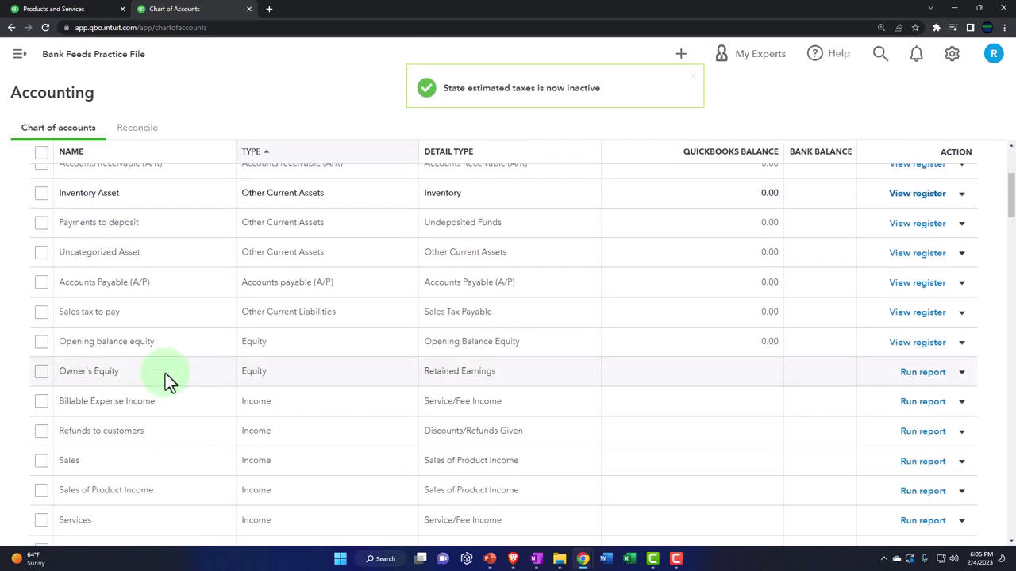
{"action": "scroll", "coordinate": [167, 373], "scroll_direction": "down", "scroll_amount": 3}
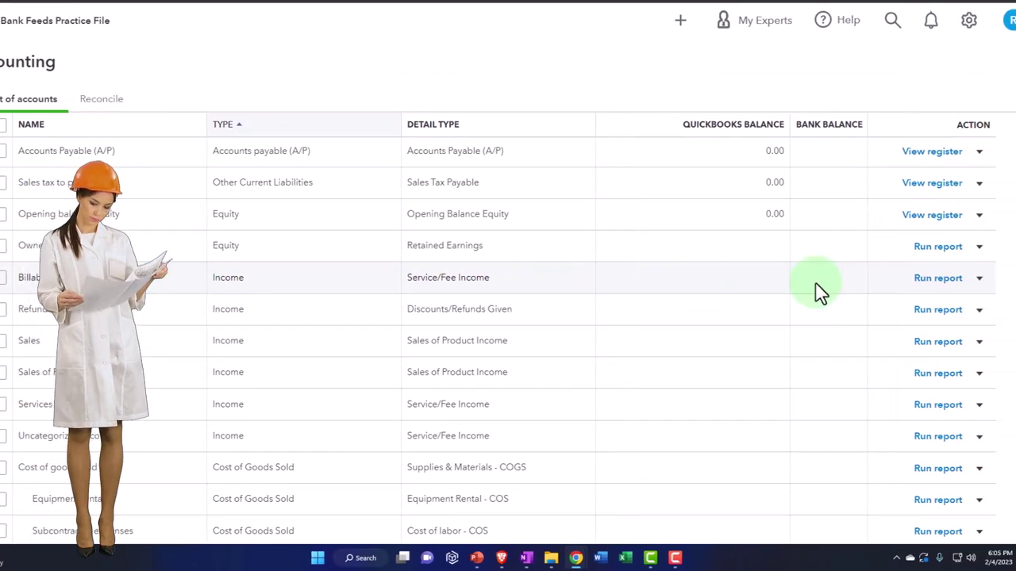
{"action": "left_click", "coordinate": [859, 302]}
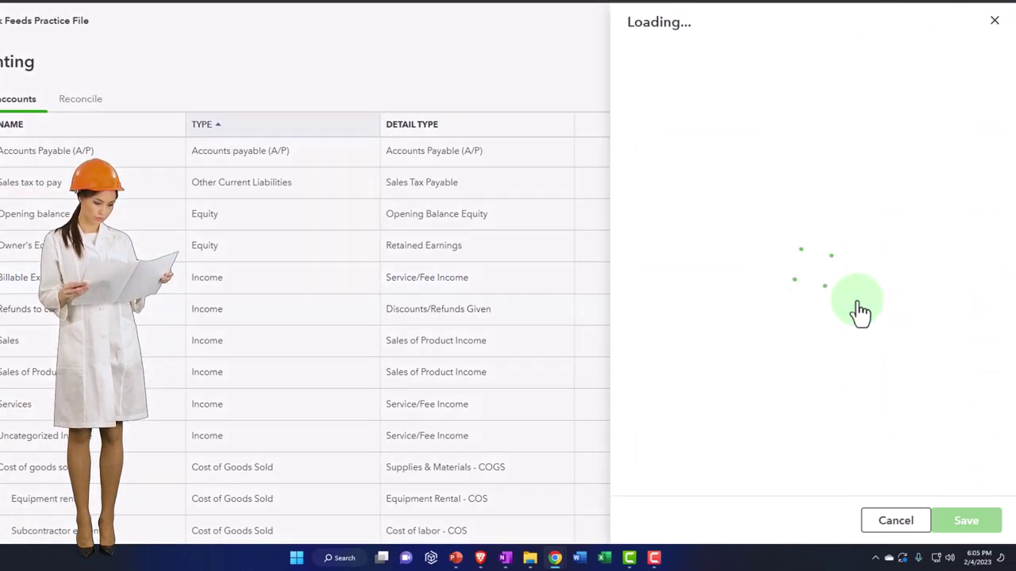
{"action": "left_click", "coordinate": [993, 26]}
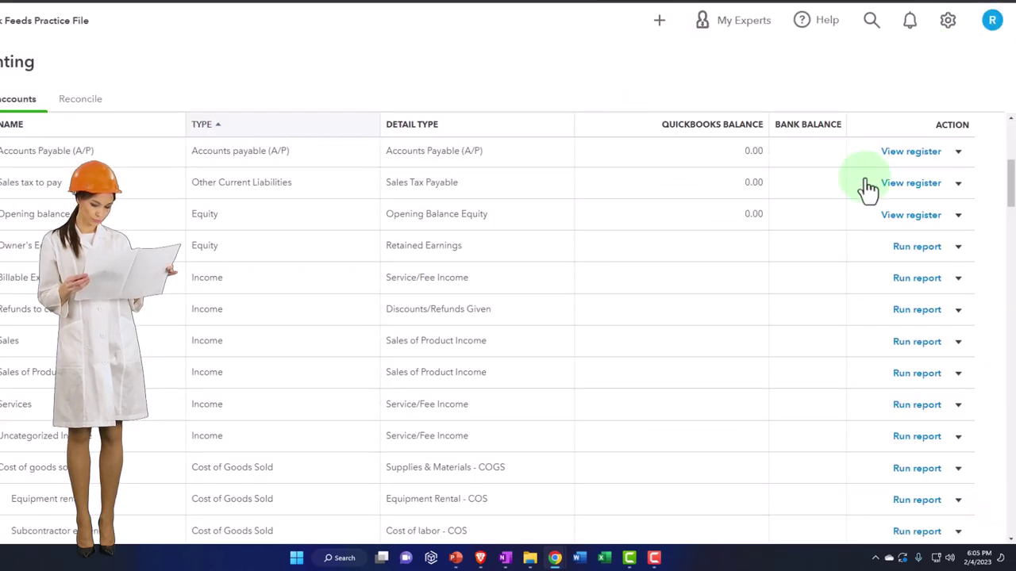
{"action": "left_click", "coordinate": [958, 279]}
{"action": "left_click", "coordinate": [918, 337]}
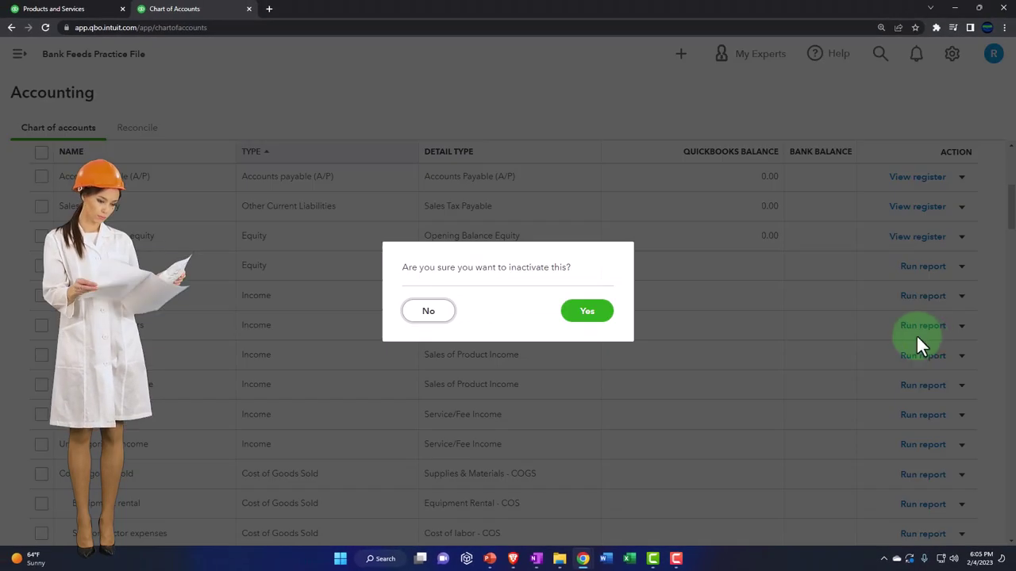
{"action": "left_click", "coordinate": [587, 311]}
Make the Refunds to customers income account inactive in the chart of accounts.
{"action": "scroll", "coordinate": [198, 417], "scroll_direction": "down", "scroll_amount": 2}
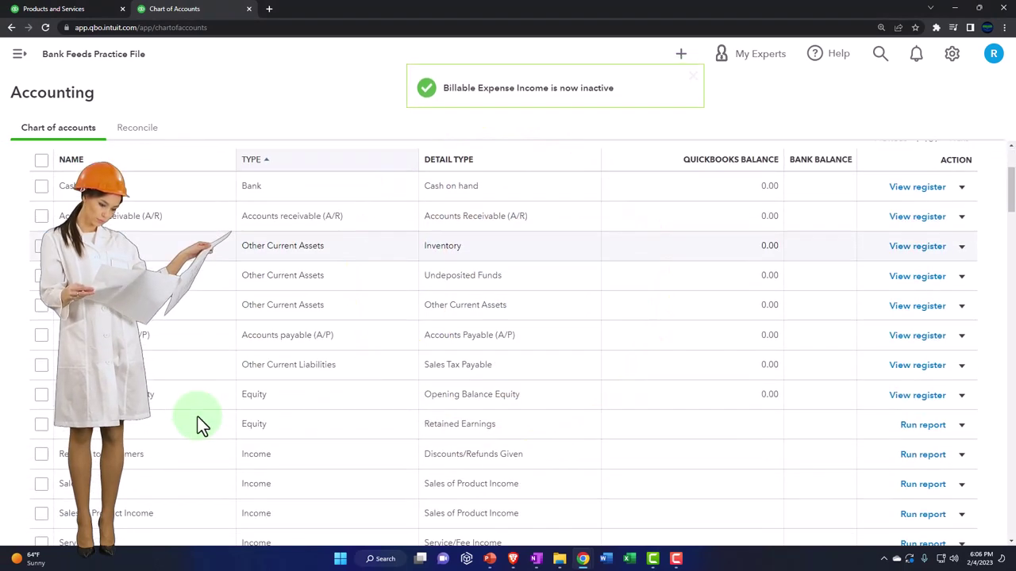
{"action": "scroll", "coordinate": [197, 417], "scroll_direction": "down", "scroll_amount": 3}
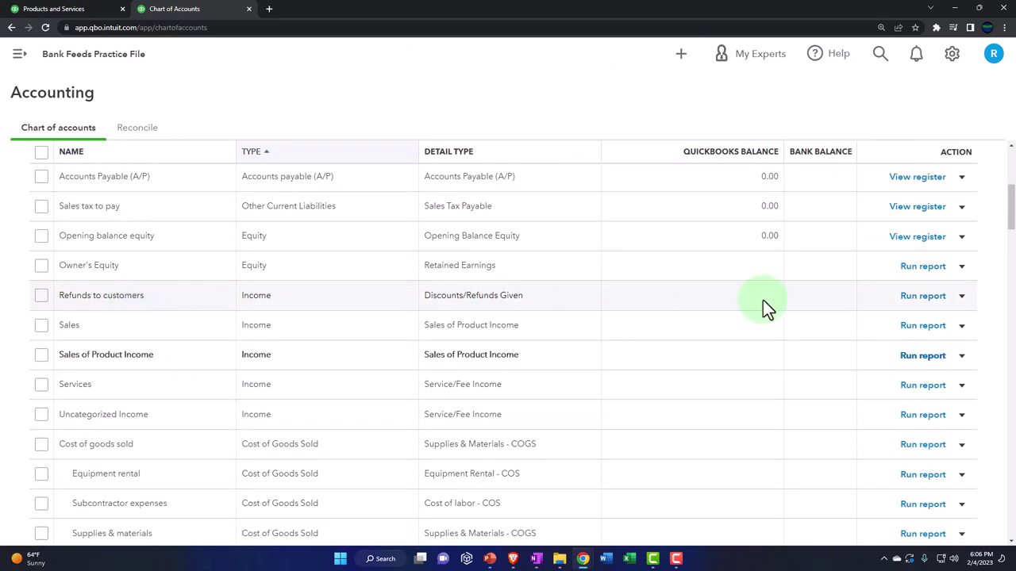
{"action": "left_click", "coordinate": [909, 338]}
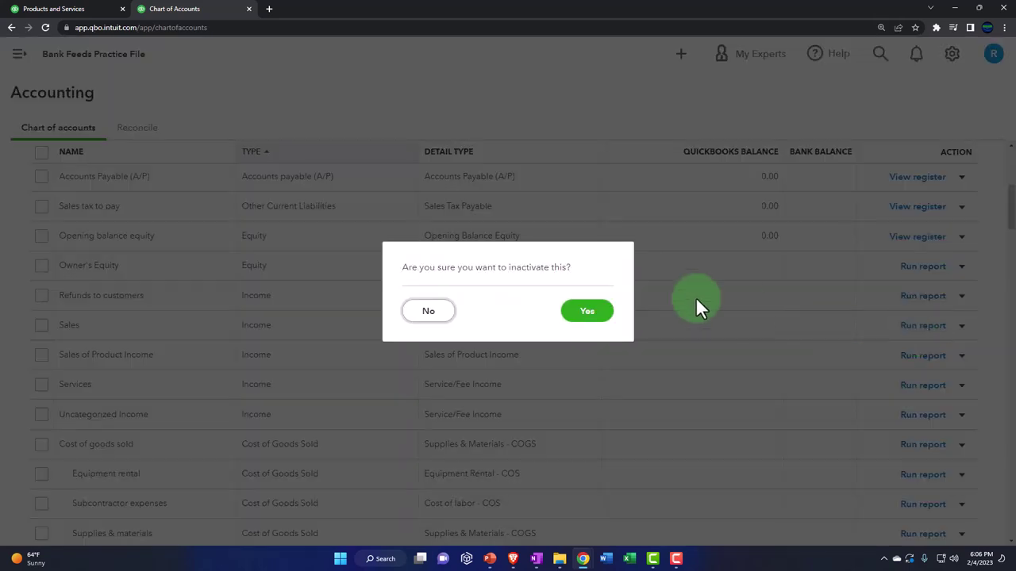
{"action": "left_click", "coordinate": [469, 344]}
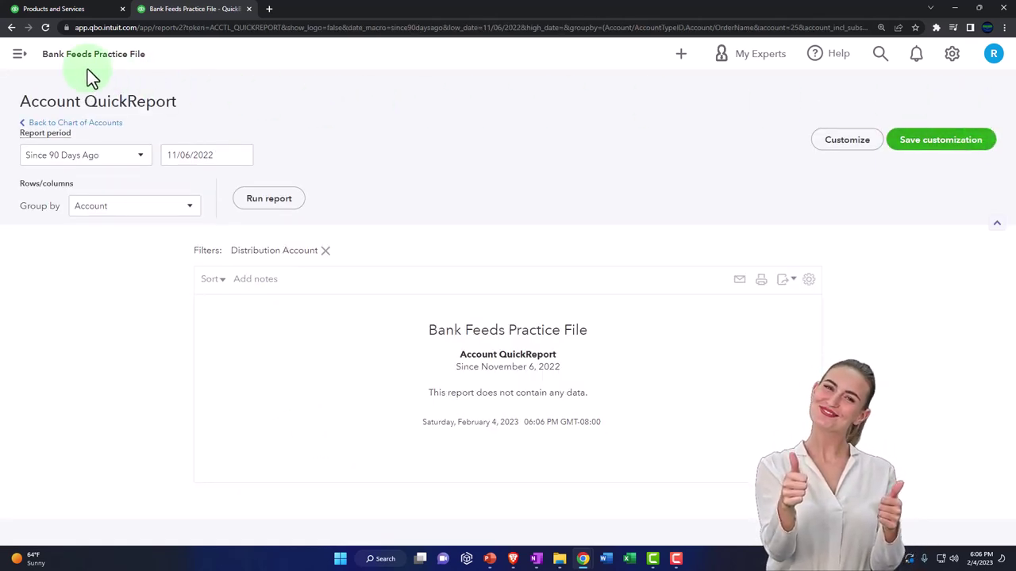
Return from the Account QuickReport to the chart of accounts and look through the expense accounts.
{"action": "left_click", "coordinate": [37, 125]}
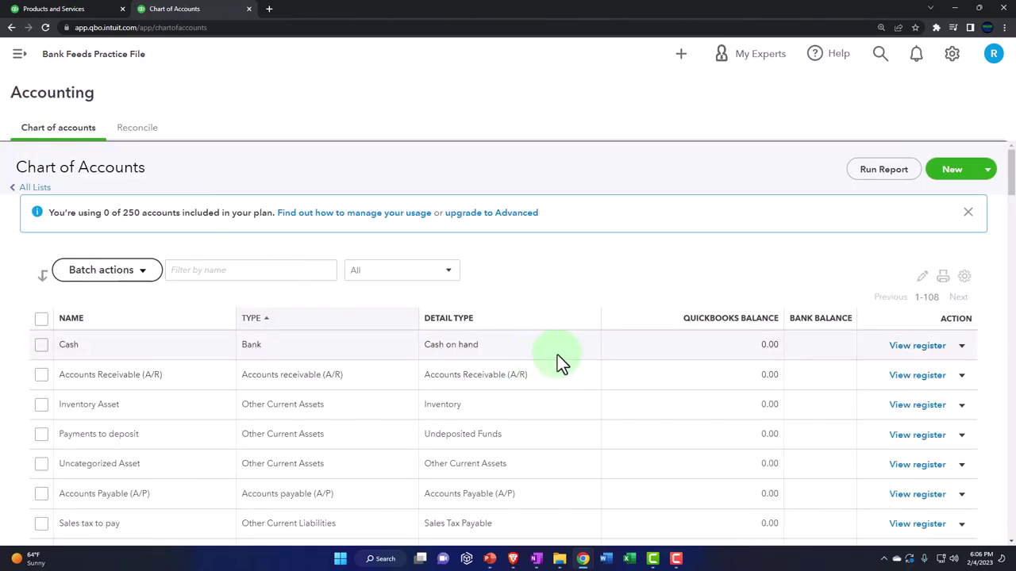
{"action": "scroll", "coordinate": [557, 355], "scroll_direction": "down", "scroll_amount": 20}
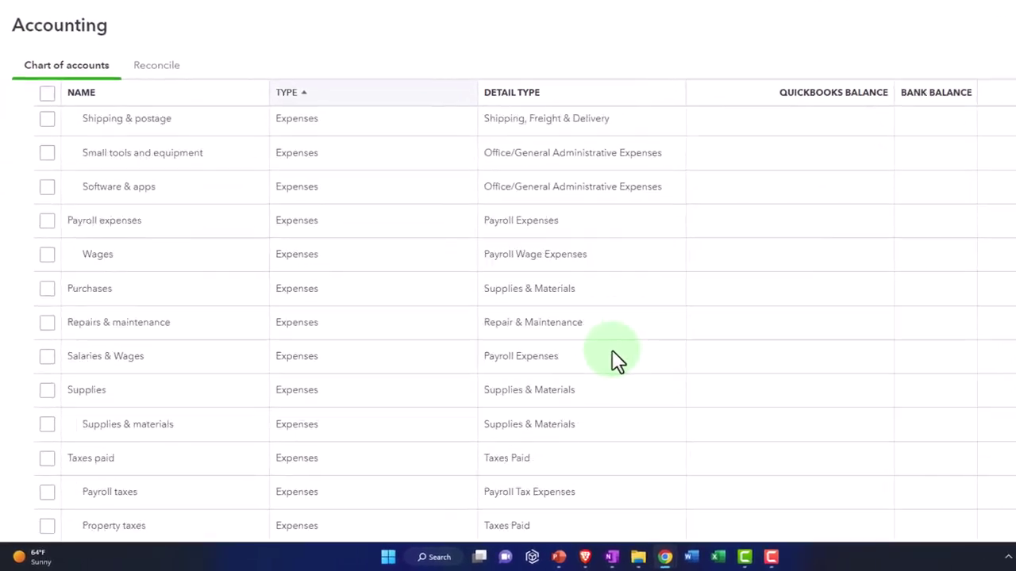
Make the Vehicle wash & road services account under Vehicle expenses inactive in the chart of accounts.
{"action": "scroll", "coordinate": [617, 361], "scroll_direction": "down", "scroll_amount": 15}
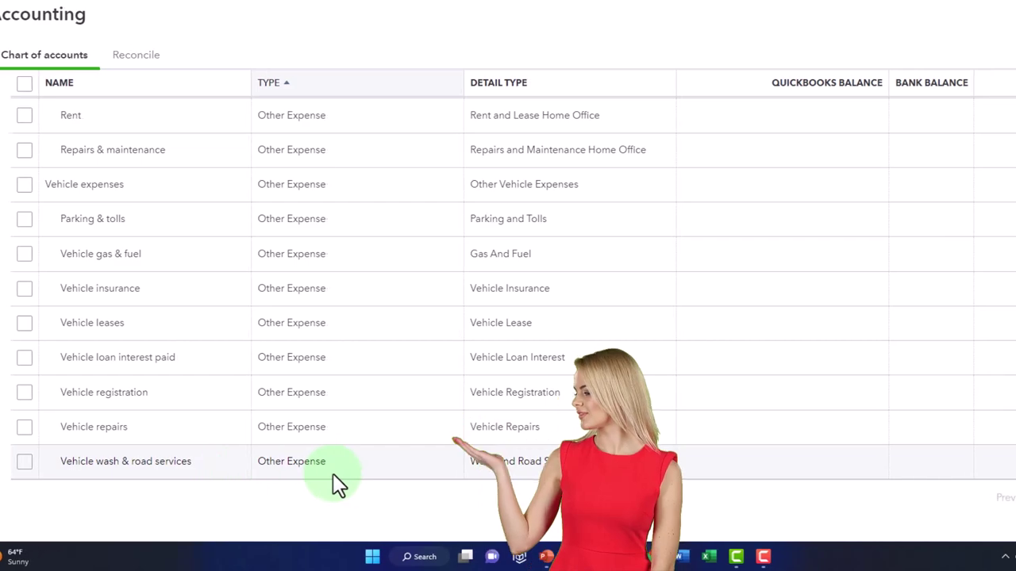
{"action": "left_click", "coordinate": [952, 462]}
{"action": "left_click", "coordinate": [903, 510]}
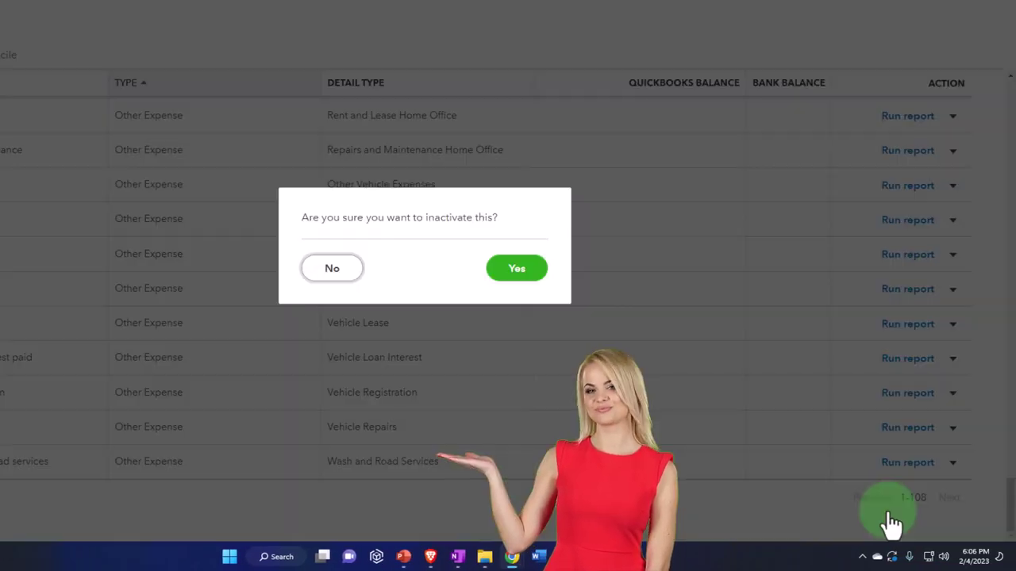
{"action": "left_click", "coordinate": [518, 269]}
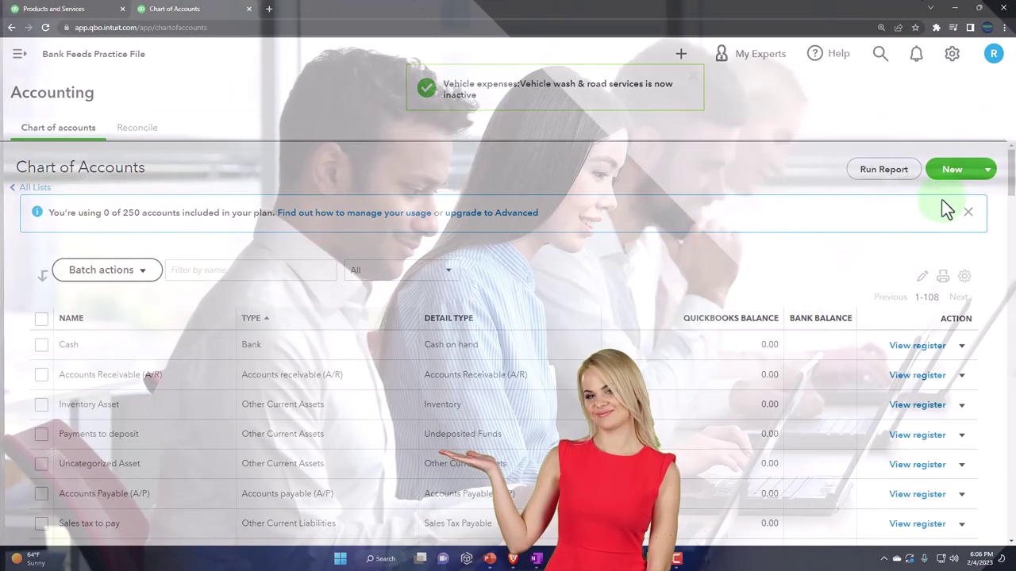
Make the Vehicle repairs account under Vehicle expenses inactive in the chart of accounts.
{"action": "scroll", "coordinate": [976, 503], "scroll_direction": "down", "scroll_amount": 20}
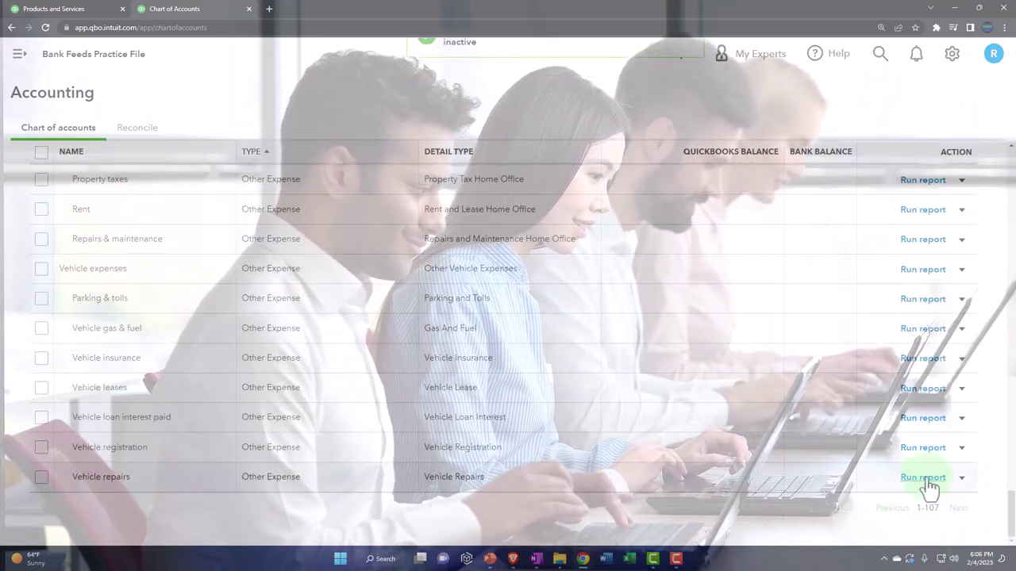
{"action": "left_click", "coordinate": [964, 481]}
{"action": "left_click", "coordinate": [913, 524]}
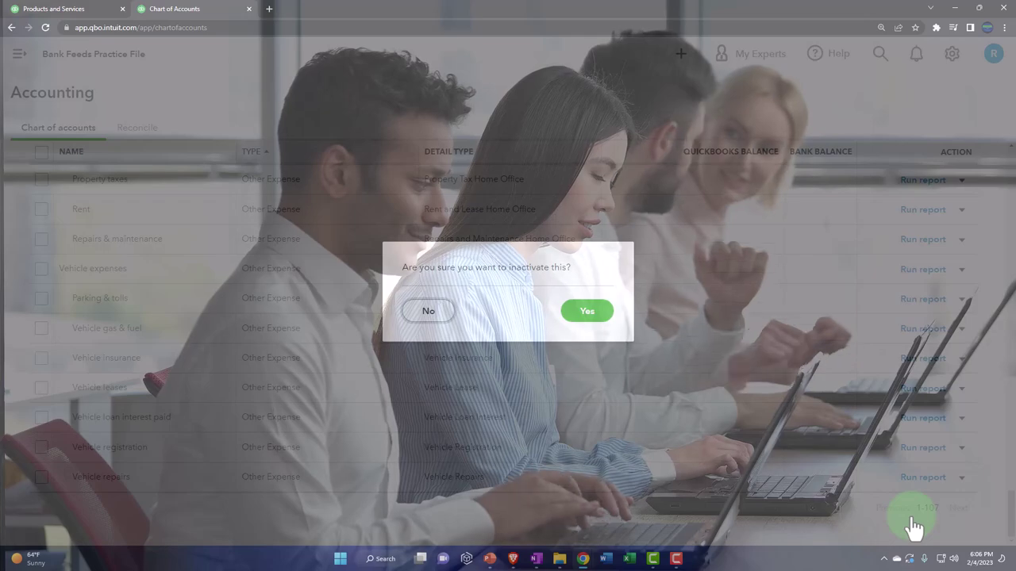
{"action": "left_click", "coordinate": [588, 312]}
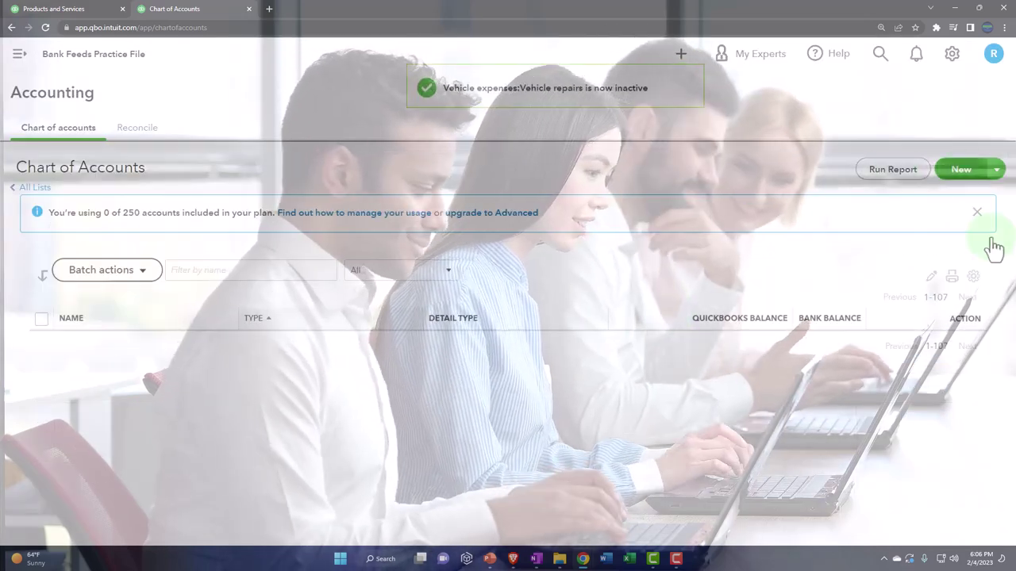
Make the Vehicle registration account under Vehicle expenses inactive in the chart of accounts.
{"action": "left_click_drag", "start_coordinate": [1007, 186], "coordinate": [996, 528]}
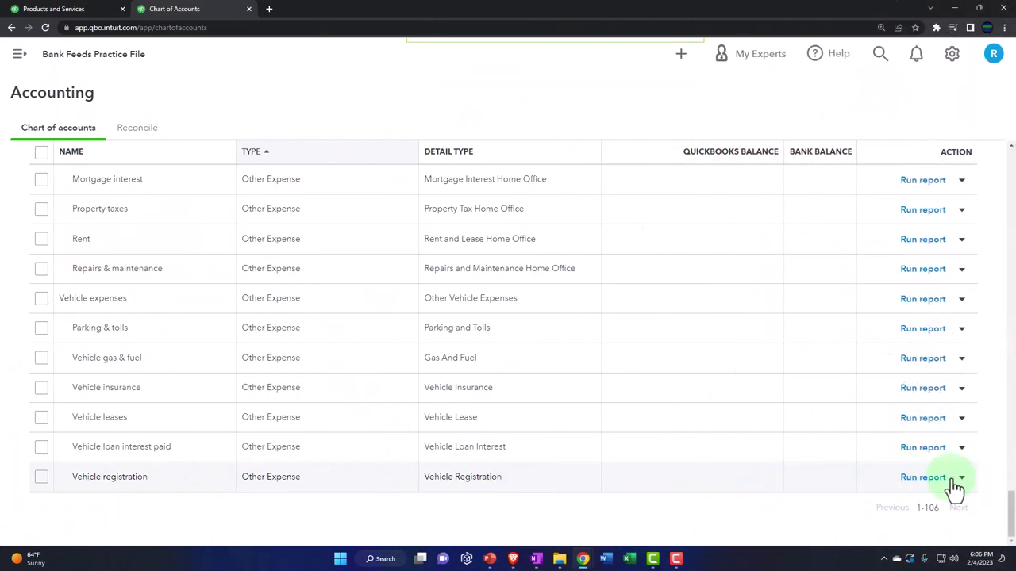
{"action": "left_click", "coordinate": [902, 520]}
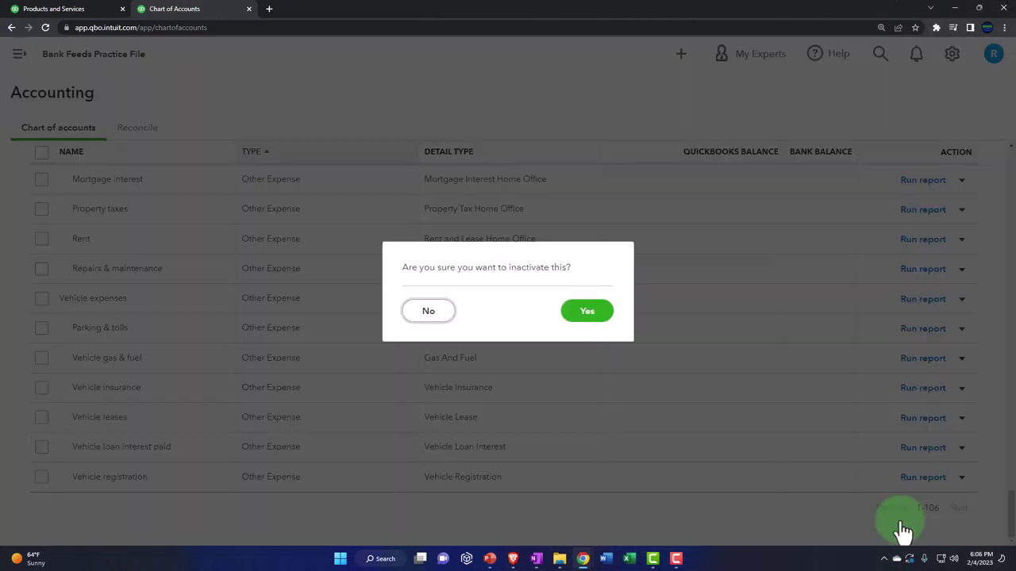
{"action": "left_click", "coordinate": [587, 313]}
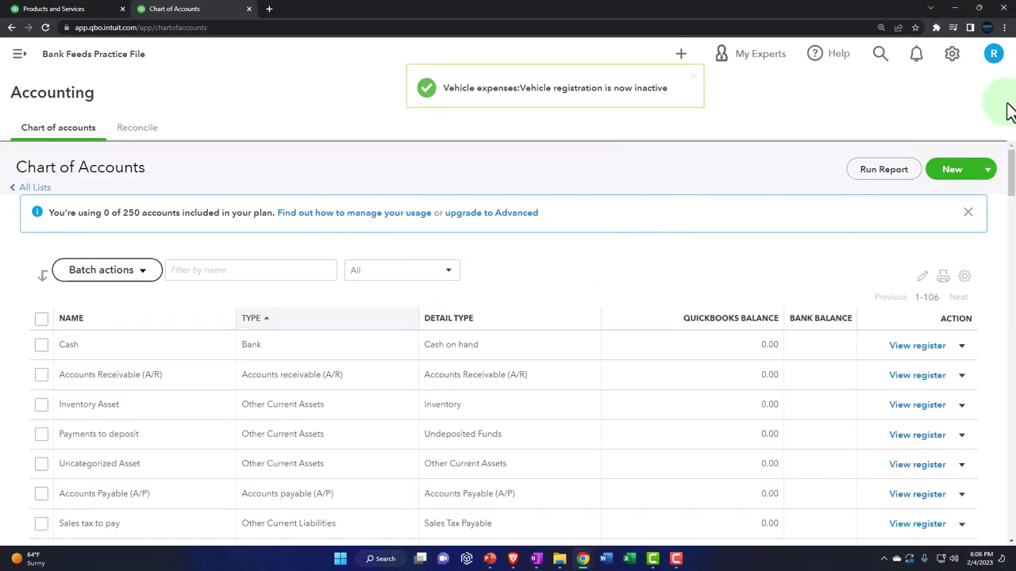
Make the Vehicle loan interest paid account under Vehicle expenses inactive in the chart of accounts.
{"action": "left_click_drag", "start_coordinate": [1011, 174], "coordinate": [982, 535]}
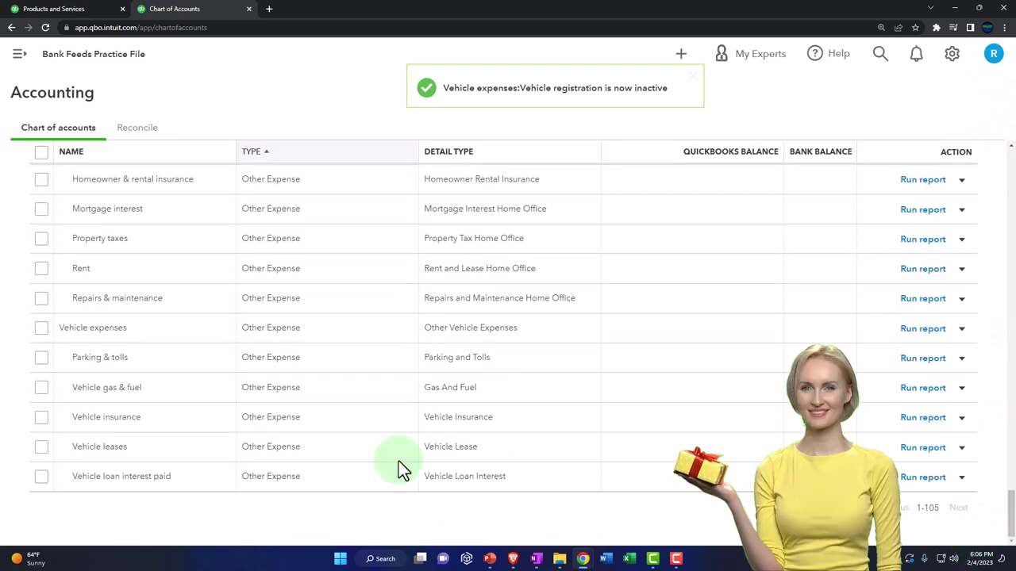
{"action": "left_click", "coordinate": [961, 480]}
{"action": "left_click", "coordinate": [921, 516]}
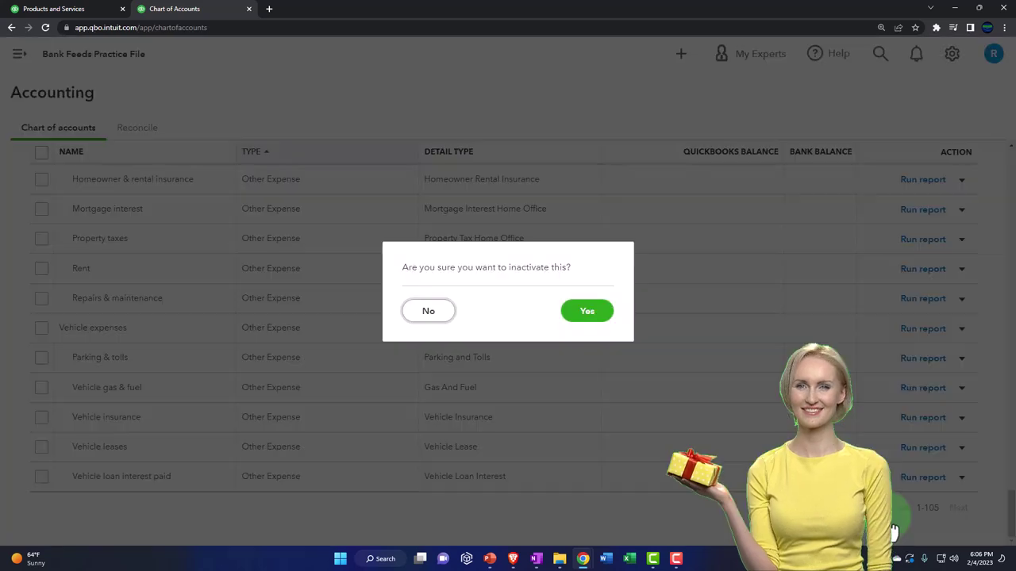
{"action": "left_click", "coordinate": [588, 313]}
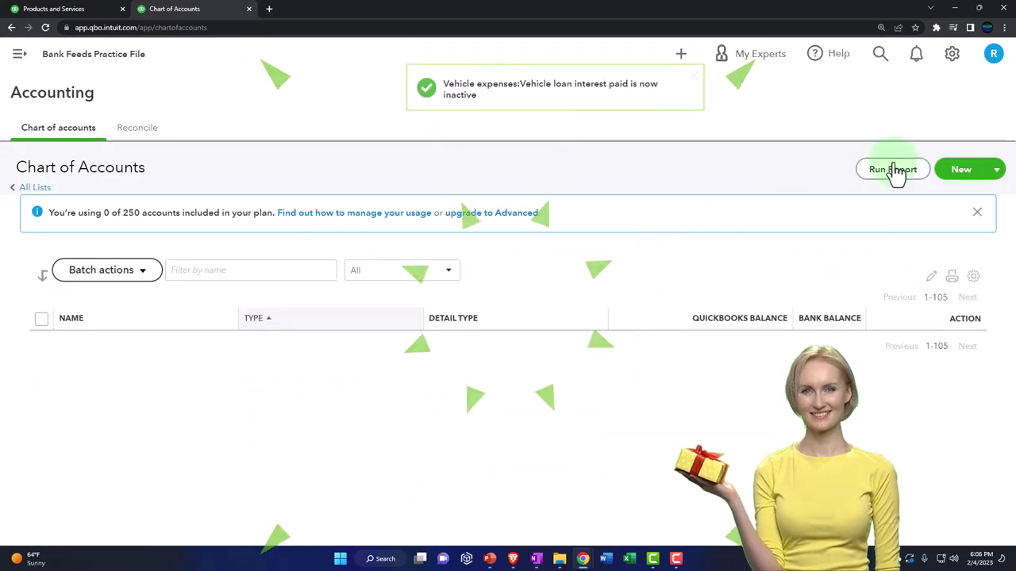
Make the Vehicle leases account under Vehicle expenses inactive in the chart of accounts.
{"action": "left_click_drag", "start_coordinate": [1010, 173], "coordinate": [992, 537]}
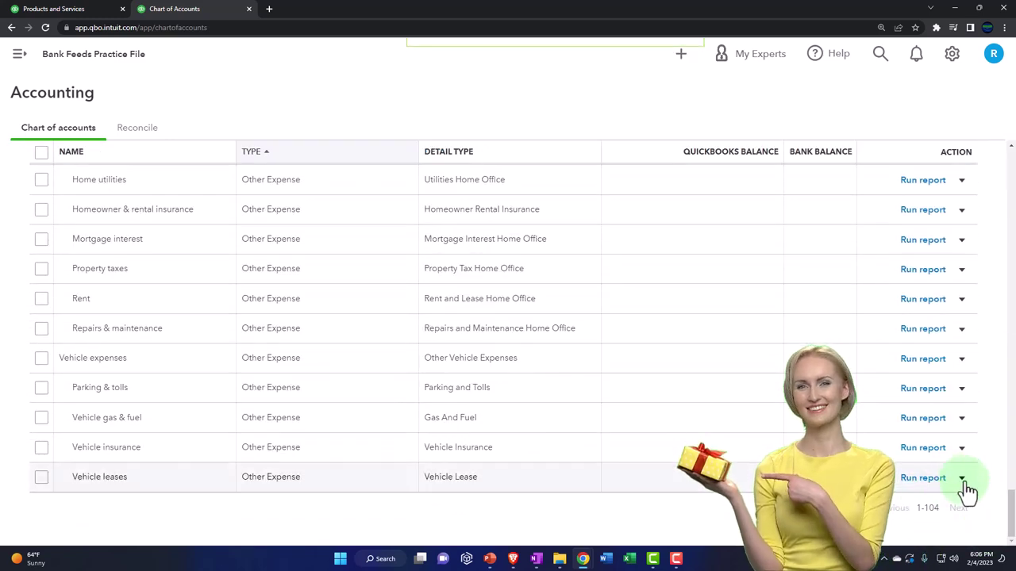
{"action": "left_click", "coordinate": [917, 517]}
{"action": "left_click", "coordinate": [591, 314]}
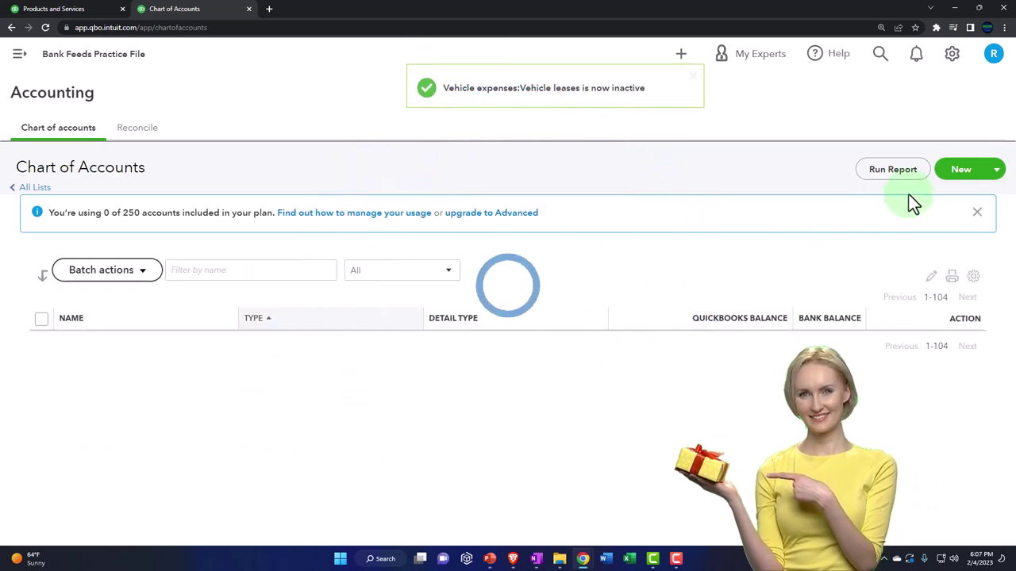
Make the Vehicle insurance and Vehicle gas & fuel sub-accounts of Vehicle expenses inactive in the chart of accounts.
{"action": "left_click_drag", "start_coordinate": [1008, 173], "coordinate": [965, 516]}
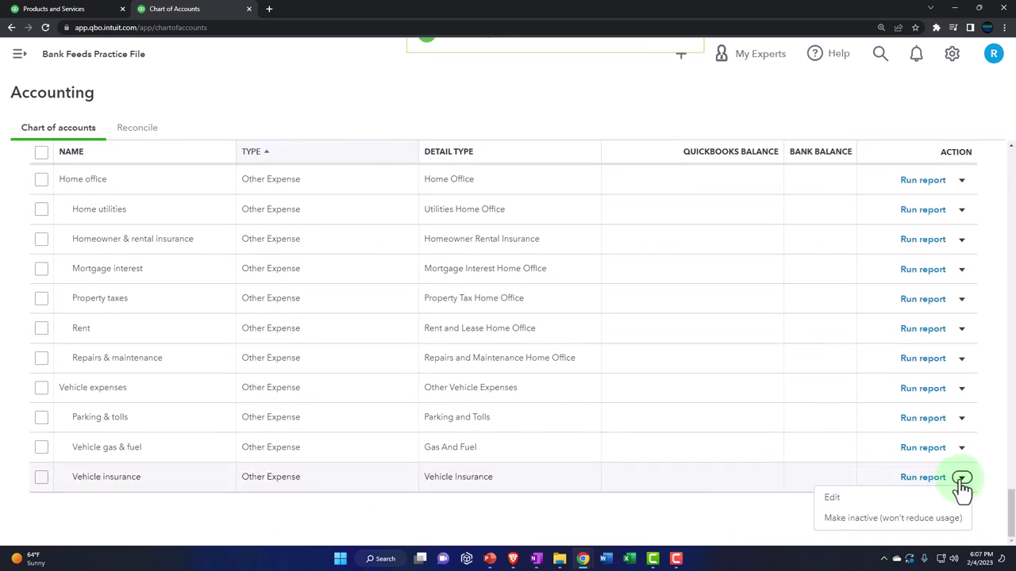
{"action": "left_click", "coordinate": [889, 518]}
{"action": "left_click", "coordinate": [587, 310]}
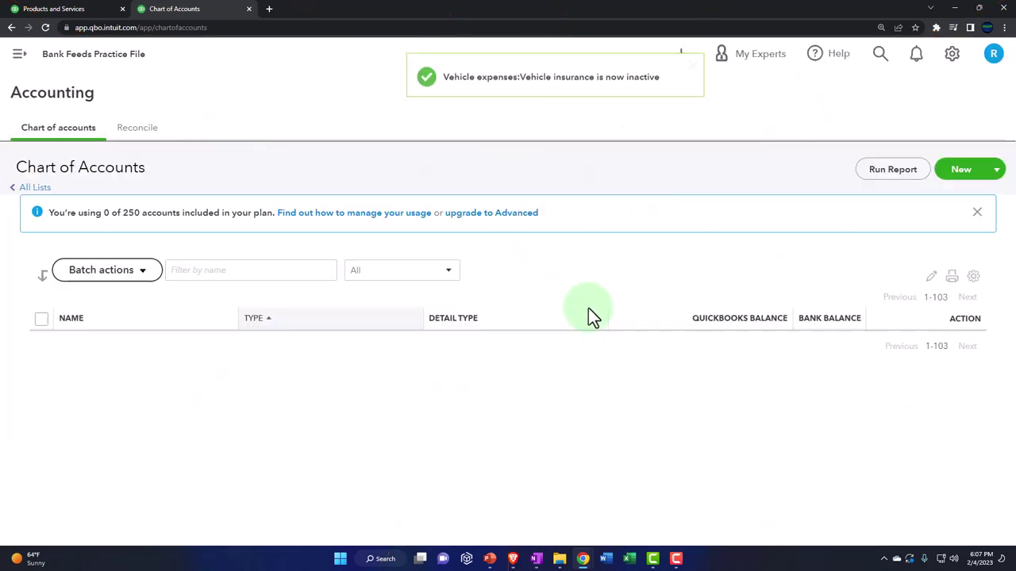
{"action": "left_click_drag", "start_coordinate": [1012, 176], "coordinate": [984, 526]}
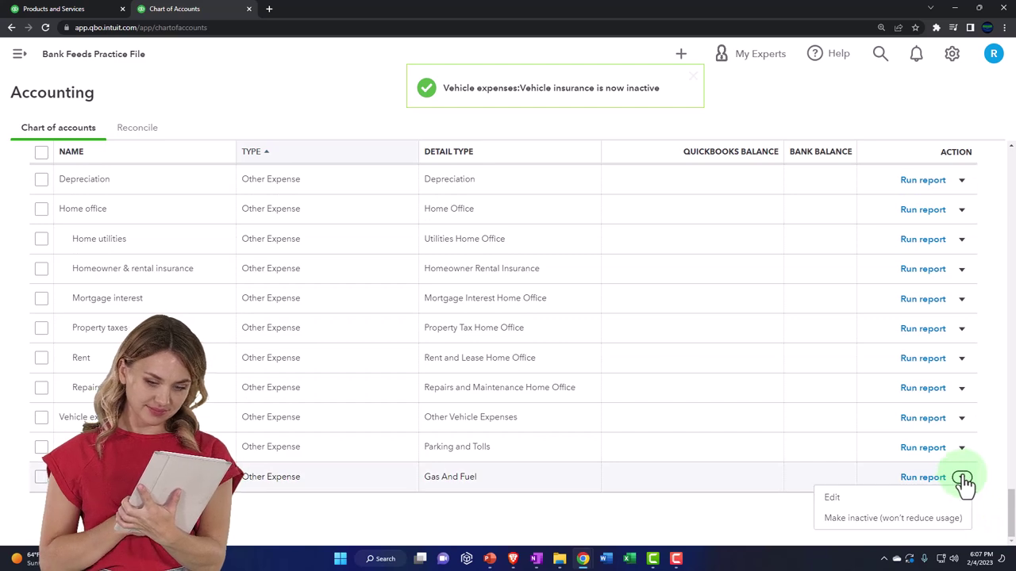
{"action": "left_click", "coordinate": [889, 517]}
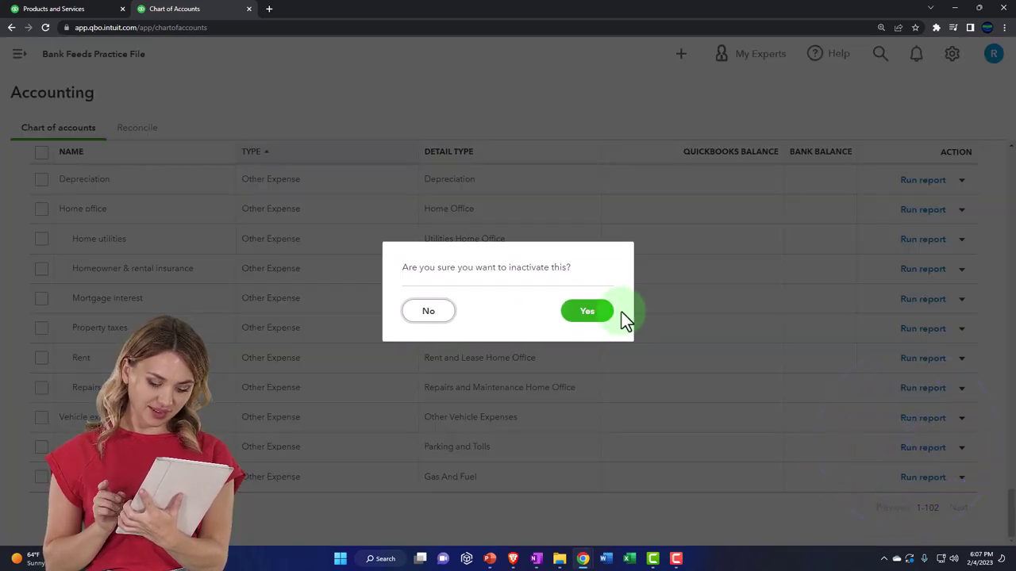
{"action": "left_click", "coordinate": [599, 312]}
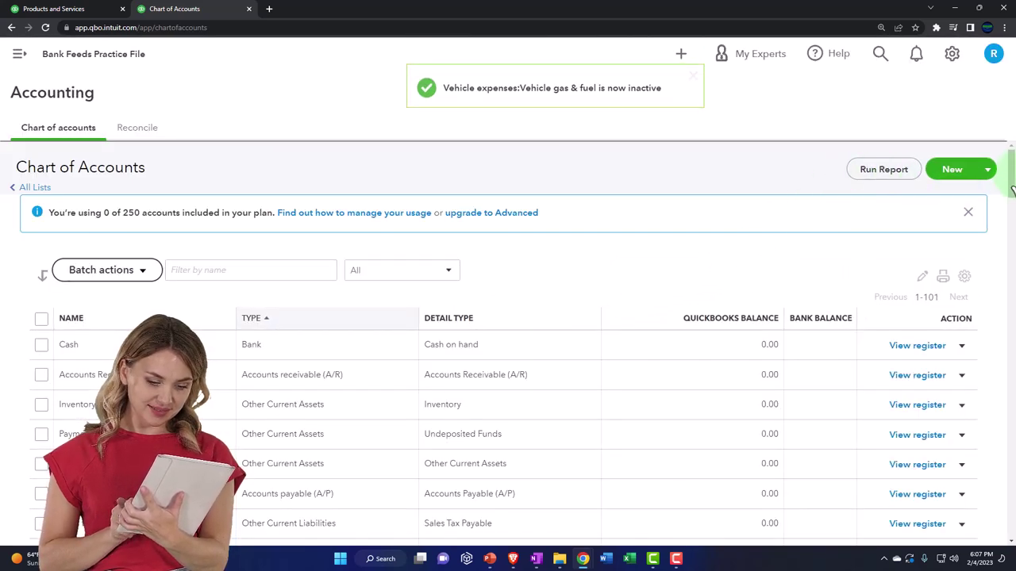
Inactivate the Parking & tolls sub-account, followed by its parent account Vehicle expenses.
{"action": "left_click_drag", "start_coordinate": [1012, 173], "coordinate": [1002, 540]}
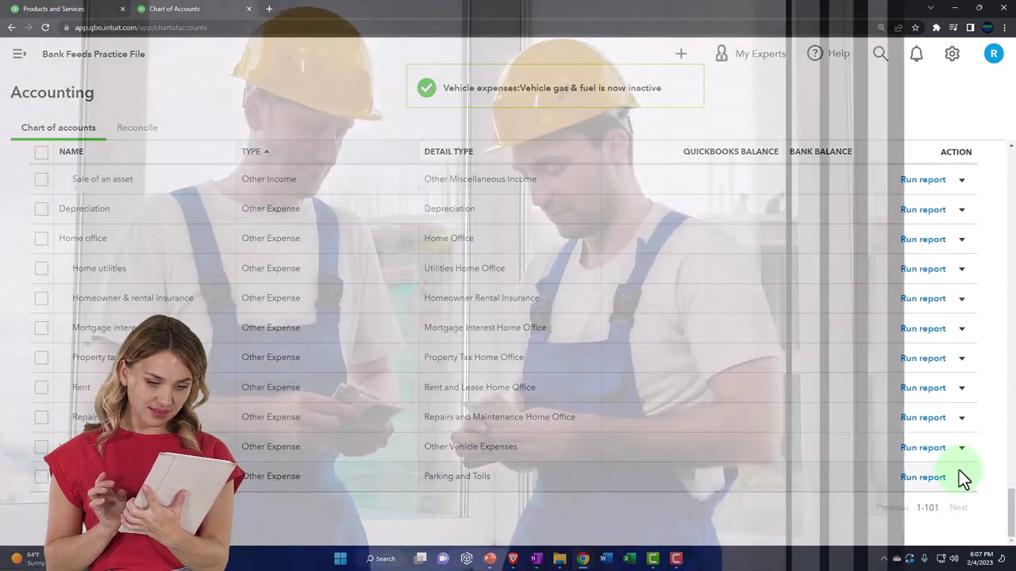
{"action": "left_click", "coordinate": [961, 477]}
{"action": "left_click", "coordinate": [905, 522]}
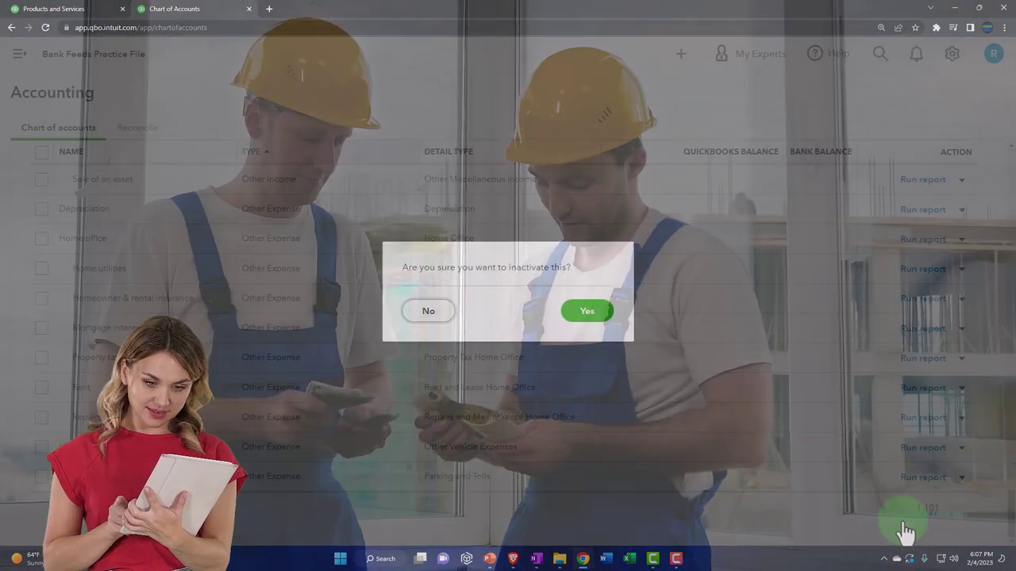
{"action": "left_click", "coordinate": [586, 312]}
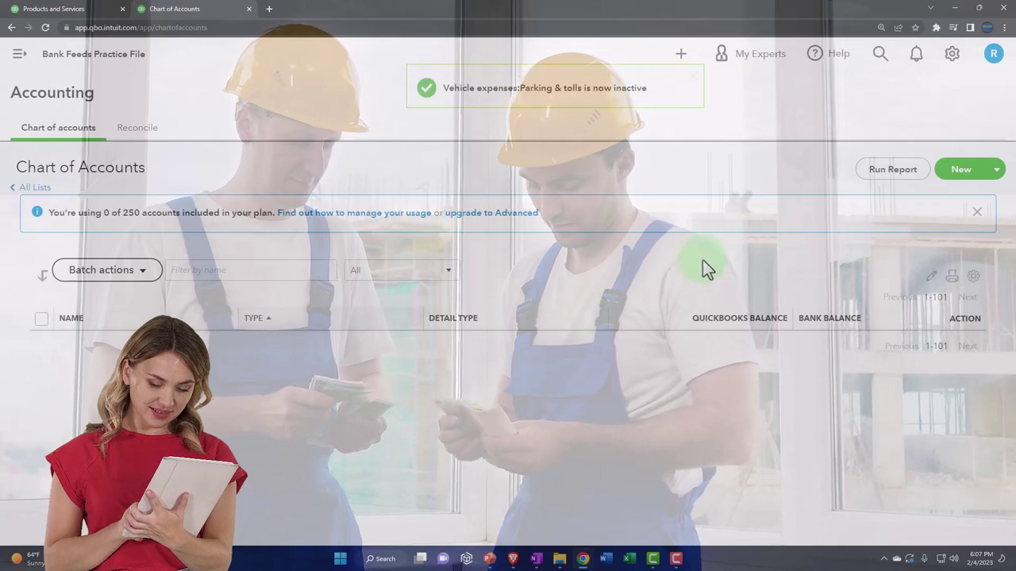
{"action": "left_click_drag", "start_coordinate": [1011, 170], "coordinate": [1008, 516]}
{"action": "left_click", "coordinate": [961, 479]}
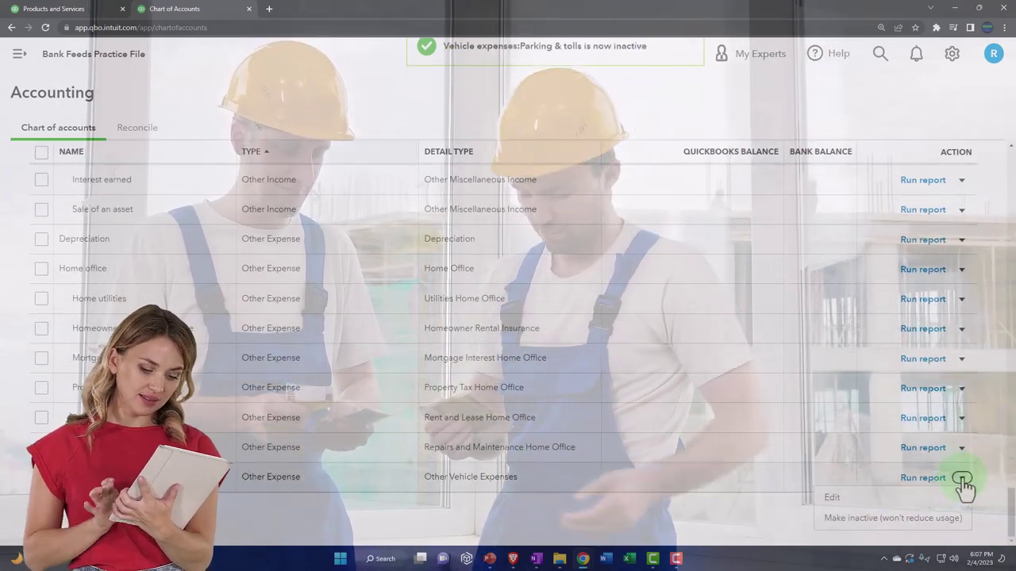
{"action": "left_click", "coordinate": [882, 517]}
{"action": "left_click", "coordinate": [596, 311]}
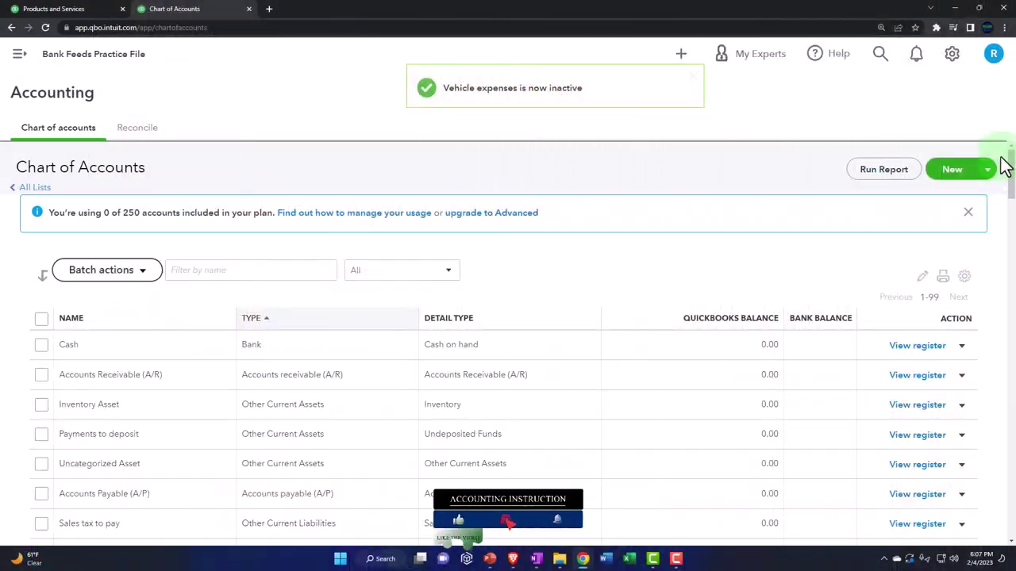
Make the Repairs & maintenance and Rent sub-accounts under Home office inactive.
{"action": "left_click_drag", "start_coordinate": [1009, 171], "coordinate": [984, 524]}
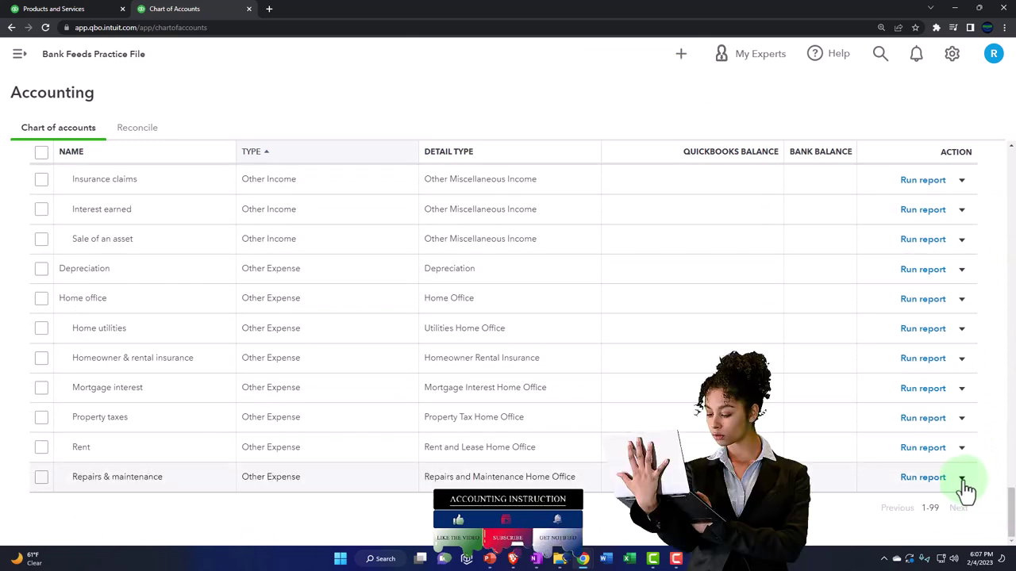
{"action": "left_click", "coordinate": [961, 479]}
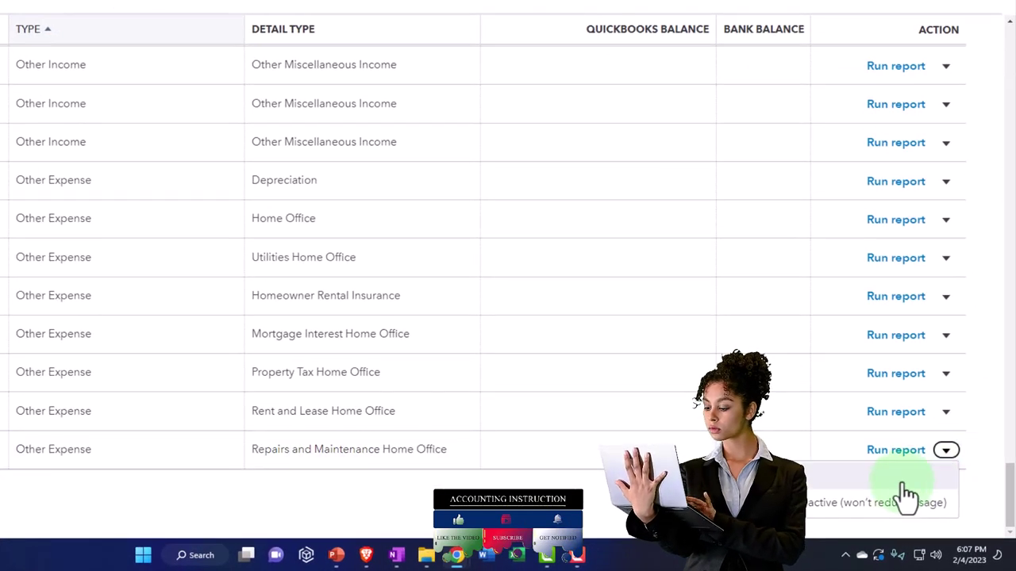
{"action": "left_click", "coordinate": [886, 504]}
{"action": "left_click", "coordinate": [495, 243]}
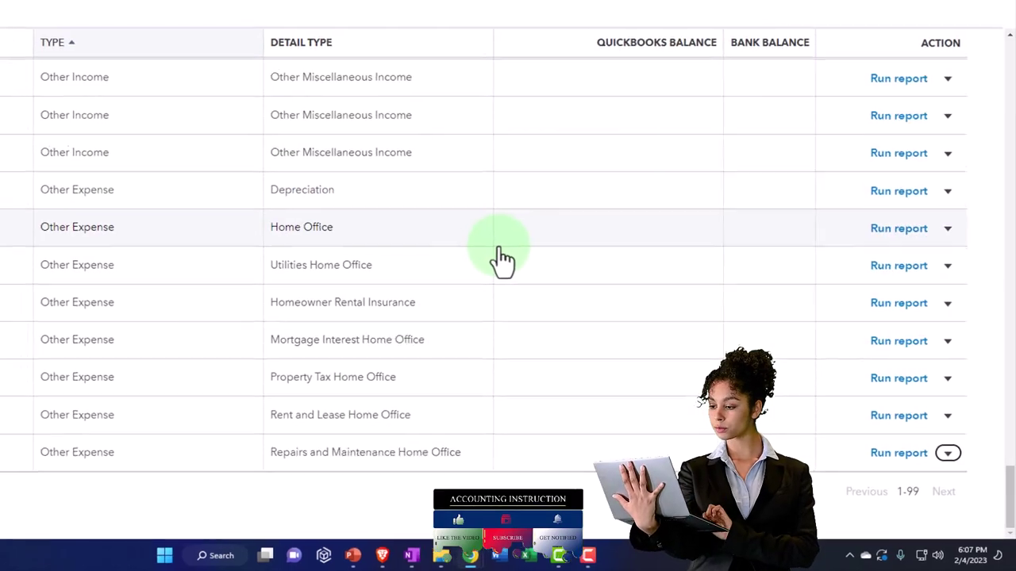
{"action": "left_click_drag", "start_coordinate": [1012, 169], "coordinate": [991, 522]}
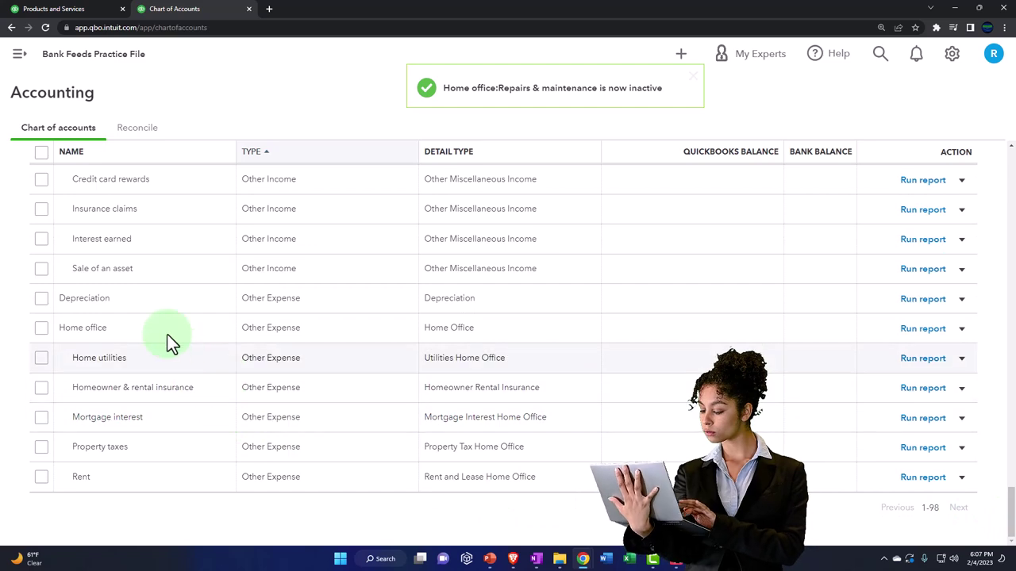
{"action": "left_click", "coordinate": [209, 399]}
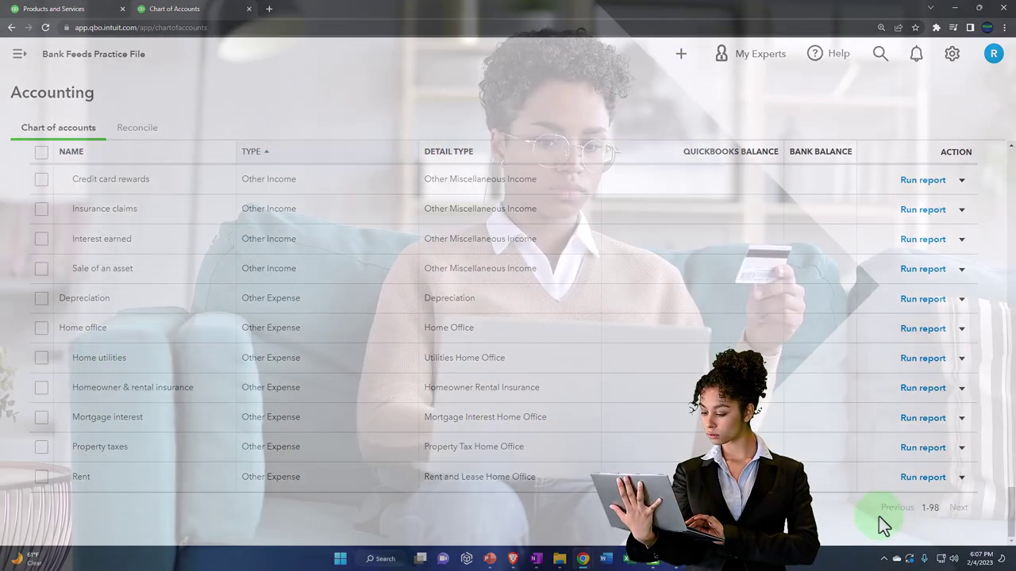
{"action": "left_click", "coordinate": [961, 477]}
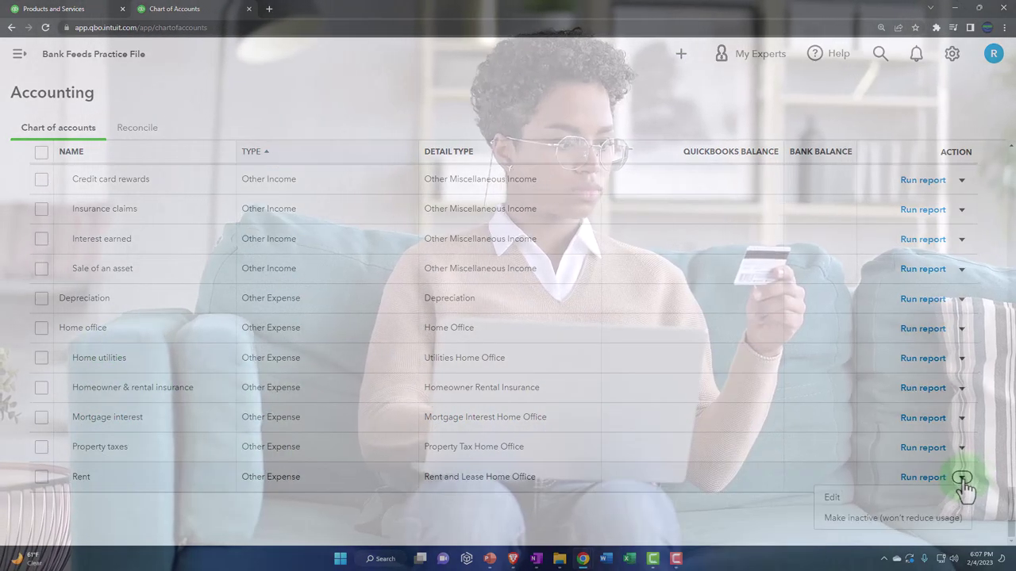
{"action": "left_click", "coordinate": [917, 520]}
{"action": "left_click", "coordinate": [580, 313]}
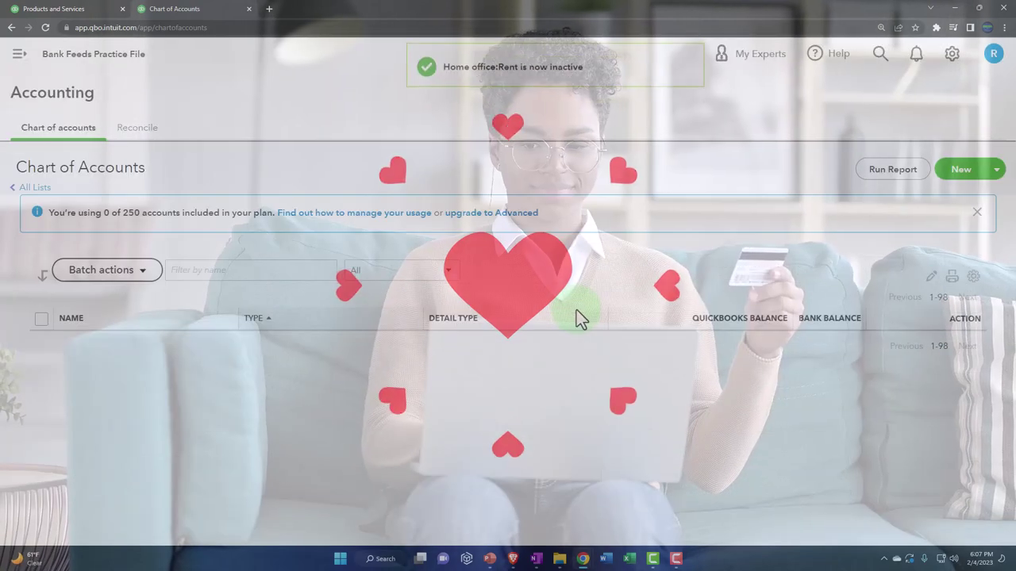
Inactivate the Property taxes and Mortgage interest sub-accounts under Home office.
{"action": "left_click_drag", "start_coordinate": [1009, 167], "coordinate": [997, 504]}
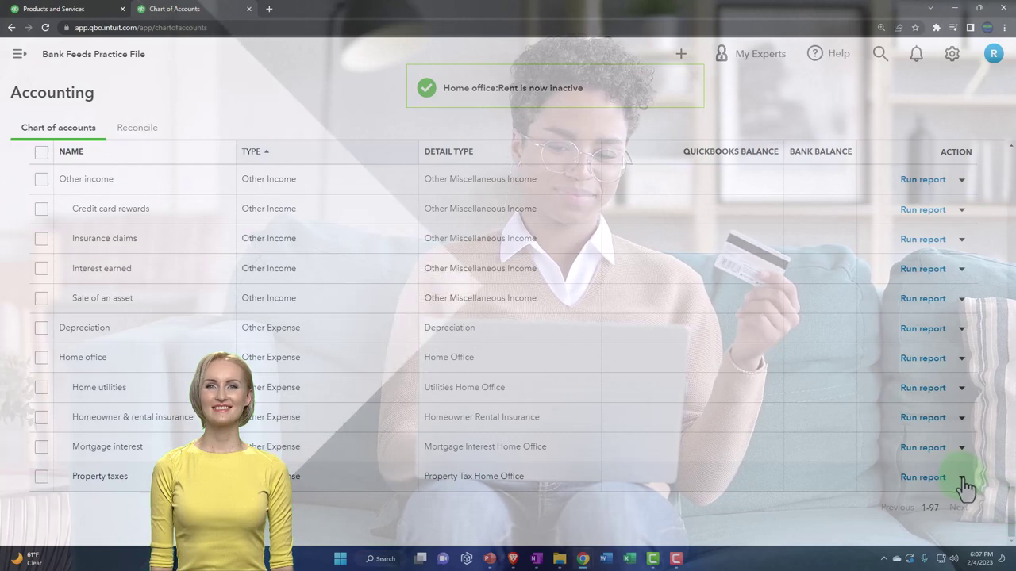
{"action": "left_click", "coordinate": [961, 477]}
{"action": "left_click", "coordinate": [881, 520]}
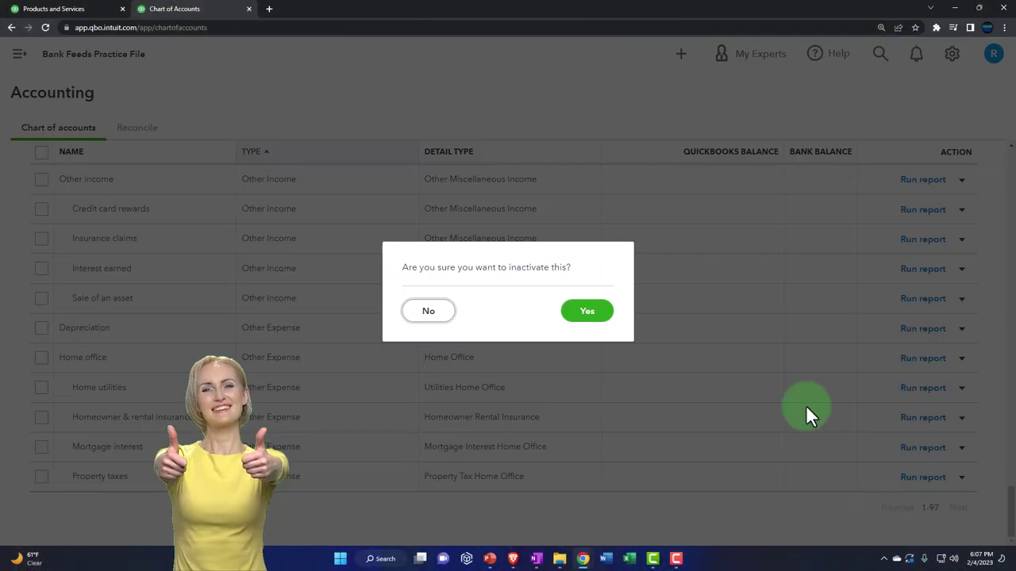
{"action": "left_click", "coordinate": [587, 311]}
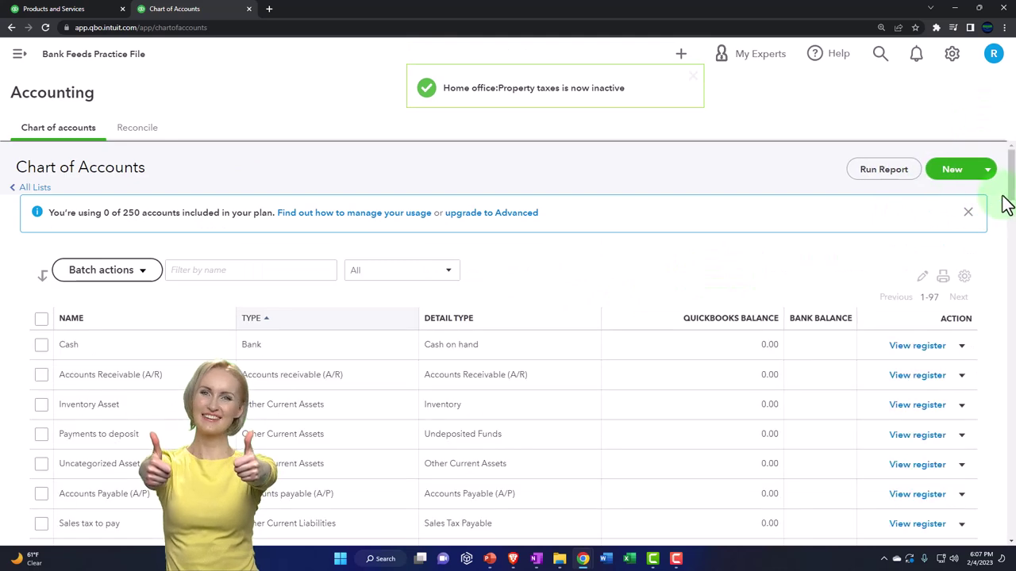
{"action": "left_click_drag", "start_coordinate": [1012, 174], "coordinate": [962, 496]}
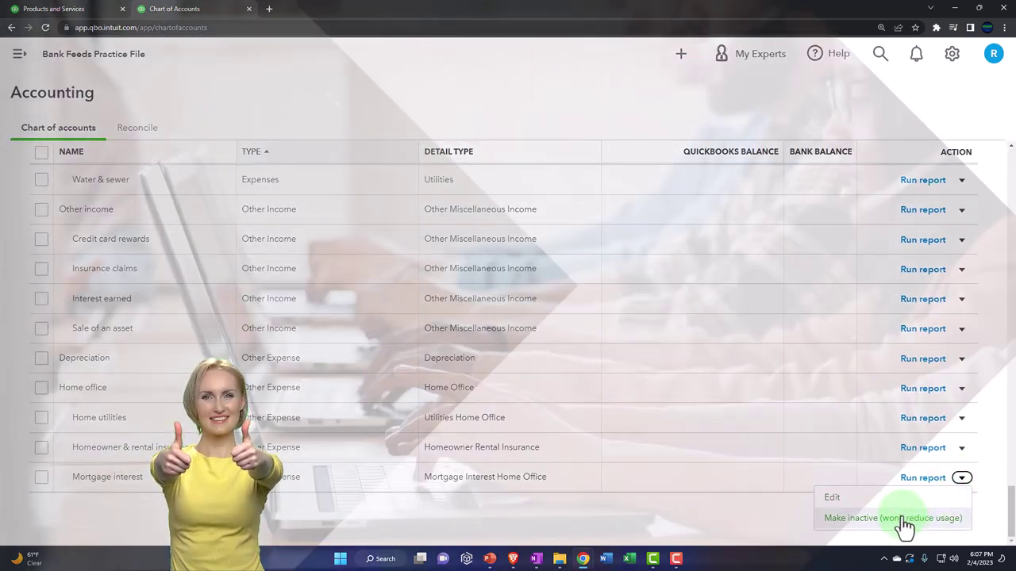
{"action": "left_click", "coordinate": [901, 519]}
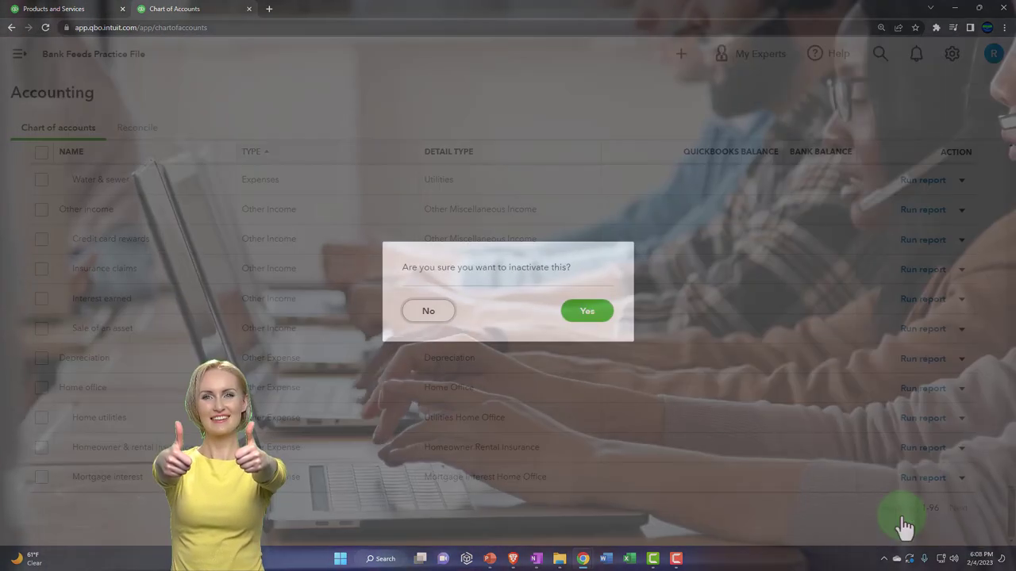
{"action": "left_click", "coordinate": [601, 313]}
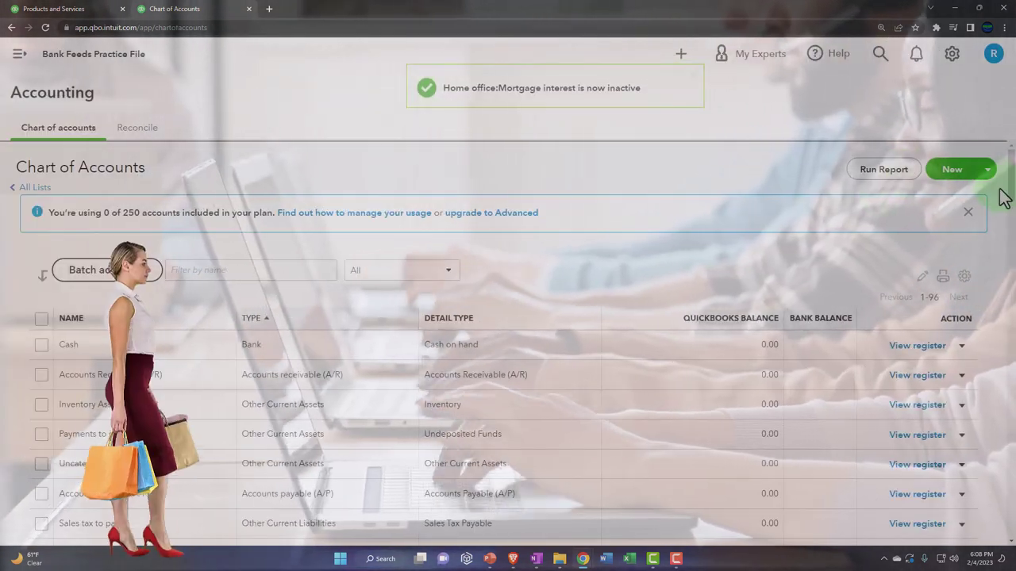
Make the Homeowner & rental insurance and Home utilities sub-accounts of Home office inactive.
{"action": "left_click_drag", "start_coordinate": [1012, 175], "coordinate": [1000, 508]}
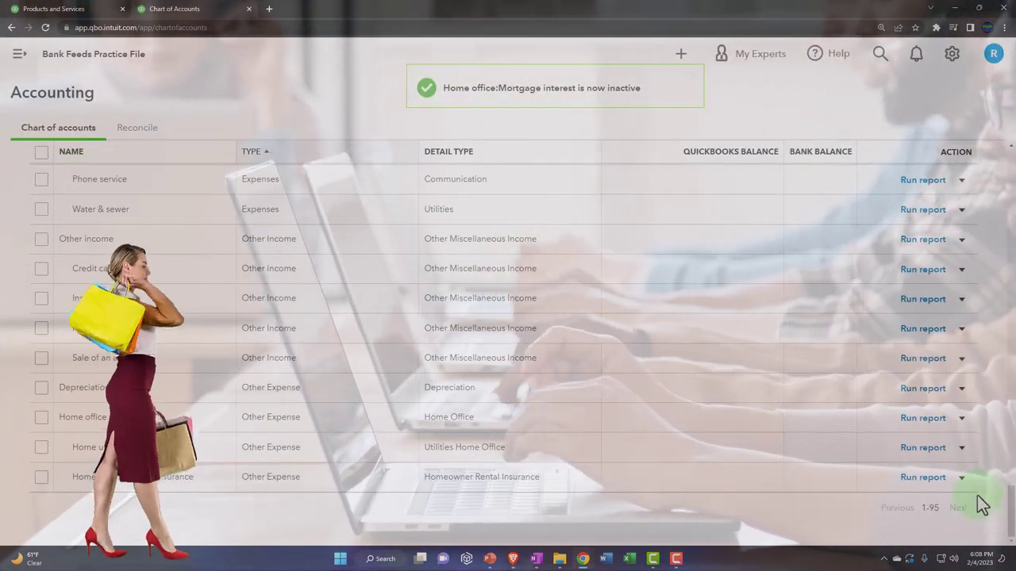
{"action": "left_click", "coordinate": [961, 481]}
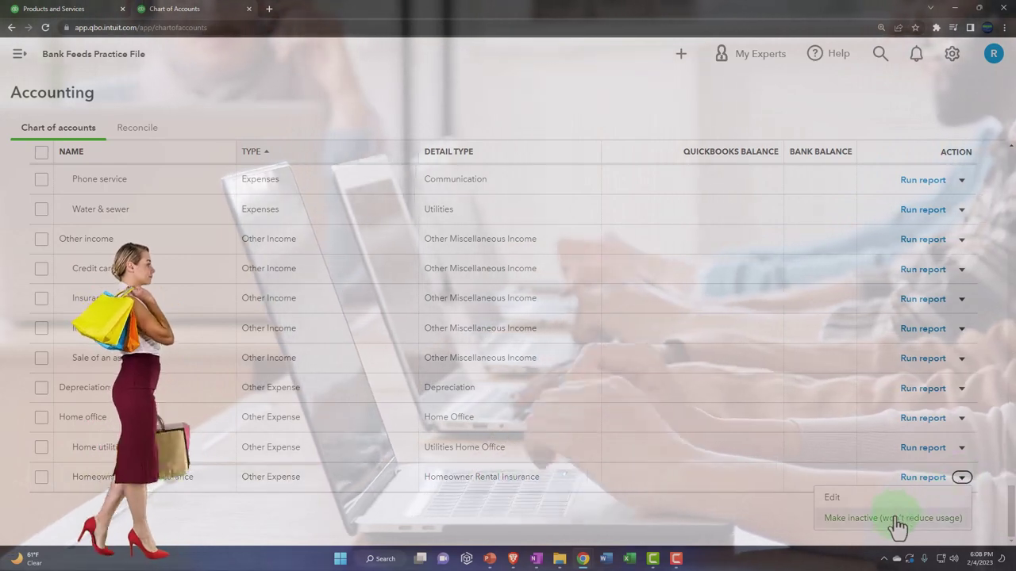
{"action": "left_click", "coordinate": [898, 525]}
{"action": "left_click", "coordinate": [597, 315]}
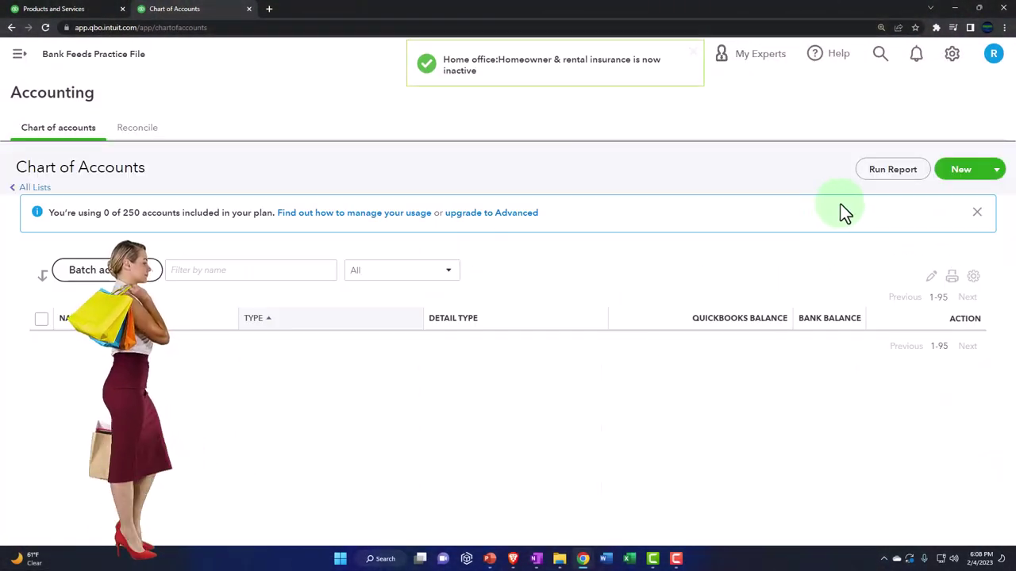
{"action": "left_click_drag", "start_coordinate": [1012, 175], "coordinate": [982, 529]}
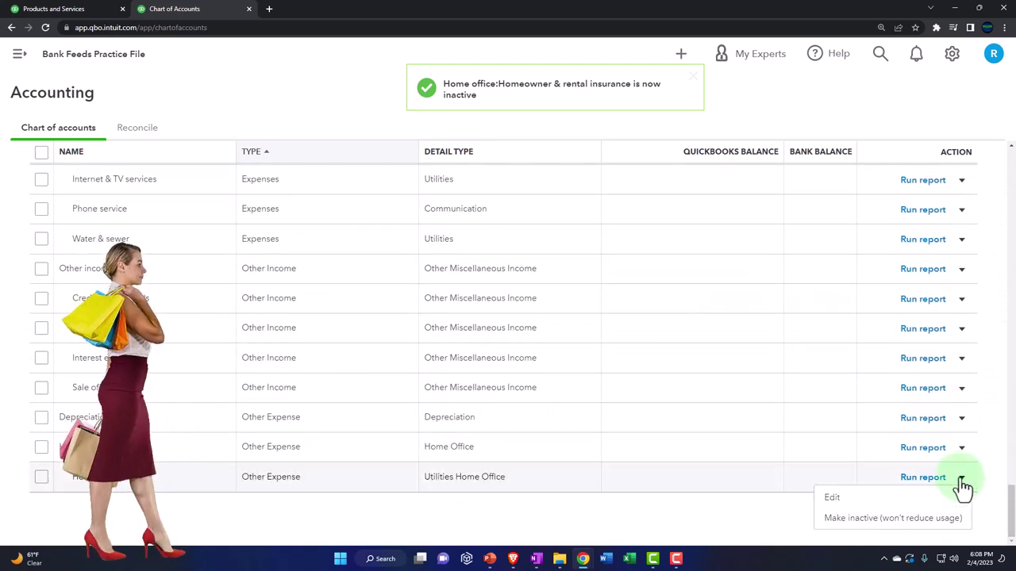
{"action": "left_click", "coordinate": [842, 499]}
{"action": "left_click", "coordinate": [863, 521]}
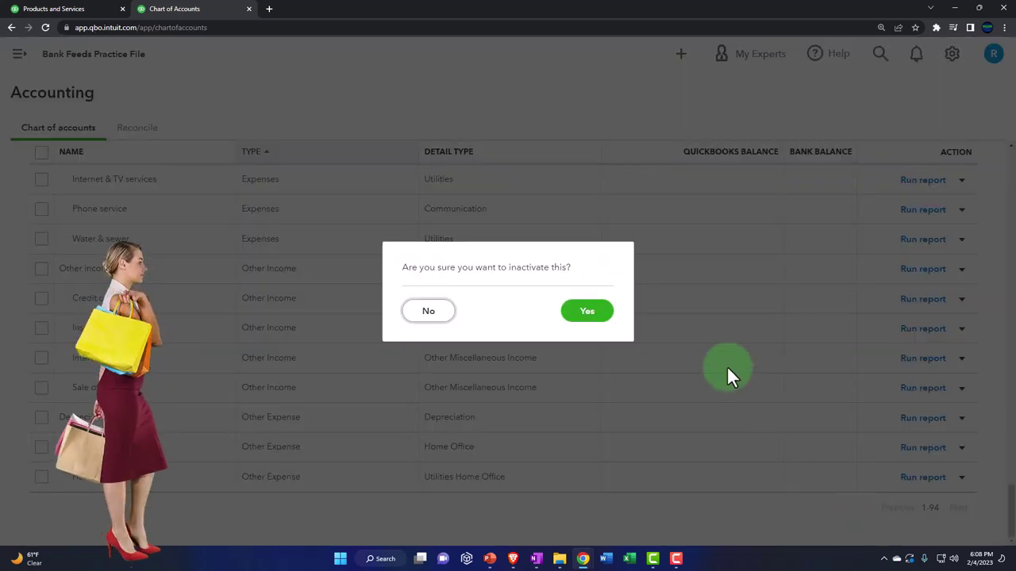
{"action": "left_click", "coordinate": [591, 312]}
Inactivate the Home office parent account and the Depreciation account at the end of the accounts list.
{"action": "left_click_drag", "start_coordinate": [1007, 175], "coordinate": [1011, 522]}
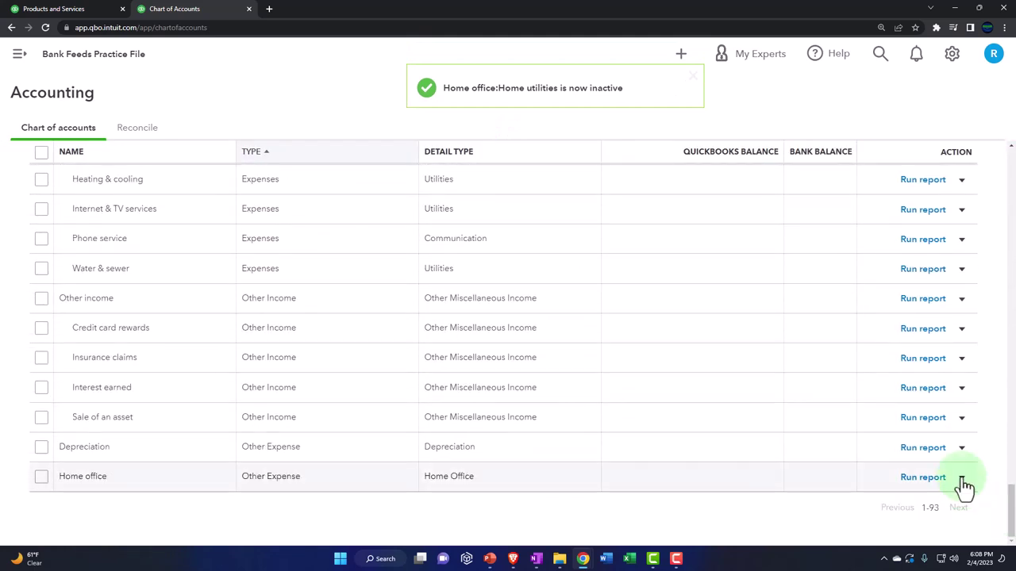
{"action": "left_click", "coordinate": [912, 518]}
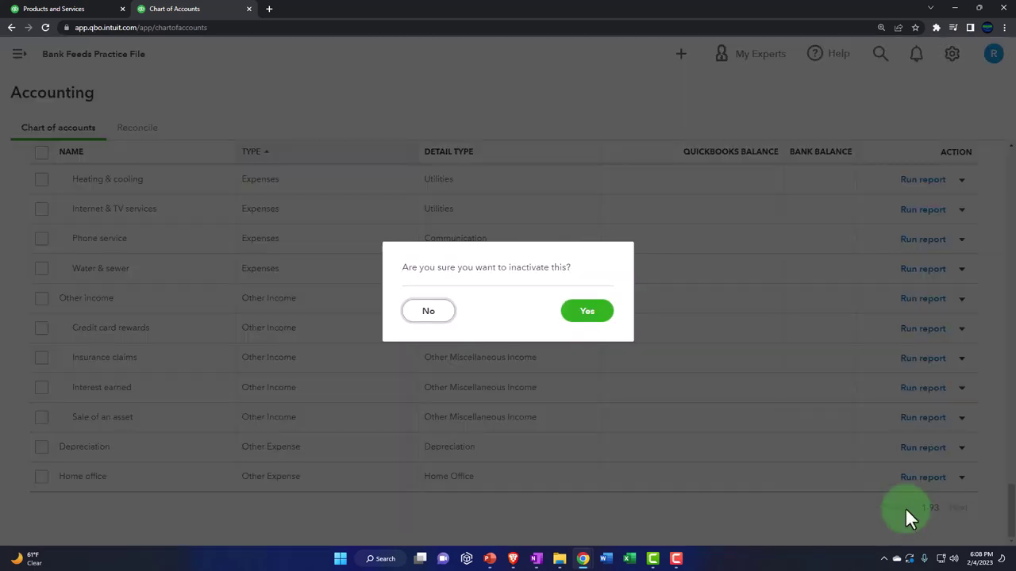
{"action": "left_click", "coordinate": [585, 315]}
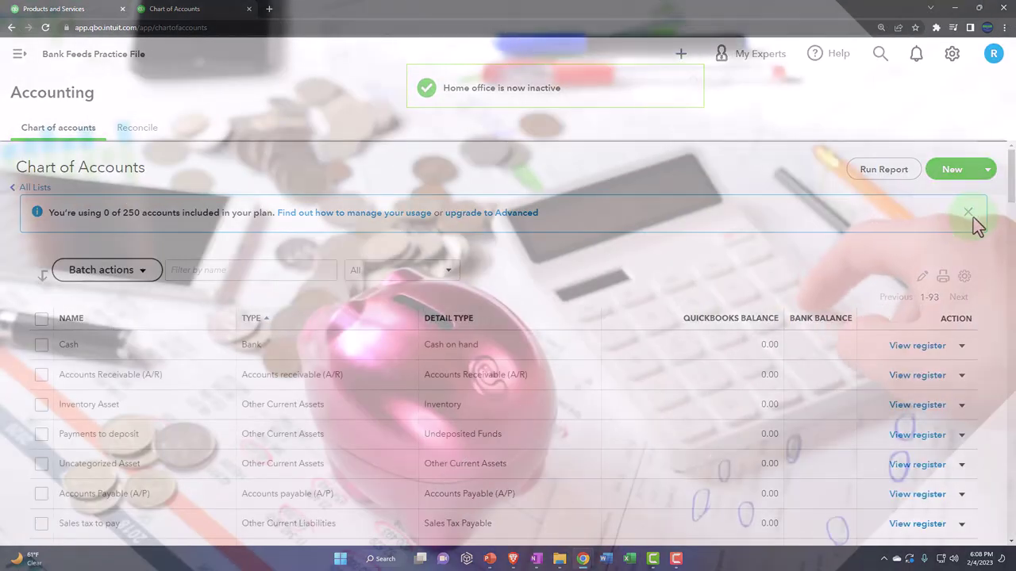
{"action": "left_click_drag", "start_coordinate": [1012, 174], "coordinate": [982, 510]}
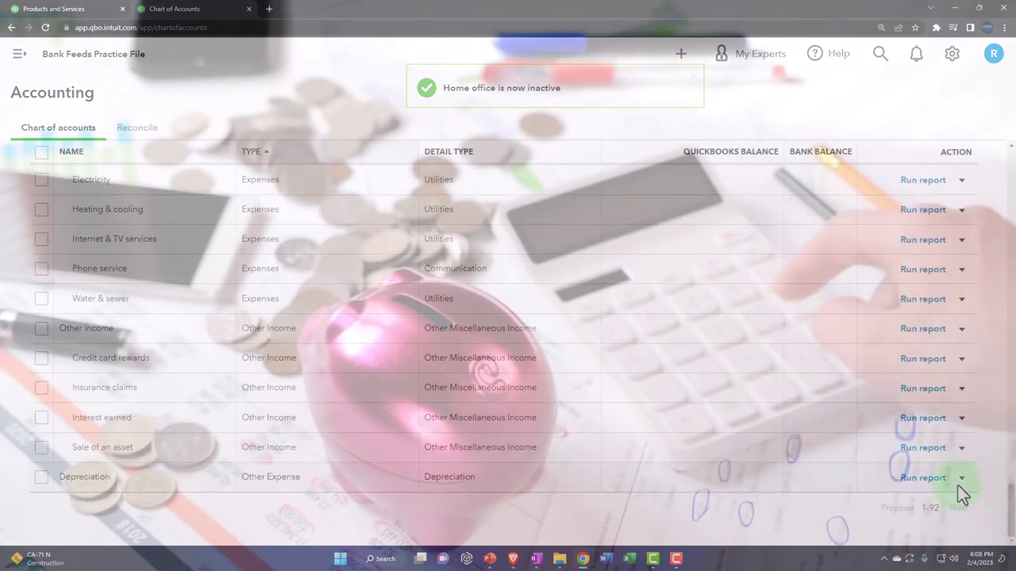
{"action": "left_click", "coordinate": [962, 480]}
{"action": "left_click", "coordinate": [873, 518]}
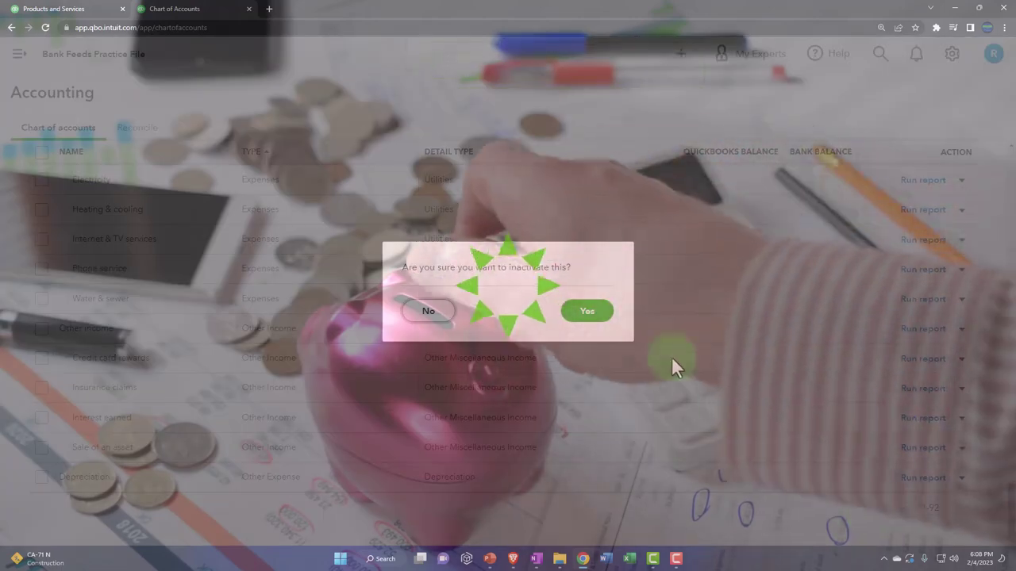
{"action": "left_click", "coordinate": [599, 318]}
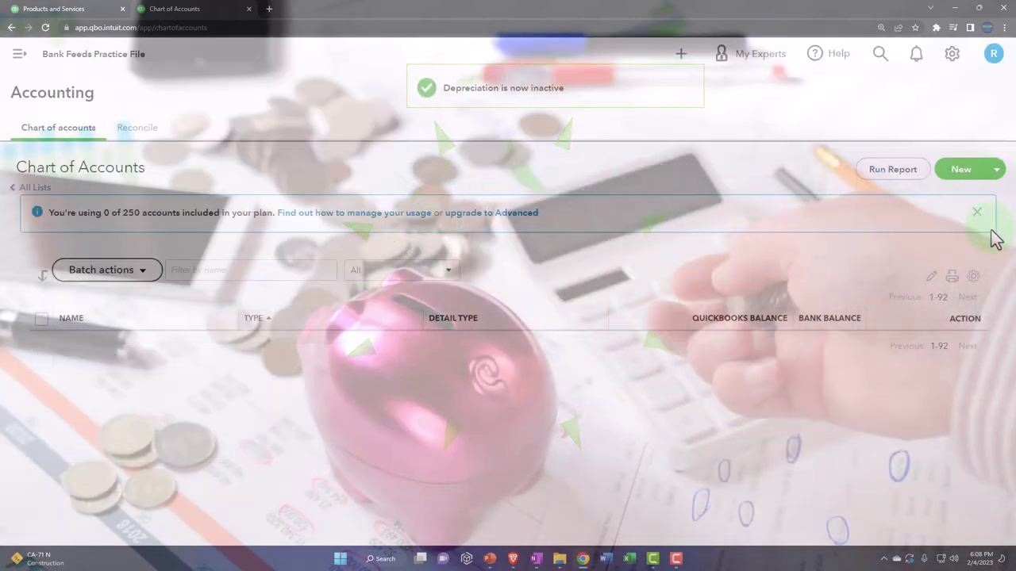
Make the Sale of an asset and Interest earned sub-accounts under Other income inactive.
{"action": "left_click_drag", "start_coordinate": [1009, 185], "coordinate": [998, 546]}
{"action": "left_click", "coordinate": [961, 477]}
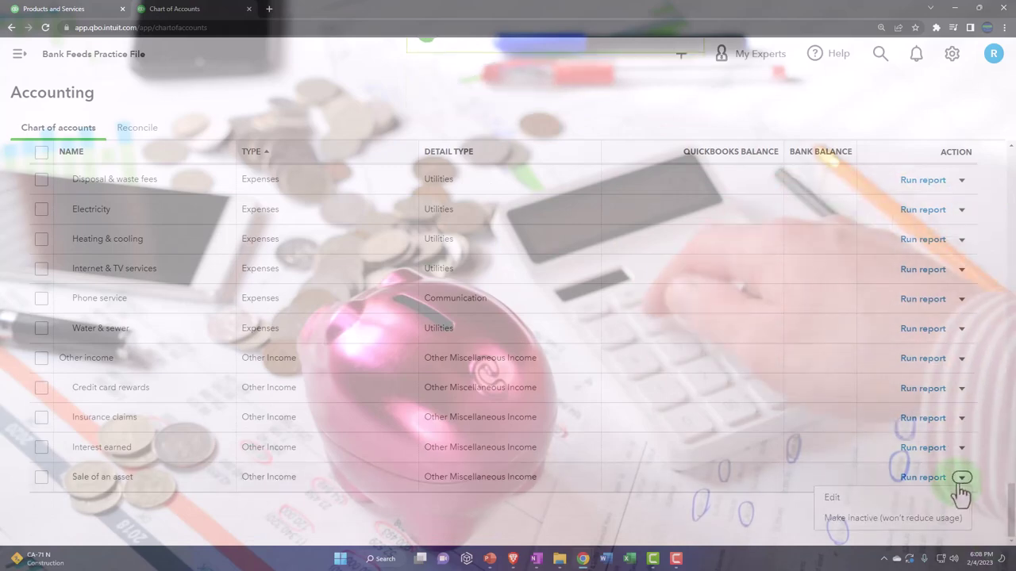
{"action": "left_click", "coordinate": [892, 514]}
{"action": "left_click", "coordinate": [586, 311]}
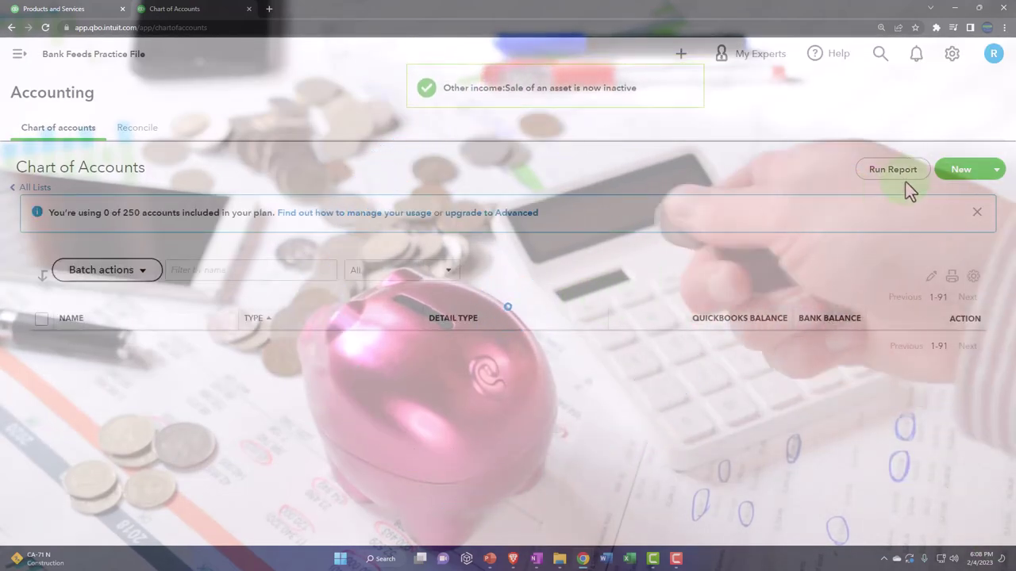
{"action": "left_click_drag", "start_coordinate": [1007, 191], "coordinate": [979, 522]}
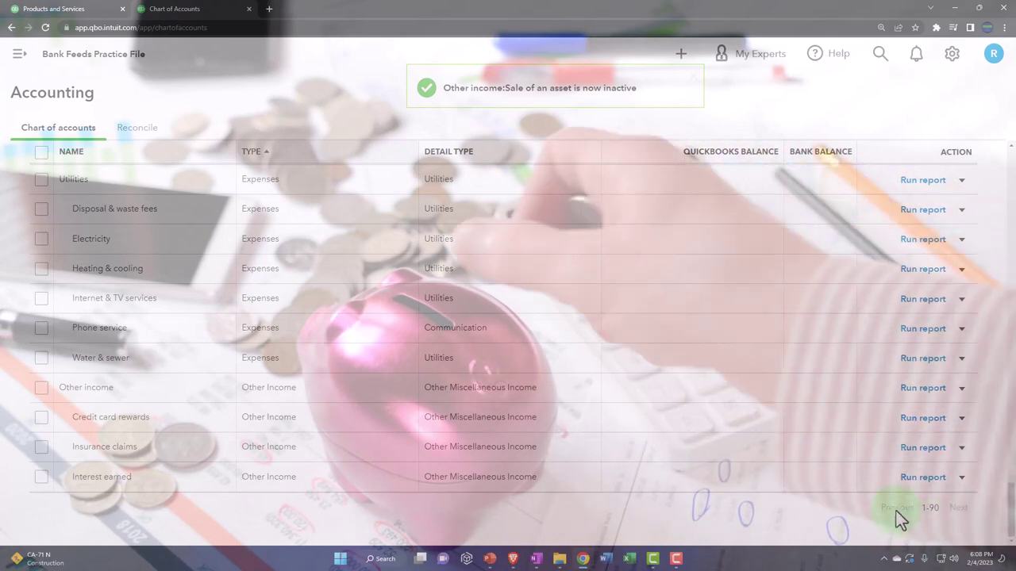
{"action": "left_click", "coordinate": [960, 479]}
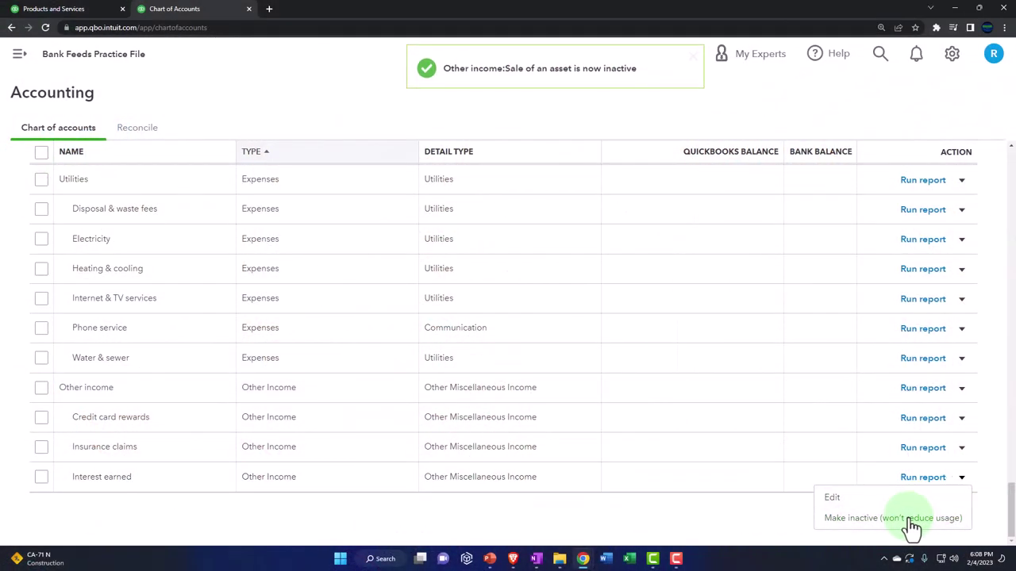
{"action": "left_click", "coordinate": [910, 520]}
{"action": "left_click", "coordinate": [586, 313]}
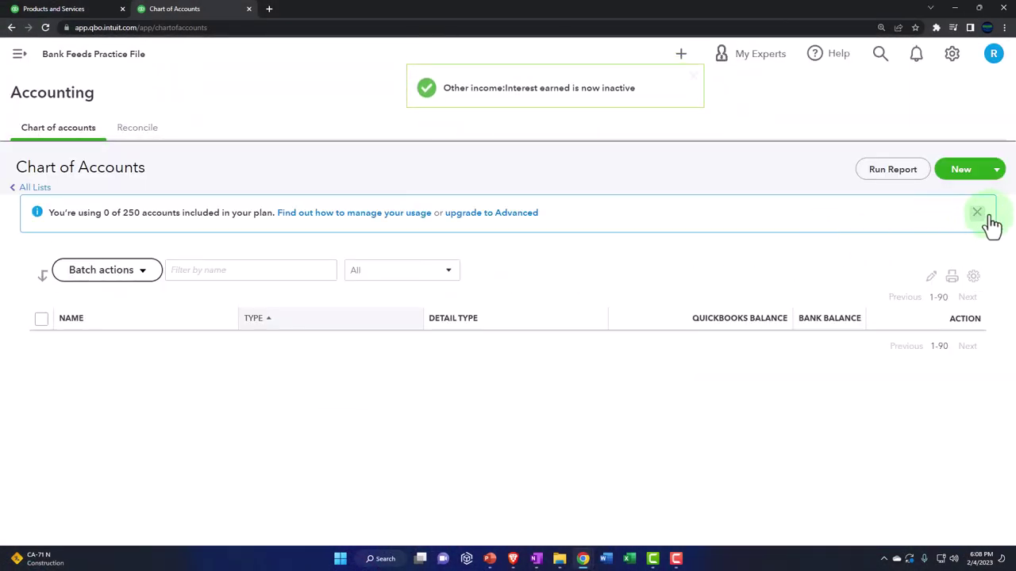
Inactivate the Insurance claims and Credit card rewards sub-accounts of Other income.
{"action": "left_click_drag", "start_coordinate": [1010, 220], "coordinate": [1009, 524]}
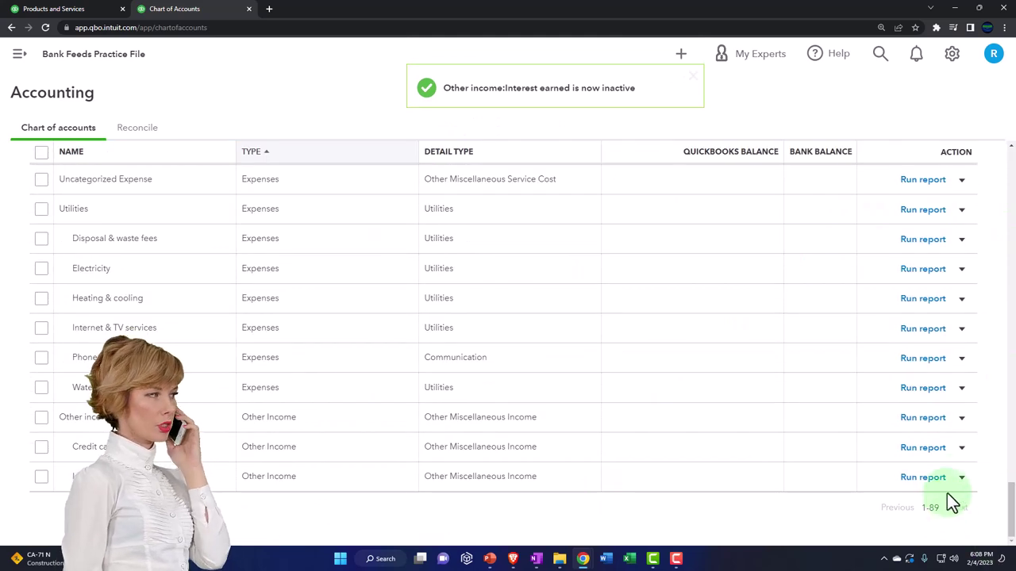
{"action": "left_click", "coordinate": [913, 518]}
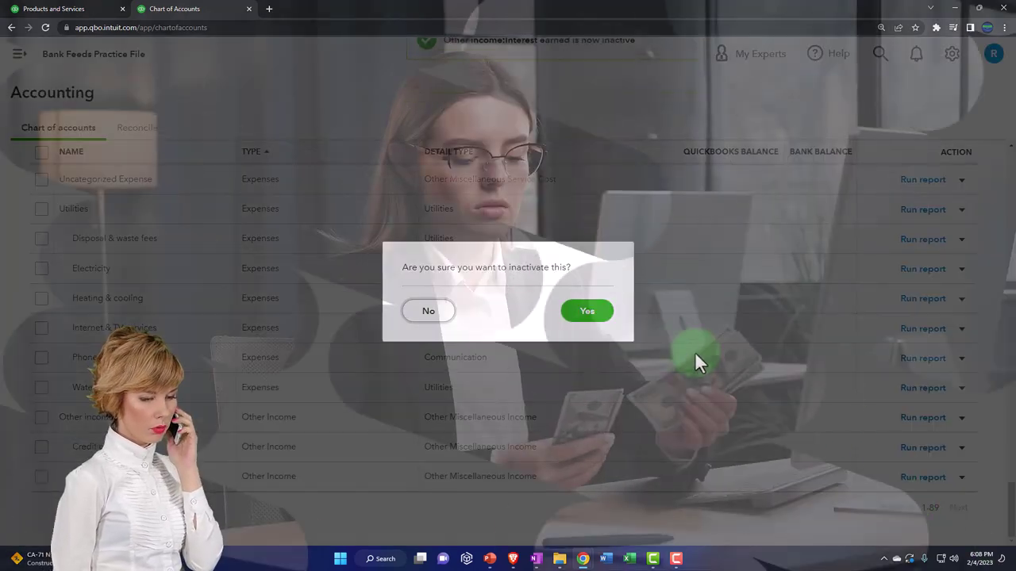
{"action": "left_click", "coordinate": [586, 313]}
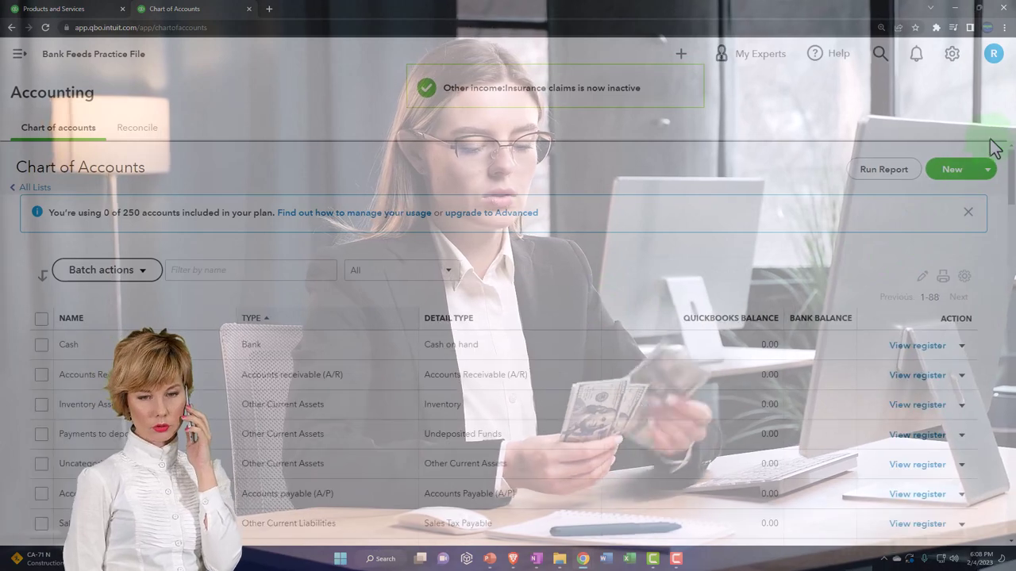
{"action": "left_click_drag", "start_coordinate": [1009, 159], "coordinate": [999, 500]}
{"action": "left_click", "coordinate": [961, 490]}
{"action": "left_click", "coordinate": [908, 532]}
{"action": "left_click", "coordinate": [601, 314]}
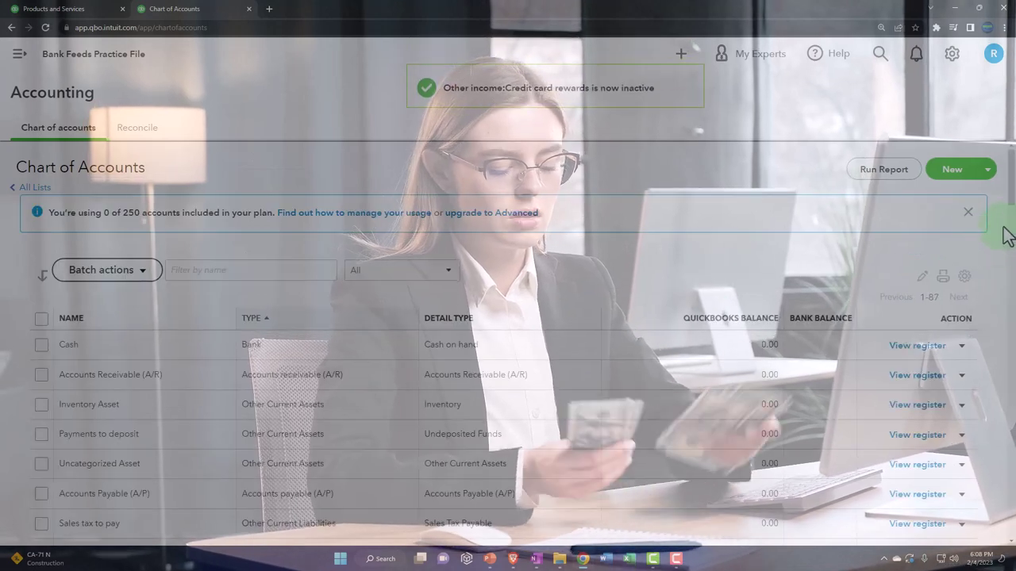
Make the Other income parent account at the end of the accounts list inactive.
{"action": "left_click_drag", "start_coordinate": [1008, 171], "coordinate": [1002, 518]}
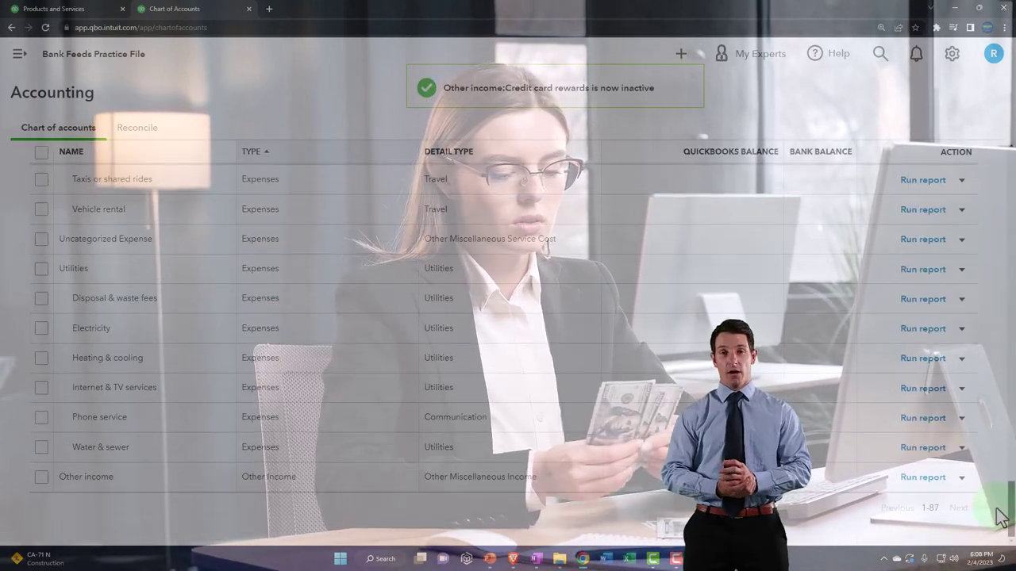
{"action": "left_click", "coordinate": [961, 477]}
{"action": "left_click", "coordinate": [913, 522]}
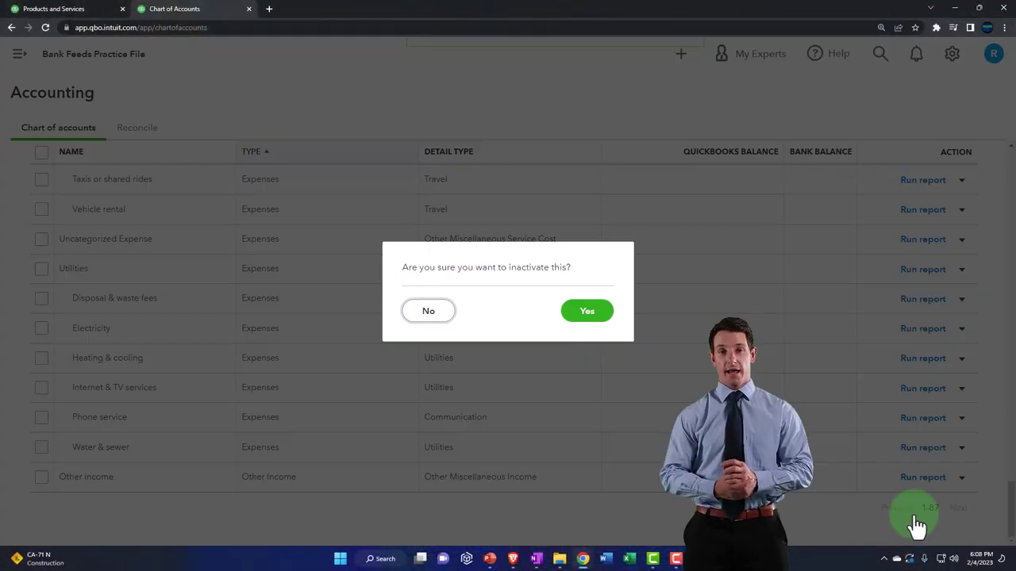
{"action": "left_click", "coordinate": [601, 314]}
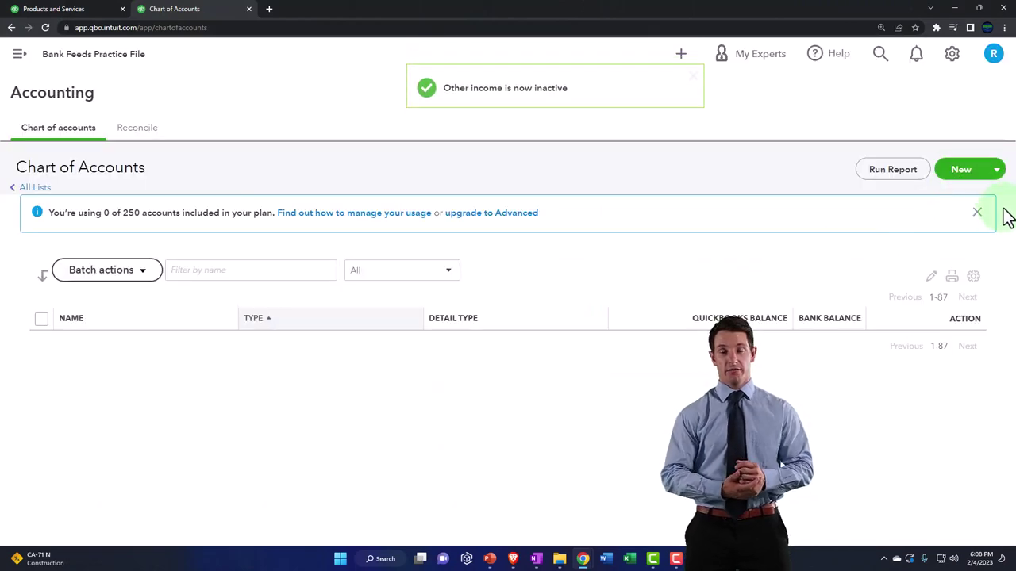
Inactivate the Water & sewer and Phone service sub-accounts under Utilities.
{"action": "left_click_drag", "start_coordinate": [1012, 204], "coordinate": [1000, 519]}
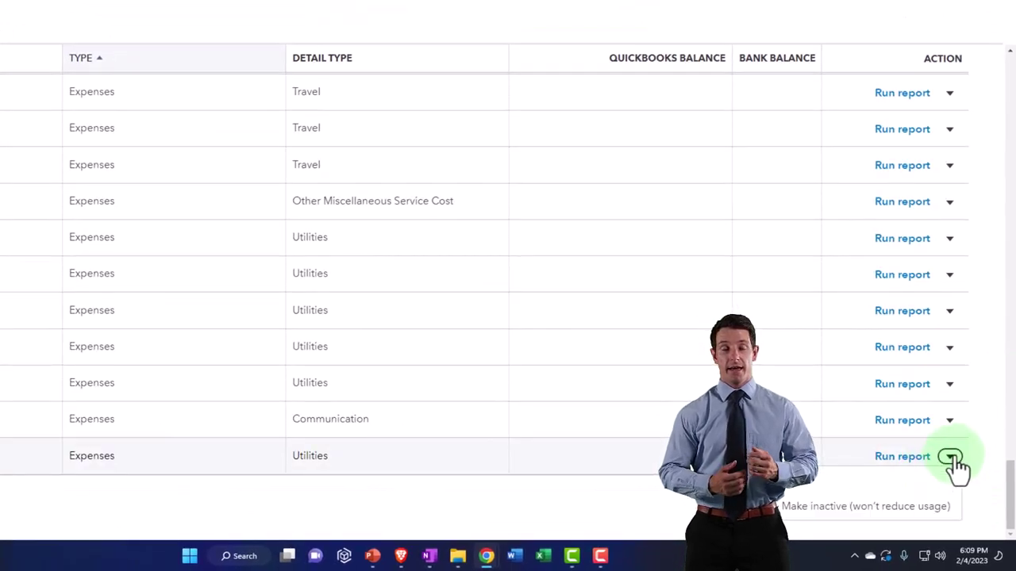
{"action": "left_click", "coordinate": [860, 509]}
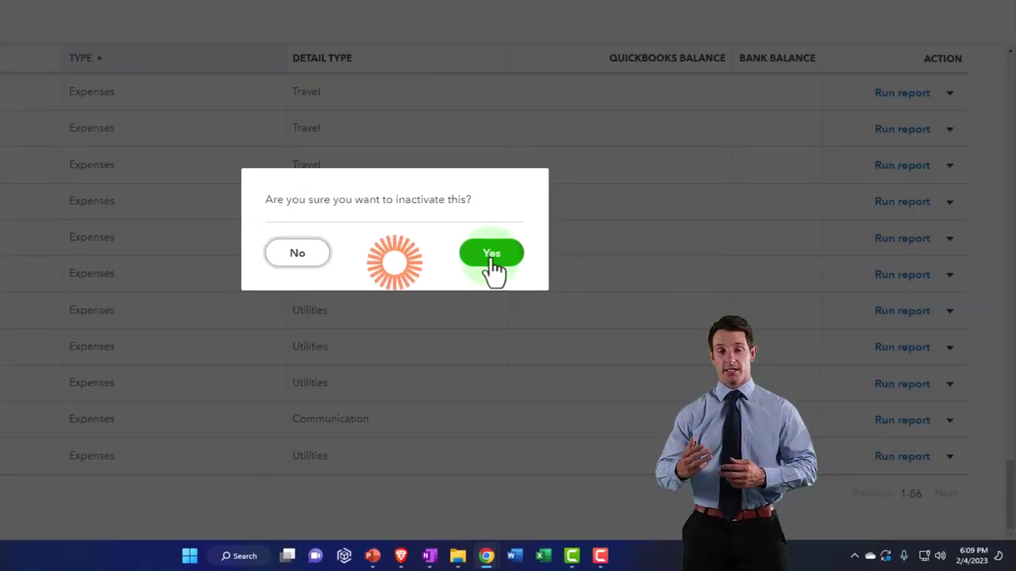
{"action": "left_click", "coordinate": [491, 254]}
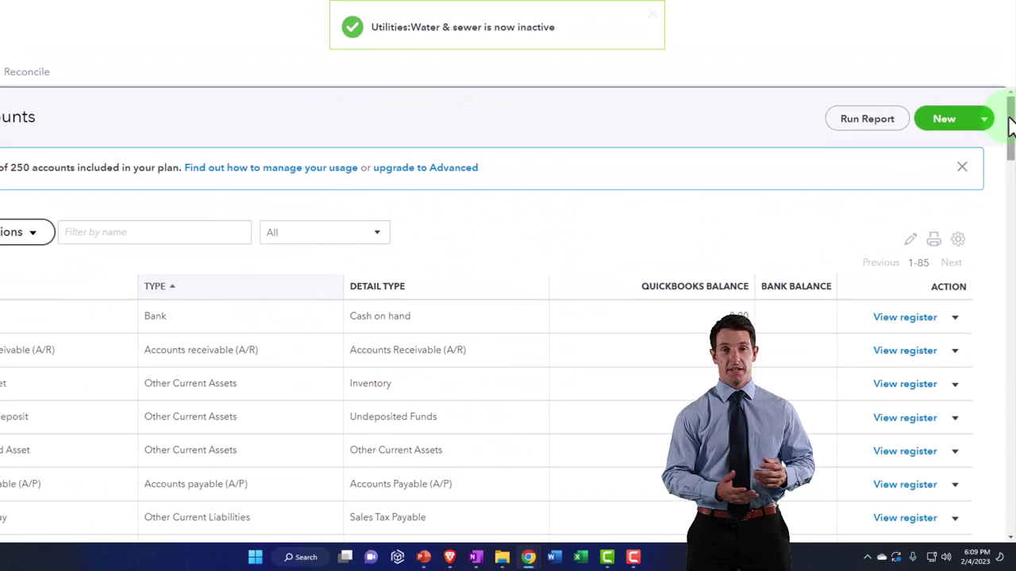
{"action": "left_click_drag", "start_coordinate": [1010, 127], "coordinate": [987, 536]}
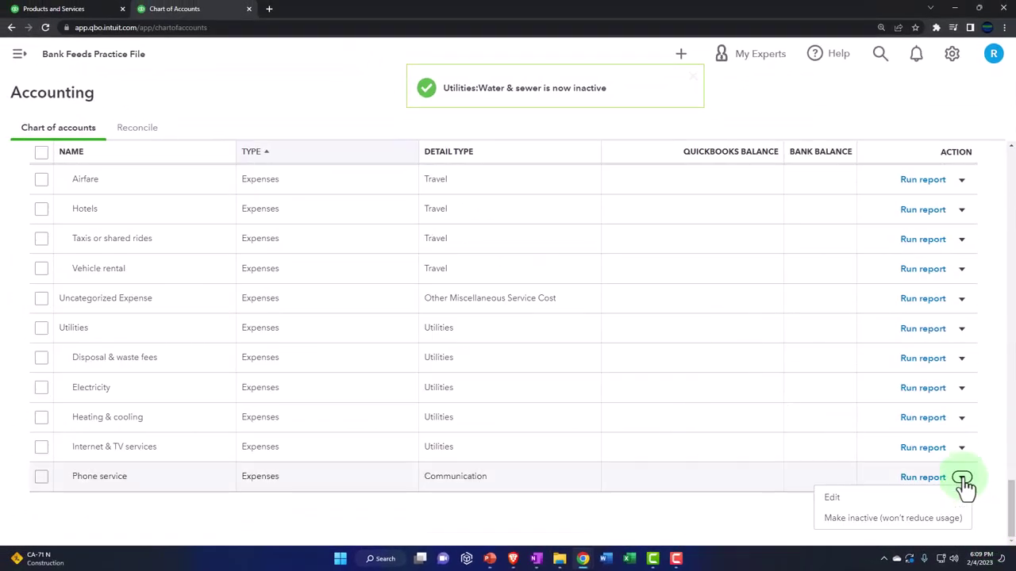
{"action": "left_click", "coordinate": [892, 519]}
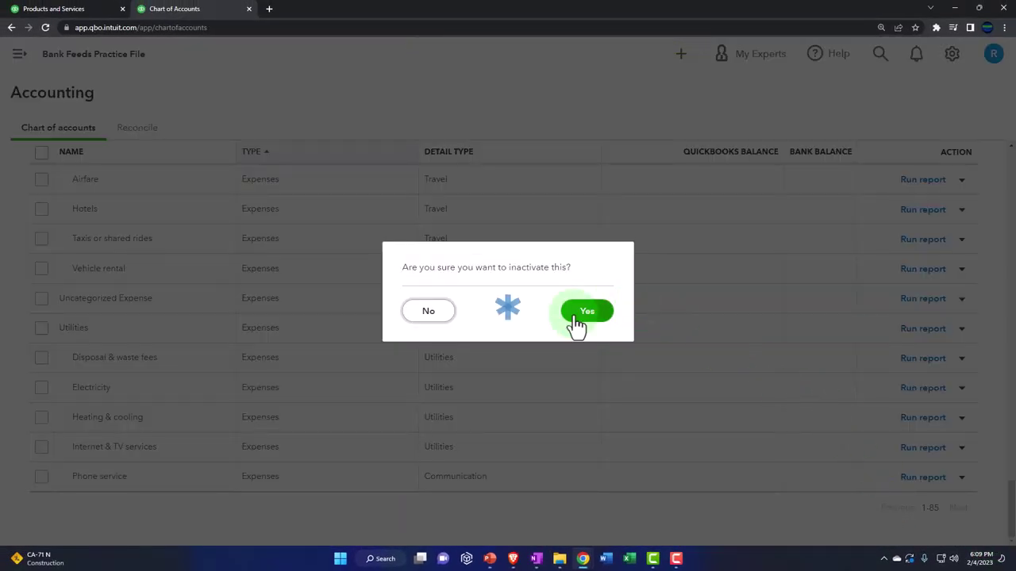
{"action": "left_click", "coordinate": [579, 313]}
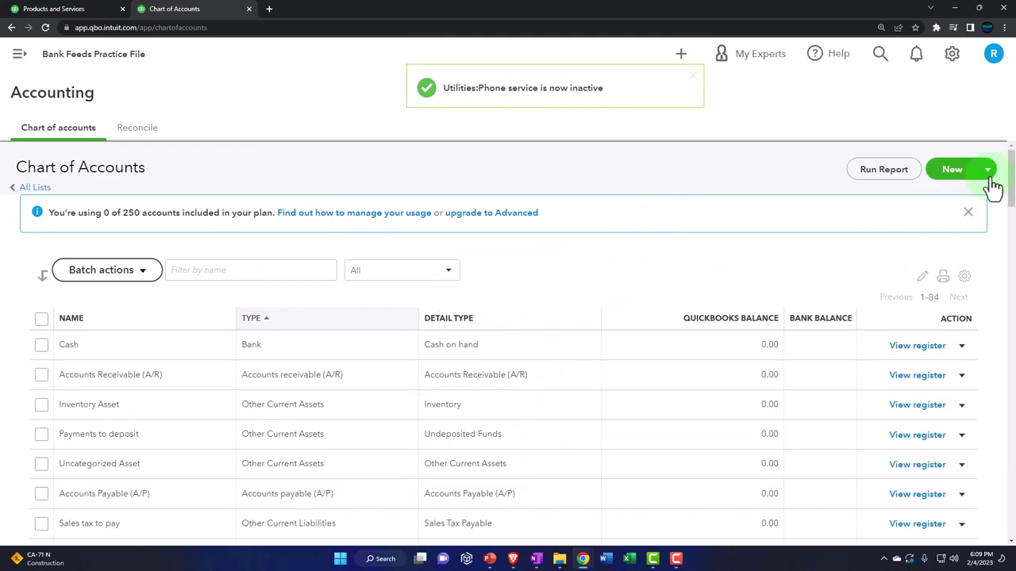
Make the Internet & TV services and Heating & cooling sub-accounts of Utilities inactive.
{"action": "left_click_drag", "start_coordinate": [1006, 168], "coordinate": [981, 508]}
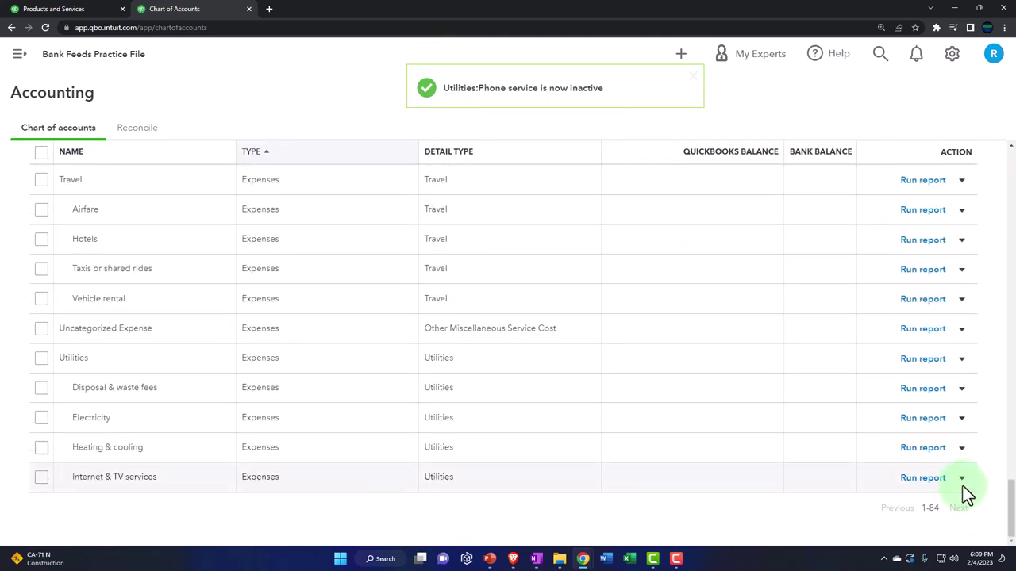
{"action": "left_click", "coordinate": [899, 521]}
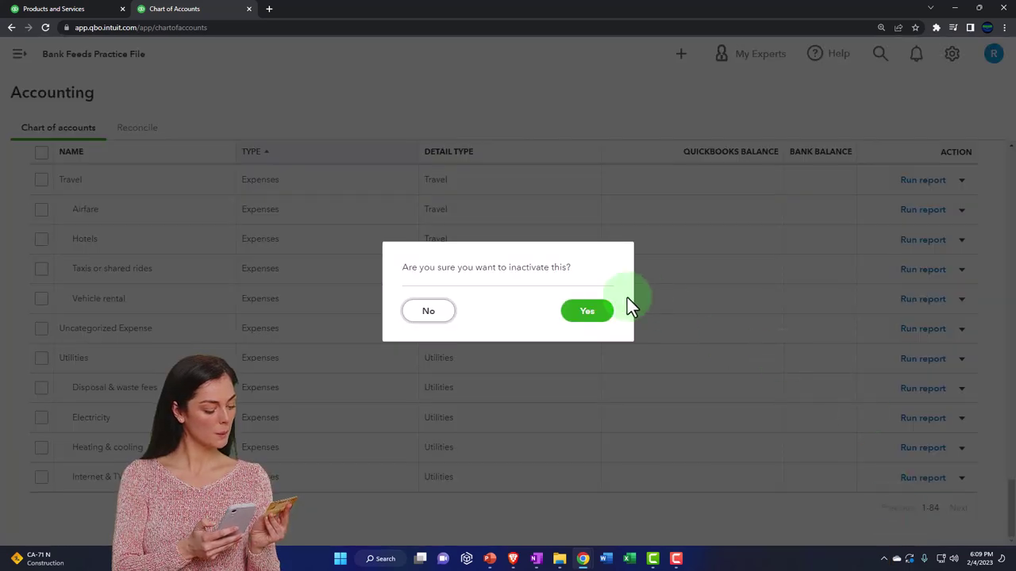
{"action": "left_click", "coordinate": [605, 312]}
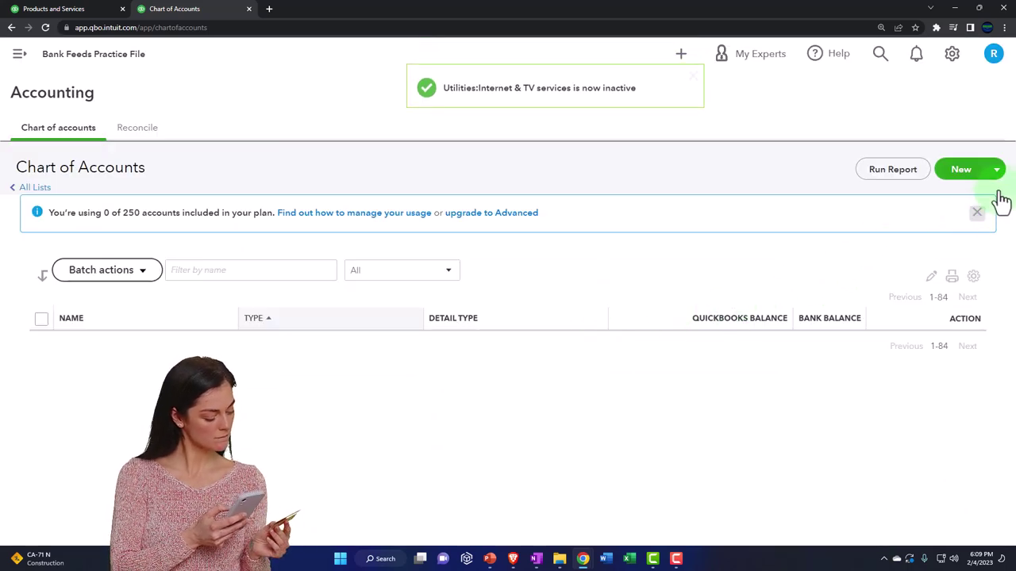
{"action": "left_click_drag", "start_coordinate": [1011, 169], "coordinate": [997, 500]}
{"action": "left_click", "coordinate": [961, 478]}
{"action": "left_click", "coordinate": [878, 521]}
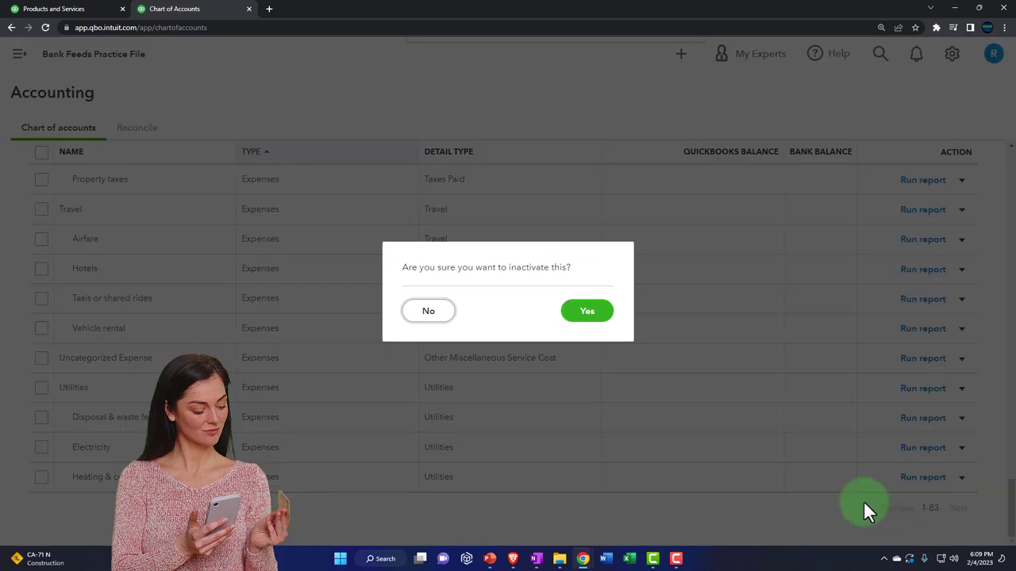
{"action": "left_click", "coordinate": [587, 311]}
Inactivate the Electricity and Disposal & waste fees sub-accounts under Utilities.
{"action": "left_click_drag", "start_coordinate": [1011, 174], "coordinate": [1006, 499]}
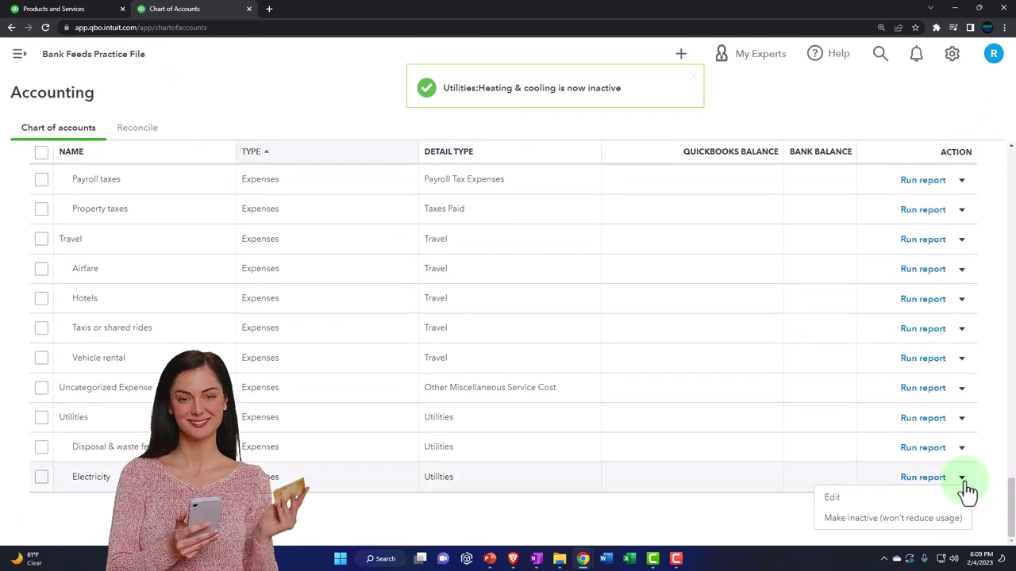
{"action": "left_click", "coordinate": [878, 518]}
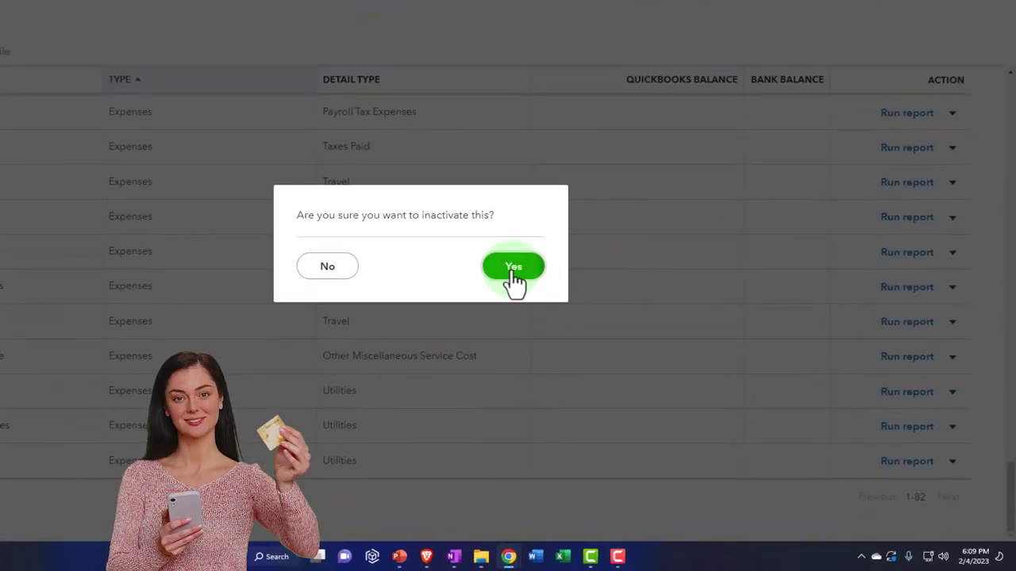
{"action": "left_click", "coordinate": [587, 311]}
{"action": "left_click_drag", "start_coordinate": [1009, 95], "coordinate": [981, 517]}
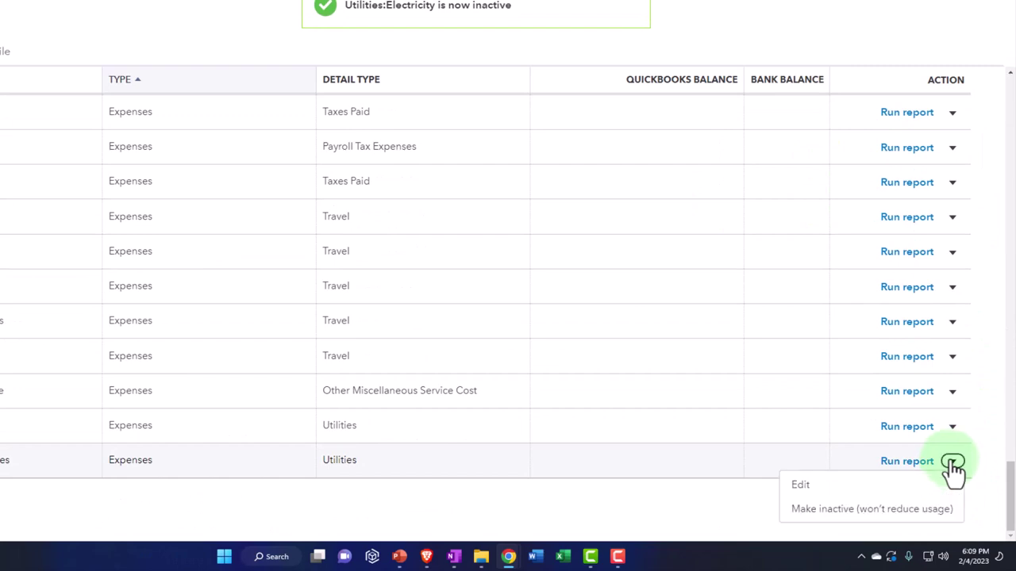
{"action": "left_click", "coordinate": [881, 511]}
{"action": "left_click", "coordinate": [560, 295]}
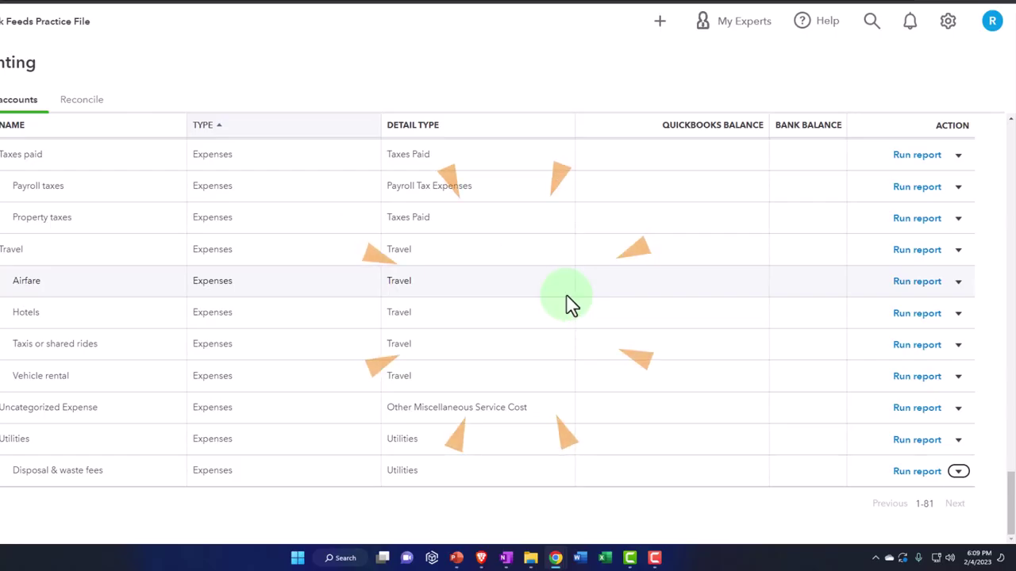
Make the Utilities parent expense account at the end of the accounts list inactive.
{"action": "left_click_drag", "start_coordinate": [1007, 167], "coordinate": [1011, 500]}
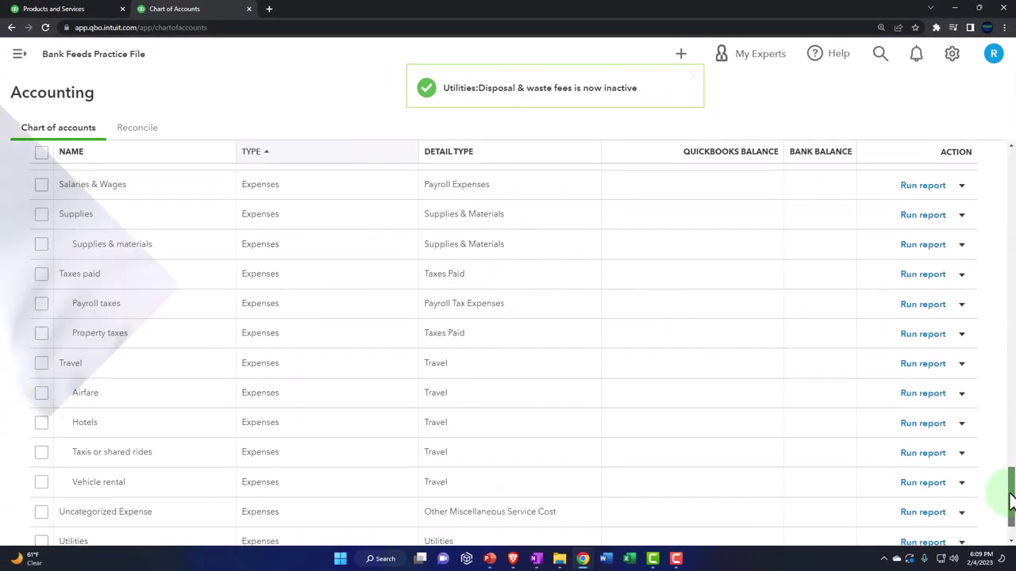
{"action": "scroll", "coordinate": [1000, 501], "scroll_direction": "down", "scroll_amount": 2}
{"action": "left_click", "coordinate": [963, 479]}
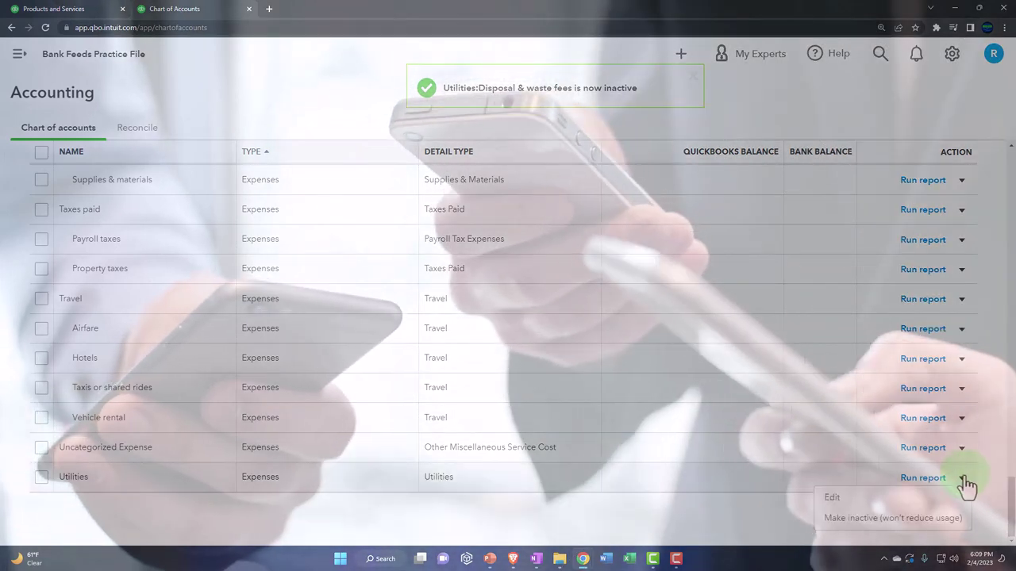
{"action": "left_click", "coordinate": [919, 518]}
{"action": "left_click", "coordinate": [595, 316]}
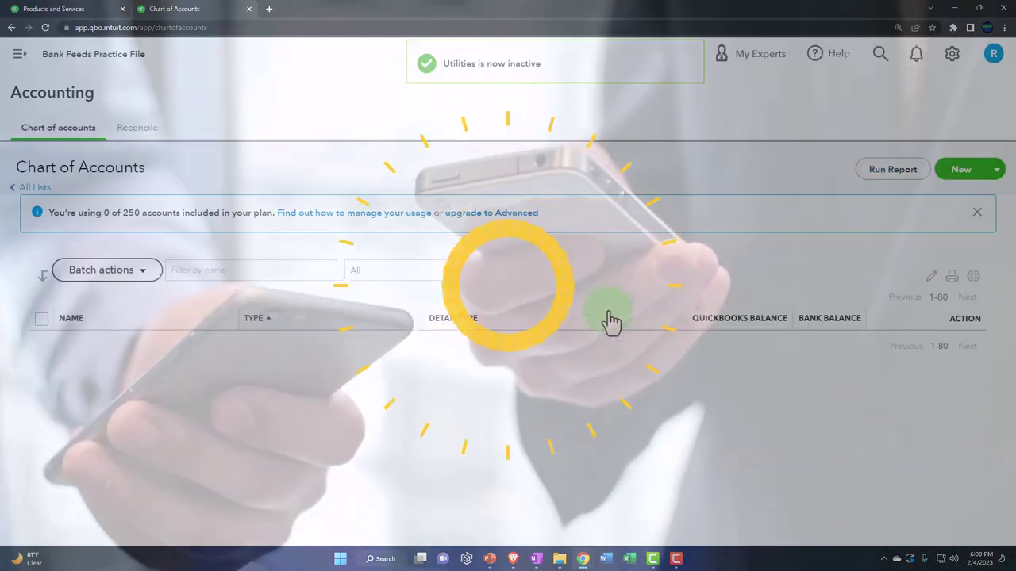
Inactivate the Vehicle rental and Taxis or shared rides sub-accounts under Travel, keeping Uncategorized Expense active.
{"action": "left_click_drag", "start_coordinate": [1007, 190], "coordinate": [993, 522]}
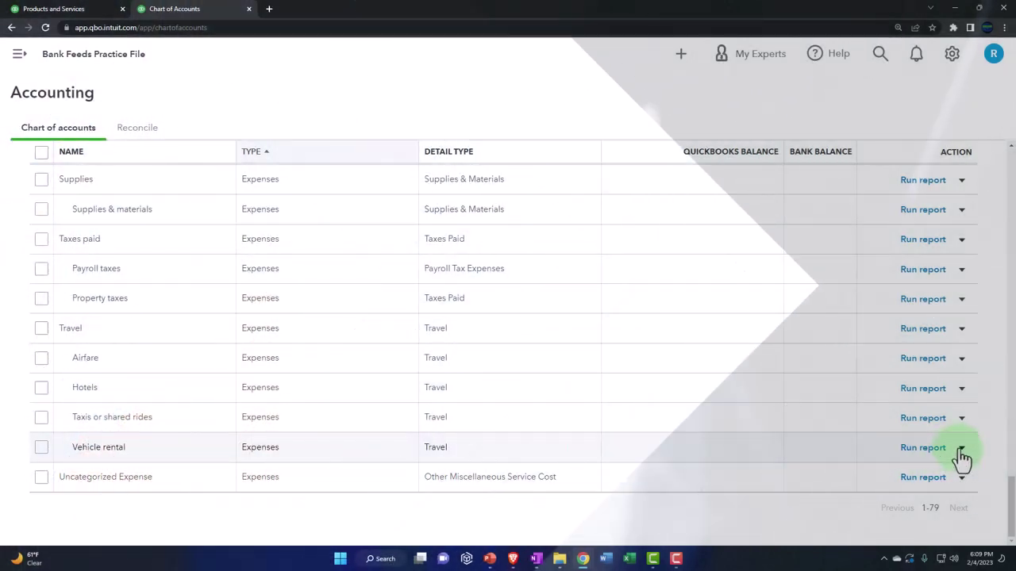
{"action": "left_click", "coordinate": [961, 449]}
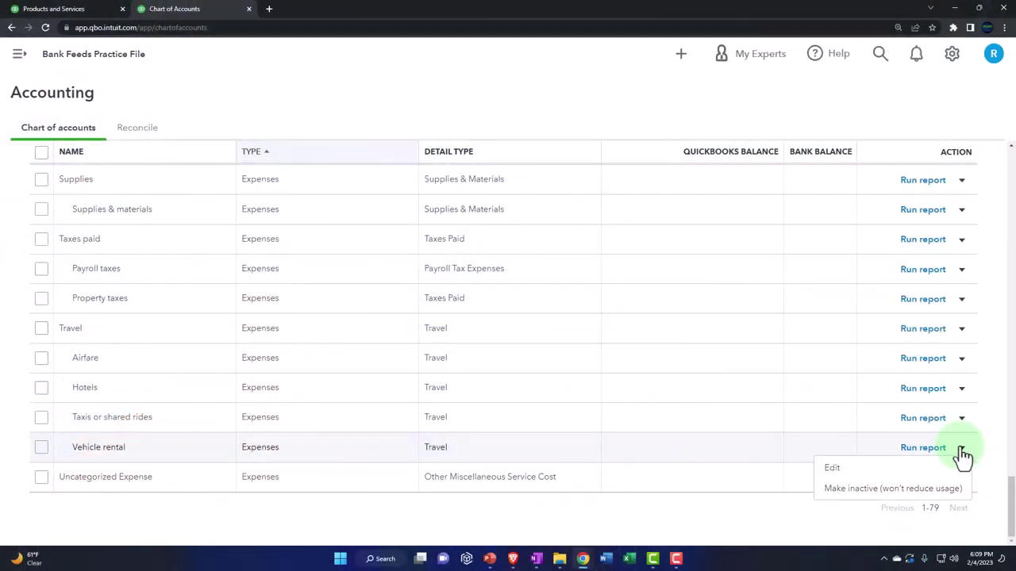
{"action": "left_click", "coordinate": [921, 492]}
{"action": "left_click", "coordinate": [586, 312]}
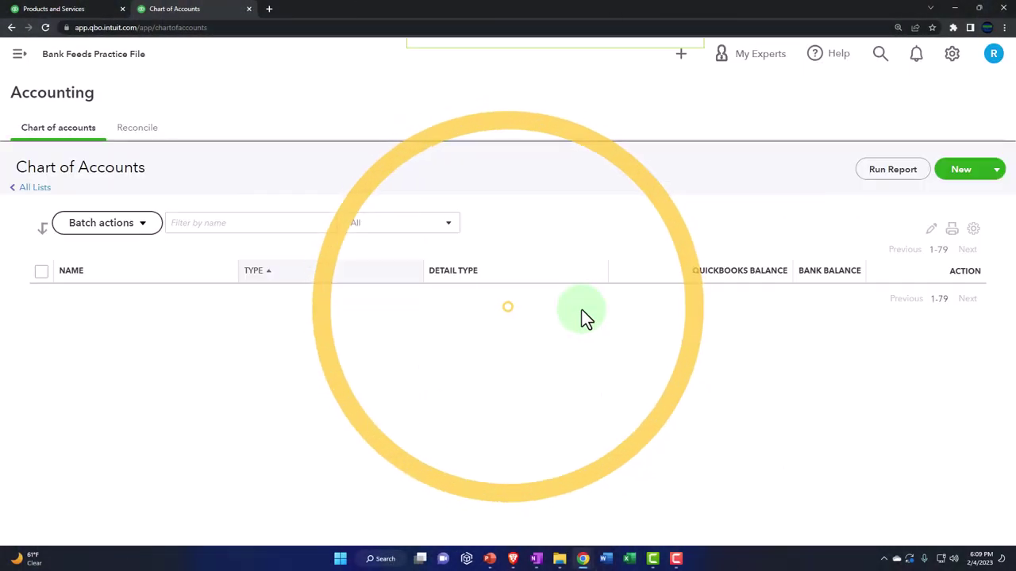
{"action": "left_click_drag", "start_coordinate": [1013, 163], "coordinate": [984, 503]}
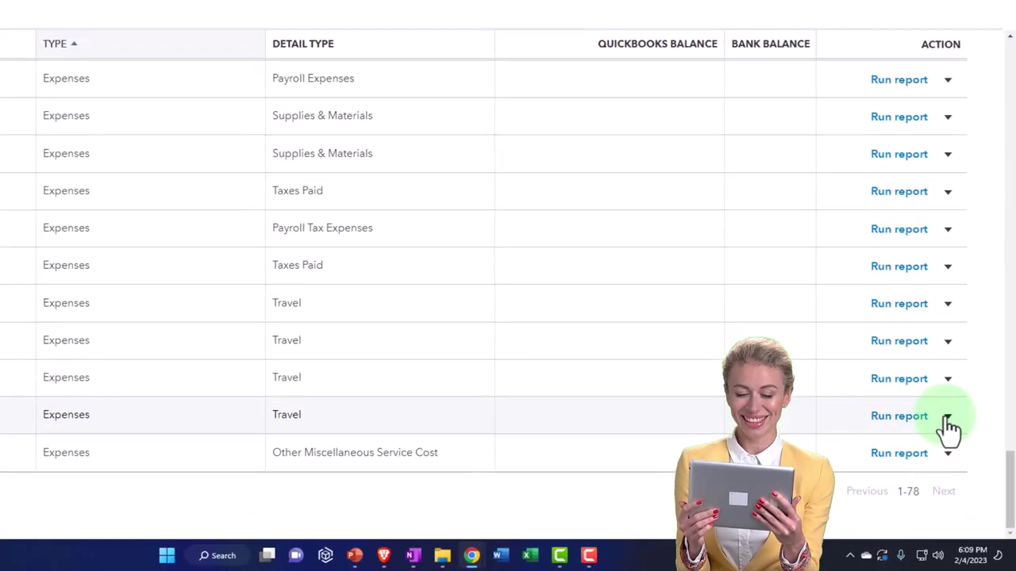
{"action": "left_click", "coordinate": [873, 469]}
{"action": "left_click", "coordinate": [476, 243]}
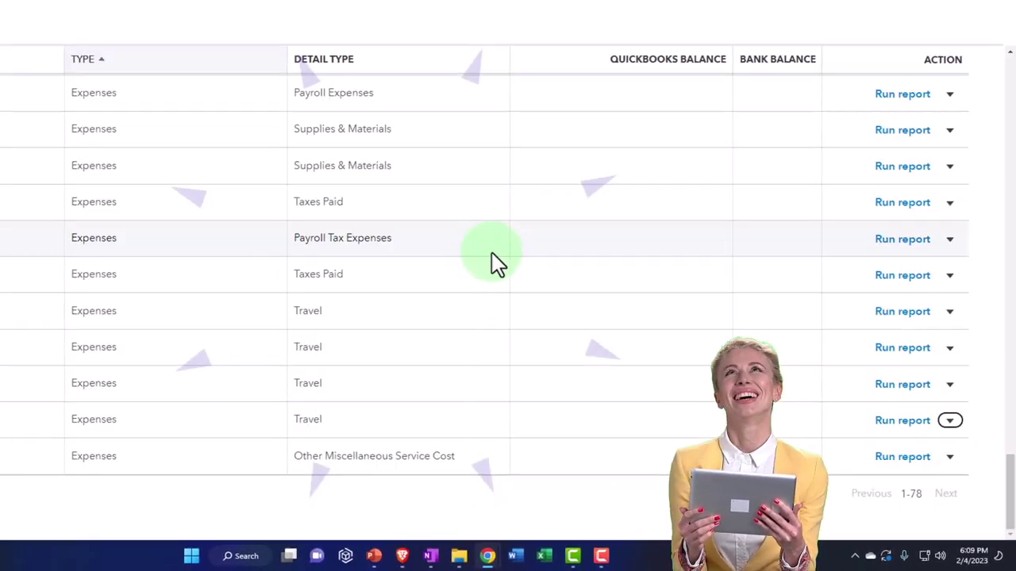
{"action": "left_click_drag", "start_coordinate": [1007, 163], "coordinate": [976, 518]}
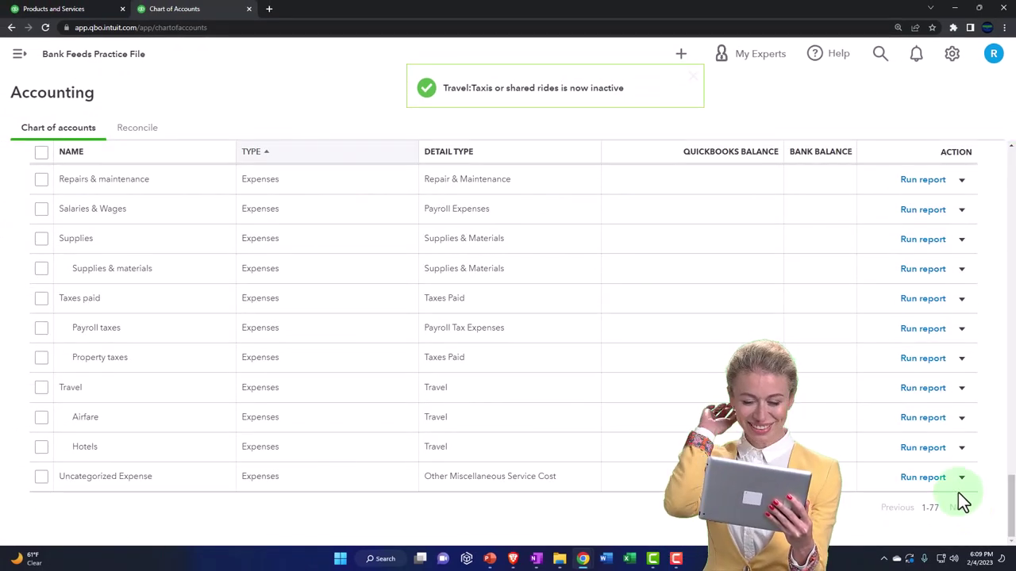
Make the Hotels and Airfare sub-accounts under Travel inactive.
{"action": "left_click", "coordinate": [961, 448]}
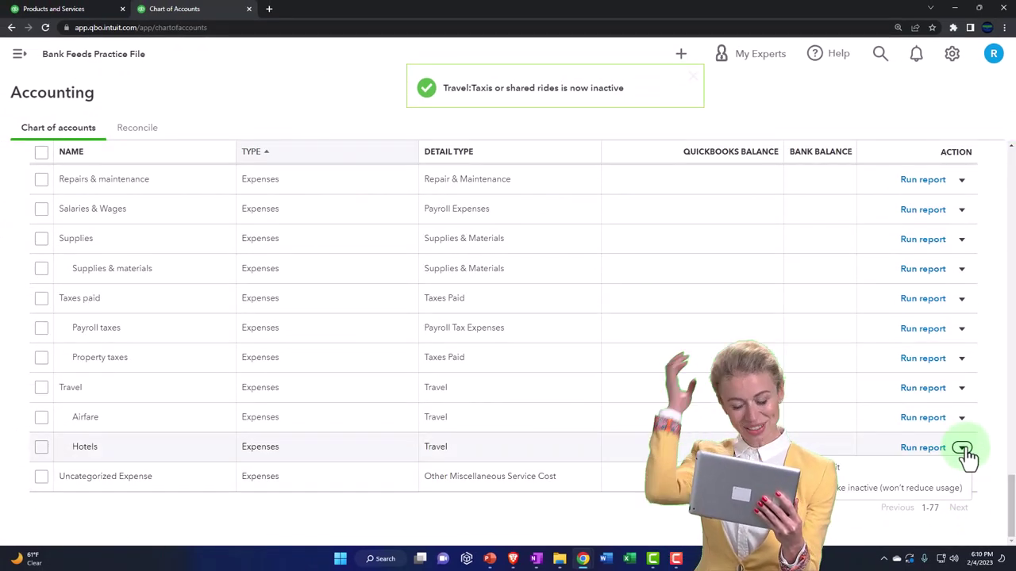
{"action": "left_click", "coordinate": [883, 480]}
{"action": "left_click", "coordinate": [587, 311]}
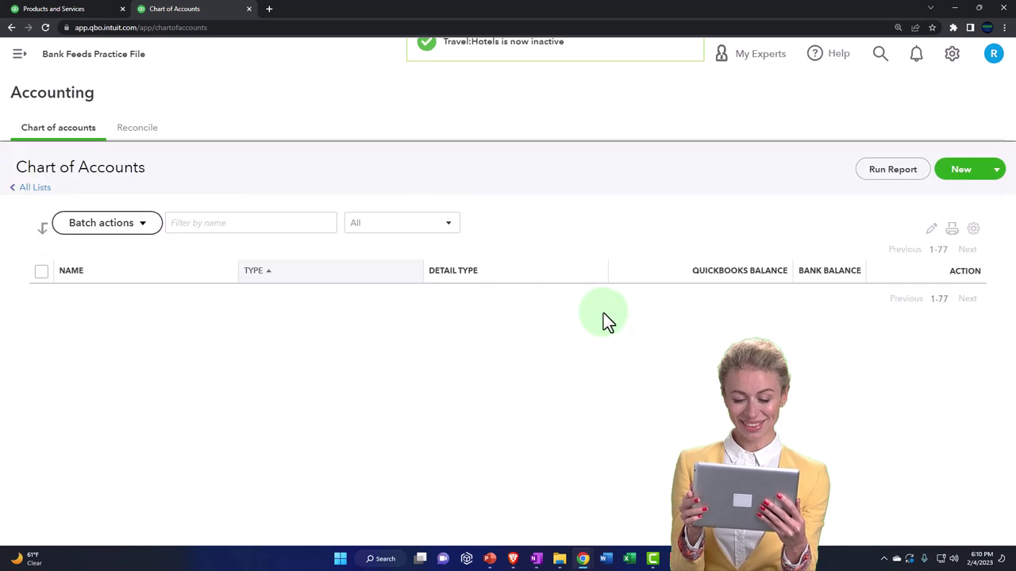
{"action": "left_click_drag", "start_coordinate": [1009, 178], "coordinate": [971, 515]}
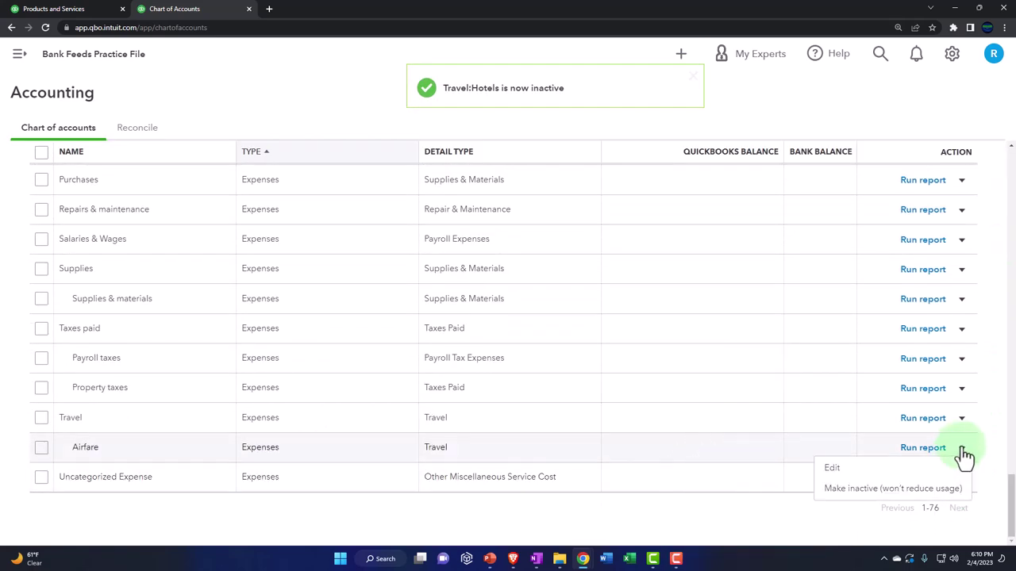
{"action": "left_click", "coordinate": [883, 488]}
{"action": "left_click", "coordinate": [598, 315]}
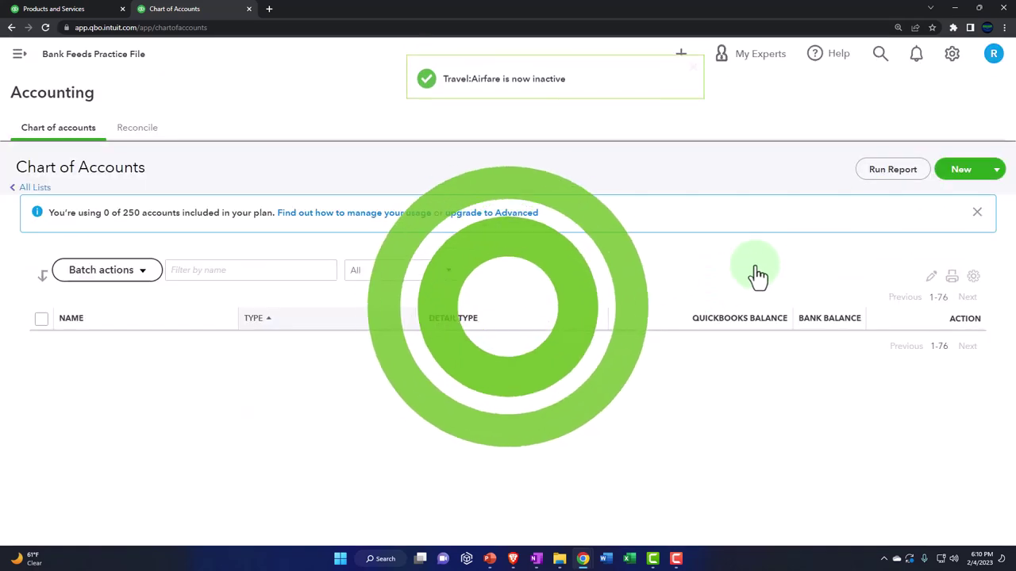
Inactivate the Travel parent expense account, located just above Uncategorized Expense in the accounts list.
{"action": "left_click_drag", "start_coordinate": [1011, 179], "coordinate": [1008, 512]}
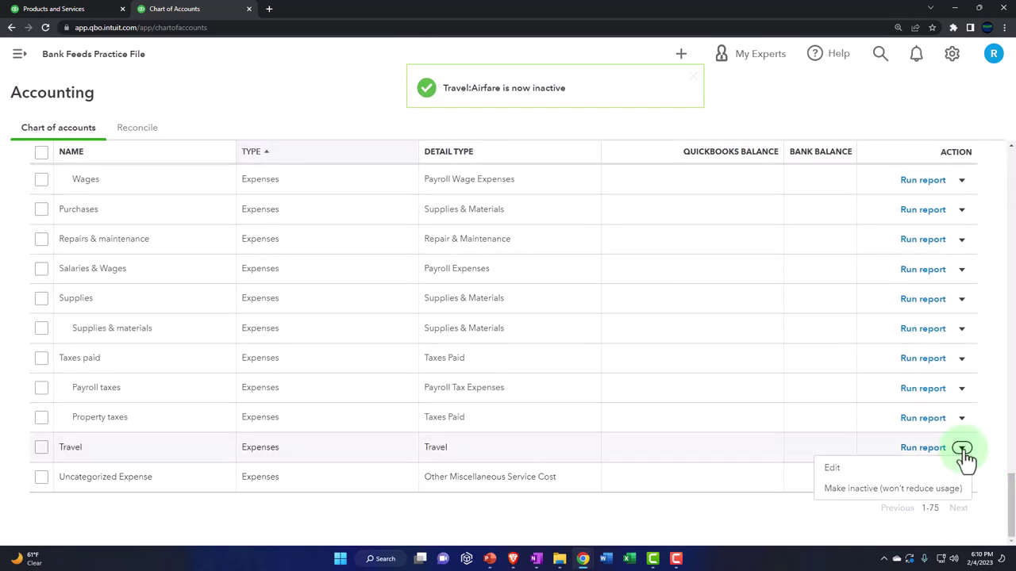
{"action": "left_click", "coordinate": [880, 492]}
{"action": "left_click", "coordinate": [588, 313]}
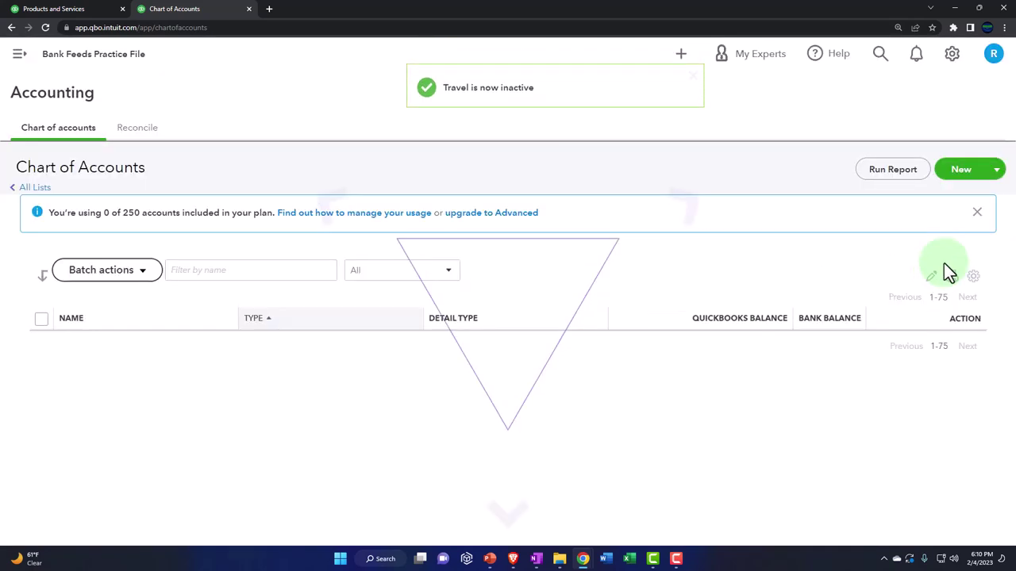
Make the Property taxes and Payroll taxes sub-accounts under Taxes paid inactive.
{"action": "left_click_drag", "start_coordinate": [1011, 181], "coordinate": [1011, 522]}
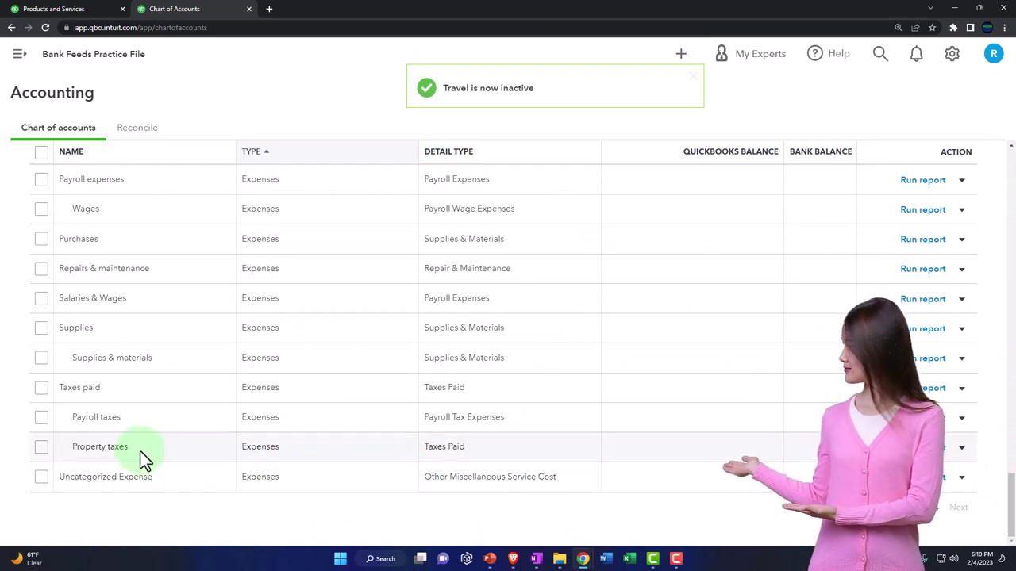
{"action": "left_click", "coordinate": [963, 449]}
{"action": "left_click", "coordinate": [718, 423]}
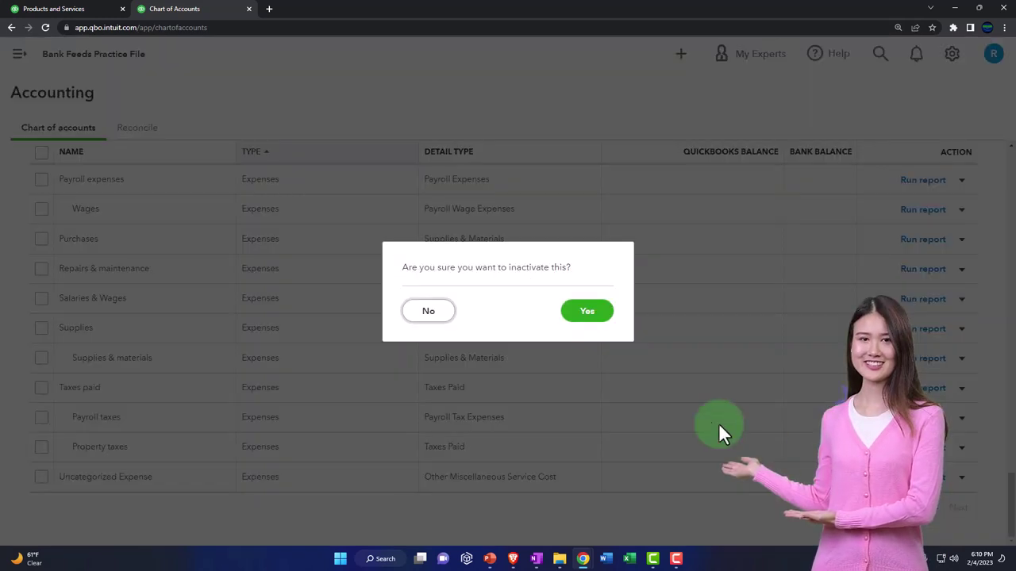
{"action": "left_click", "coordinate": [573, 316]}
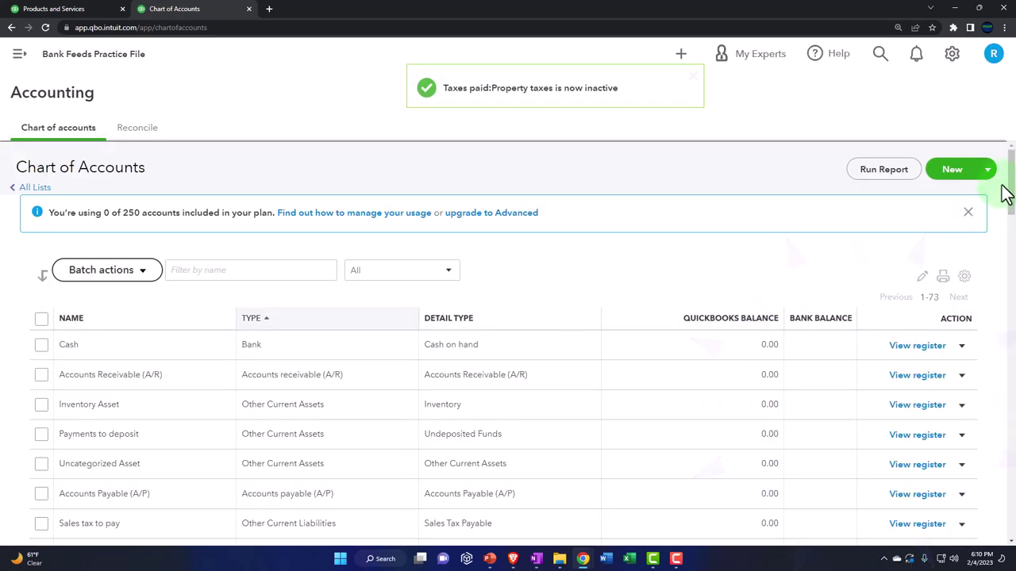
{"action": "left_click_drag", "start_coordinate": [1013, 174], "coordinate": [1006, 516]}
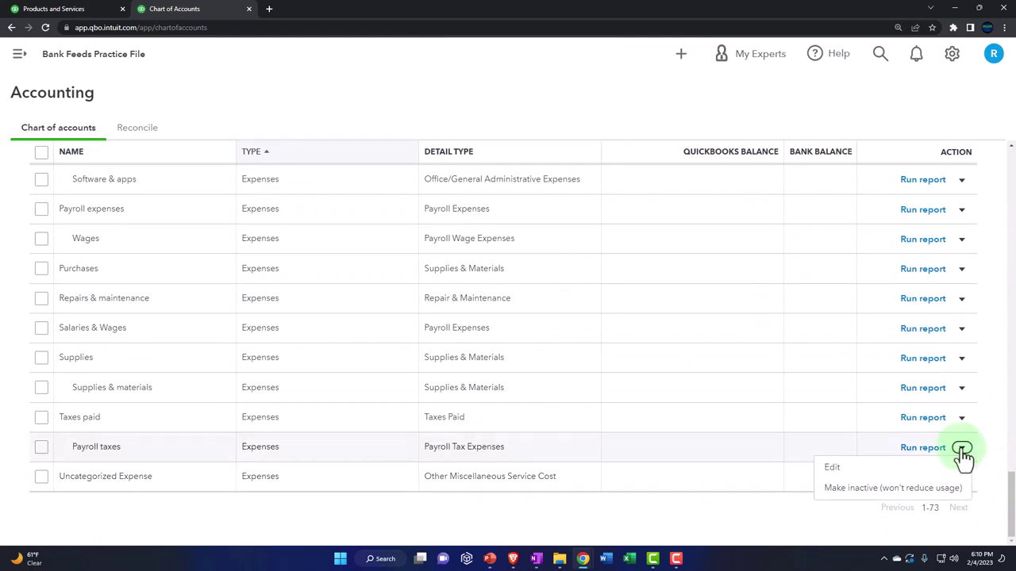
{"action": "left_click", "coordinate": [897, 489]}
{"action": "left_click", "coordinate": [608, 328]}
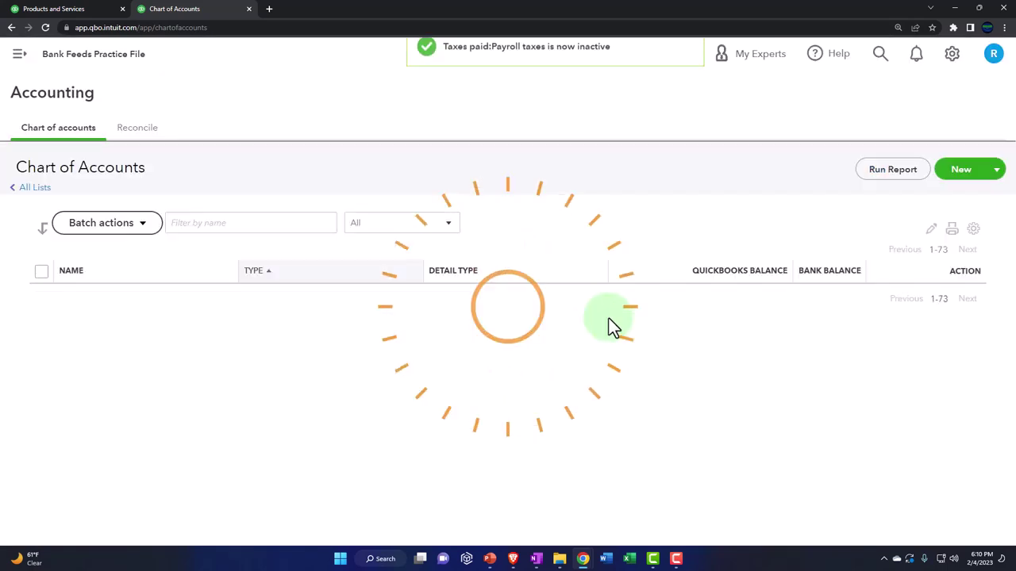
Inactivate the Taxes paid parent expense account near the end of the chart of accounts.
{"action": "left_click_drag", "start_coordinate": [1005, 204], "coordinate": [973, 567]}
{"action": "left_click", "coordinate": [961, 449]}
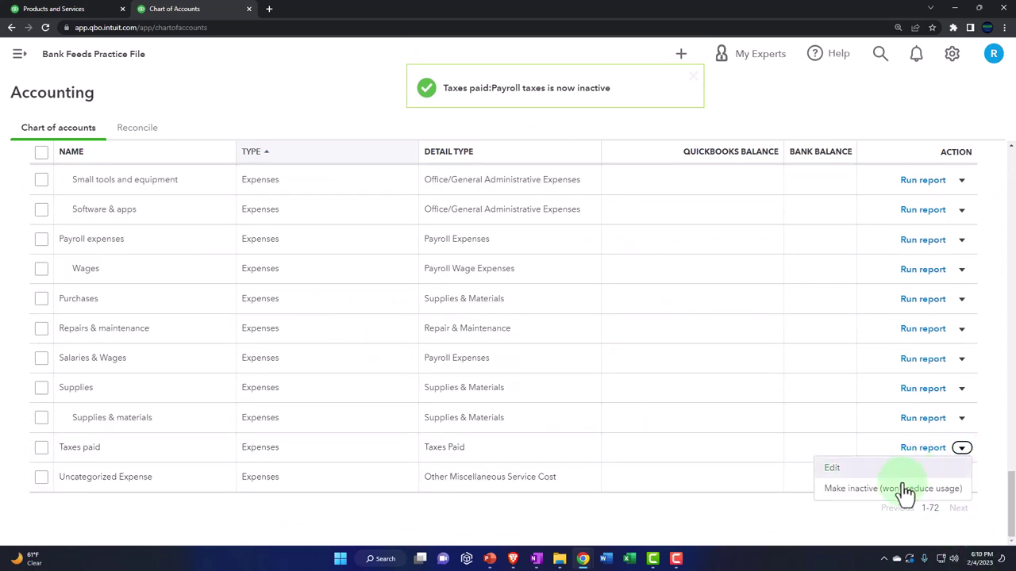
{"action": "left_click", "coordinate": [899, 487]}
{"action": "left_click", "coordinate": [591, 311]}
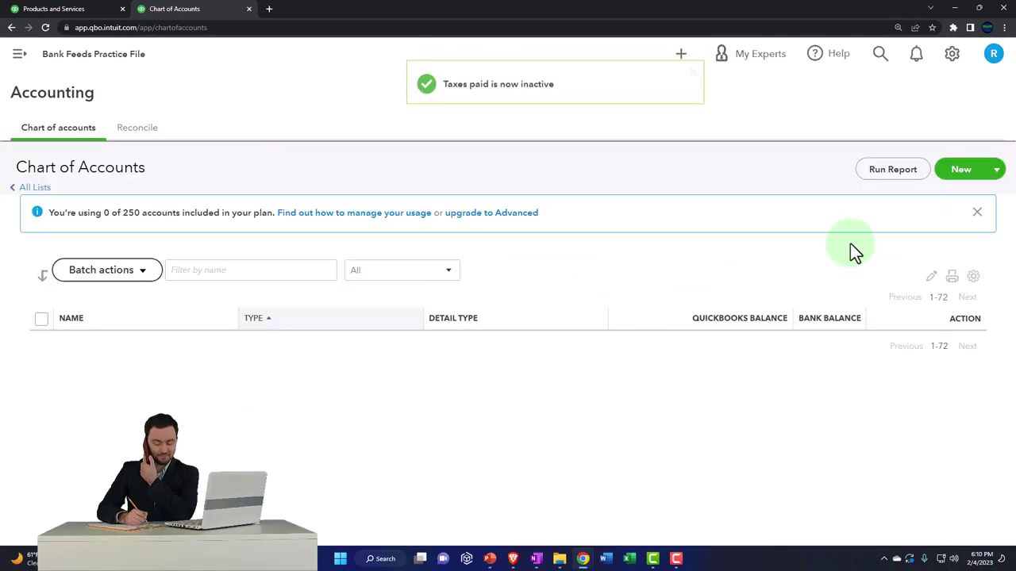
Inactivate the Supplies & materials sub-account and its parent expense account, Supplies.
{"action": "left_click_drag", "start_coordinate": [1012, 190], "coordinate": [984, 526]}
{"action": "left_click", "coordinate": [961, 447]}
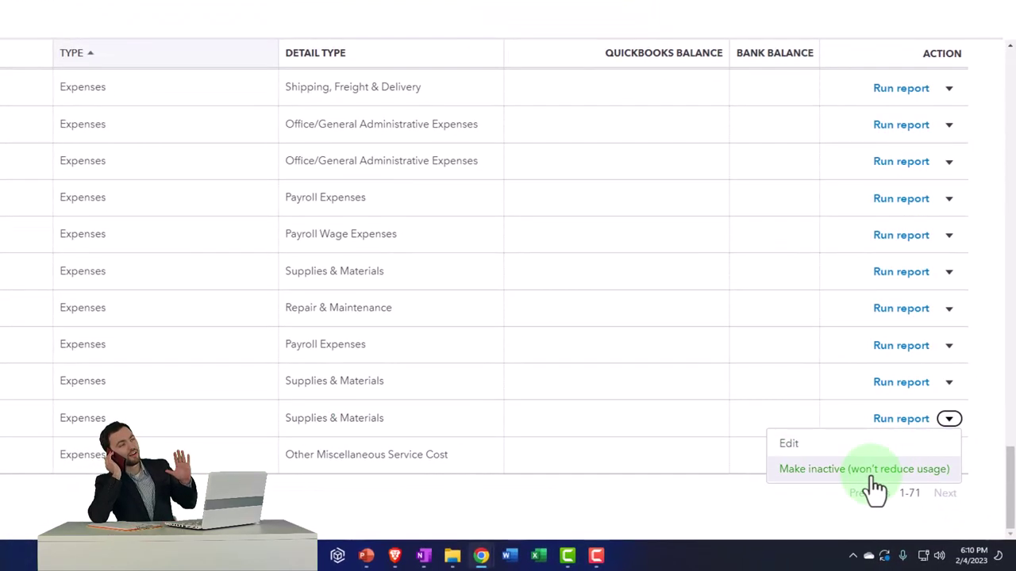
{"action": "left_click", "coordinate": [865, 471]}
{"action": "left_click", "coordinate": [515, 252]}
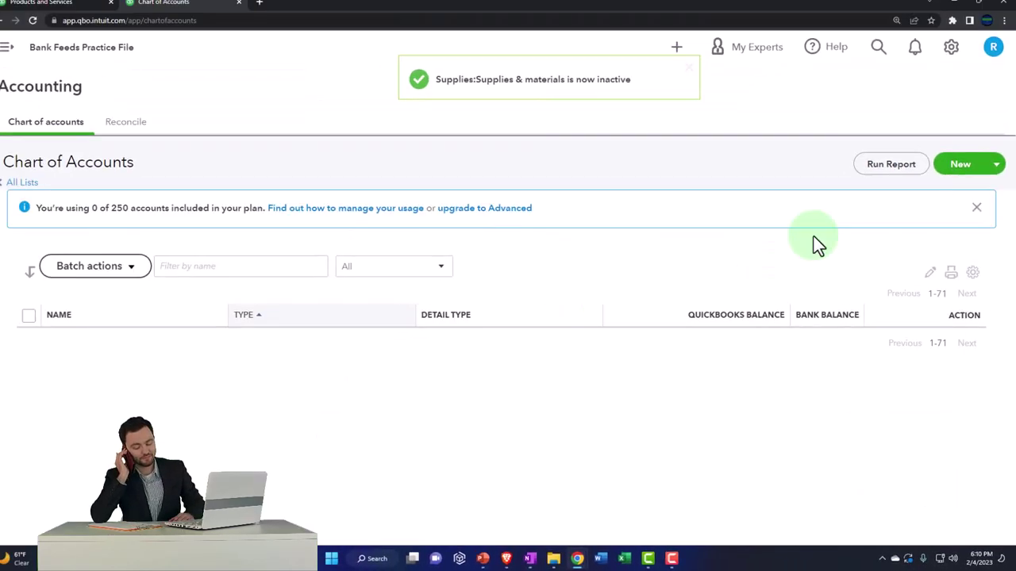
{"action": "left_click_drag", "start_coordinate": [1011, 181], "coordinate": [991, 503]}
{"action": "left_click", "coordinate": [961, 449]}
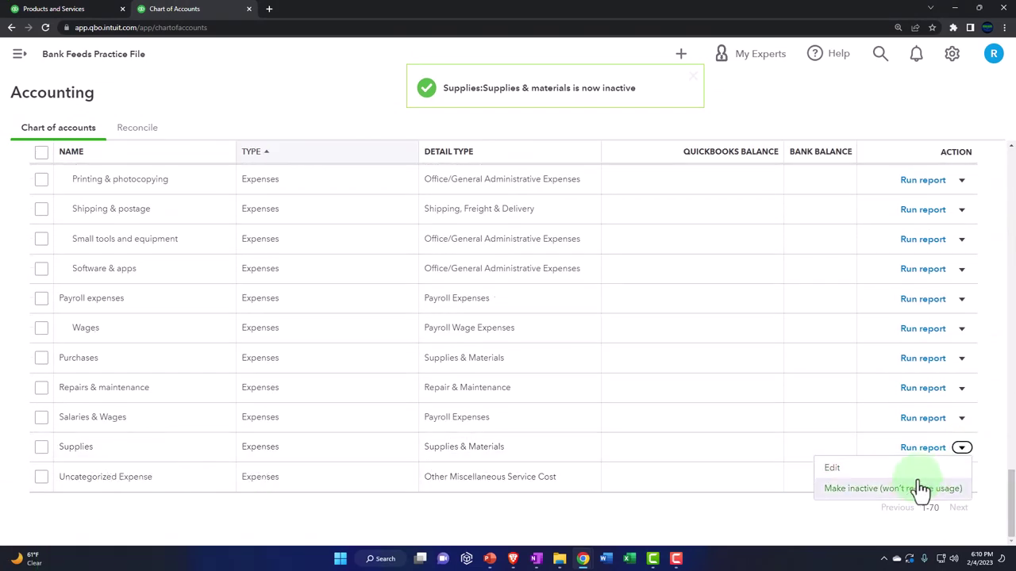
{"action": "left_click", "coordinate": [917, 490]}
{"action": "left_click", "coordinate": [611, 320]}
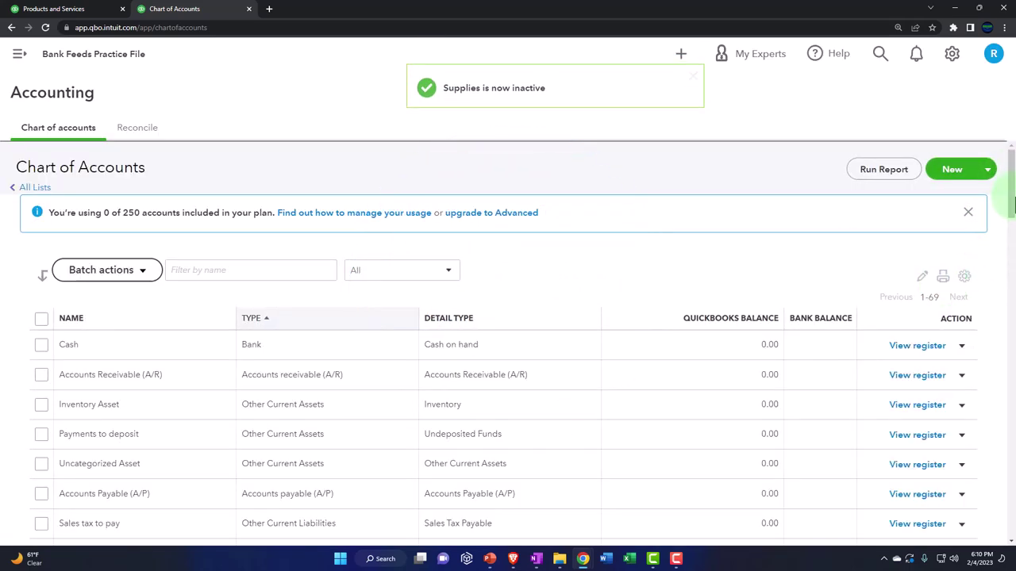
Make the Salaries & Wages and Repairs & maintenance expense accounts inactive.
{"action": "left_click_drag", "start_coordinate": [1008, 181], "coordinate": [987, 508]}
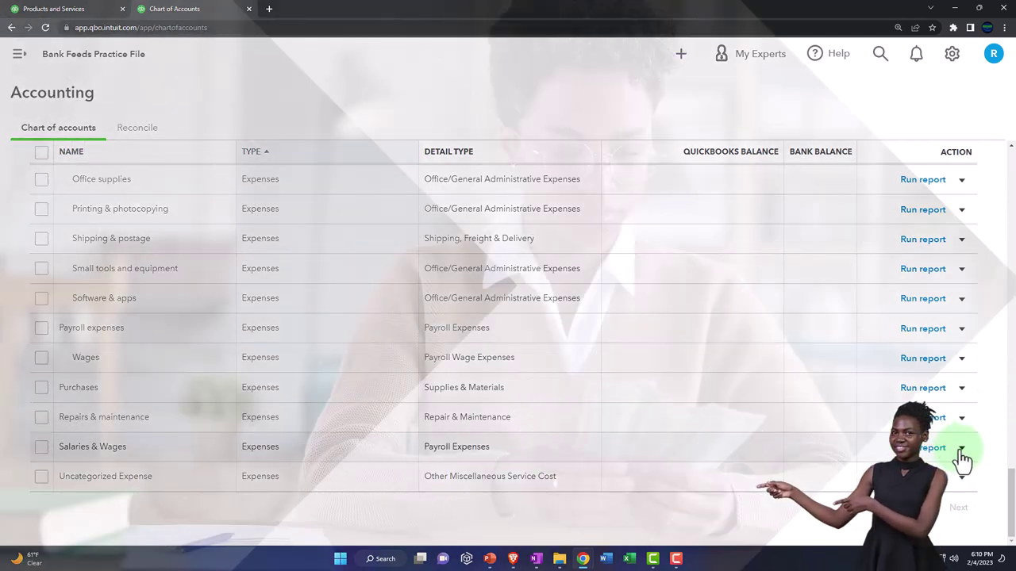
{"action": "left_click", "coordinate": [961, 448]}
{"action": "left_click", "coordinate": [835, 487]}
{"action": "left_click", "coordinate": [589, 311]}
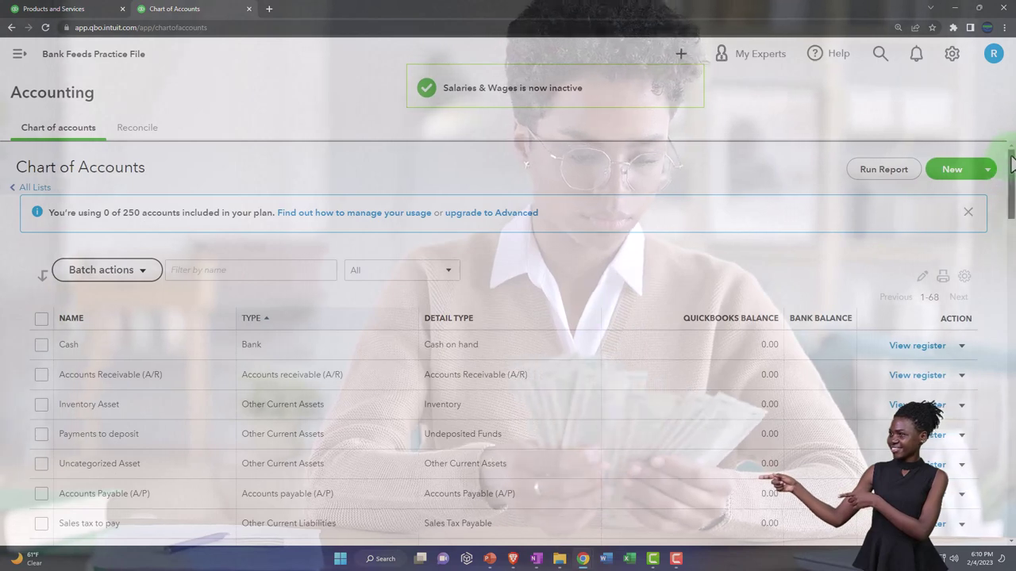
{"action": "left_click_drag", "start_coordinate": [1007, 191], "coordinate": [1004, 512]}
{"action": "left_click", "coordinate": [961, 450]}
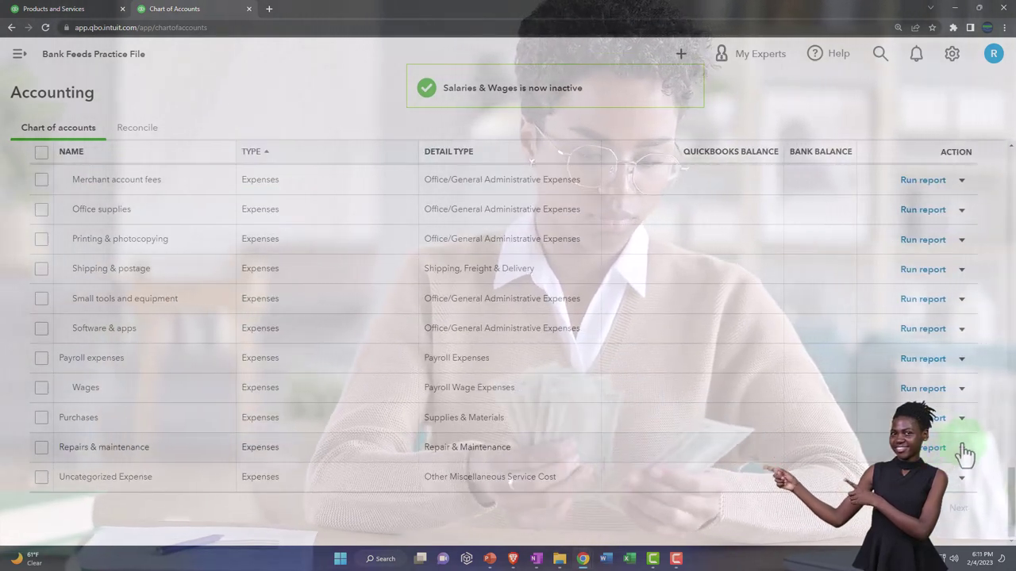
{"action": "left_click", "coordinate": [835, 487]}
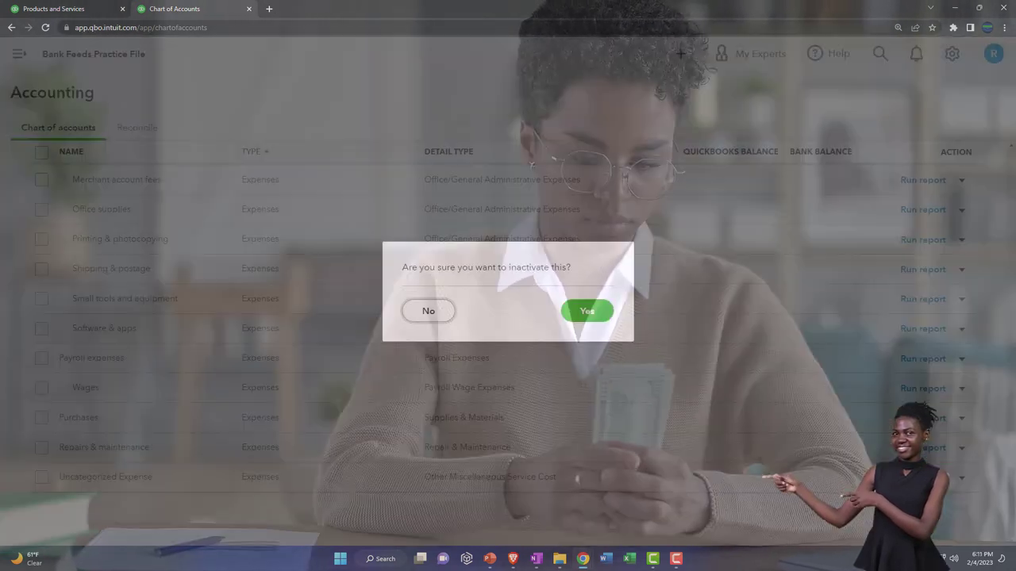
{"action": "left_click", "coordinate": [586, 316]}
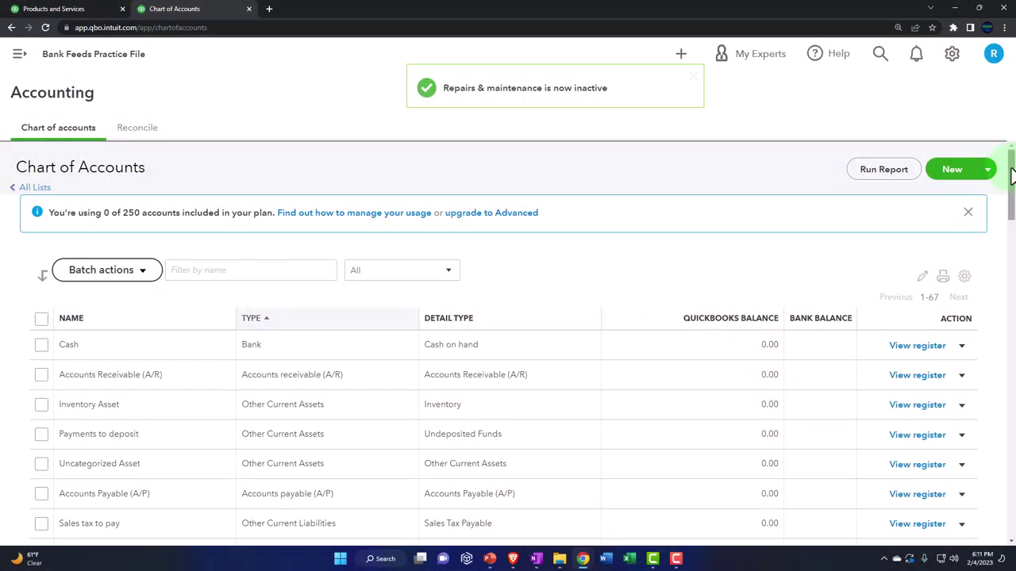
Inactivate the Purchases expense account listed just above Uncategorized Expense.
{"action": "left_click_drag", "start_coordinate": [1011, 177], "coordinate": [973, 529]}
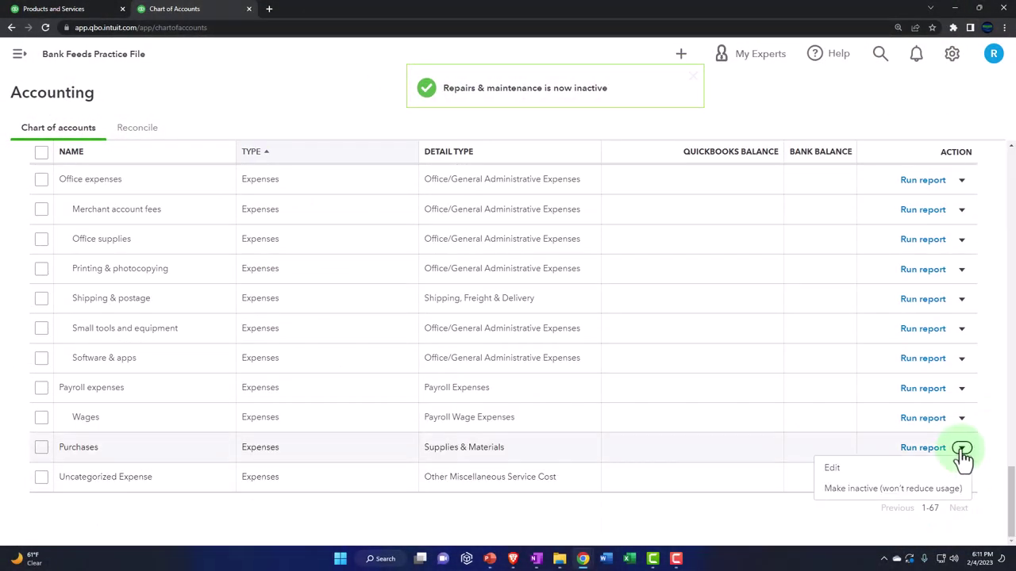
{"action": "left_click", "coordinate": [882, 489]}
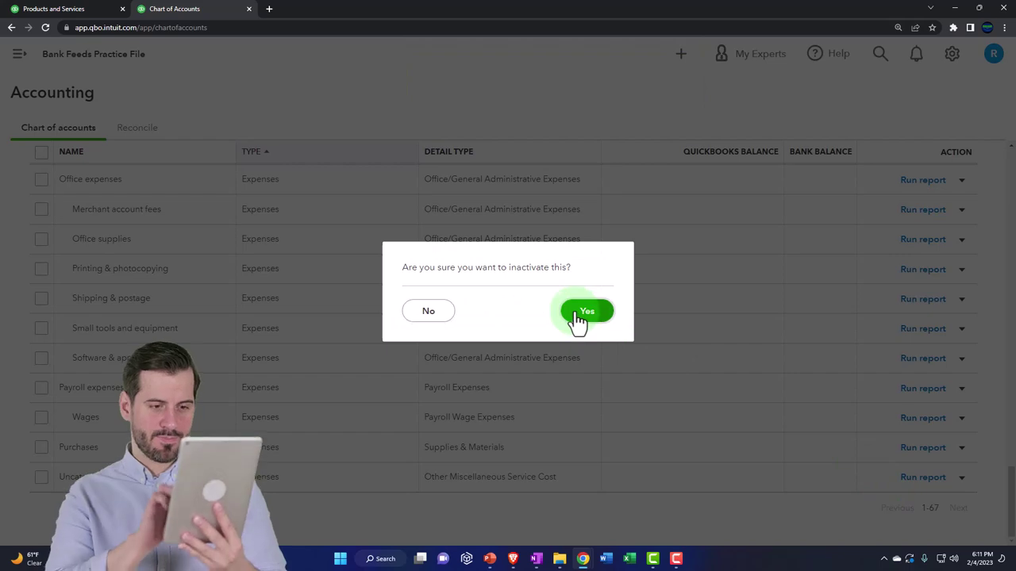
{"action": "left_click", "coordinate": [576, 312]}
Make the Wages sub-account and its parent expense account, Payroll expenses, inactive.
{"action": "left_click_drag", "start_coordinate": [1013, 165], "coordinate": [1009, 483]}
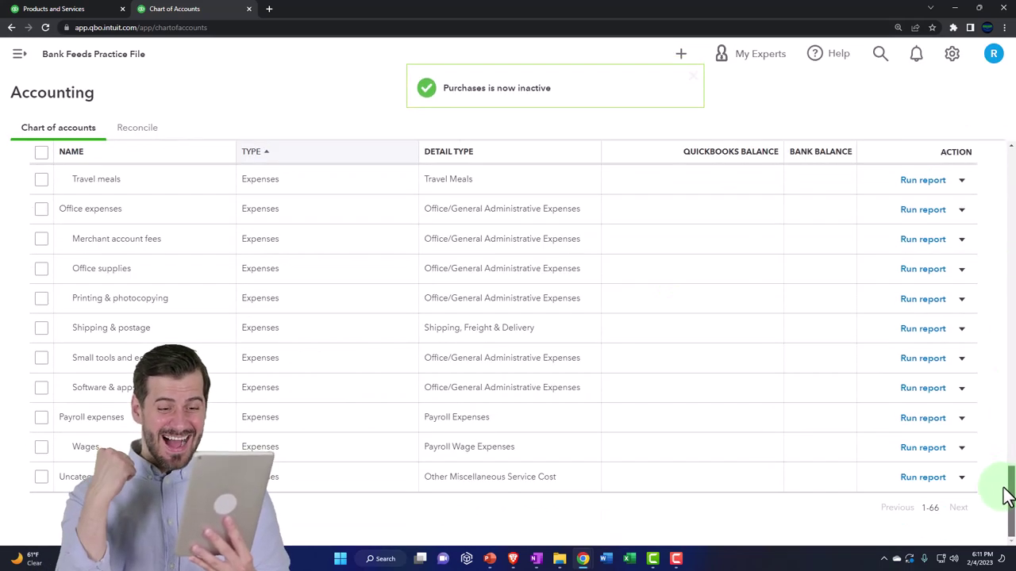
{"action": "left_click", "coordinate": [963, 450]}
{"action": "left_click", "coordinate": [877, 490]}
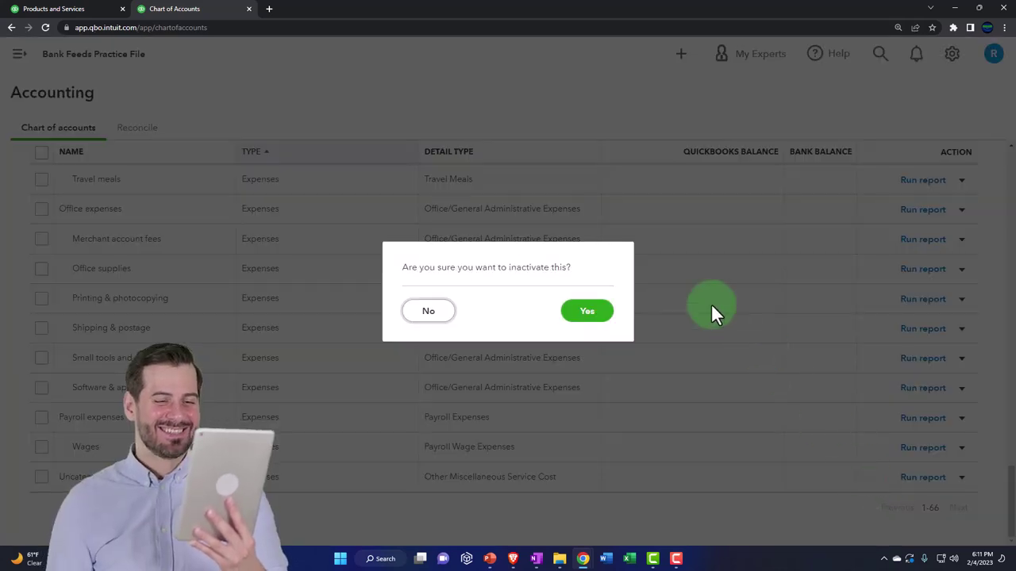
{"action": "left_click", "coordinate": [597, 314]}
{"action": "left_click_drag", "start_coordinate": [1007, 194], "coordinate": [988, 520]}
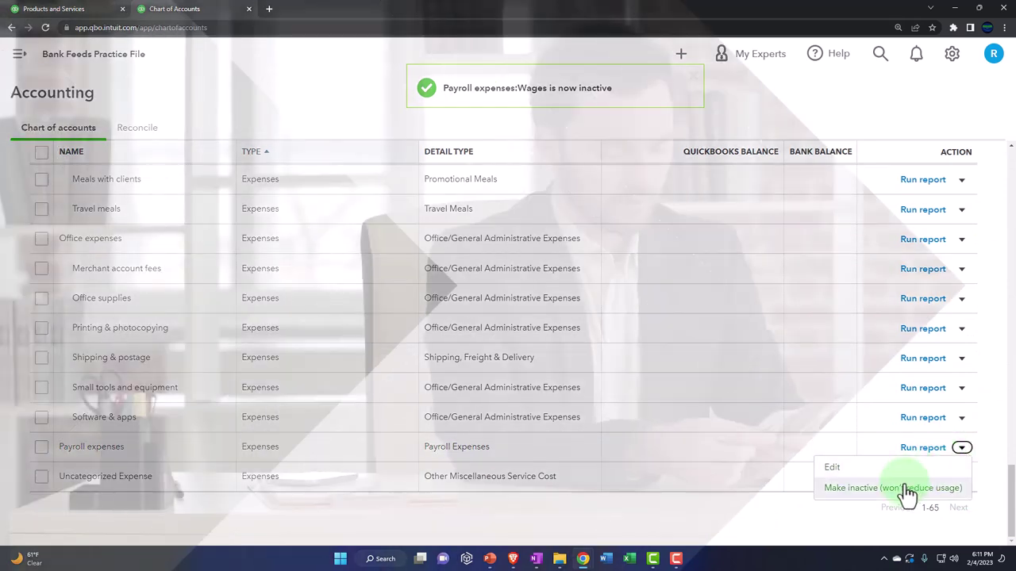
{"action": "left_click", "coordinate": [907, 491]}
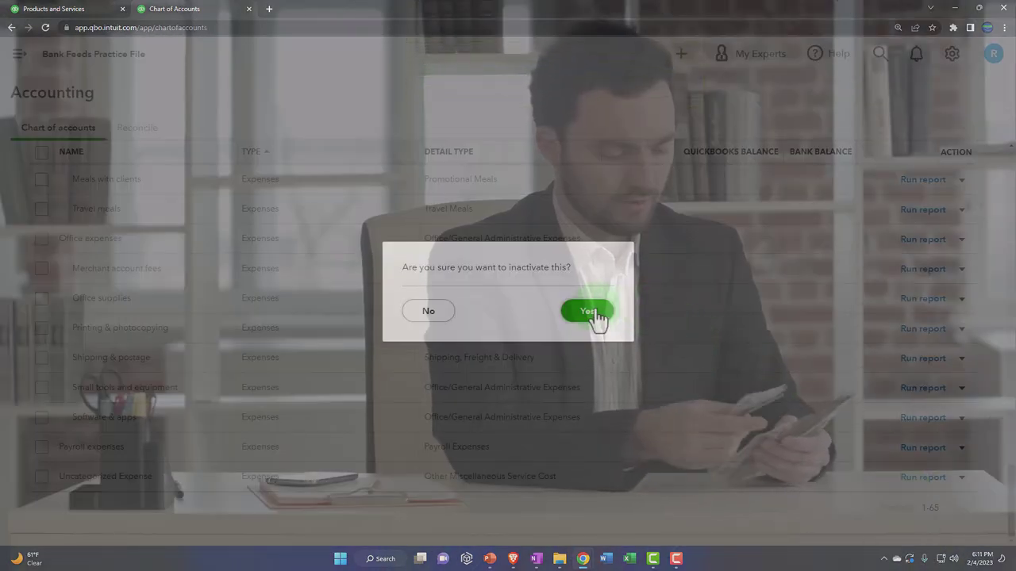
{"action": "left_click", "coordinate": [589, 312]}
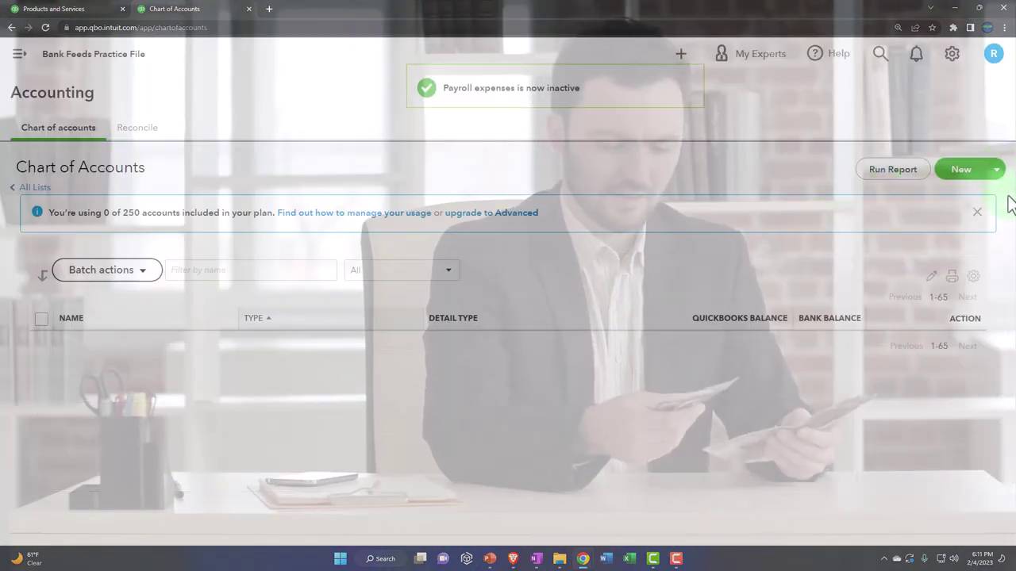
Inactivate the Software & apps and Small tools and equipment sub-accounts under Office expenses.
{"action": "left_click_drag", "start_coordinate": [1011, 193], "coordinate": [990, 546]}
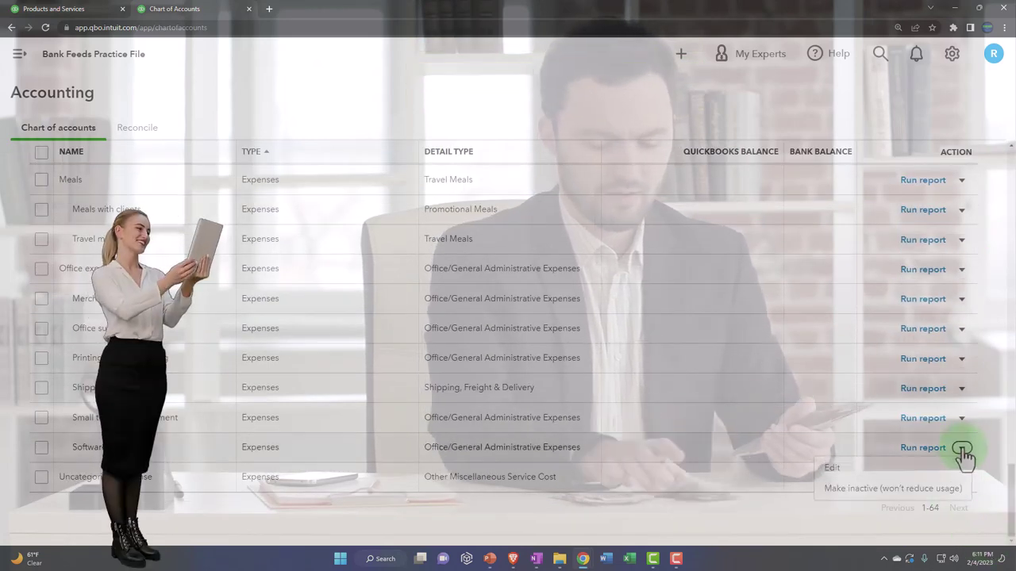
{"action": "left_click", "coordinate": [915, 489]}
{"action": "left_click", "coordinate": [600, 322]}
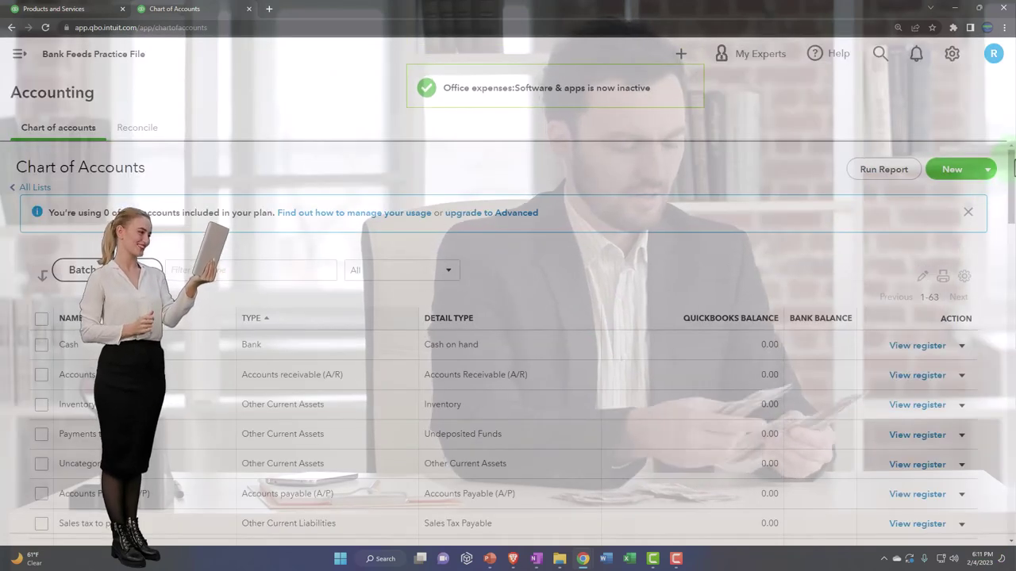
{"action": "scroll", "coordinate": [989, 449], "scroll_direction": "down", "scroll_amount": 15}
{"action": "left_click", "coordinate": [961, 448]}
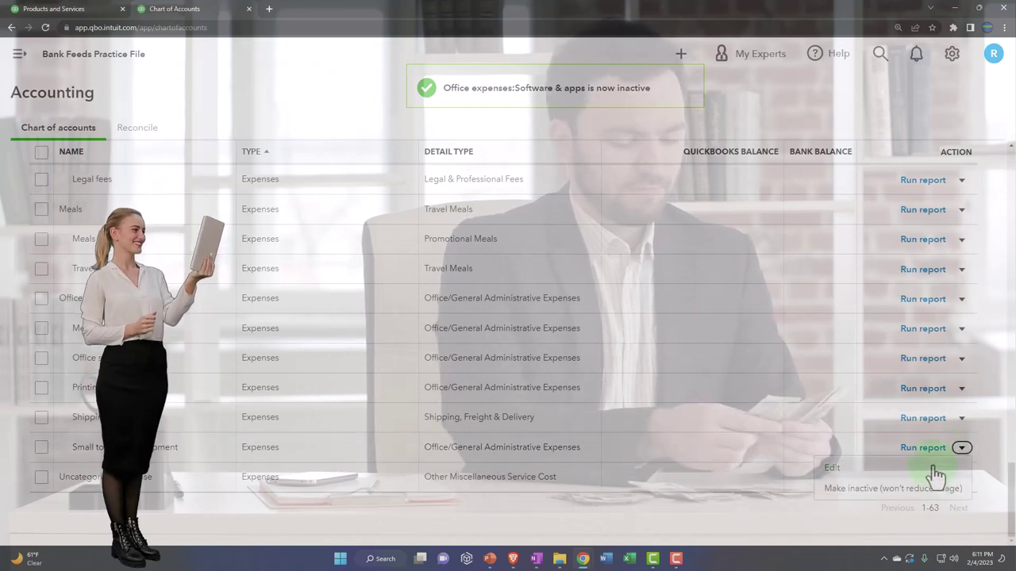
{"action": "left_click", "coordinate": [914, 489]}
{"action": "left_click", "coordinate": [583, 315]}
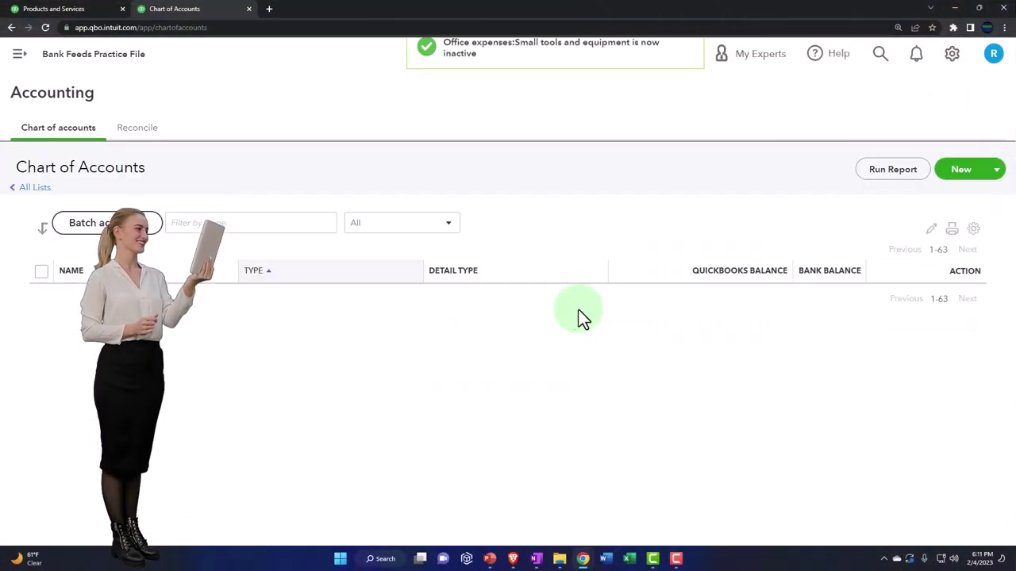
Make the Shipping & postage sub-account under Office expenses inactive.
{"action": "left_click_drag", "start_coordinate": [1005, 173], "coordinate": [993, 487]}
{"action": "left_click", "coordinate": [961, 448]}
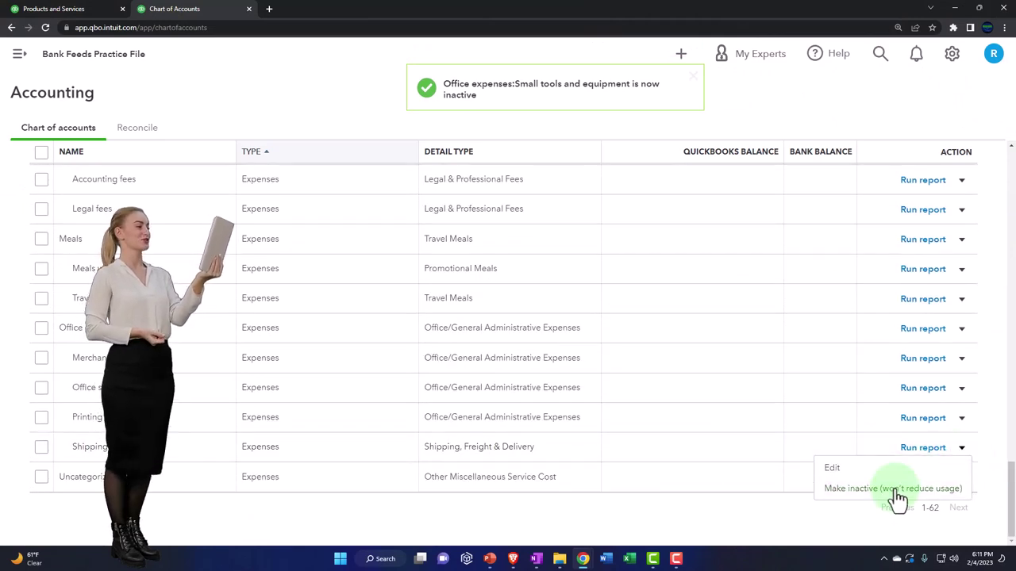
{"action": "left_click", "coordinate": [898, 489]}
{"action": "left_click", "coordinate": [588, 314]}
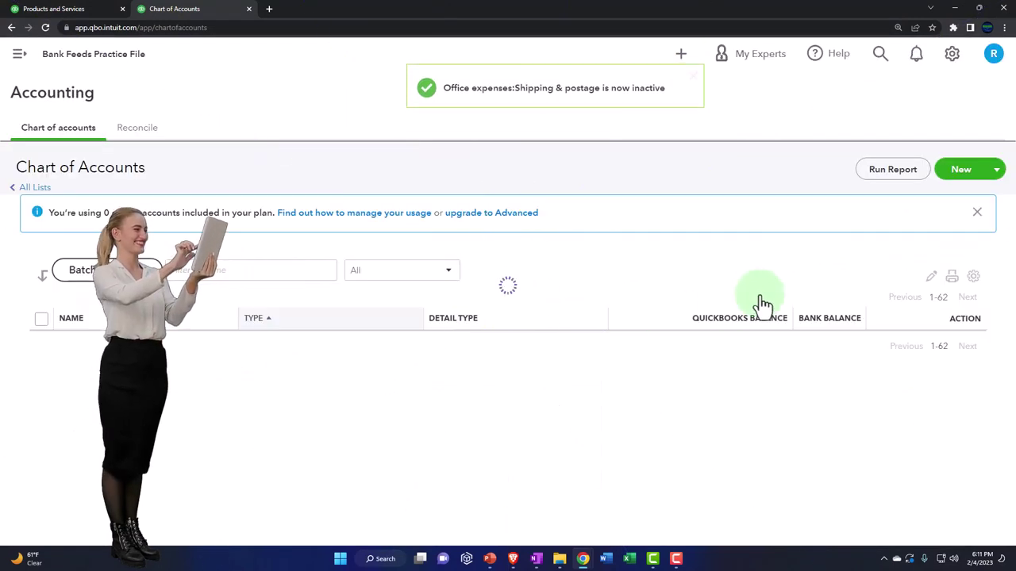
Make the Printing & photocopying and Office supplies sub-accounts under Office expenses inactive.
{"action": "left_click_drag", "start_coordinate": [1011, 166], "coordinate": [987, 479]}
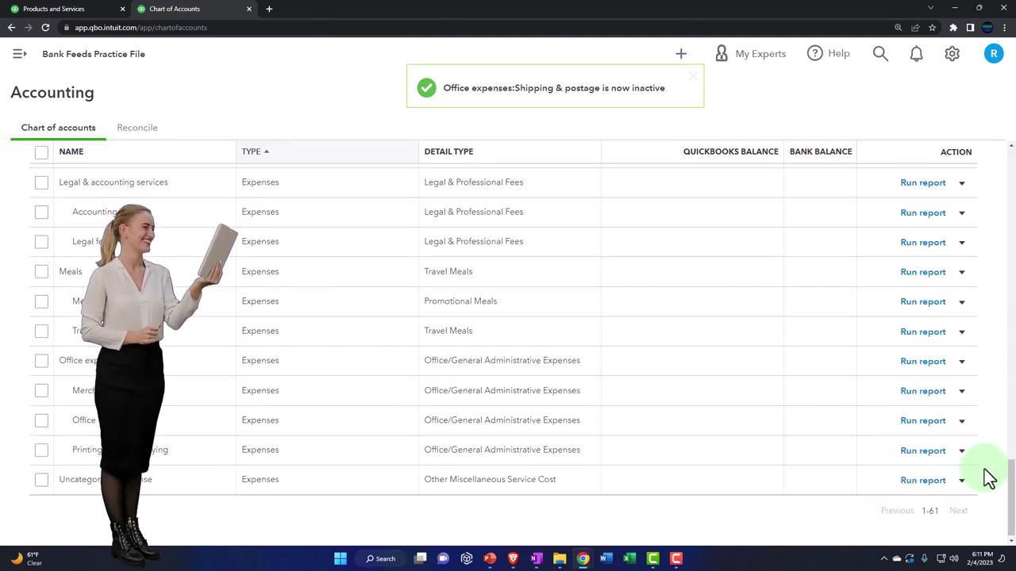
{"action": "left_click", "coordinate": [873, 492]}
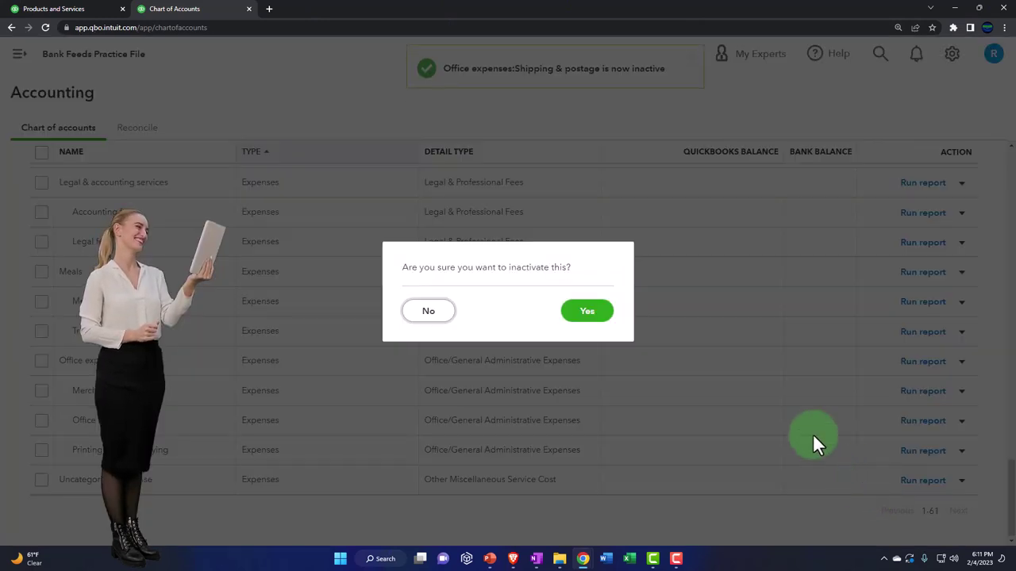
{"action": "left_click", "coordinate": [587, 314]}
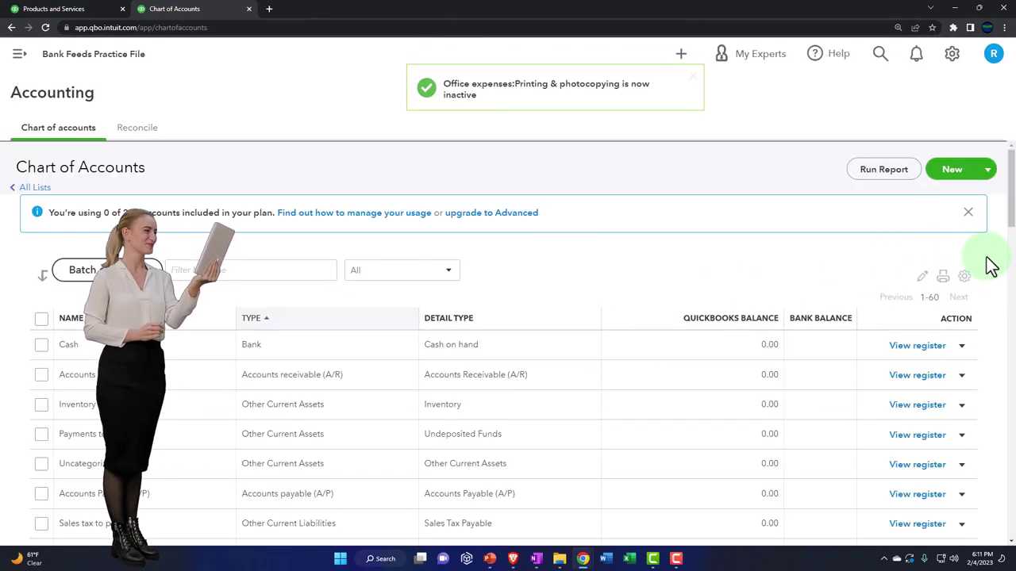
{"action": "left_click_drag", "start_coordinate": [1010, 191], "coordinate": [995, 500]}
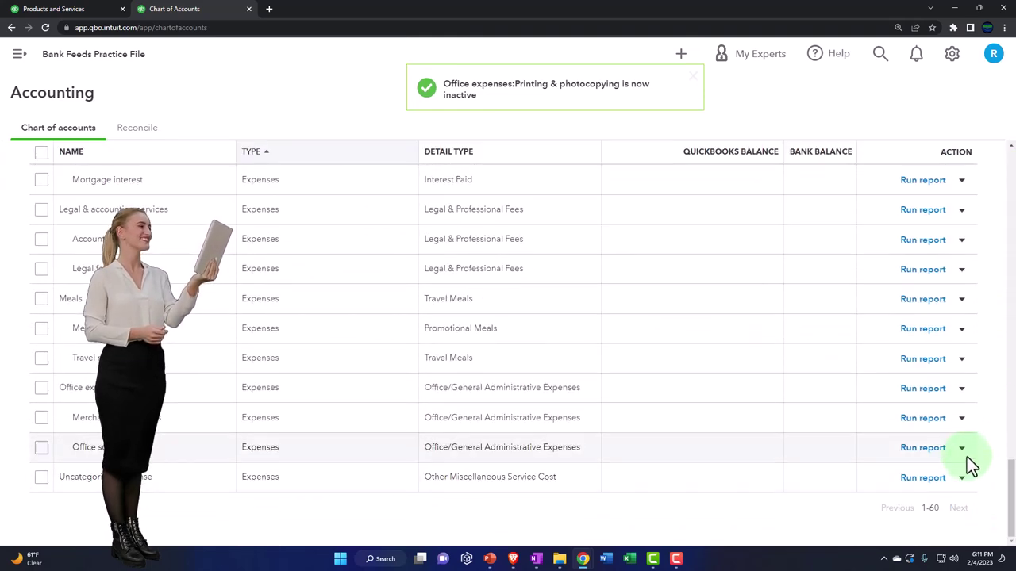
{"action": "left_click", "coordinate": [897, 489]}
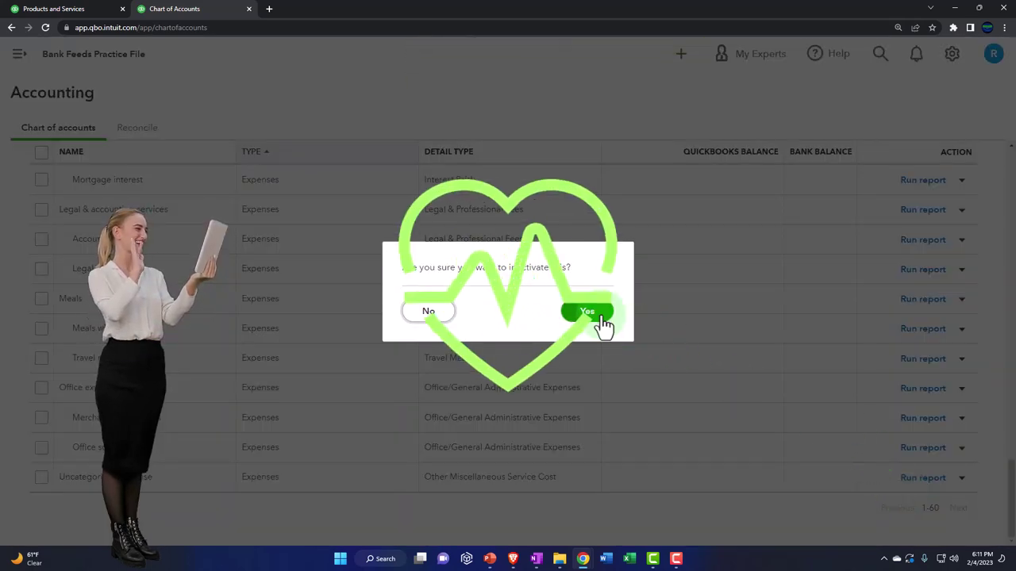
{"action": "left_click", "coordinate": [603, 324]}
Inactivate the Merchant account fees sub-account and its parent expense account, Office expenses.
{"action": "left_click_drag", "start_coordinate": [1012, 175], "coordinate": [1011, 481]}
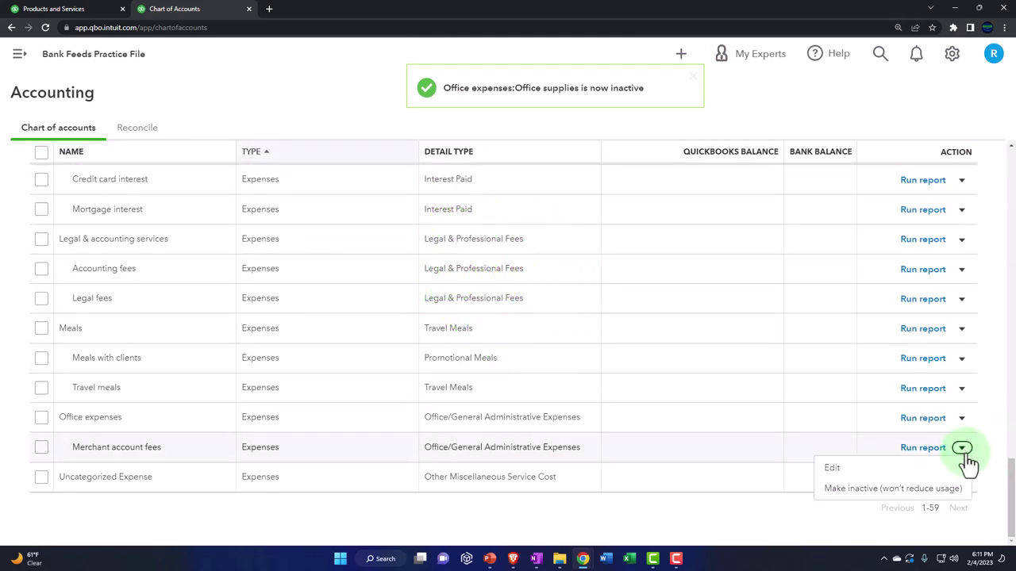
{"action": "left_click", "coordinate": [894, 489]}
{"action": "left_click", "coordinate": [588, 314]}
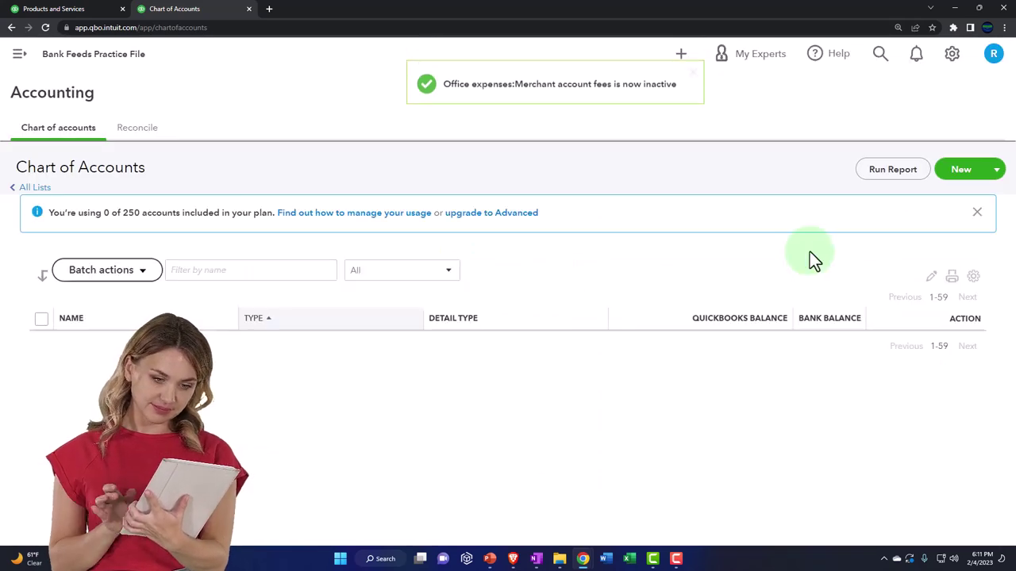
{"action": "left_click_drag", "start_coordinate": [1006, 179], "coordinate": [966, 517]}
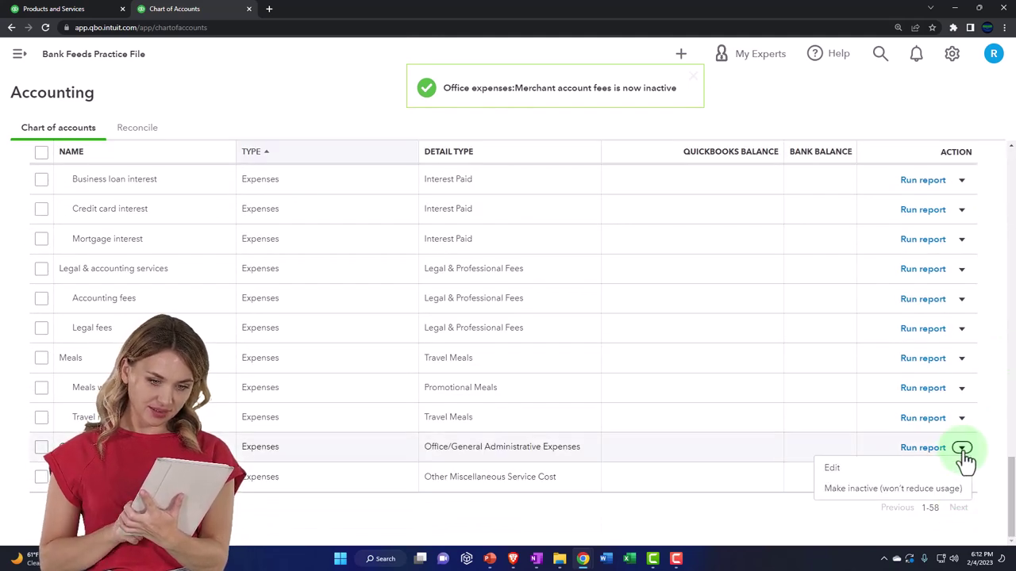
{"action": "left_click", "coordinate": [907, 488]}
{"action": "left_click", "coordinate": [589, 314]}
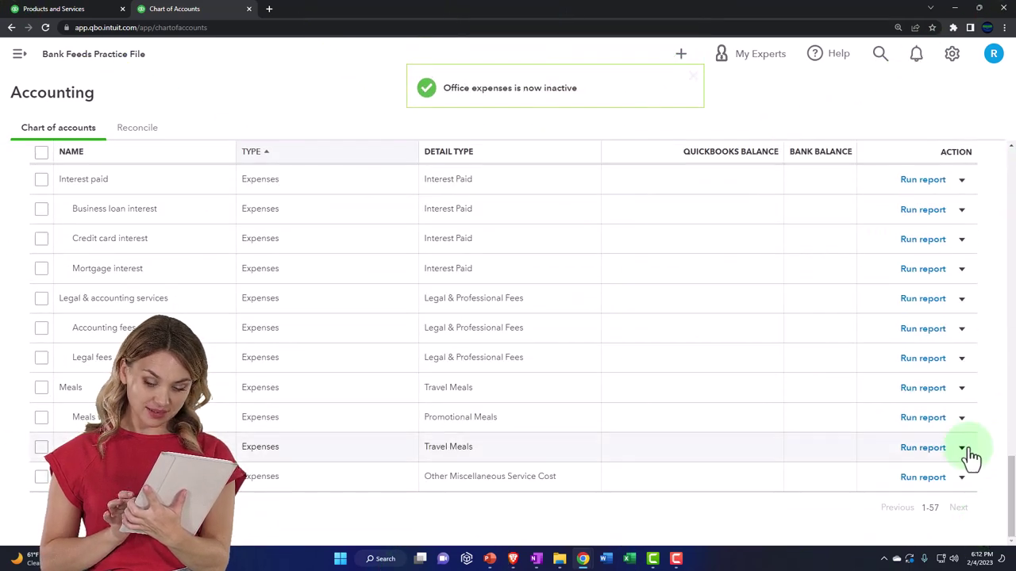
Inactivate the Travel meals and Meals with clients sub-accounts under Meals.
{"action": "left_click", "coordinate": [902, 488]}
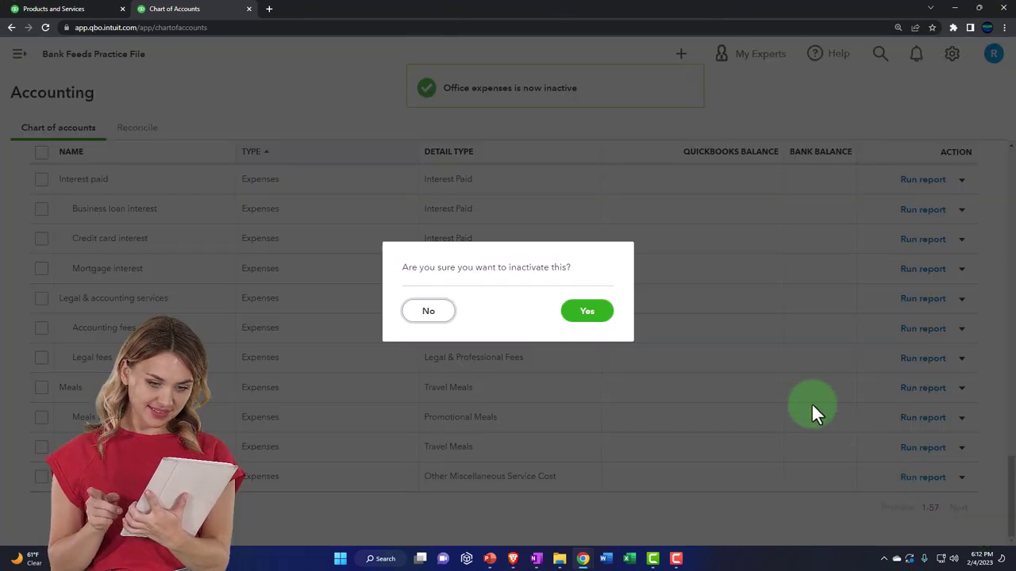
{"action": "left_click", "coordinate": [591, 316]}
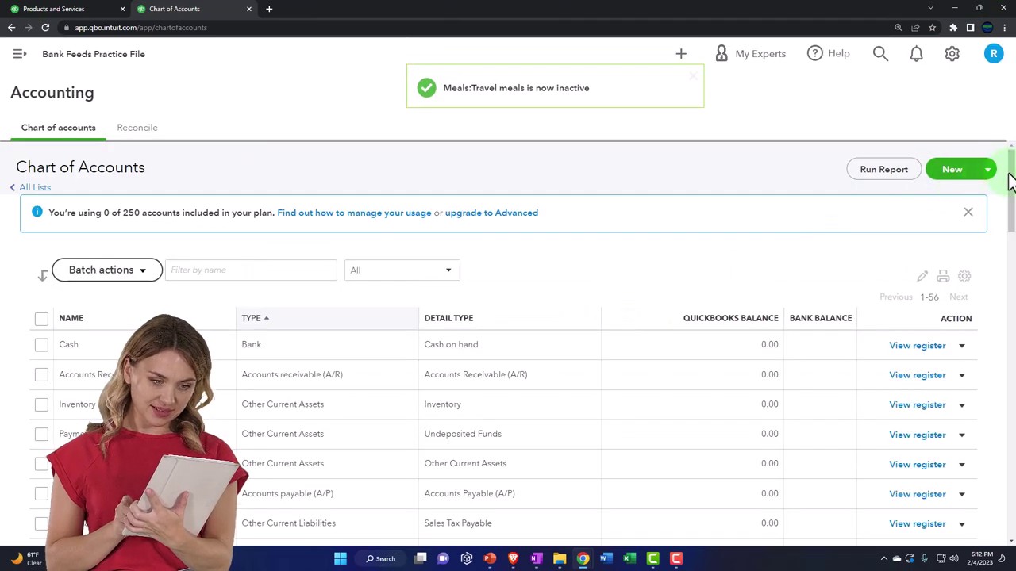
{"action": "left_click_drag", "start_coordinate": [1013, 177], "coordinate": [1002, 502]}
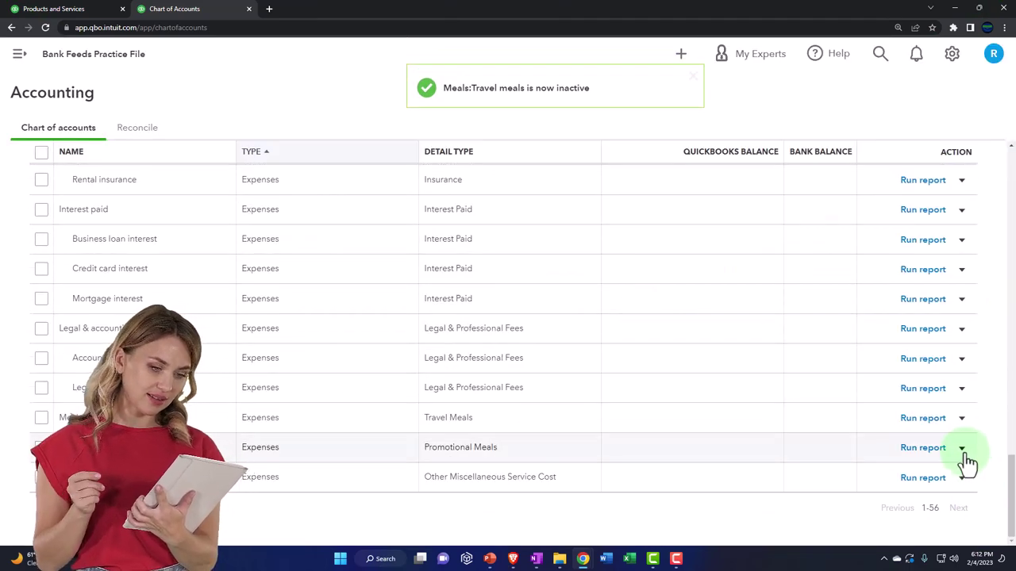
{"action": "left_click", "coordinate": [921, 490]}
{"action": "left_click", "coordinate": [586, 313]}
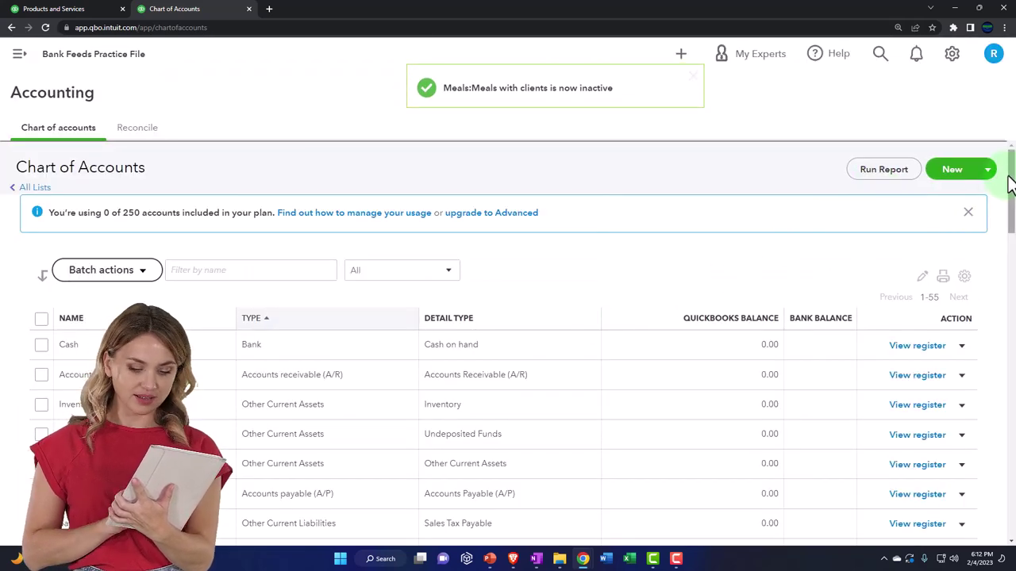
Make the Meals parent expense account inactive.
{"action": "left_click_drag", "start_coordinate": [1011, 177], "coordinate": [993, 477]}
{"action": "left_click", "coordinate": [961, 449]}
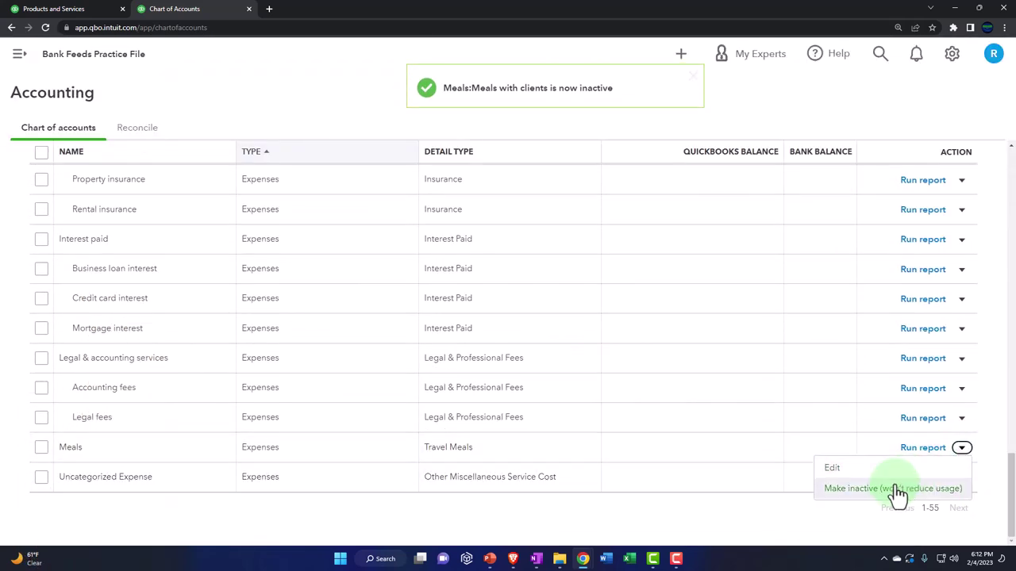
{"action": "left_click", "coordinate": [896, 490]}
{"action": "left_click", "coordinate": [587, 311]}
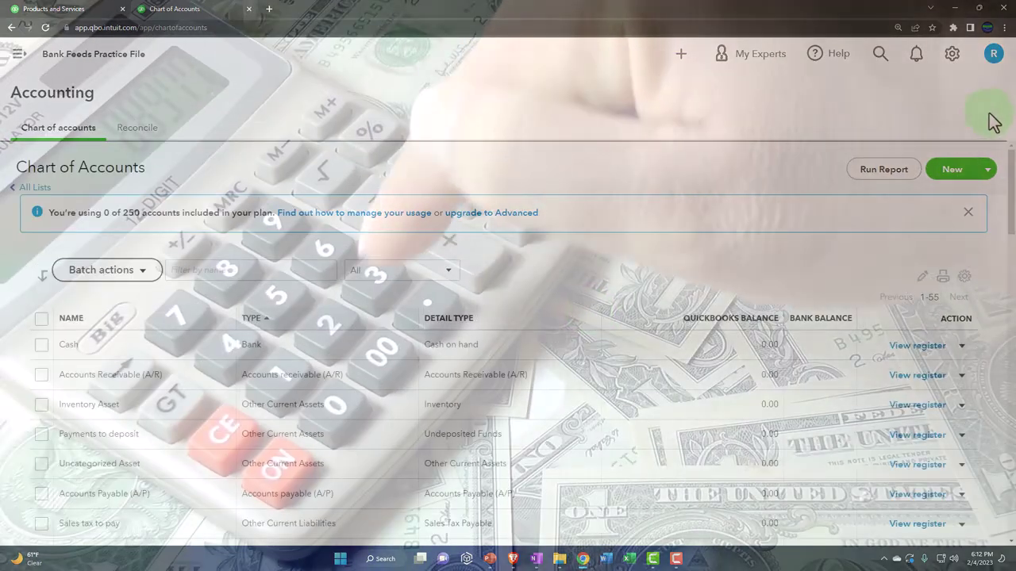
Make the Legal fees and Accounting fees sub-accounts under Legal & accounting services inactive.
{"action": "left_click_drag", "start_coordinate": [1011, 183], "coordinate": [964, 456]}
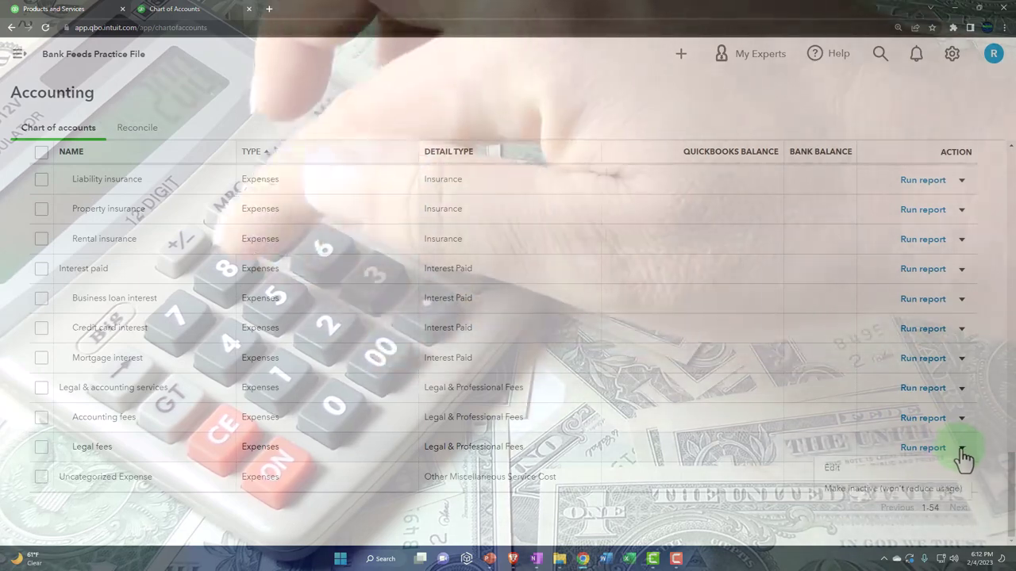
{"action": "left_click", "coordinate": [961, 449]}
{"action": "left_click", "coordinate": [912, 489]}
{"action": "left_click", "coordinate": [589, 312]}
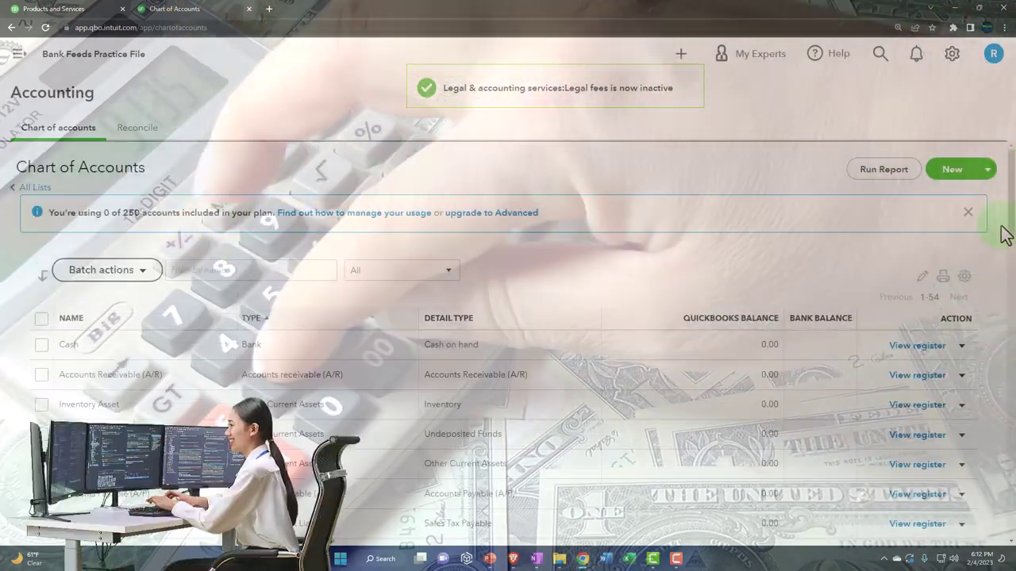
{"action": "scroll", "coordinate": [1008, 214], "scroll_direction": "down", "scroll_amount": 15}
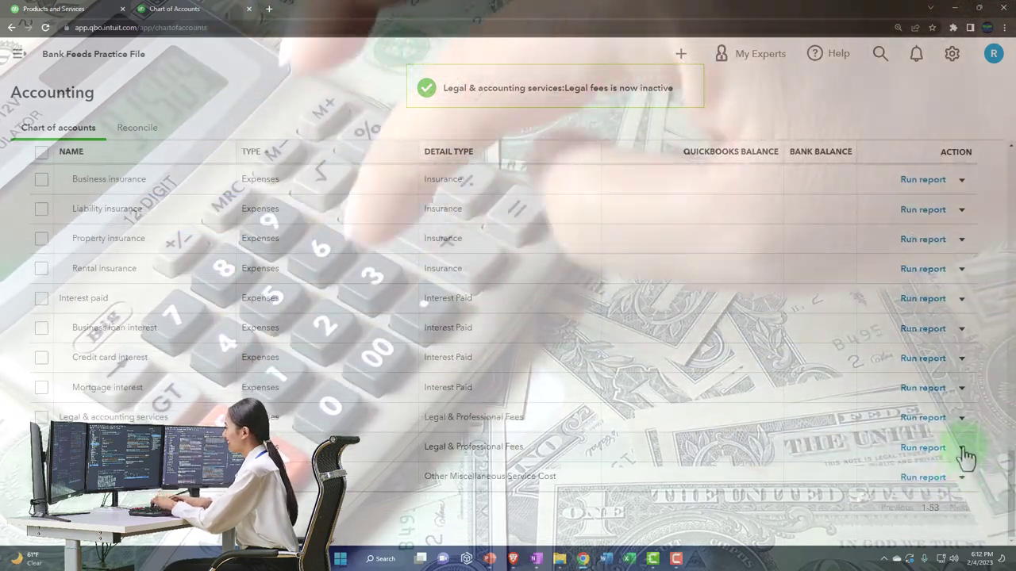
{"action": "left_click", "coordinate": [963, 449]}
{"action": "left_click", "coordinate": [913, 488]}
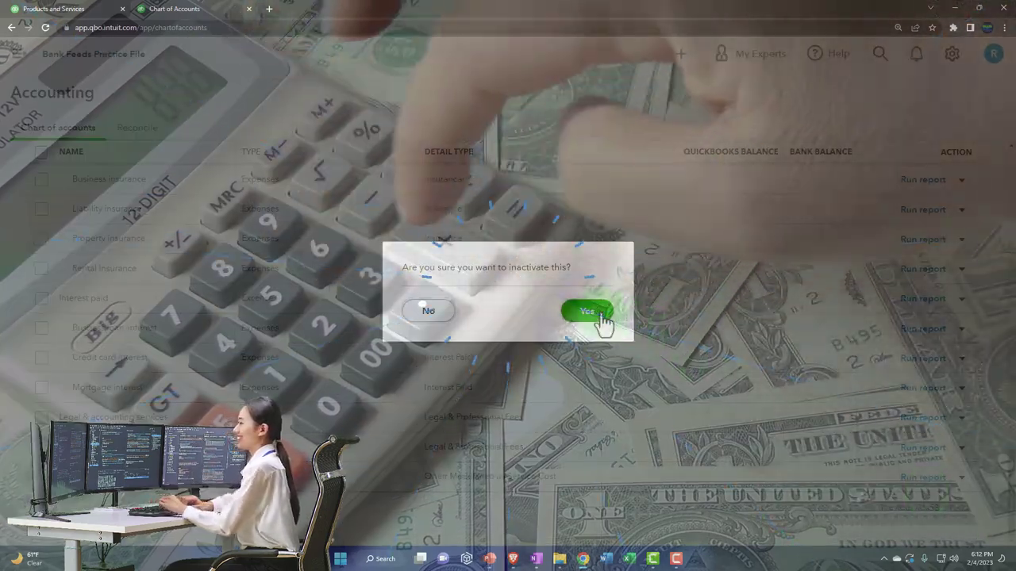
{"action": "left_click", "coordinate": [595, 314]}
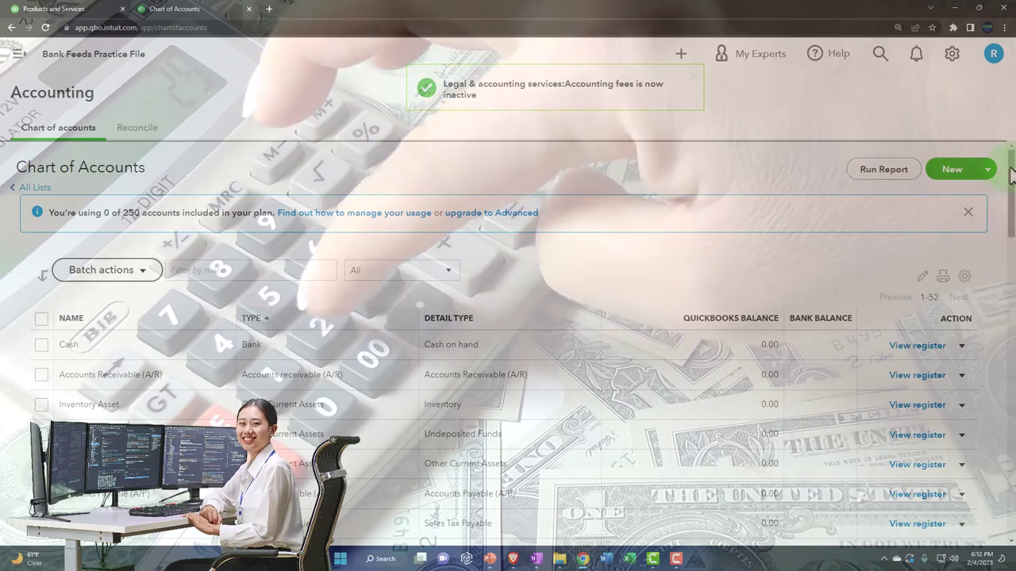
Inactivate the Legal & accounting services parent expense account.
{"action": "left_click_drag", "start_coordinate": [1009, 220], "coordinate": [1002, 481]}
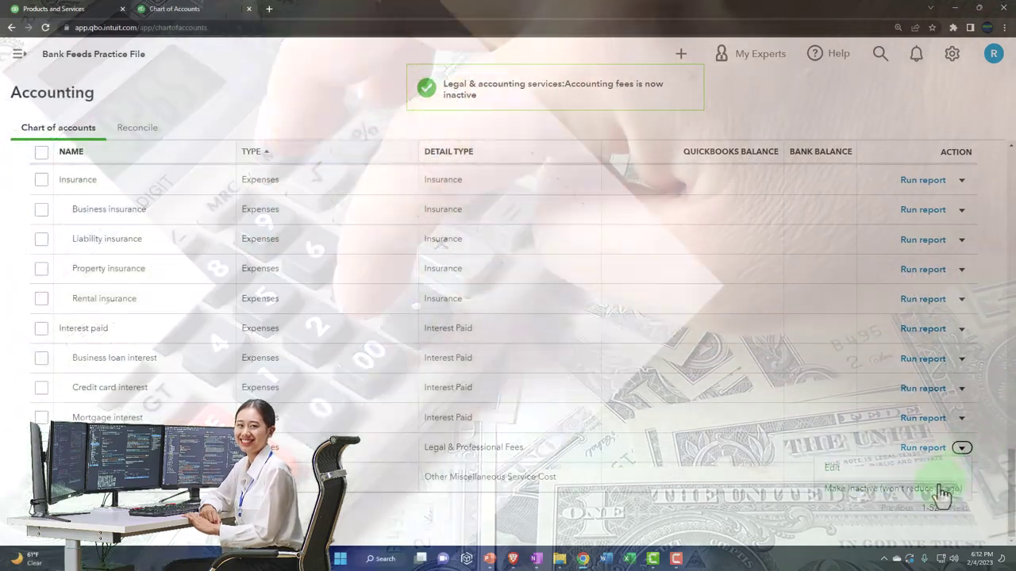
{"action": "left_click", "coordinate": [937, 486]}
{"action": "left_click", "coordinate": [588, 310]}
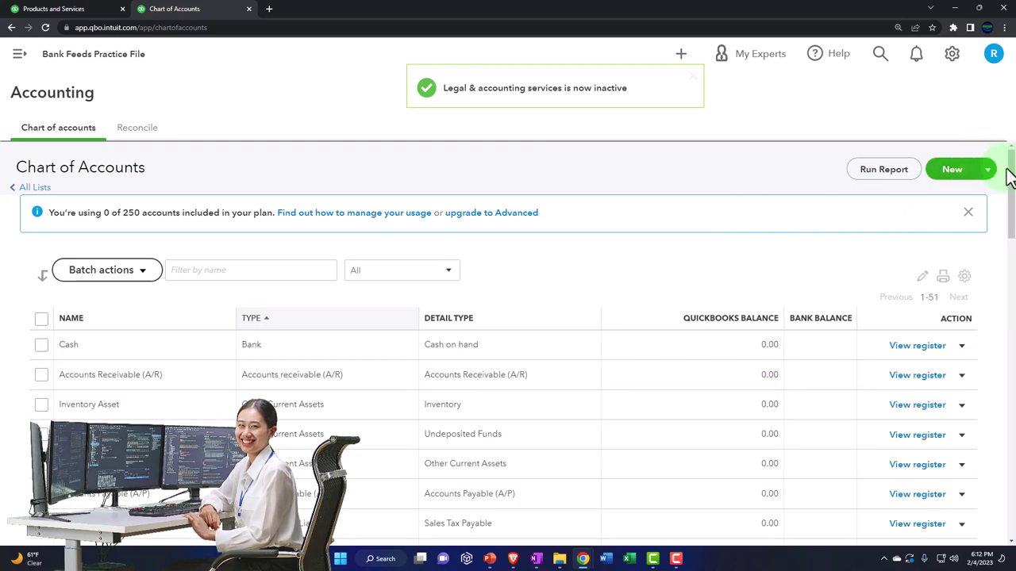
Inactivate the Mortgage interest and Credit card interest sub-accounts under Interest paid.
{"action": "left_click_drag", "start_coordinate": [1012, 168], "coordinate": [994, 488]}
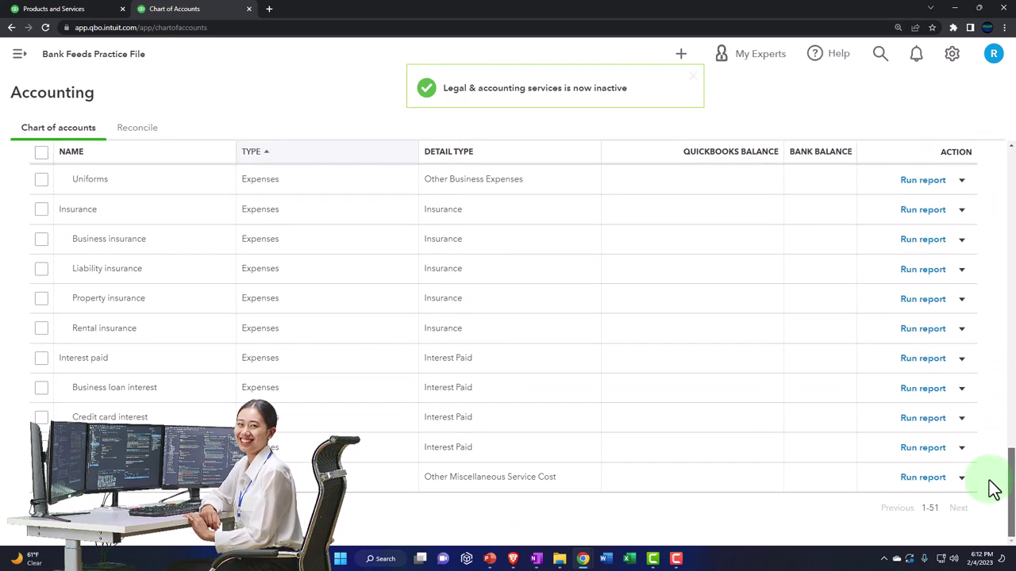
{"action": "left_click", "coordinate": [961, 448]}
{"action": "left_click", "coordinate": [909, 488]}
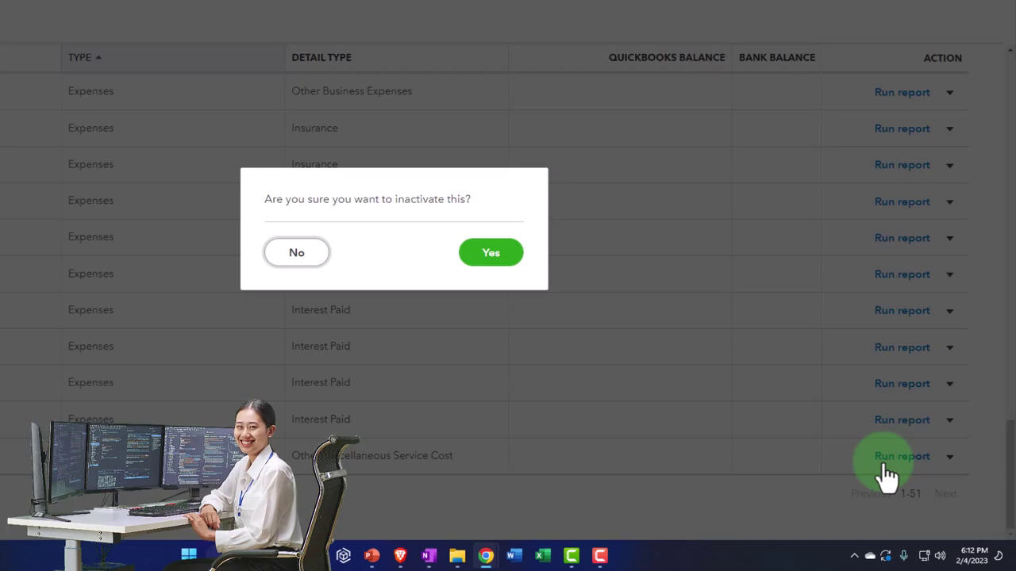
{"action": "left_click", "coordinate": [491, 253]}
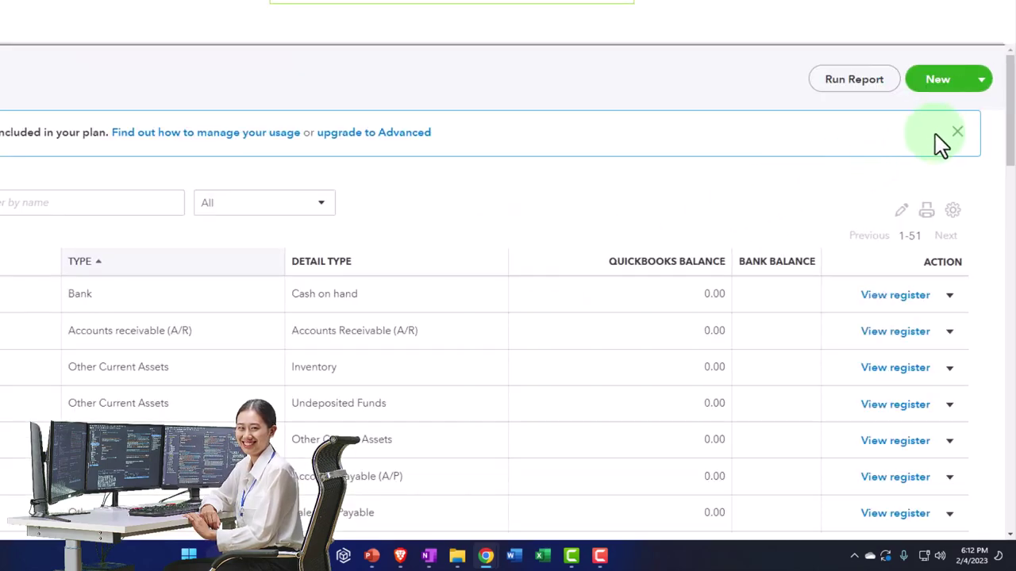
{"action": "left_click_drag", "start_coordinate": [1008, 79], "coordinate": [1000, 465]}
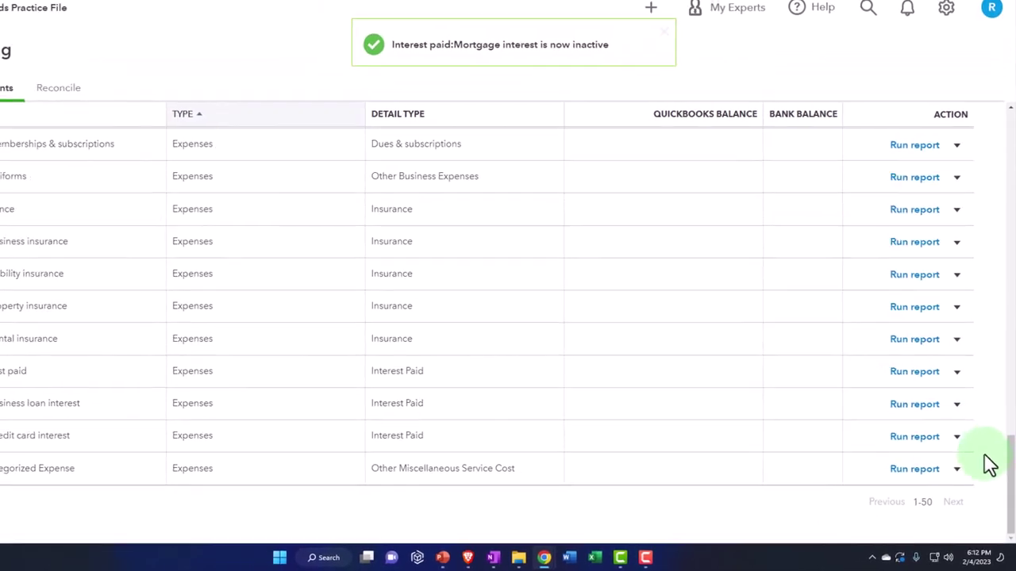
{"action": "left_click", "coordinate": [959, 439]}
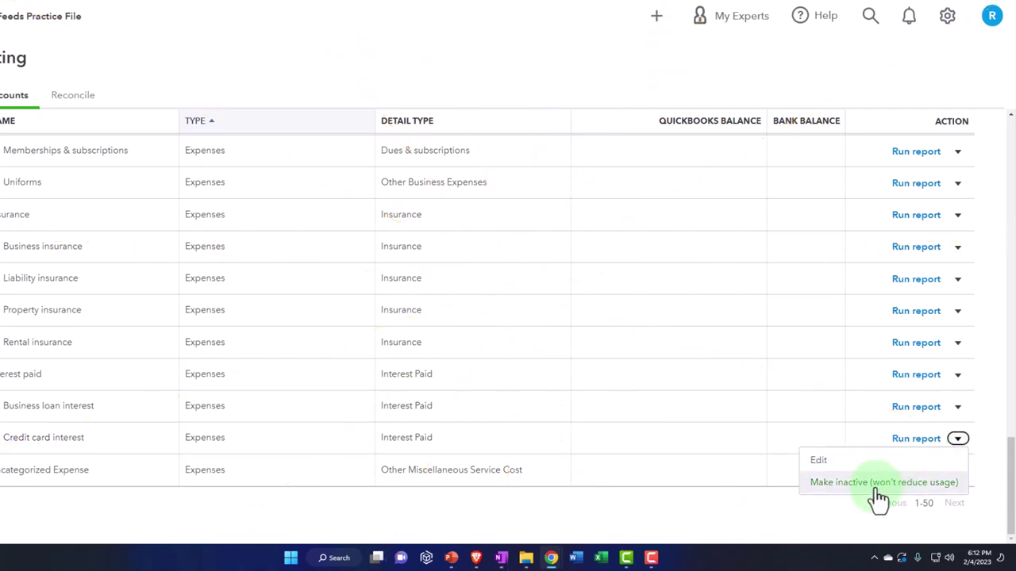
{"action": "left_click", "coordinate": [878, 484]}
{"action": "left_click", "coordinate": [556, 293]}
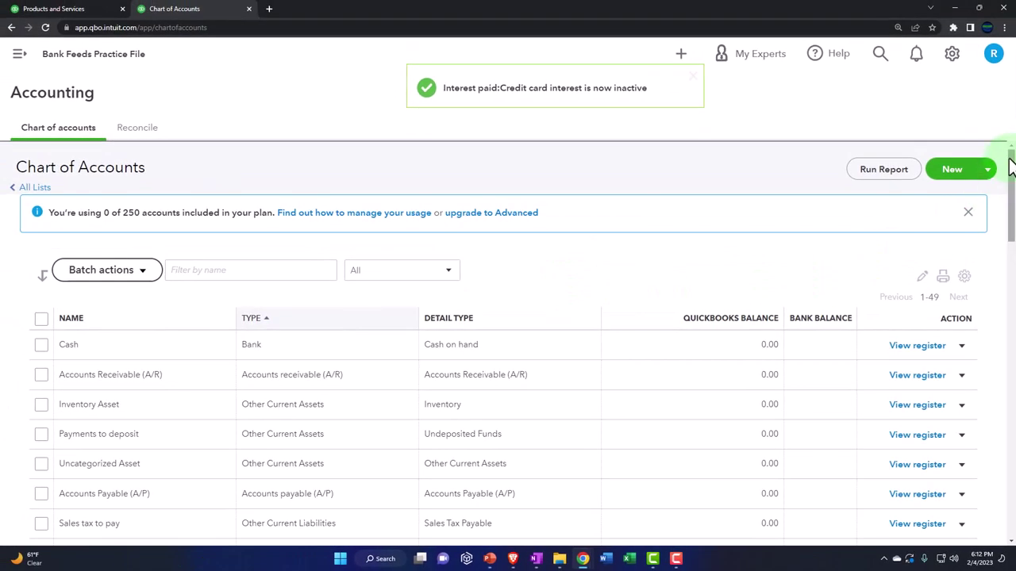
Make the Business loan interest sub-account and its parent expense account, Interest paid, inactive.
{"action": "left_click_drag", "start_coordinate": [1010, 164], "coordinate": [992, 484]}
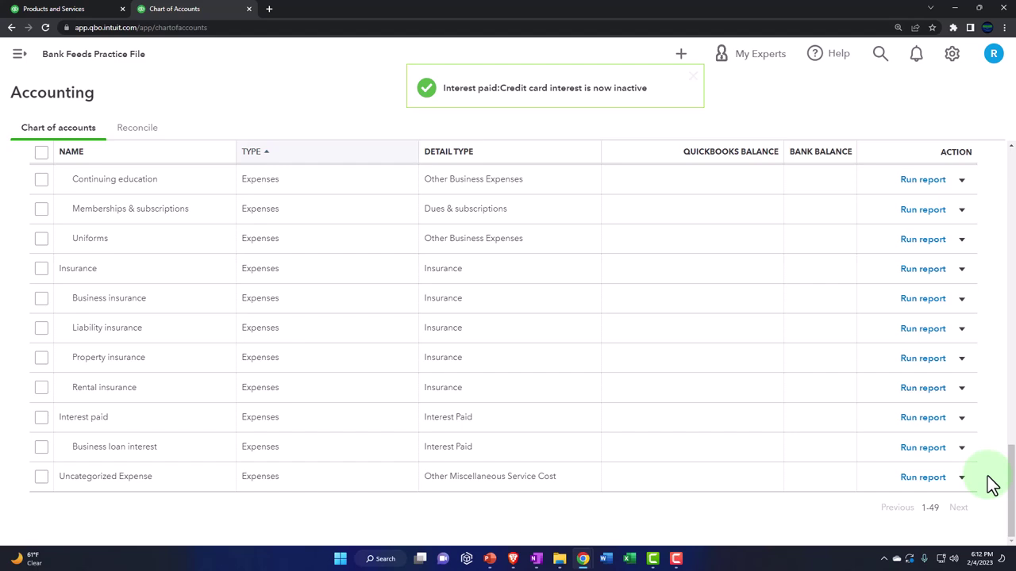
{"action": "left_click", "coordinate": [886, 491]}
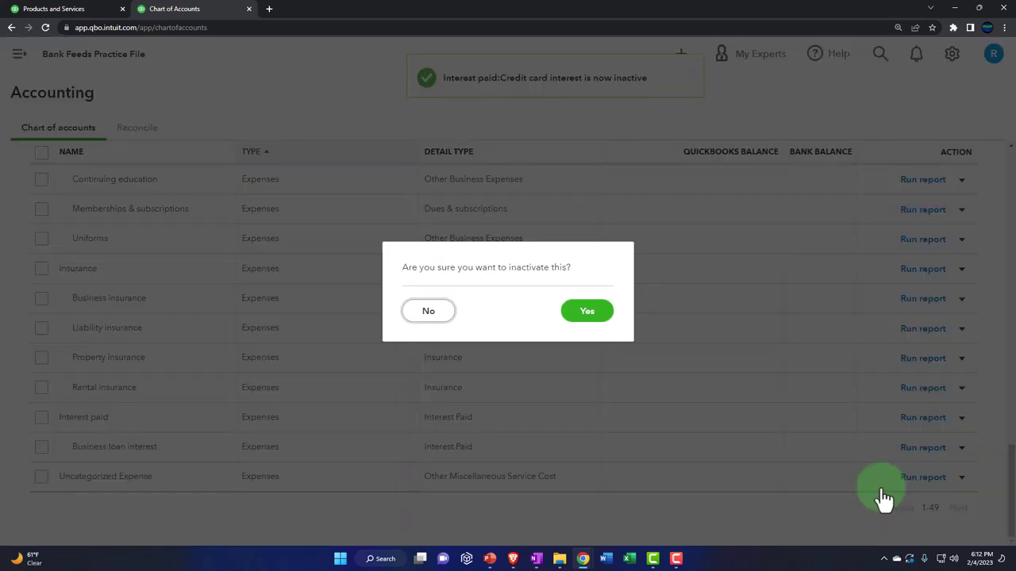
{"action": "left_click", "coordinate": [583, 313]}
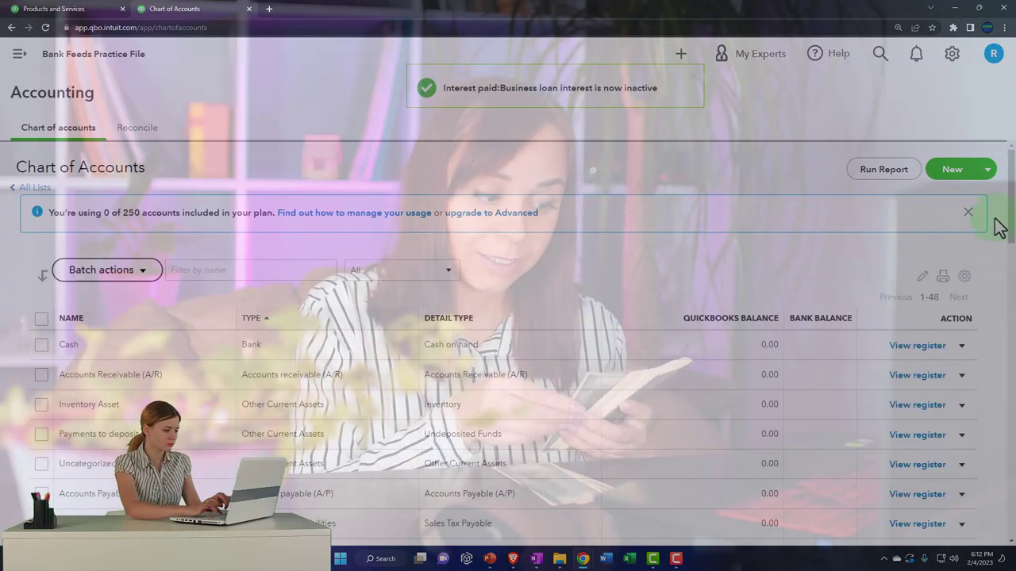
{"action": "left_click_drag", "start_coordinate": [1012, 173], "coordinate": [1004, 491]}
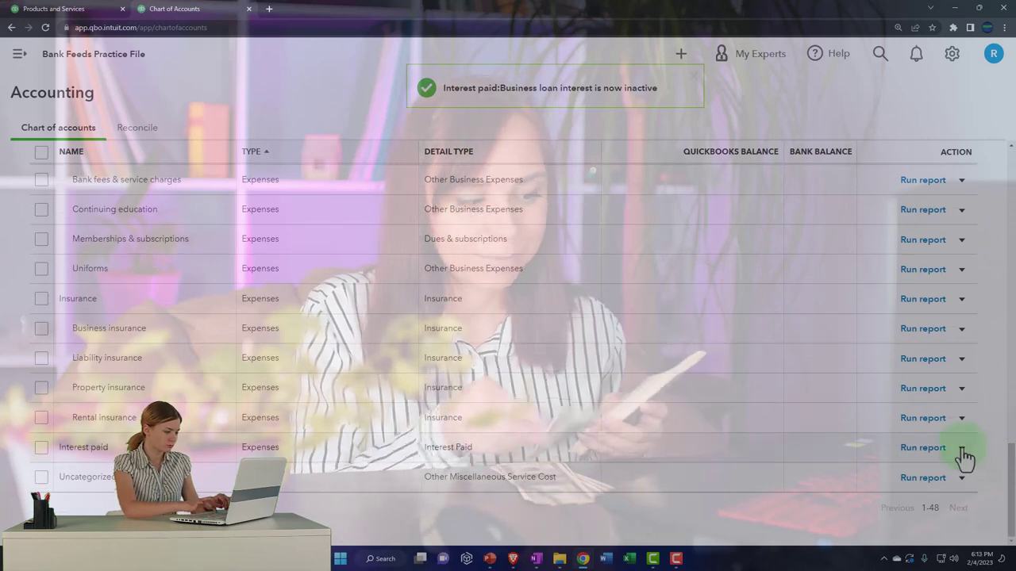
{"action": "left_click", "coordinate": [903, 489]}
{"action": "left_click", "coordinate": [587, 314]}
Make the Rental insurance sub-account under Insurance inactive.
{"action": "left_click_drag", "start_coordinate": [1012, 175], "coordinate": [1007, 474]}
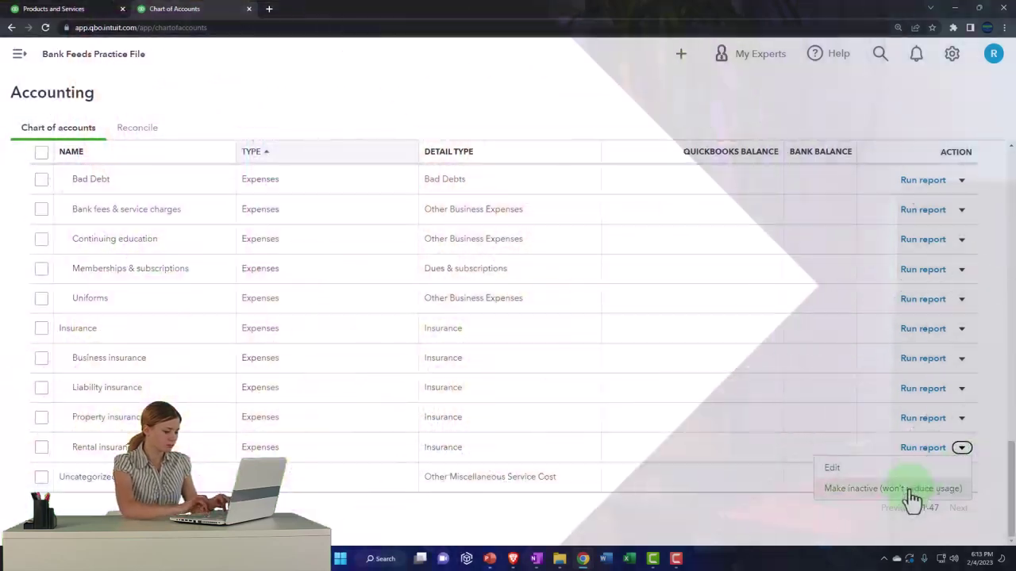
{"action": "left_click", "coordinate": [907, 489]}
{"action": "left_click", "coordinate": [587, 314]}
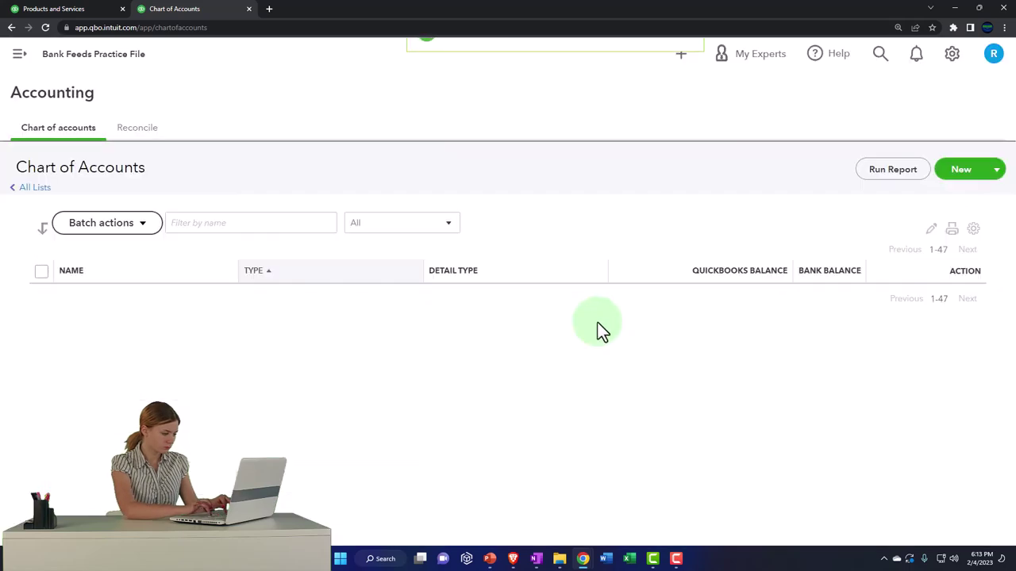
{"action": "left_click_drag", "start_coordinate": [1012, 174], "coordinate": [1001, 481]}
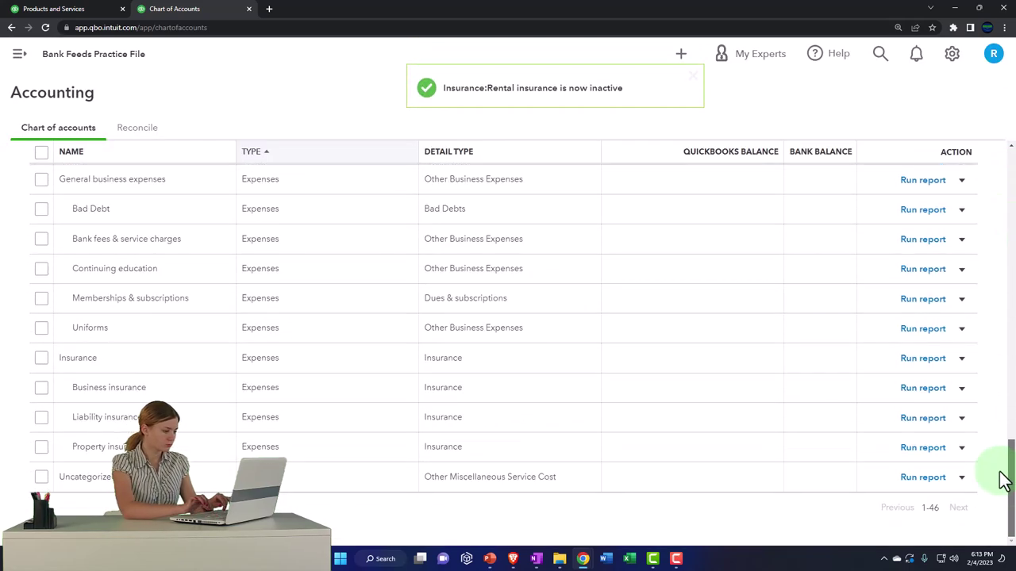
Inactivate the Property insurance and Liability insurance sub-accounts under Insurance.
{"action": "left_click", "coordinate": [889, 489]}
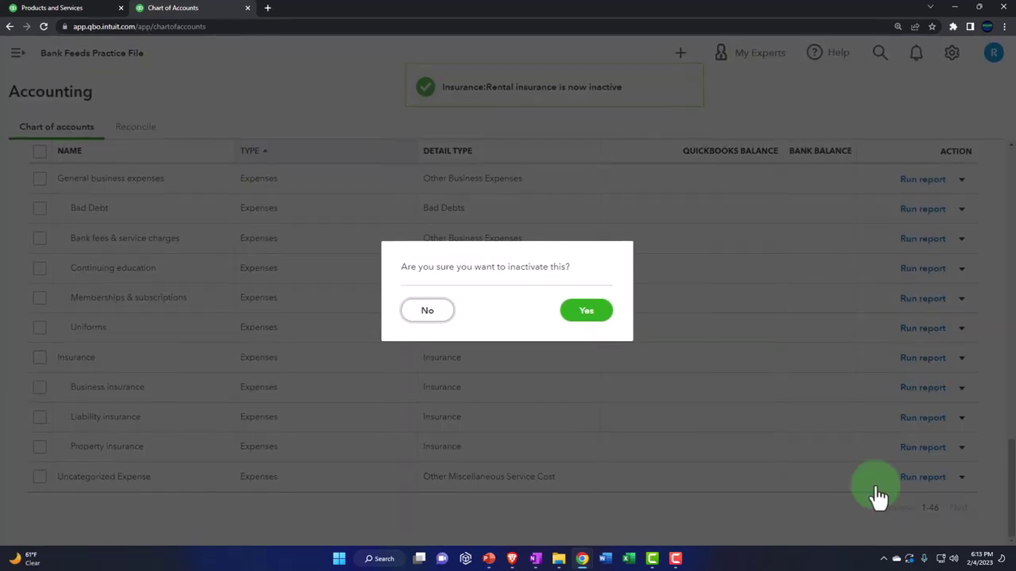
{"action": "left_click", "coordinate": [585, 310]}
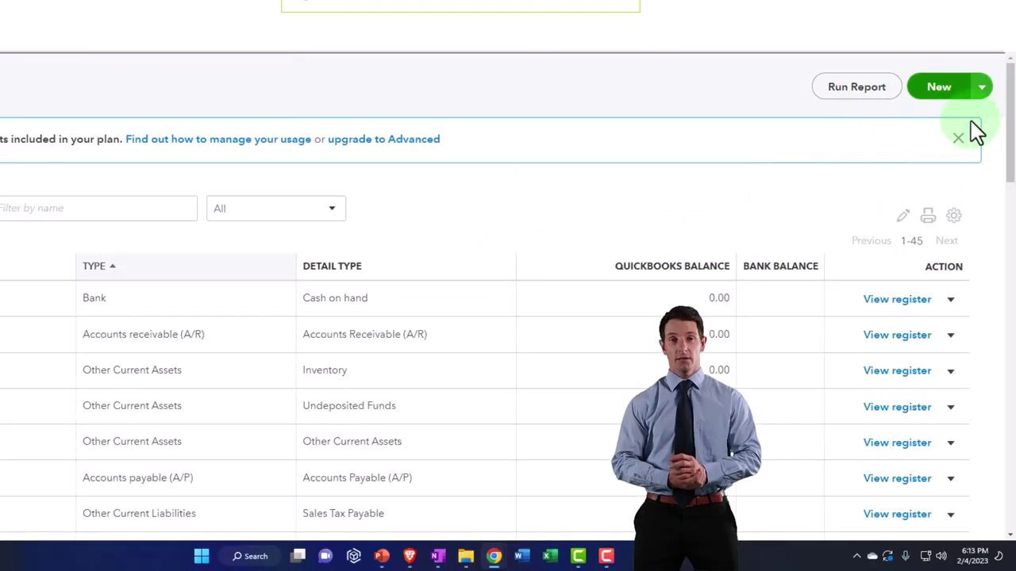
{"action": "left_click_drag", "start_coordinate": [1008, 89], "coordinate": [952, 448]}
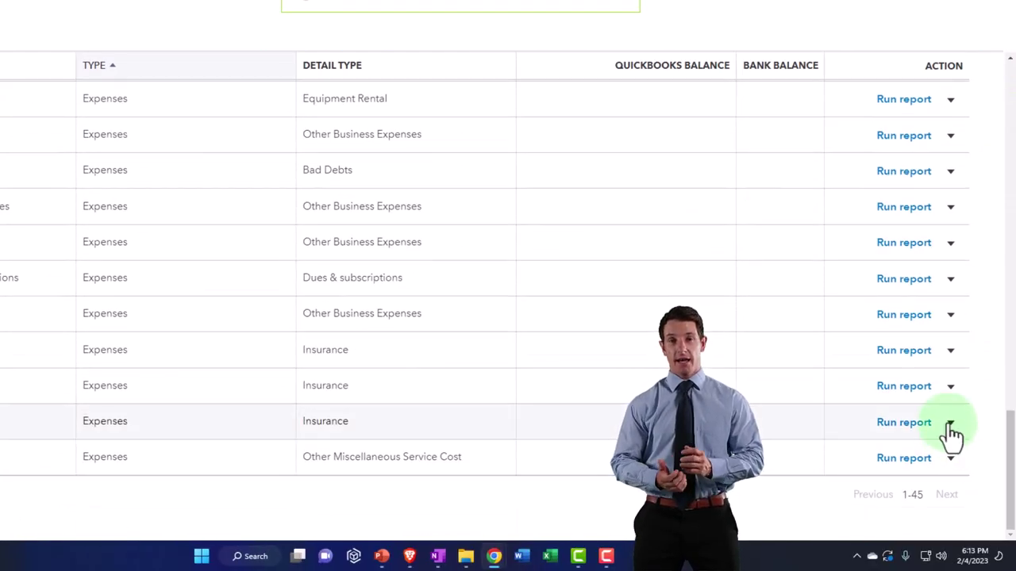
{"action": "left_click", "coordinate": [951, 425]}
{"action": "left_click", "coordinate": [854, 471]}
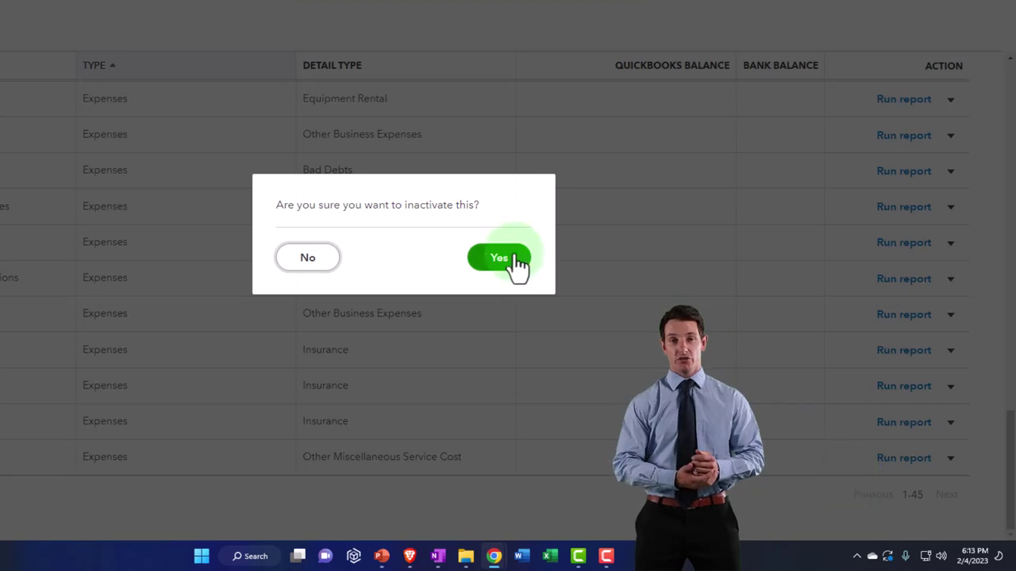
{"action": "left_click", "coordinate": [500, 258]}
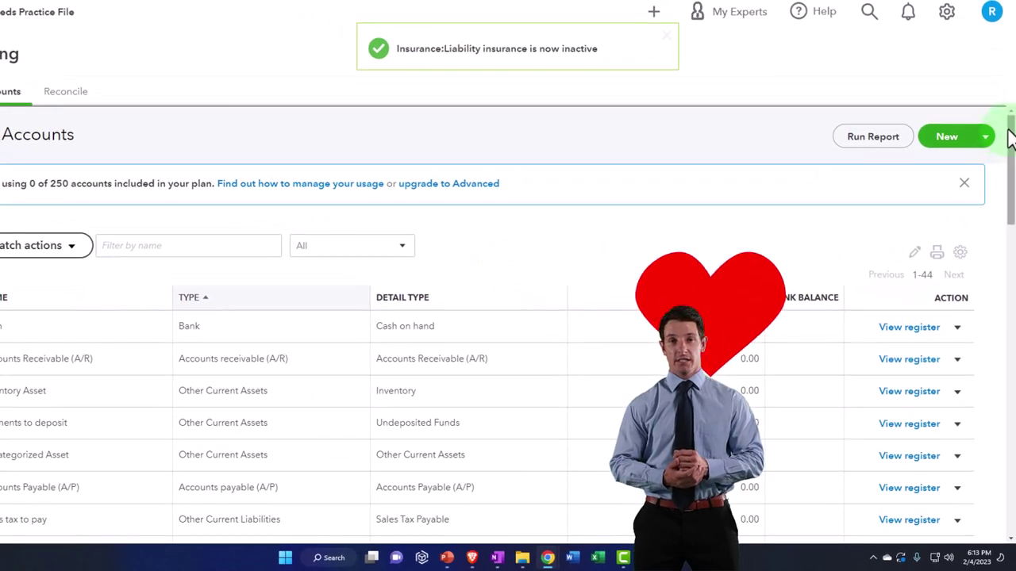
Make the Business insurance sub-account and its parent expense account, Insurance, inactive.
{"action": "left_click_drag", "start_coordinate": [1008, 136], "coordinate": [984, 438]}
{"action": "left_click", "coordinate": [957, 438]}
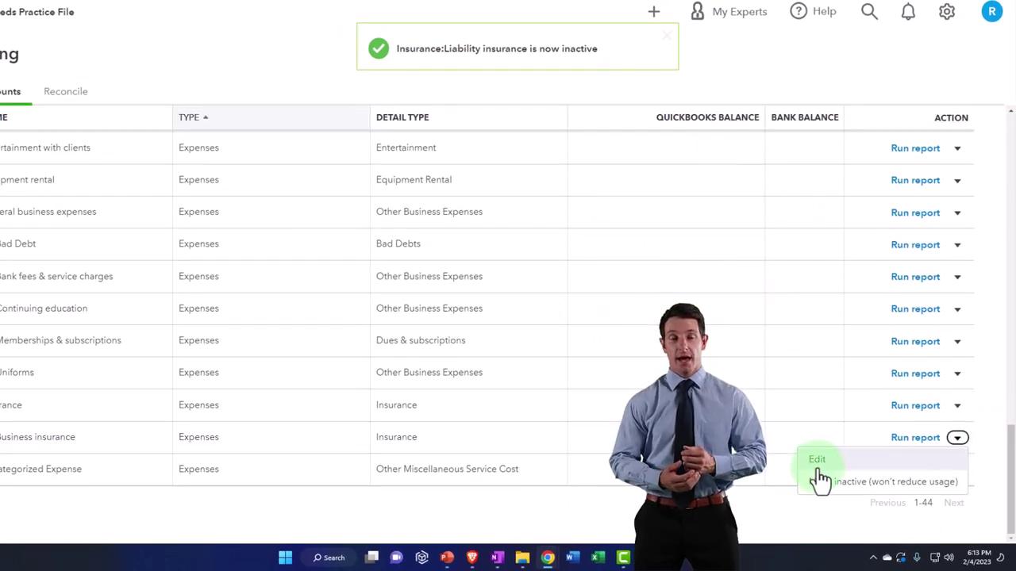
{"action": "left_click", "coordinate": [823, 483]}
{"action": "left_click", "coordinate": [560, 298]}
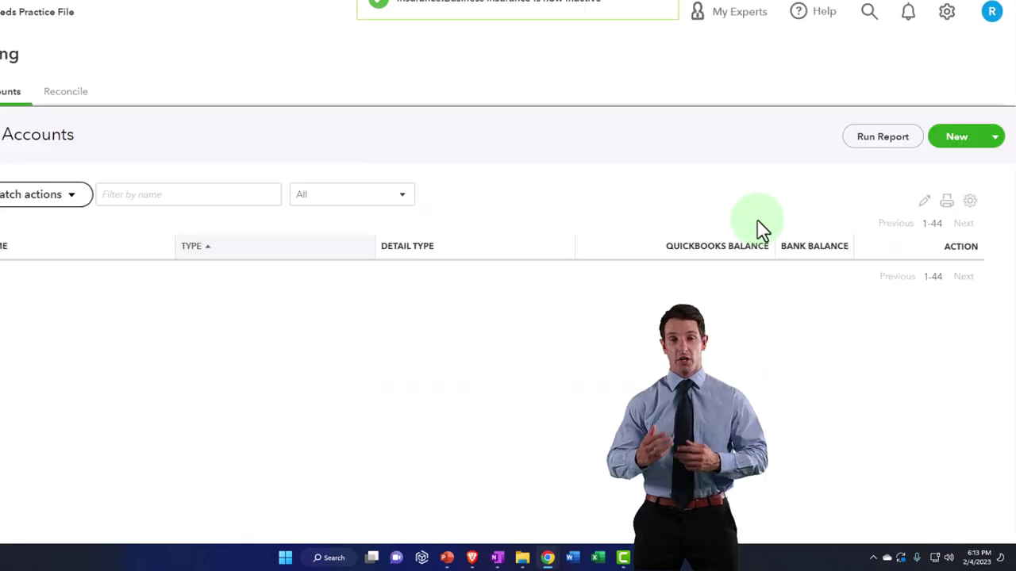
{"action": "left_click_drag", "start_coordinate": [1009, 147], "coordinate": [965, 451]}
{"action": "left_click", "coordinate": [877, 483]}
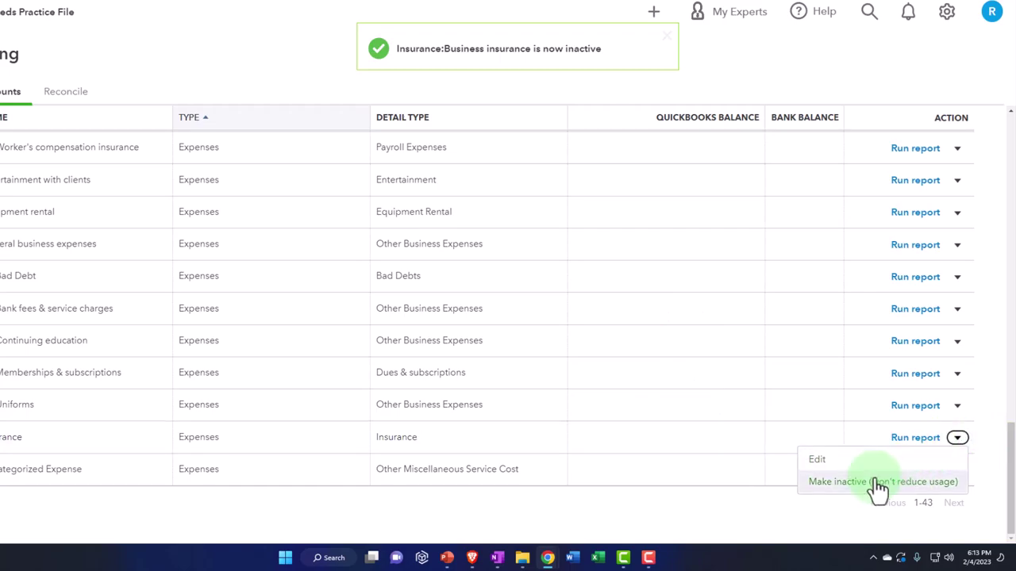
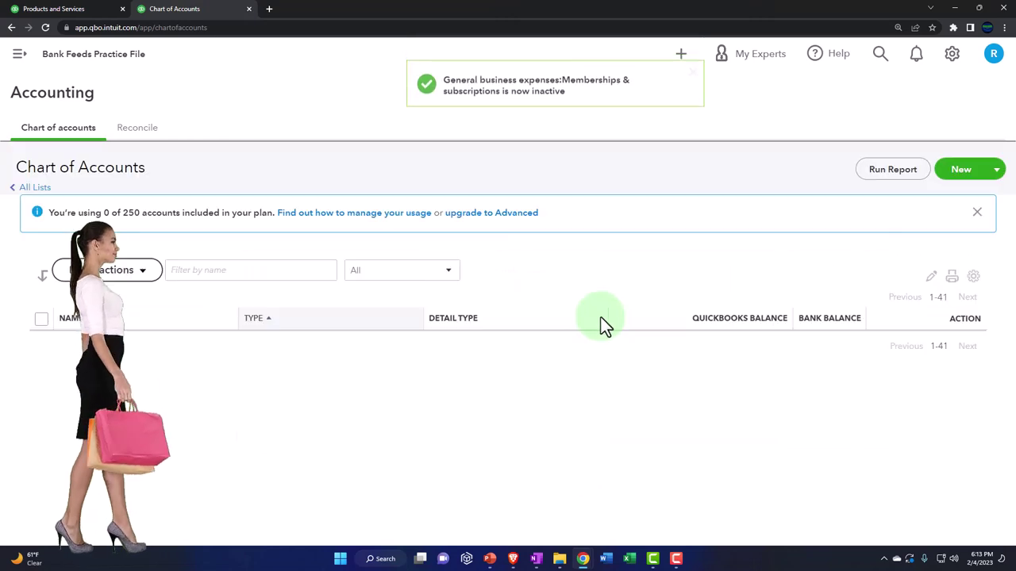
Inactivate the Continuing education and Bank fees & service charges sub-accounts under General business expenses.
{"action": "left_click_drag", "start_coordinate": [1009, 167], "coordinate": [1007, 484]}
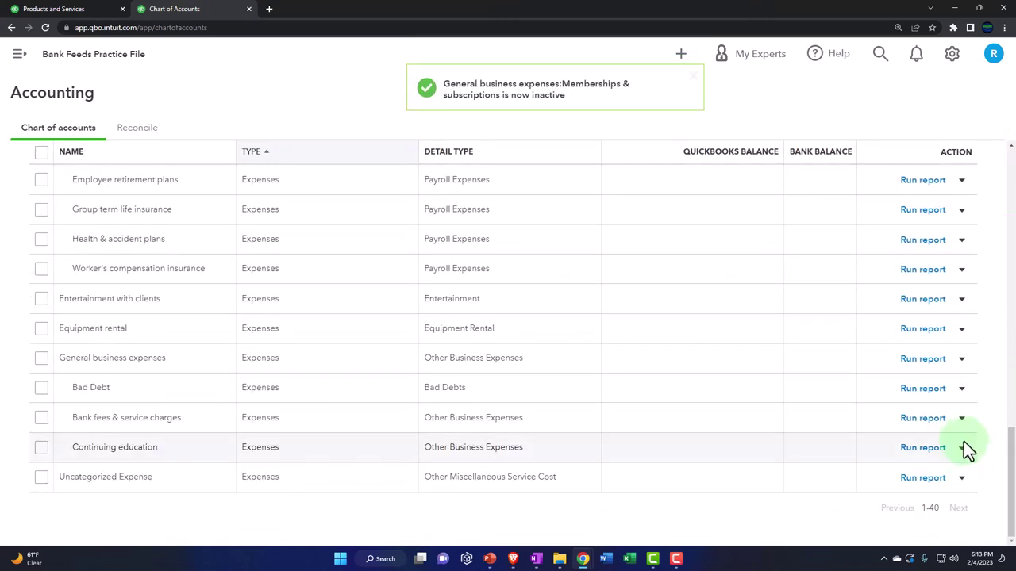
{"action": "left_click", "coordinate": [962, 446]}
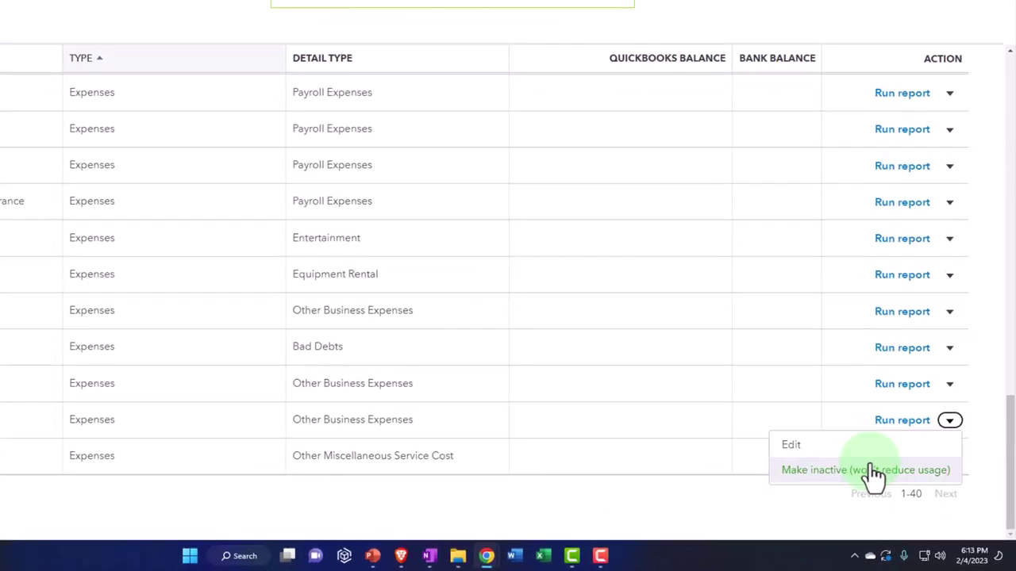
{"action": "left_click", "coordinate": [873, 470]}
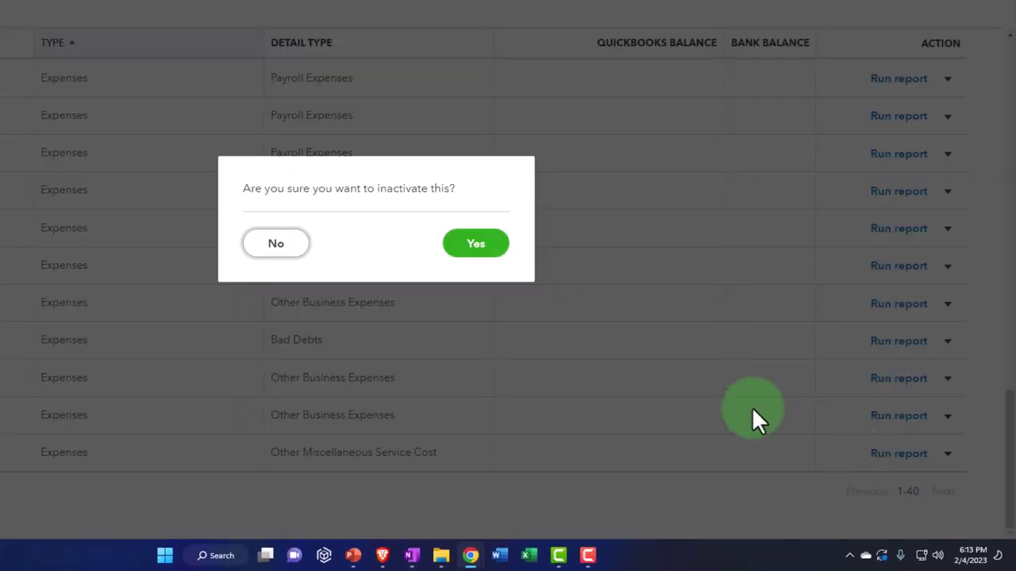
{"action": "left_click", "coordinate": [474, 246]}
{"action": "left_click_drag", "start_coordinate": [1007, 136], "coordinate": [994, 345]}
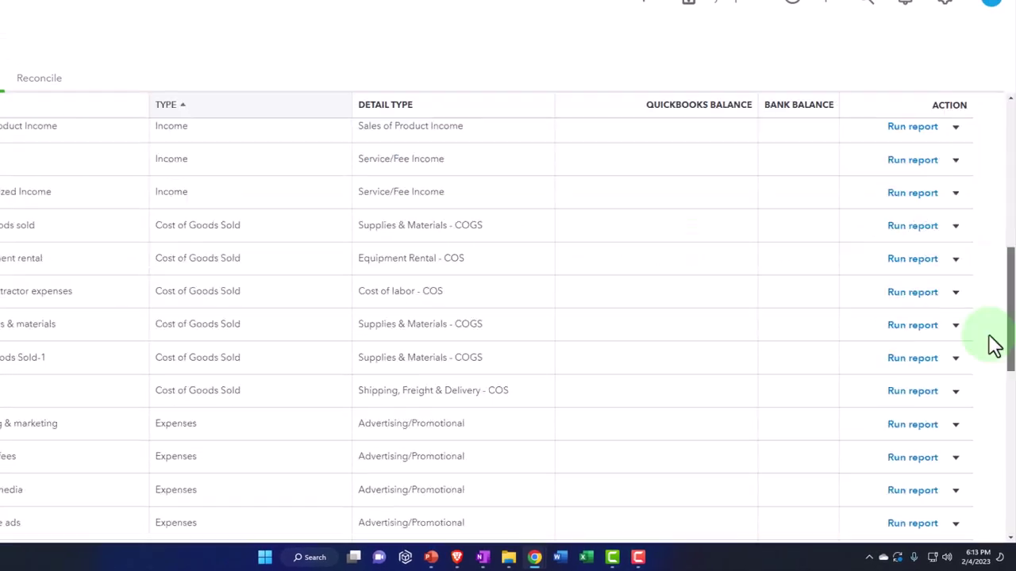
{"action": "scroll", "coordinate": [994, 346], "scroll_direction": "down", "scroll_amount": 5}
{"action": "left_click", "coordinate": [956, 435]}
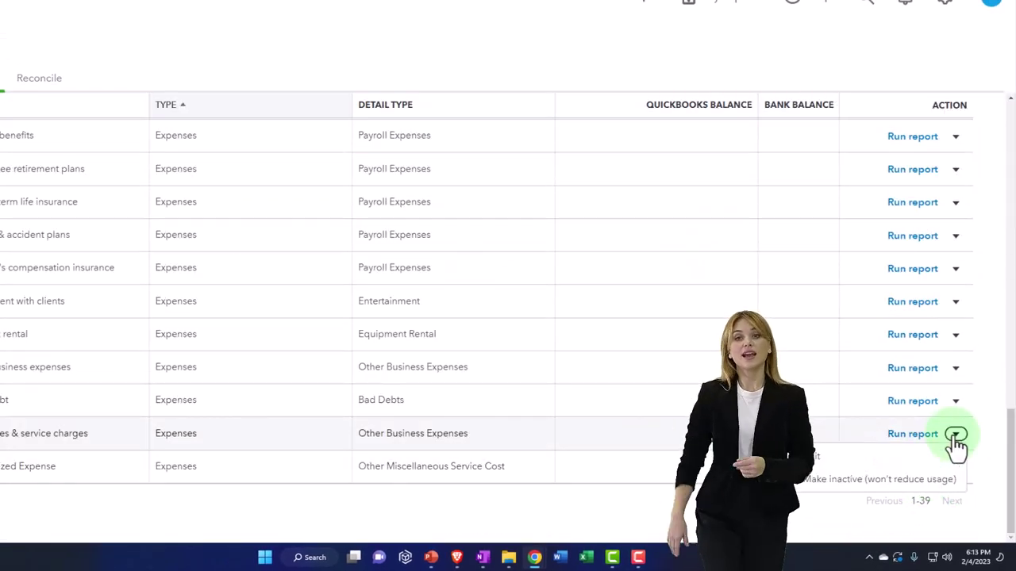
{"action": "left_click", "coordinate": [877, 480]}
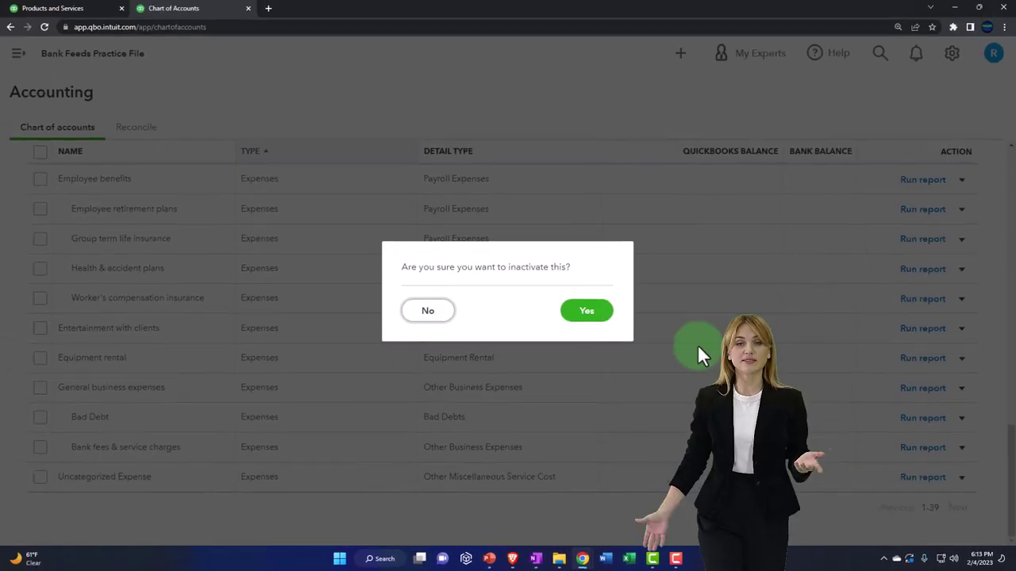
{"action": "left_click", "coordinate": [586, 313]}
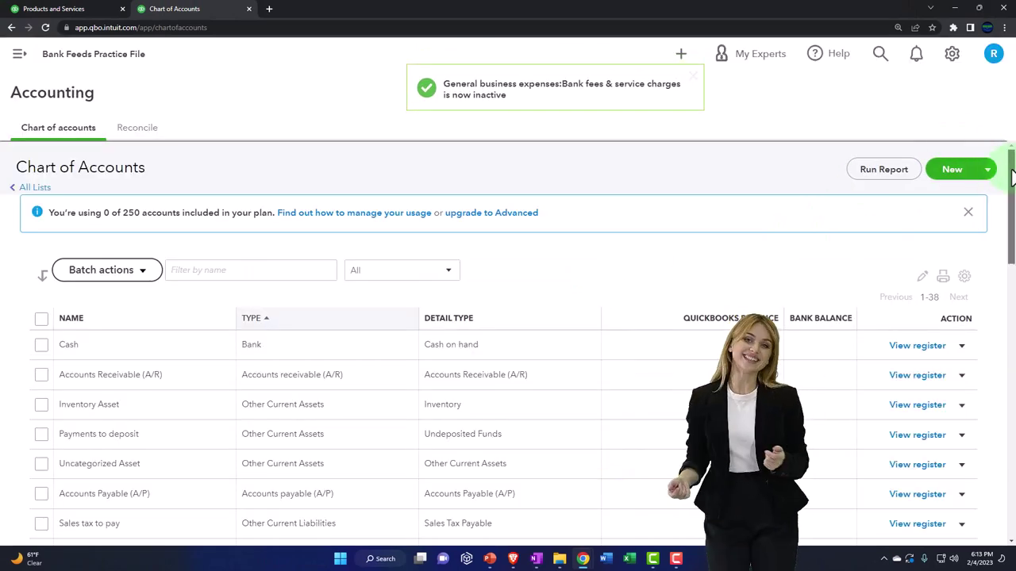
Make the Bad Debt sub-account and its parent expense account, General business expenses, inactive.
{"action": "left_click_drag", "start_coordinate": [1012, 175], "coordinate": [1002, 449]}
{"action": "left_click", "coordinate": [960, 448]}
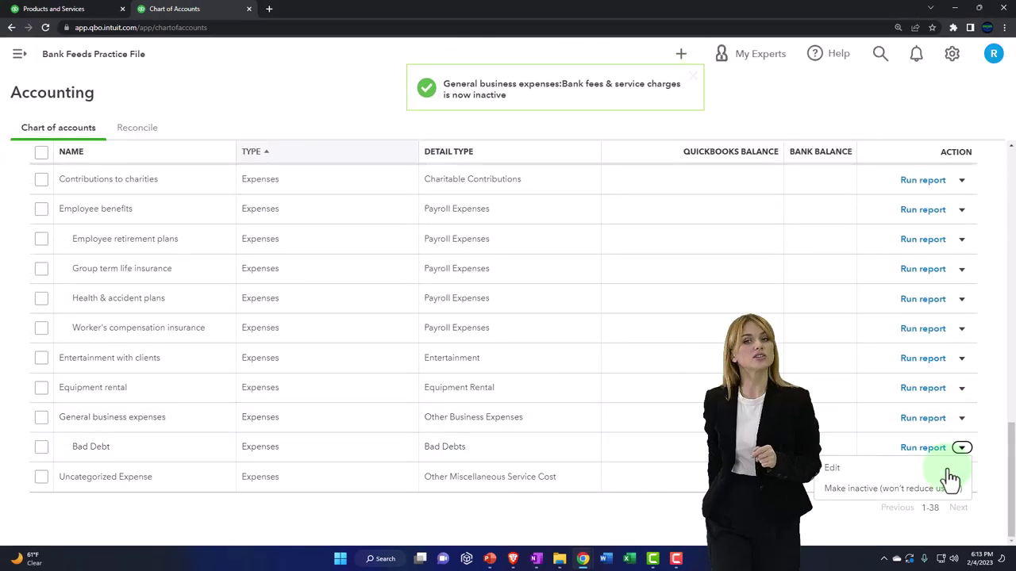
{"action": "left_click", "coordinate": [923, 488]}
{"action": "left_click", "coordinate": [587, 314]}
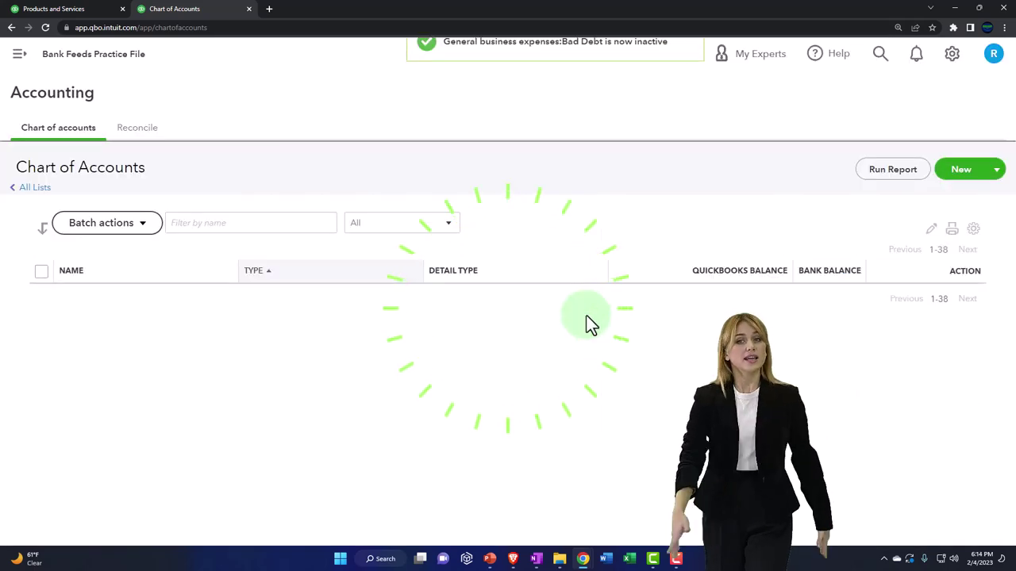
{"action": "left_click_drag", "start_coordinate": [1012, 222], "coordinate": [977, 449]}
{"action": "left_click", "coordinate": [962, 449]}
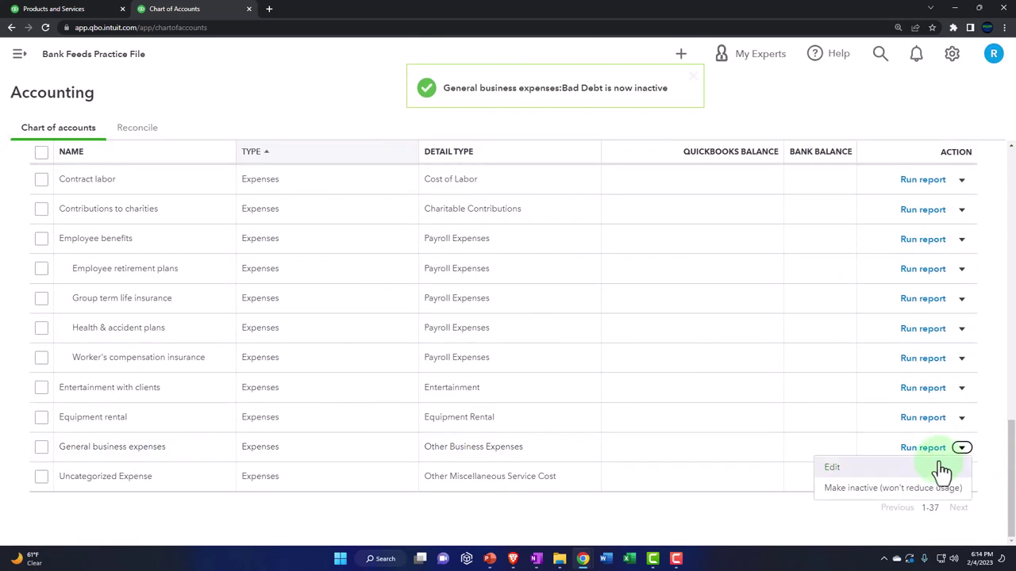
{"action": "left_click", "coordinate": [901, 496]}
{"action": "left_click", "coordinate": [587, 311]}
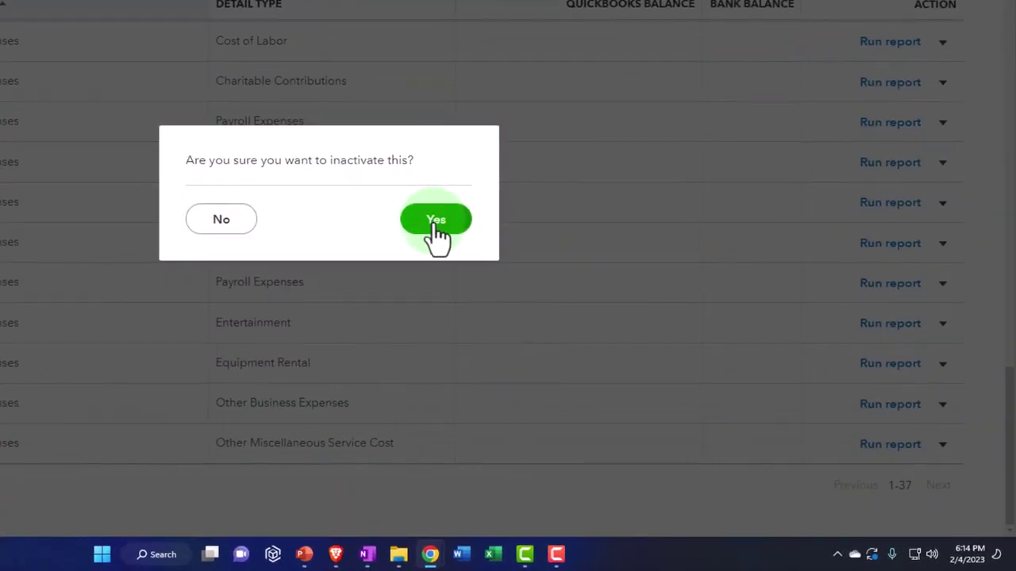
Inactivate the Equipment rental expense account and the Entertainment with clients expense account.
{"action": "left_click_drag", "start_coordinate": [1007, 46], "coordinate": [969, 456]}
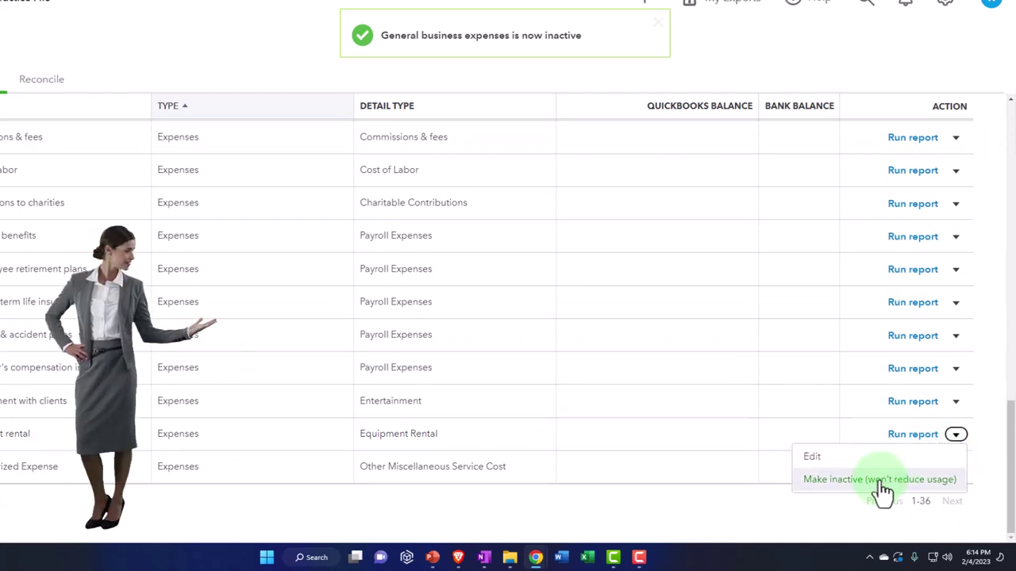
{"action": "left_click", "coordinate": [879, 480]}
{"action": "left_click", "coordinate": [540, 283]}
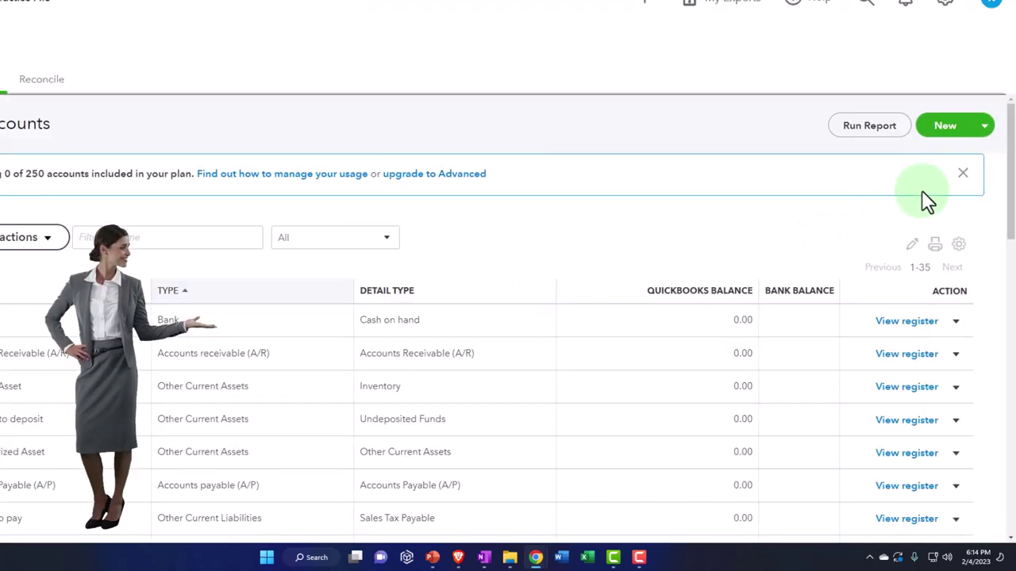
{"action": "left_click_drag", "start_coordinate": [1004, 127], "coordinate": [939, 471]}
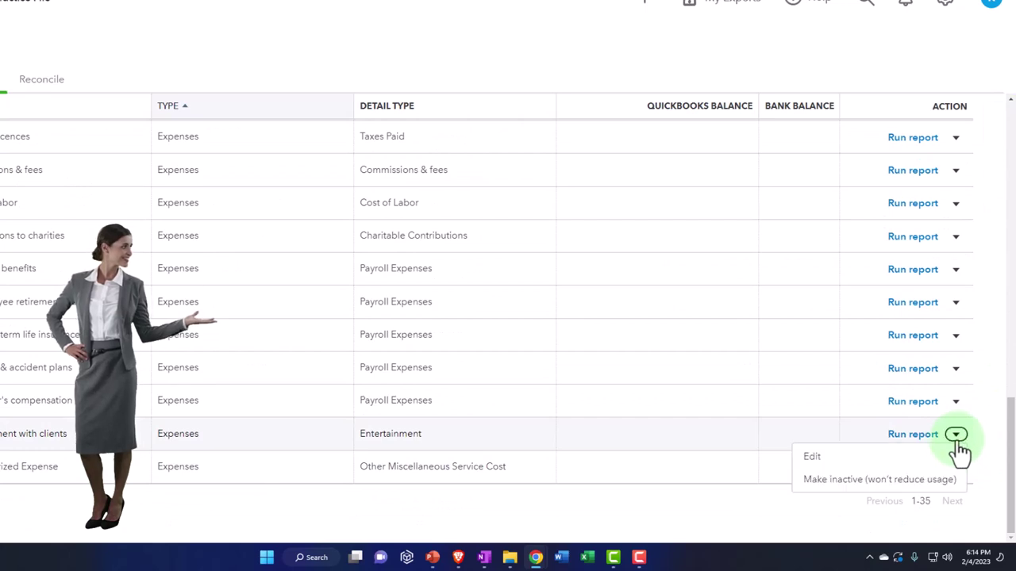
{"action": "left_click", "coordinate": [912, 480]}
{"action": "left_click", "coordinate": [596, 317]}
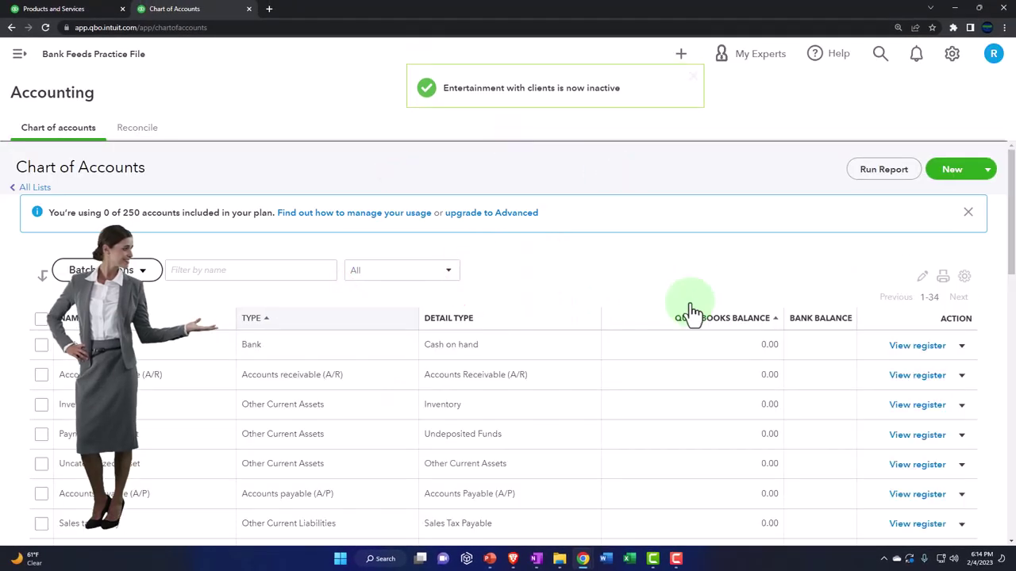
Inactivate the Worker's compensation insurance and Health & accident plans sub-accounts under Employee benefits.
{"action": "left_click_drag", "start_coordinate": [1004, 170], "coordinate": [989, 445]}
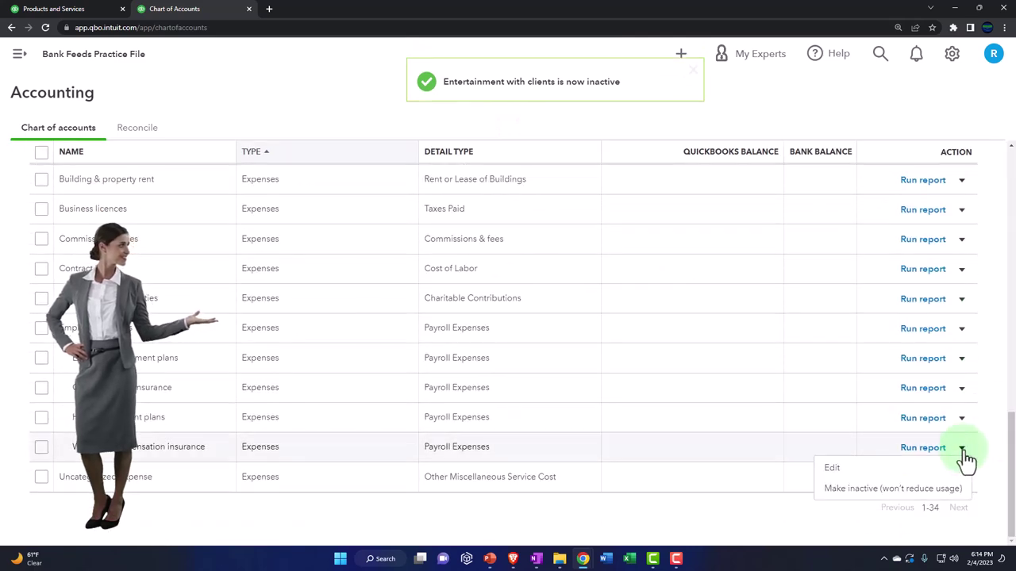
{"action": "left_click", "coordinate": [901, 488]}
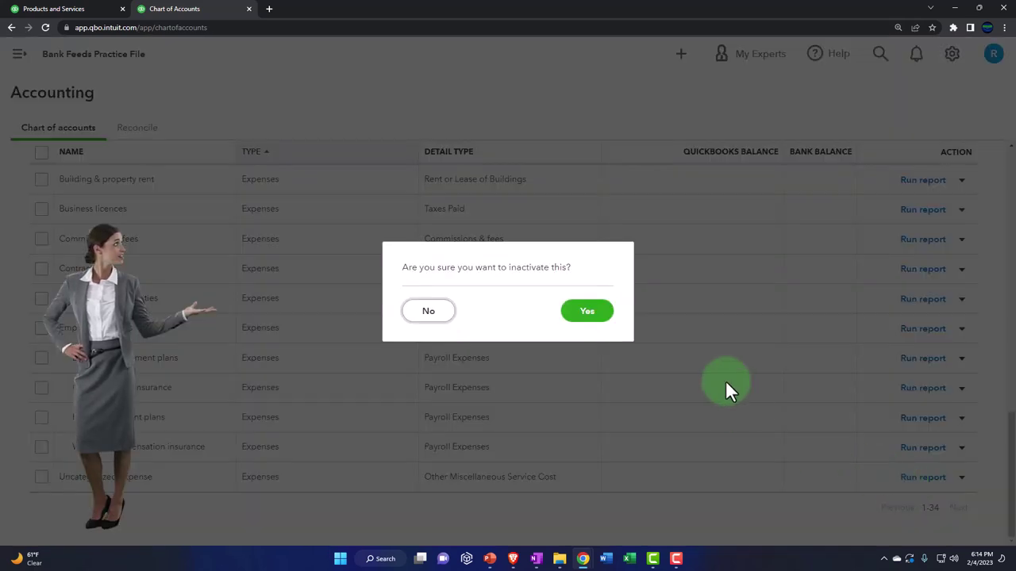
{"action": "left_click", "coordinate": [587, 312]}
{"action": "left_click_drag", "start_coordinate": [1008, 182], "coordinate": [1002, 504]}
{"action": "left_click", "coordinate": [961, 448]}
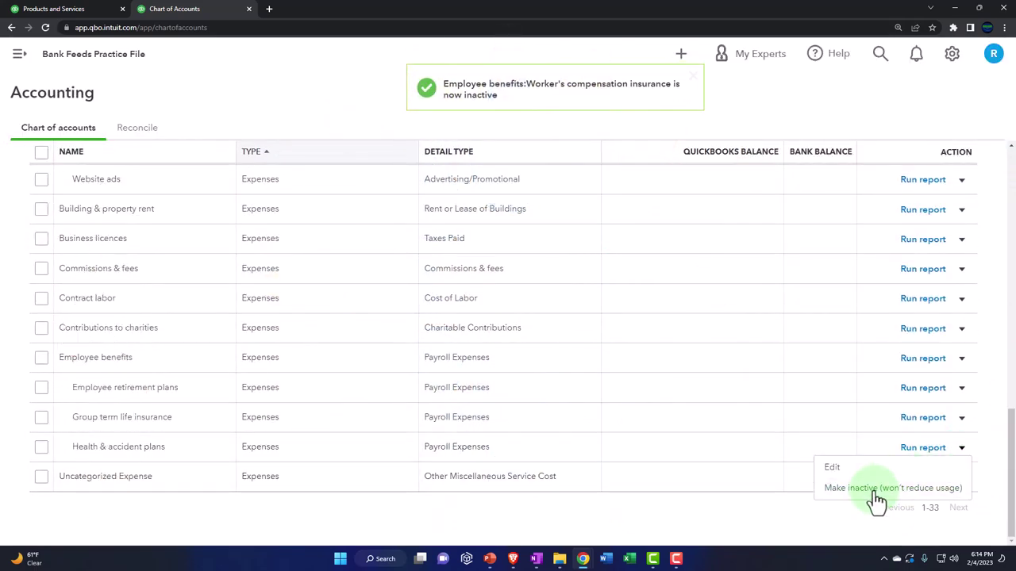
{"action": "left_click", "coordinate": [877, 489]}
{"action": "left_click", "coordinate": [588, 311]}
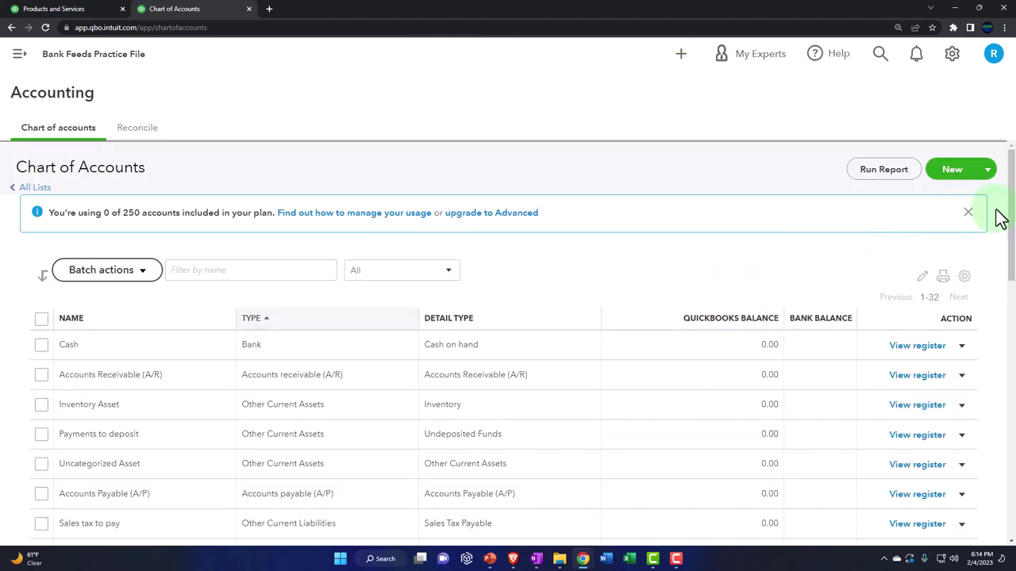
Inactivate the Group term life insurance and Employee retirement plans sub-accounts under Employee benefits.
{"action": "left_click_drag", "start_coordinate": [1012, 194], "coordinate": [992, 477]}
{"action": "left_click", "coordinate": [961, 447]}
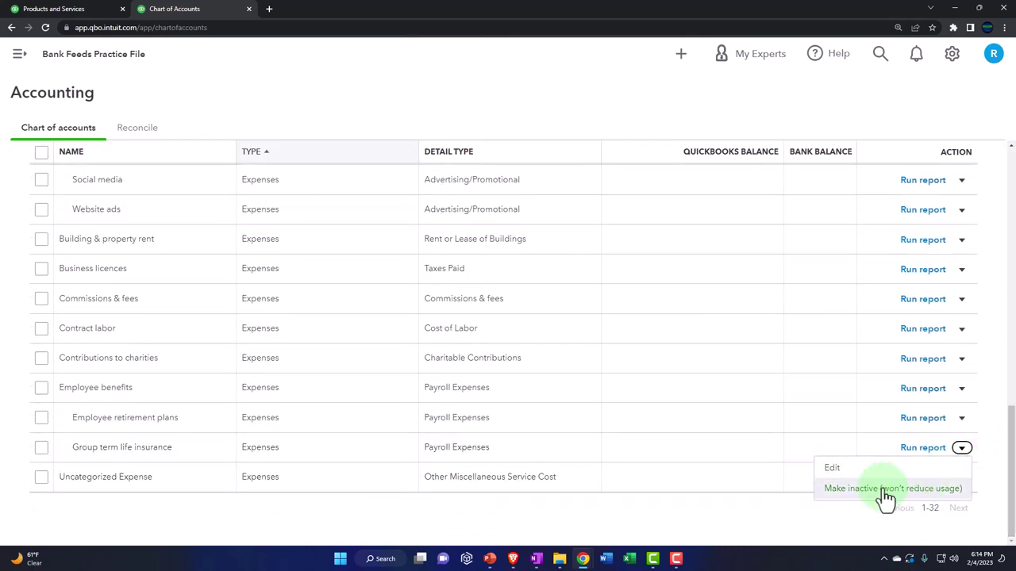
{"action": "left_click", "coordinate": [880, 489]}
{"action": "left_click", "coordinate": [587, 311]}
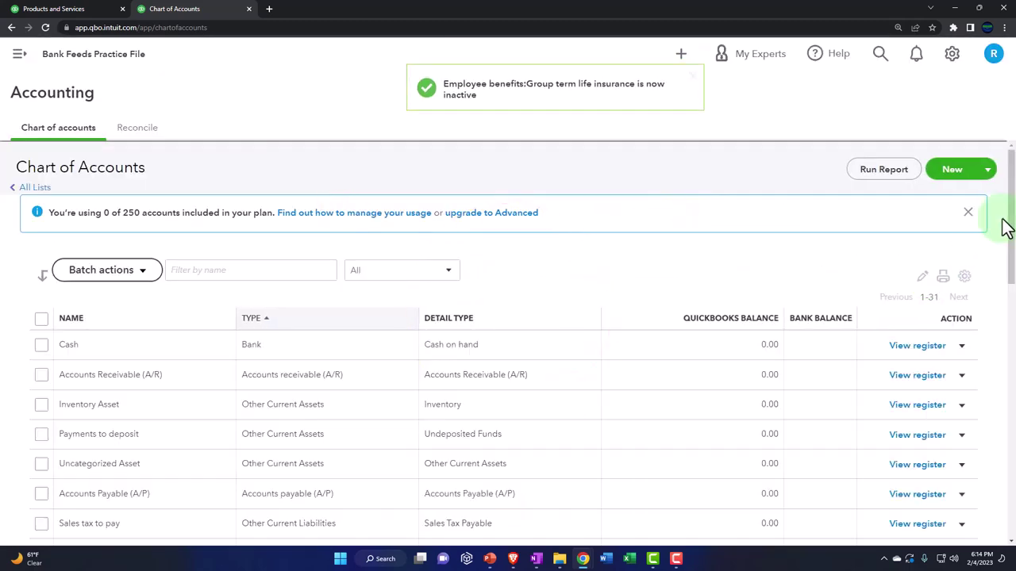
{"action": "left_click_drag", "start_coordinate": [1012, 269], "coordinate": [1005, 504]}
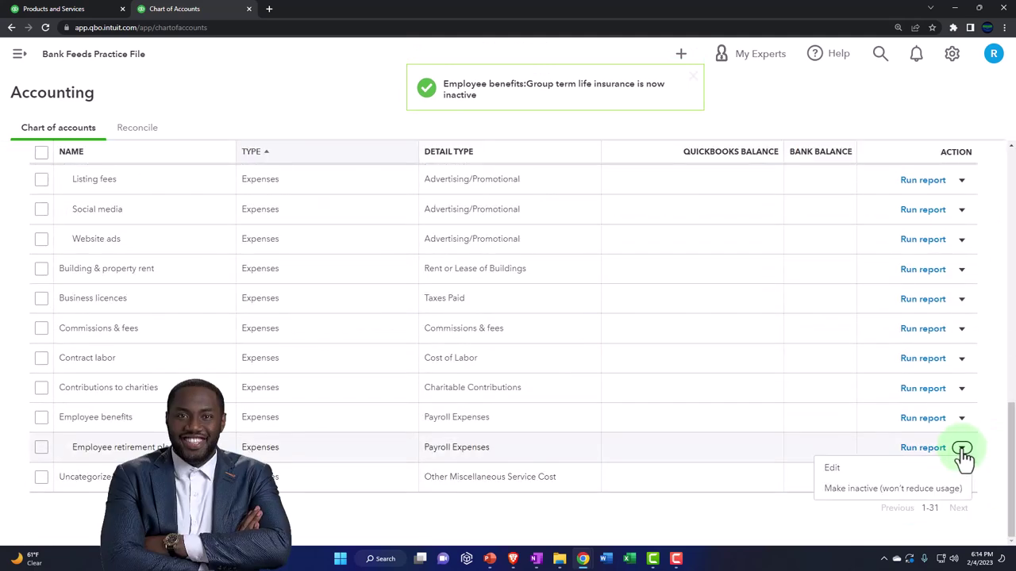
{"action": "left_click", "coordinate": [911, 488]}
{"action": "left_click", "coordinate": [587, 311]}
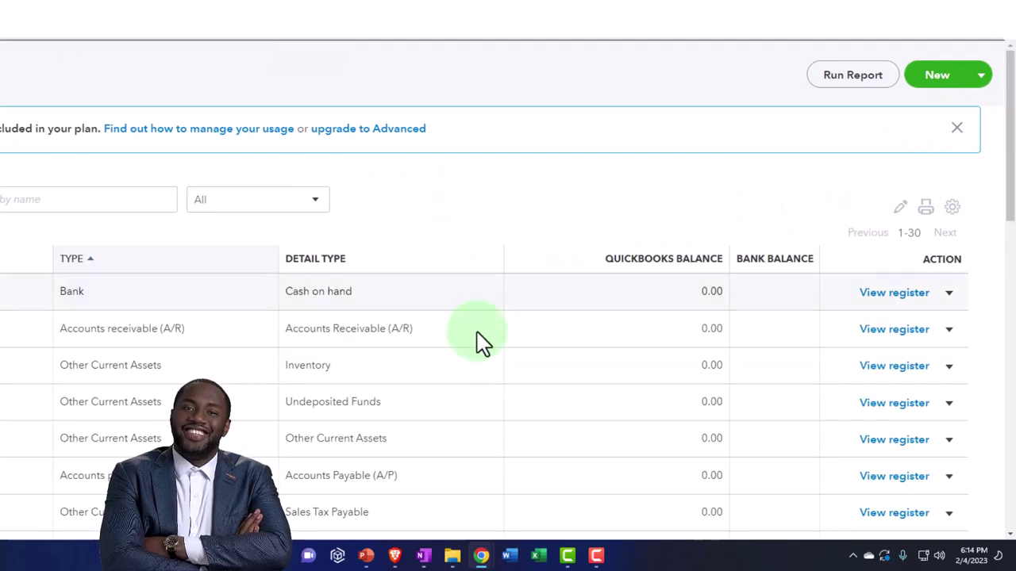
Make the Employee benefits parent expense account inactive.
{"action": "scroll", "coordinate": [555, 349], "scroll_direction": "down", "scroll_amount": 10}
{"action": "scroll", "coordinate": [571, 358], "scroll_direction": "down", "scroll_amount": 2}
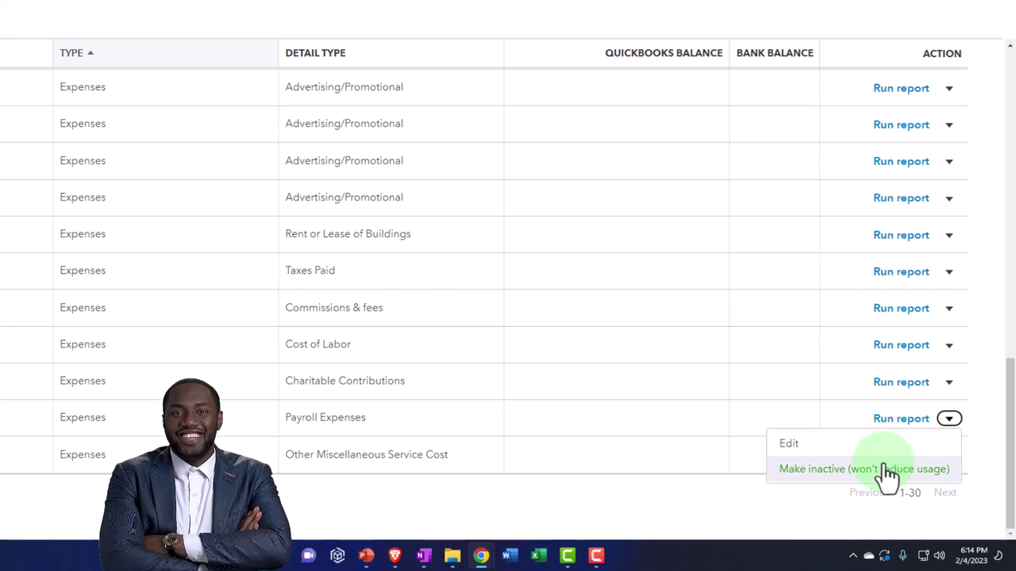
{"action": "left_click", "coordinate": [886, 469]}
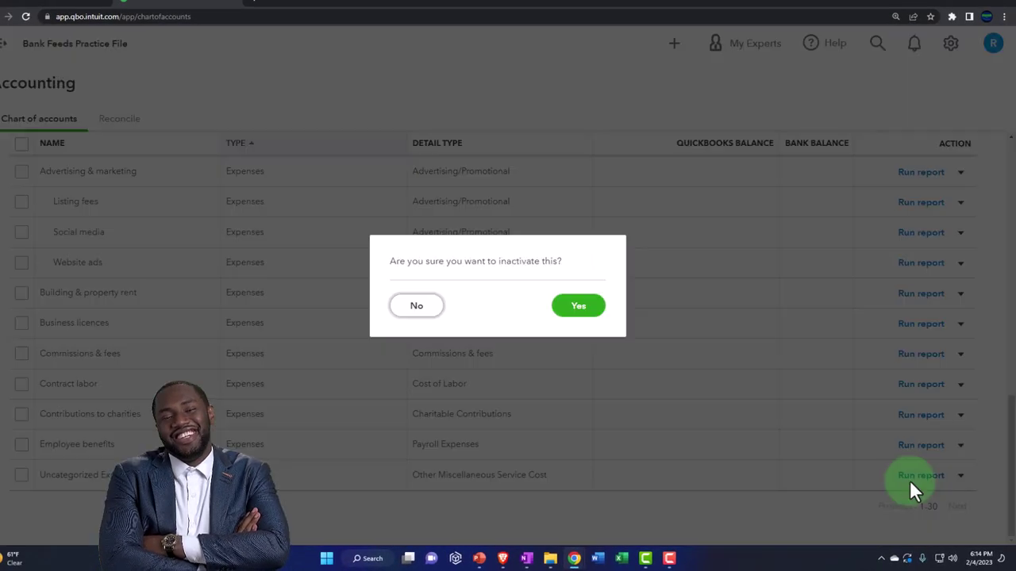
{"action": "left_click", "coordinate": [580, 309]}
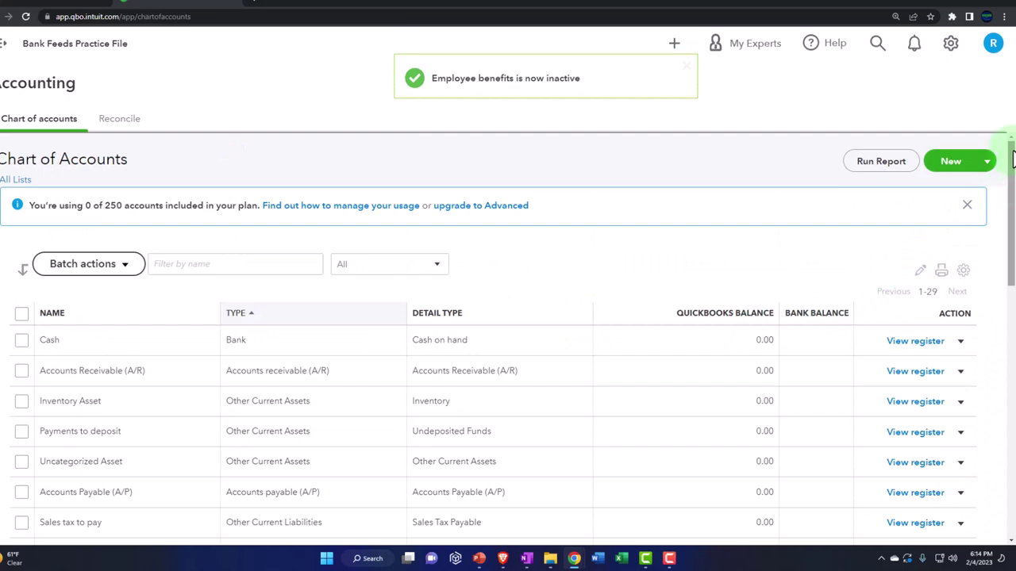
Inactivate the Contributions to charities account and the expense account with the Cost of Labor detail type.
{"action": "left_click_drag", "start_coordinate": [1012, 159], "coordinate": [997, 458]}
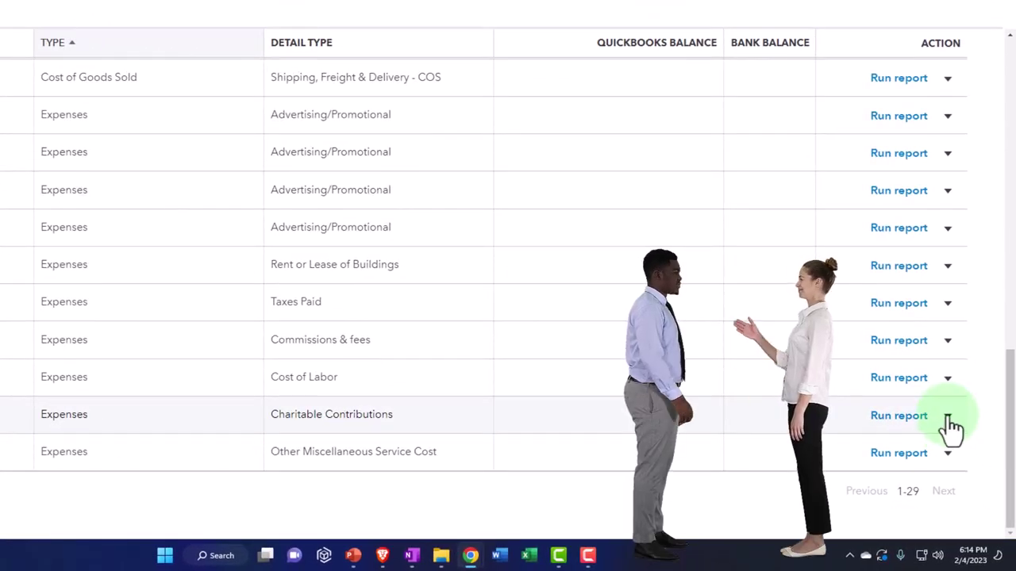
{"action": "left_click", "coordinate": [947, 418]}
{"action": "left_click", "coordinate": [864, 472]}
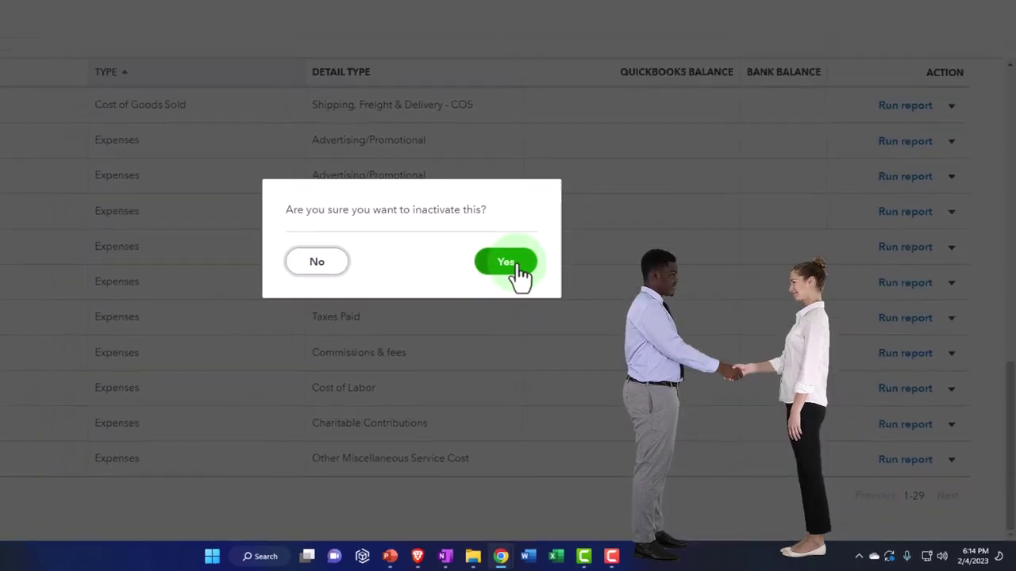
{"action": "left_click", "coordinate": [481, 245]}
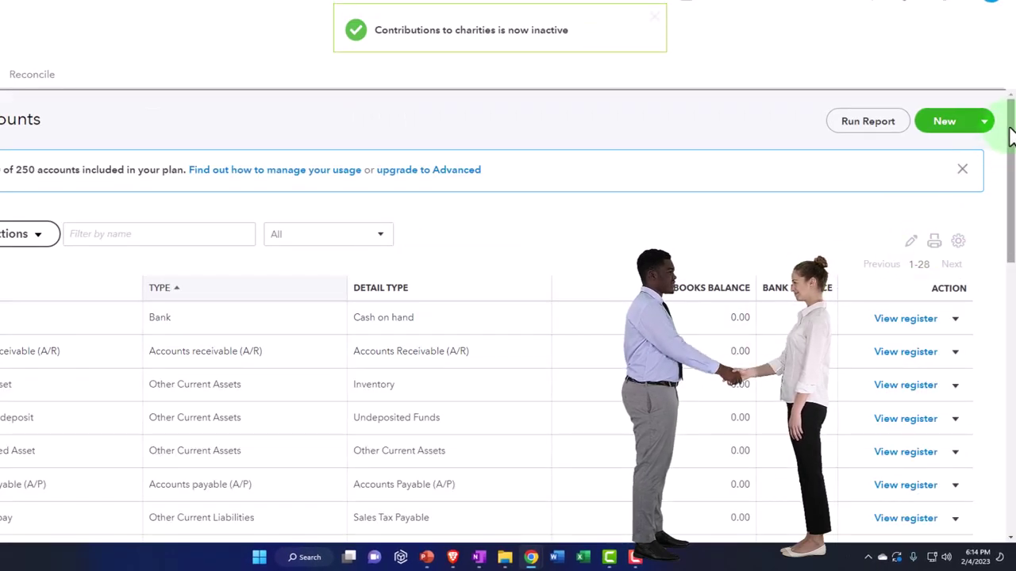
{"action": "left_click_drag", "start_coordinate": [1010, 135], "coordinate": [1002, 495]}
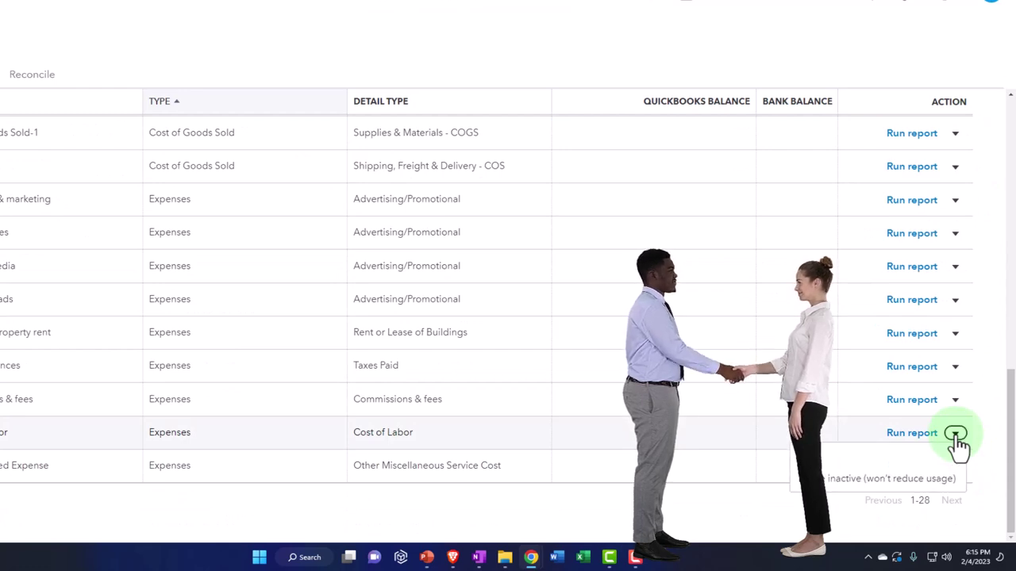
{"action": "left_click", "coordinate": [918, 481]}
{"action": "left_click", "coordinate": [532, 277]}
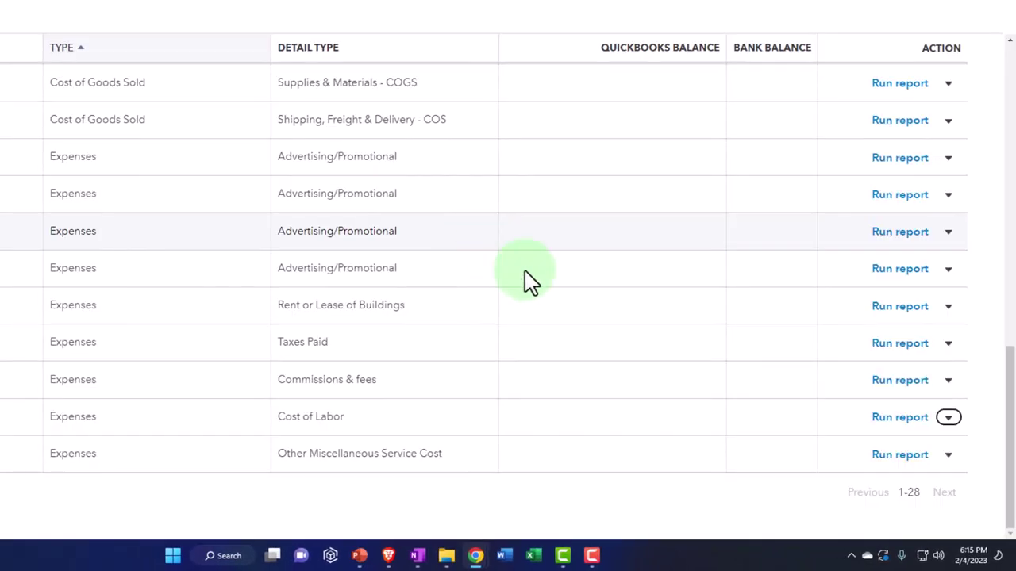
Inactivate the Commissions & fees expense account and the expense account with the Taxes Paid detail type.
{"action": "left_click_drag", "start_coordinate": [1009, 182], "coordinate": [964, 515]}
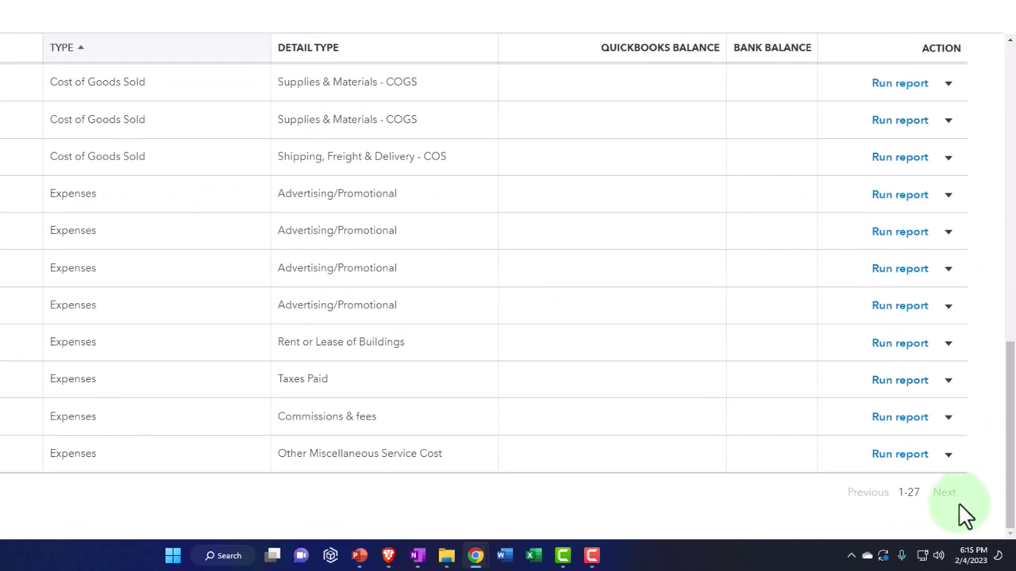
{"action": "left_click", "coordinate": [948, 418]}
{"action": "left_click", "coordinate": [840, 470]}
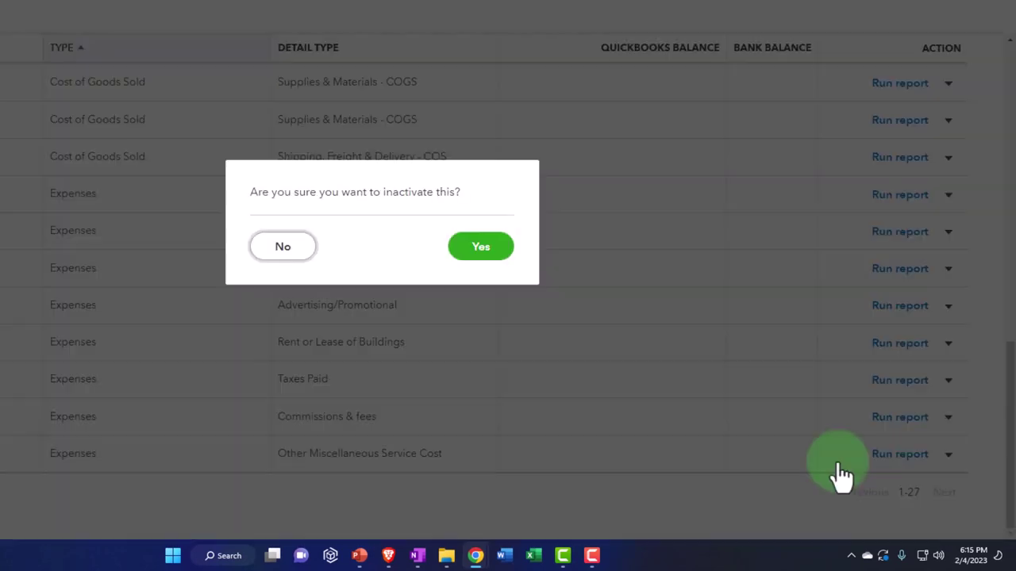
{"action": "left_click", "coordinate": [522, 288]}
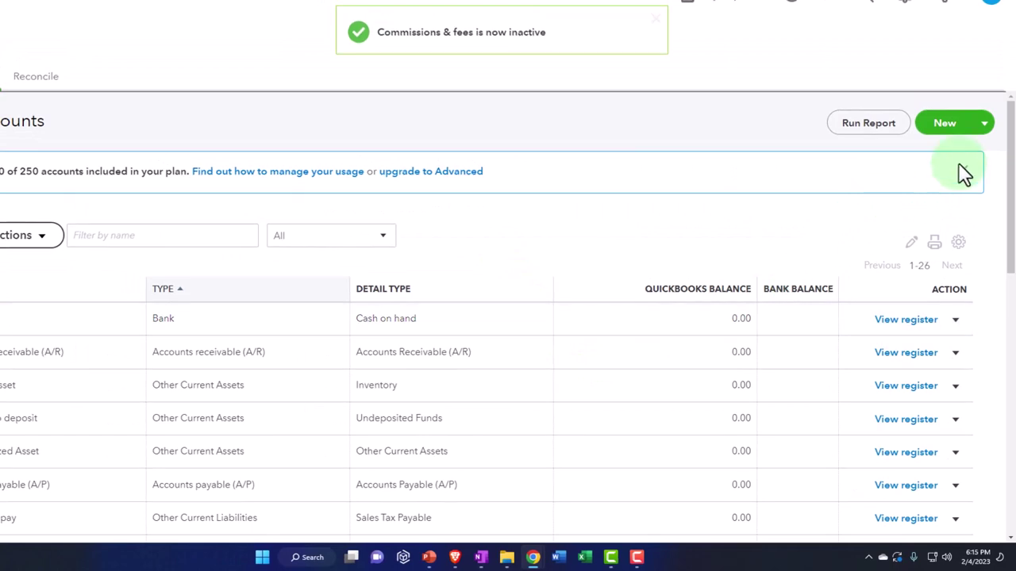
{"action": "left_click_drag", "start_coordinate": [1008, 143], "coordinate": [976, 428]}
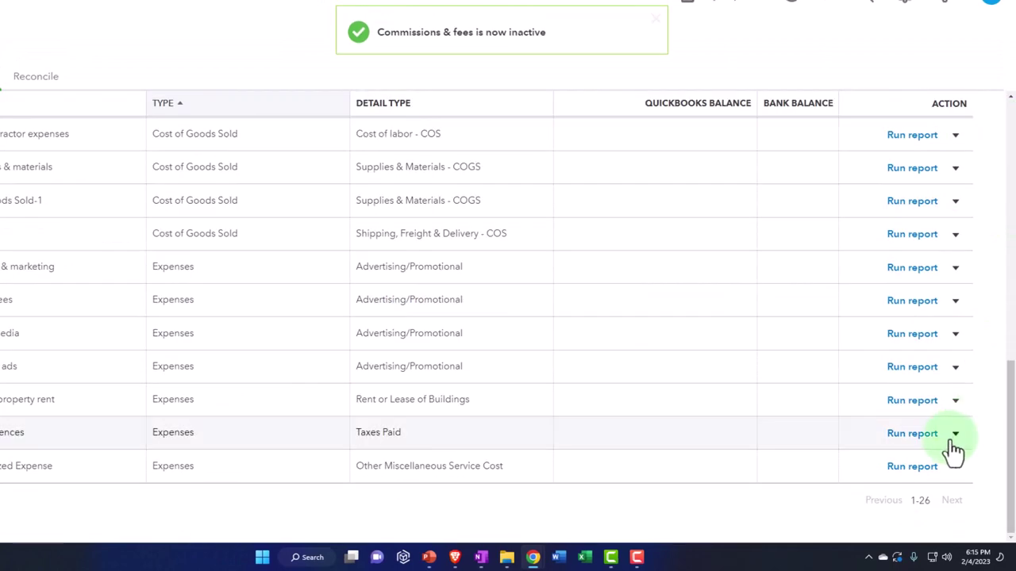
{"action": "left_click", "coordinate": [905, 479]}
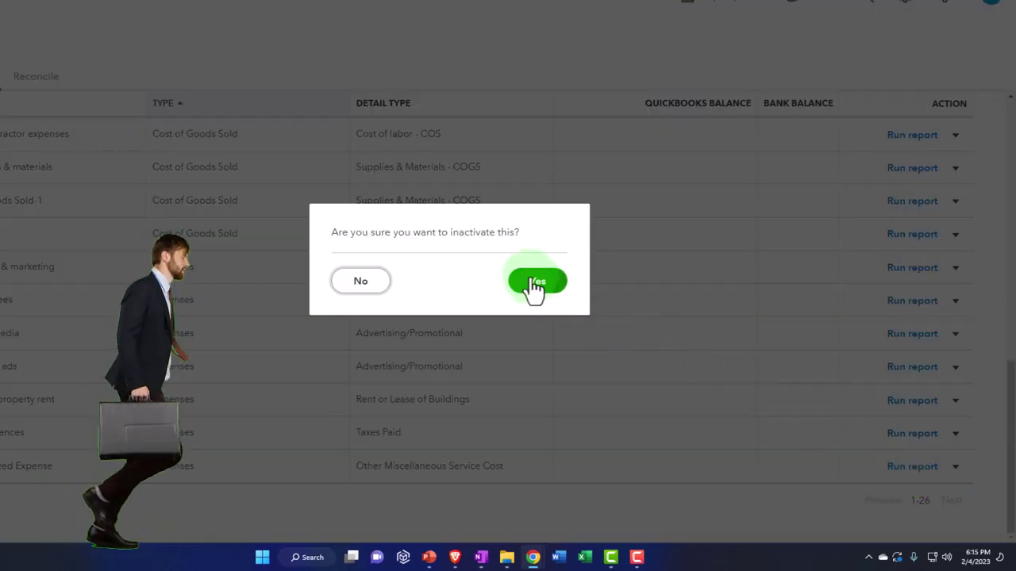
{"action": "left_click", "coordinate": [533, 283]}
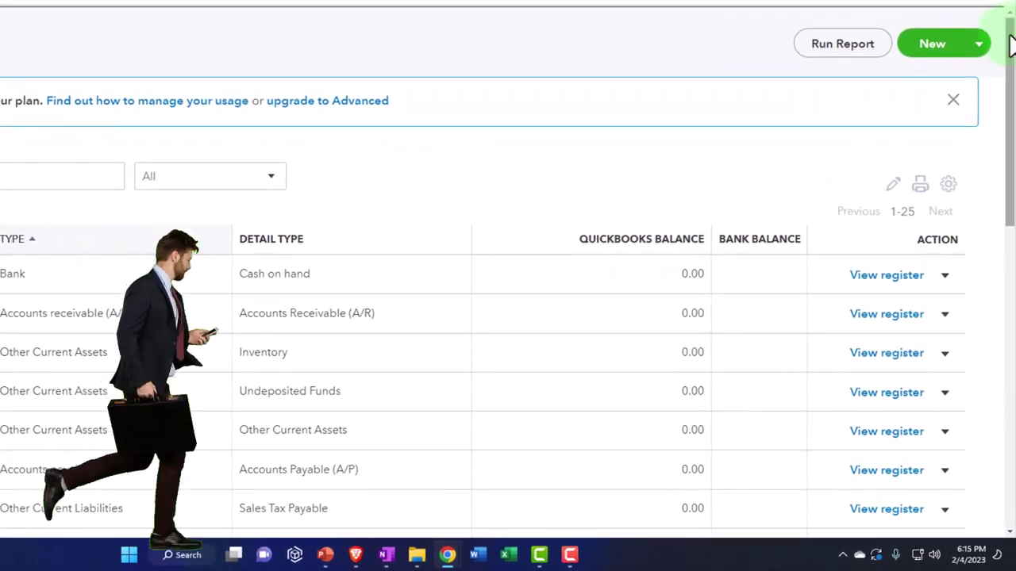
Make the Building & property rent expense account inactive.
{"action": "left_click_drag", "start_coordinate": [1011, 46], "coordinate": [975, 453]}
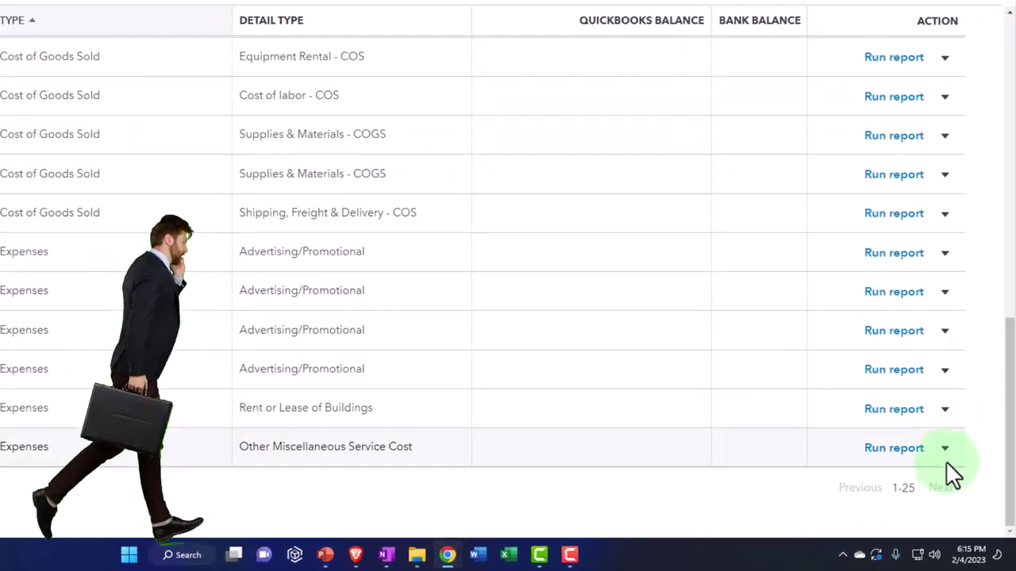
{"action": "left_click", "coordinate": [947, 415]}
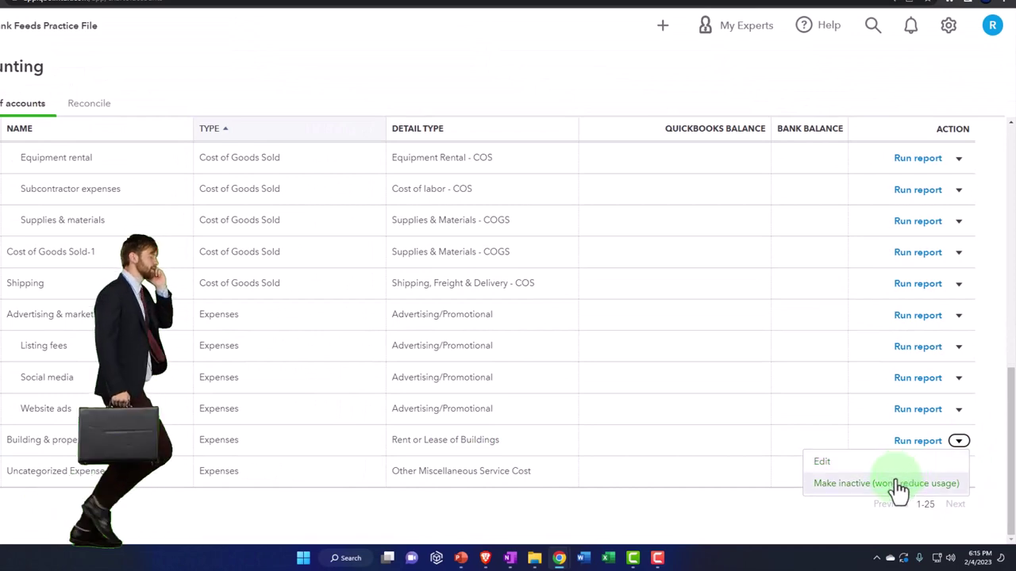
{"action": "left_click", "coordinate": [876, 472]}
{"action": "left_click", "coordinate": [565, 298]}
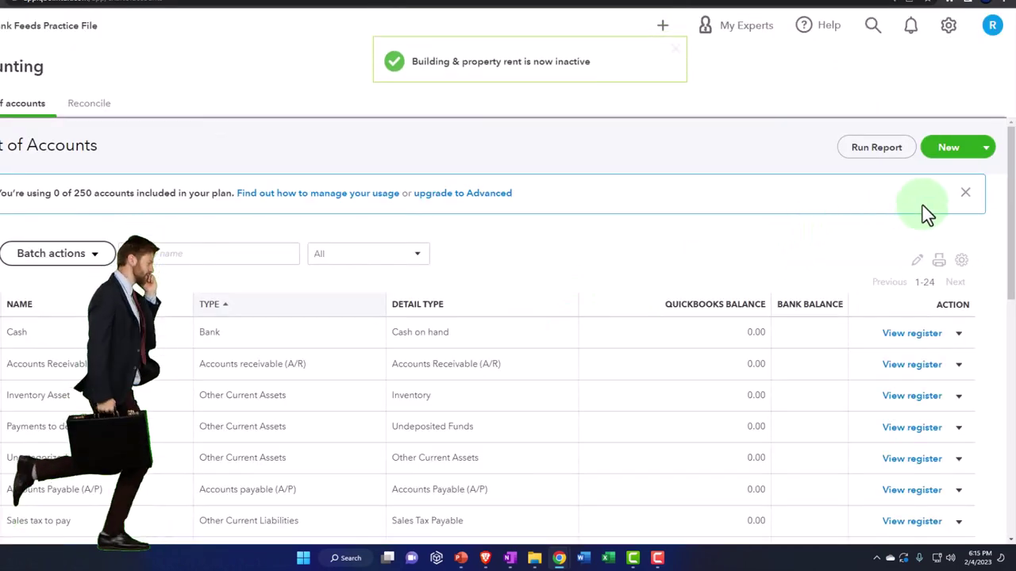
Inactivate the Website ads and Social media sub-accounts under Advertising & marketing.
{"action": "left_click_drag", "start_coordinate": [1011, 176], "coordinate": [991, 431]}
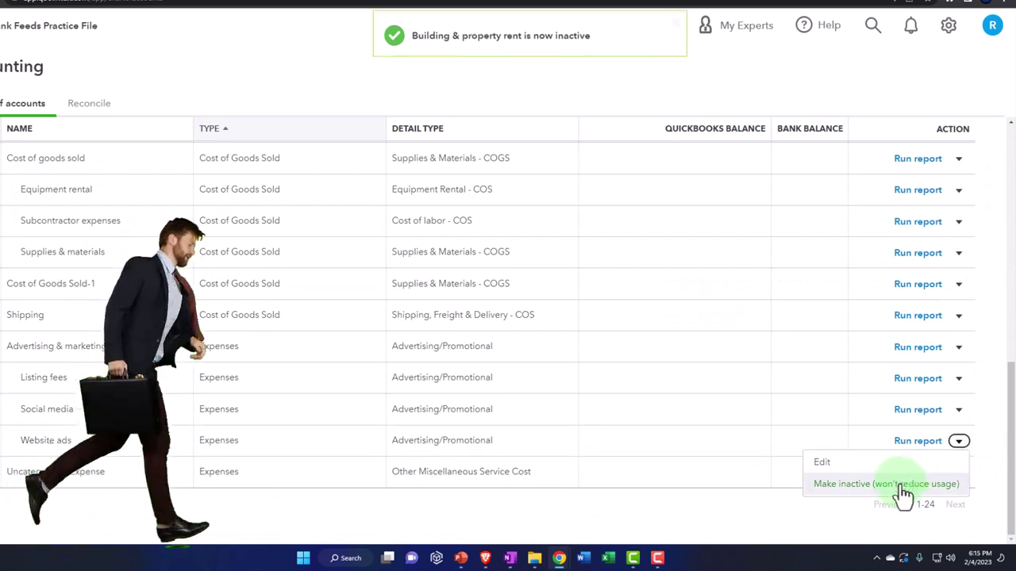
{"action": "left_click", "coordinate": [903, 494]}
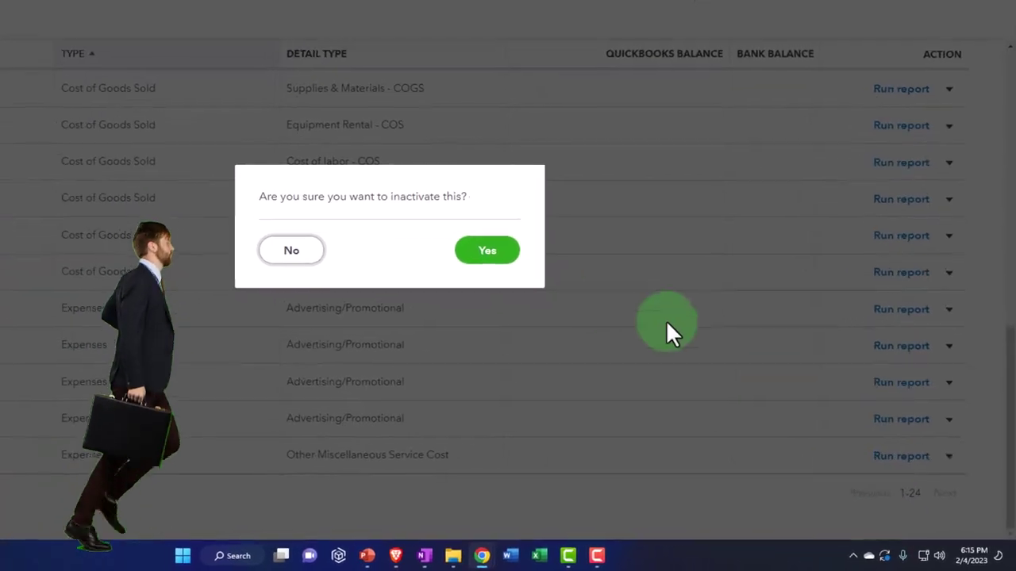
{"action": "left_click", "coordinate": [564, 299]}
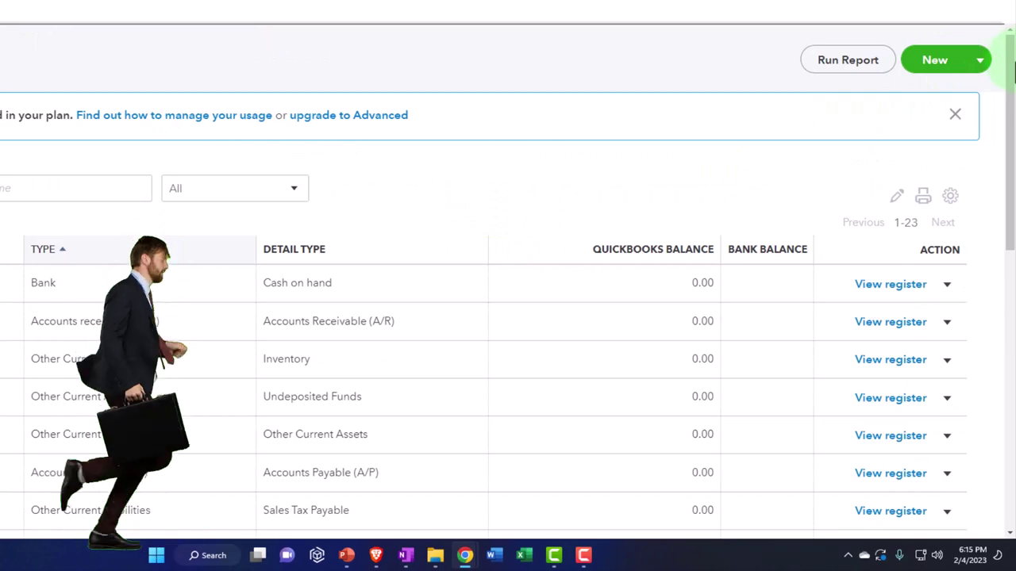
{"action": "scroll", "coordinate": [980, 397], "scroll_direction": "down", "scroll_amount": 10}
{"action": "left_click", "coordinate": [946, 414]}
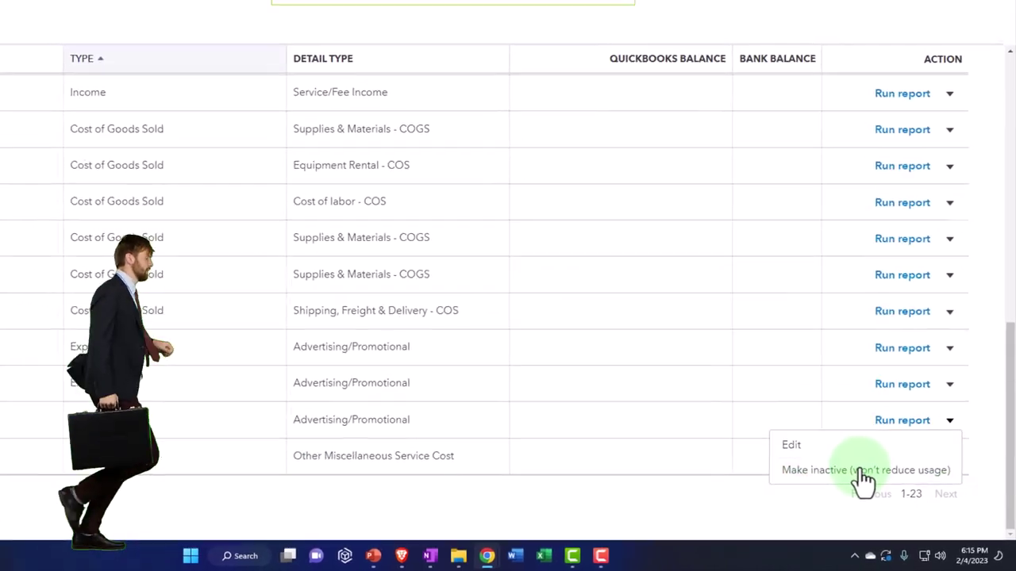
{"action": "left_click", "coordinate": [861, 471]}
{"action": "left_click", "coordinate": [530, 270]}
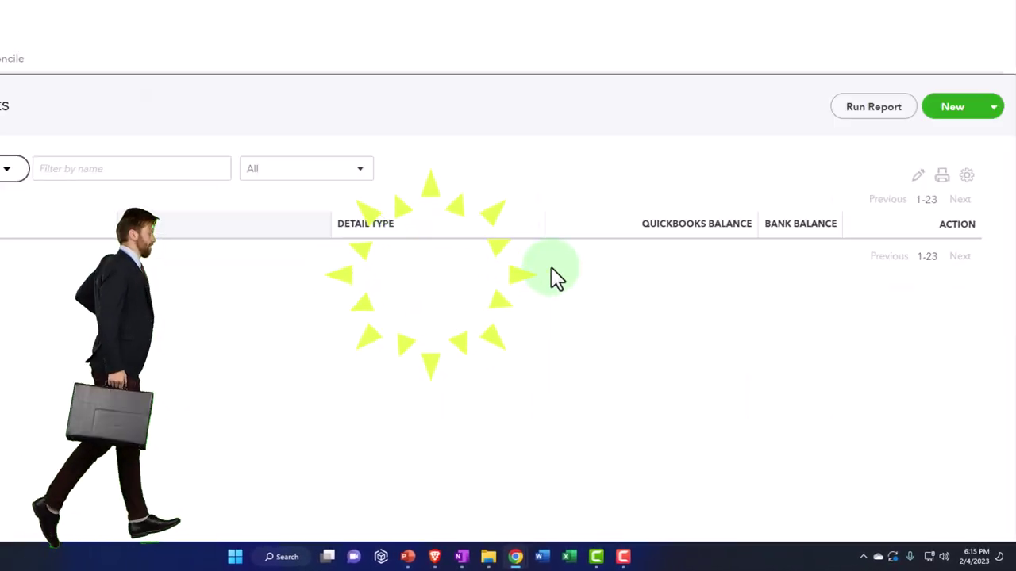
Inactivate the Listing fees sub-account and its parent expense account, Advertising & marketing.
{"action": "left_click_drag", "start_coordinate": [1010, 139], "coordinate": [1010, 435]}
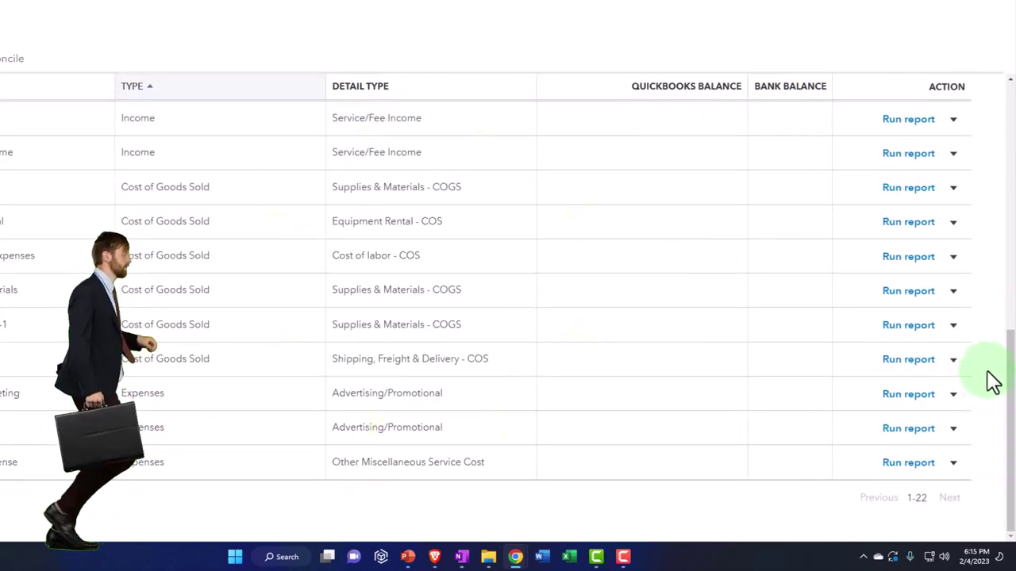
{"action": "left_click", "coordinate": [953, 428]}
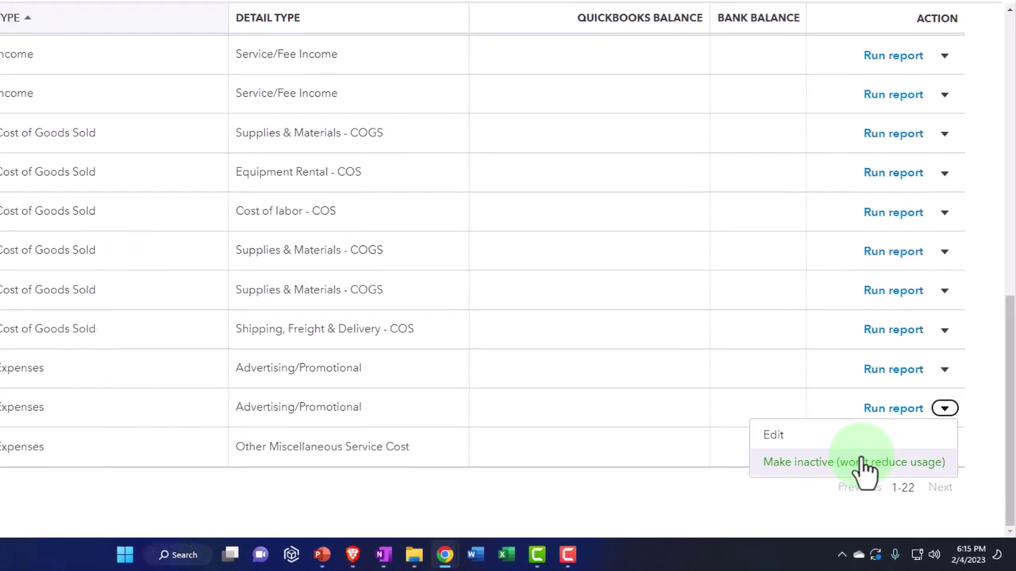
{"action": "left_click", "coordinate": [863, 463]}
{"action": "left_click", "coordinate": [465, 236]}
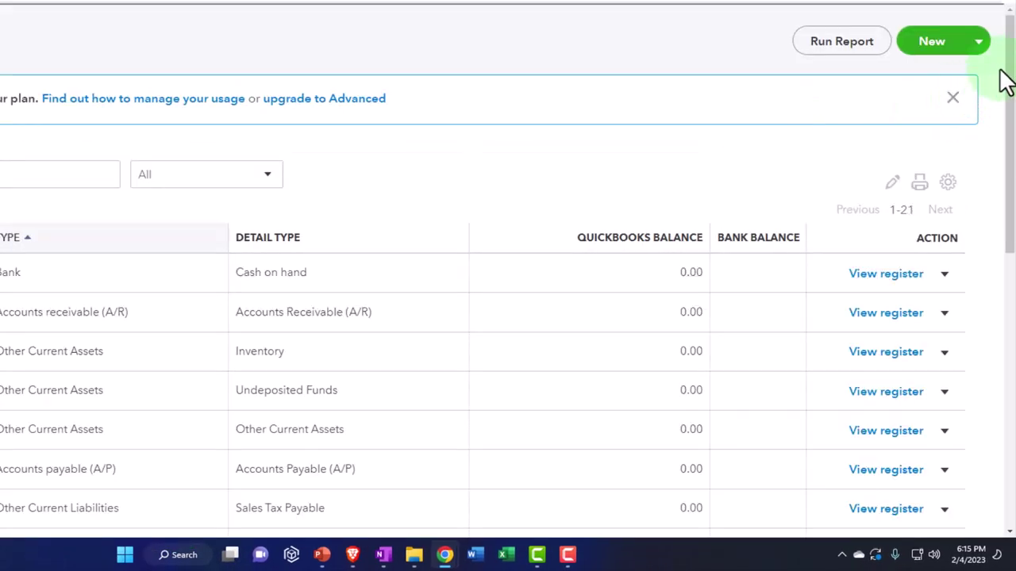
{"action": "left_click_drag", "start_coordinate": [1012, 51], "coordinate": [989, 436]}
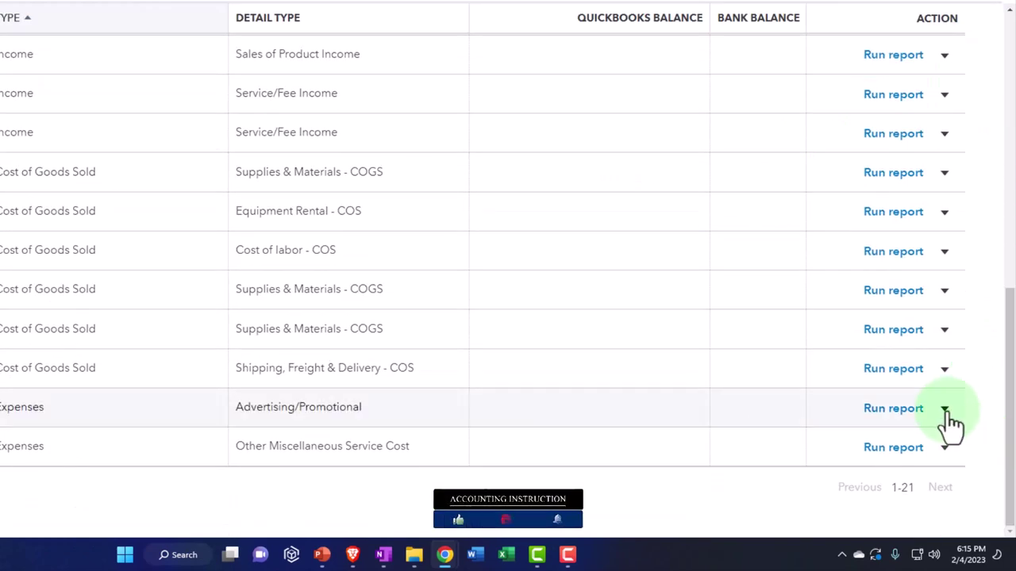
{"action": "left_click", "coordinate": [945, 410]}
{"action": "left_click", "coordinate": [917, 462]}
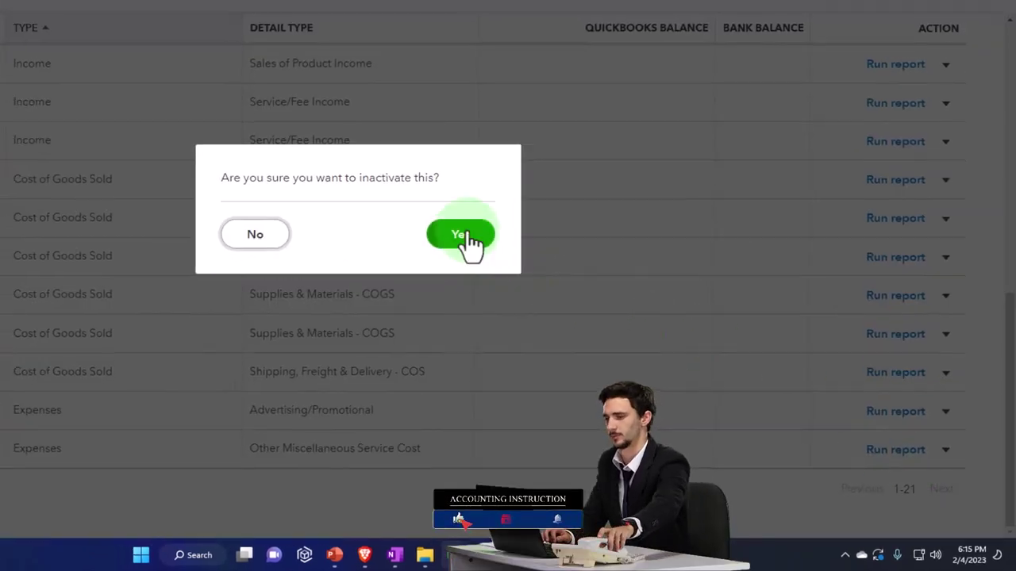
{"action": "left_click", "coordinate": [463, 231]}
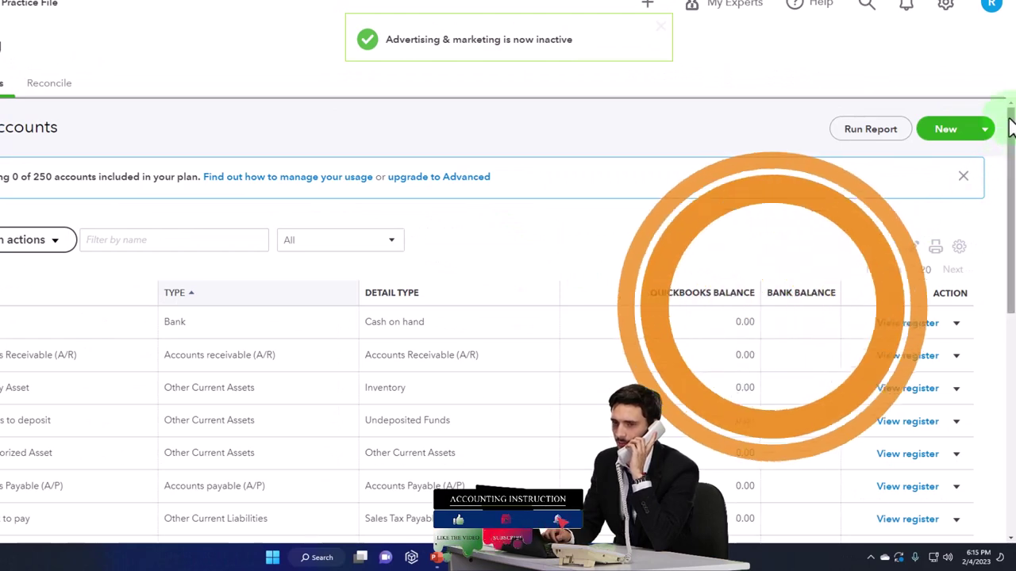
Inactivate the Shipping and Cost of Goods Sold-1 accounts in the Cost of Goods Sold section.
{"action": "left_click_drag", "start_coordinate": [1011, 119], "coordinate": [1004, 413]}
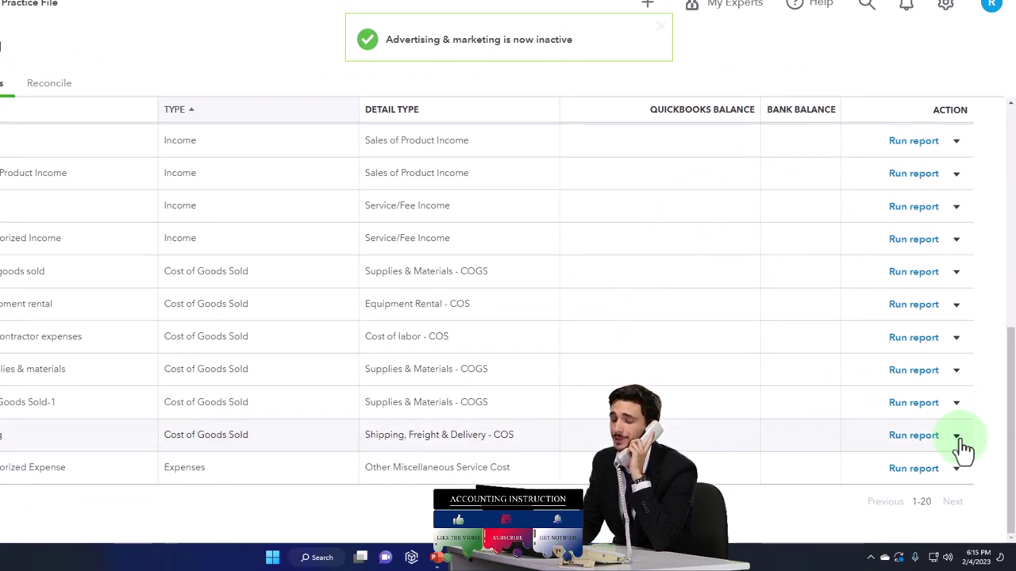
{"action": "left_click", "coordinate": [890, 480]}
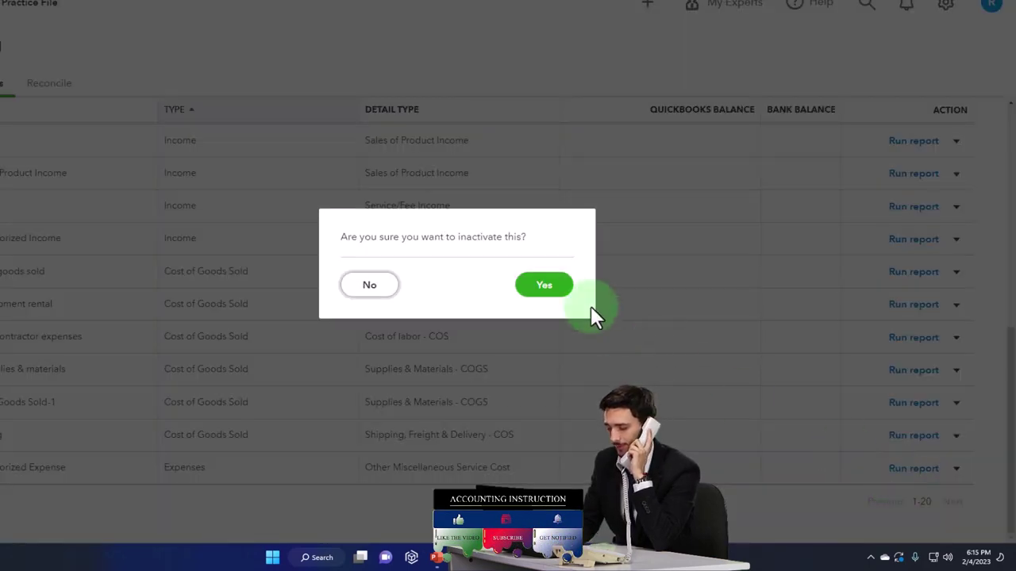
{"action": "left_click", "coordinate": [546, 287]}
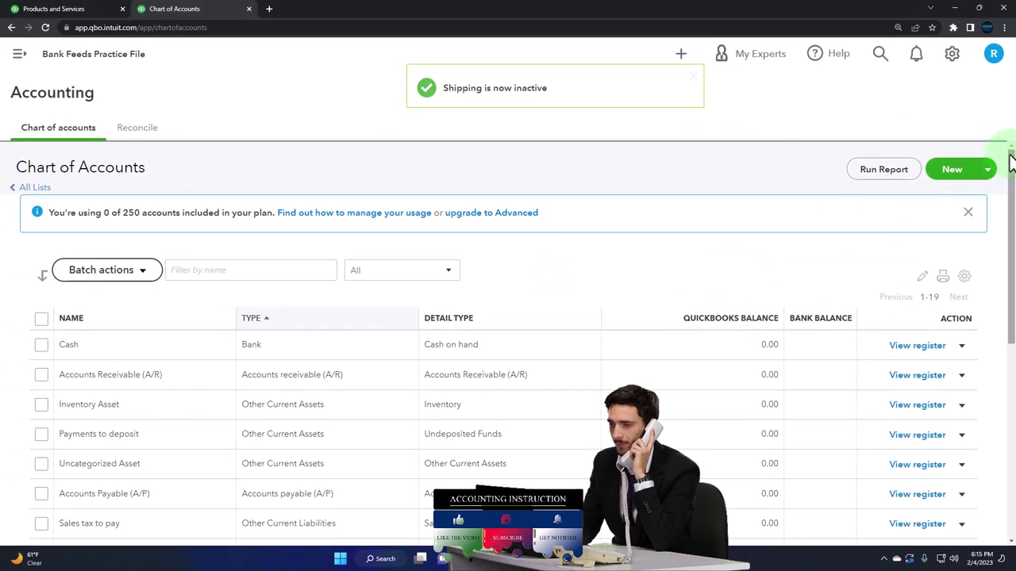
{"action": "left_click_drag", "start_coordinate": [1011, 163], "coordinate": [989, 417]}
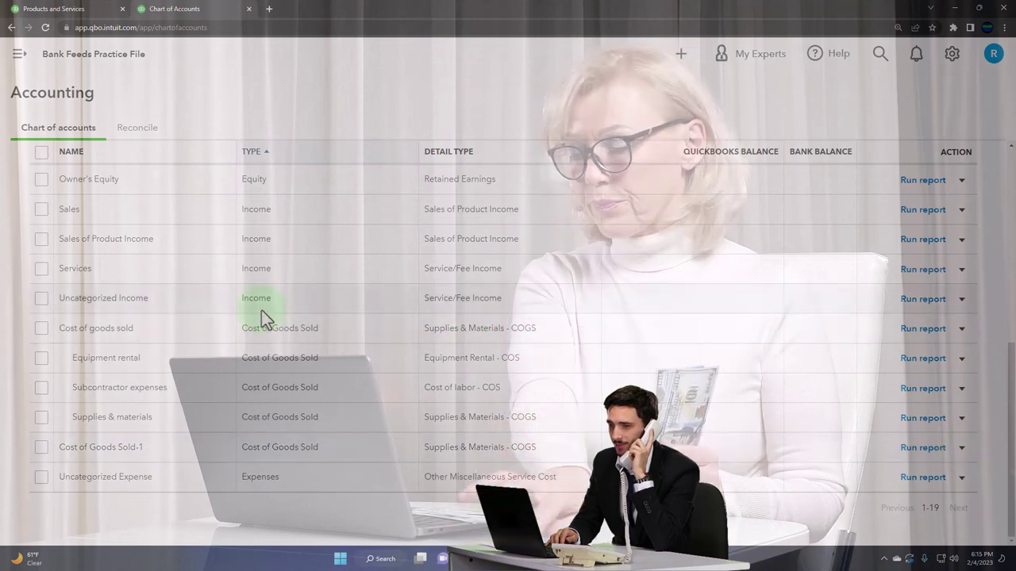
{"action": "left_click", "coordinate": [961, 448]}
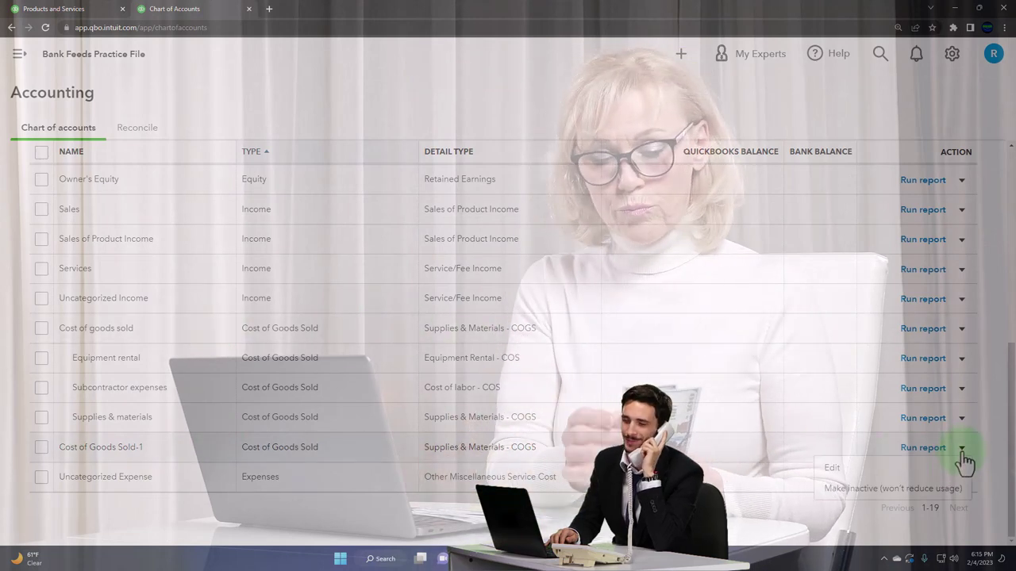
{"action": "left_click", "coordinate": [897, 488]}
{"action": "left_click", "coordinate": [587, 311]}
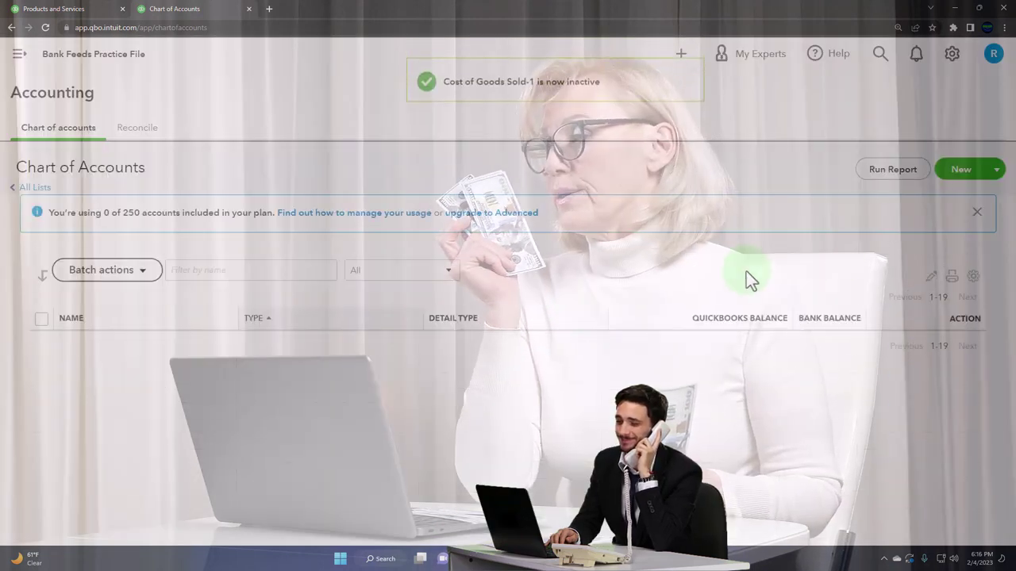
Inactivate the Supplies & materials and Subcontractor expenses sub-accounts under Cost of goods sold.
{"action": "left_click_drag", "start_coordinate": [1006, 169], "coordinate": [1002, 453]}
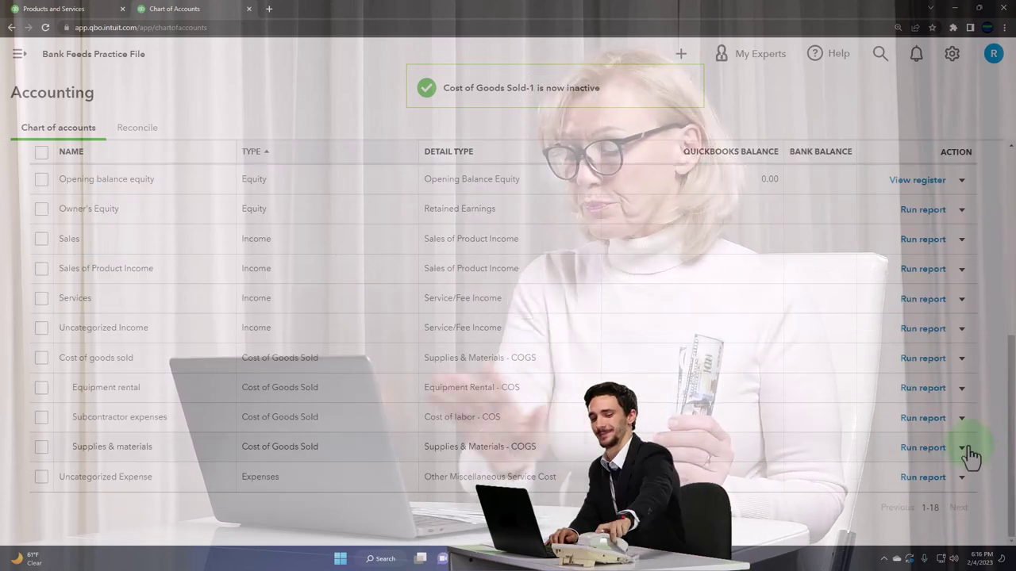
{"action": "left_click", "coordinate": [970, 456]}
{"action": "left_click", "coordinate": [873, 497]}
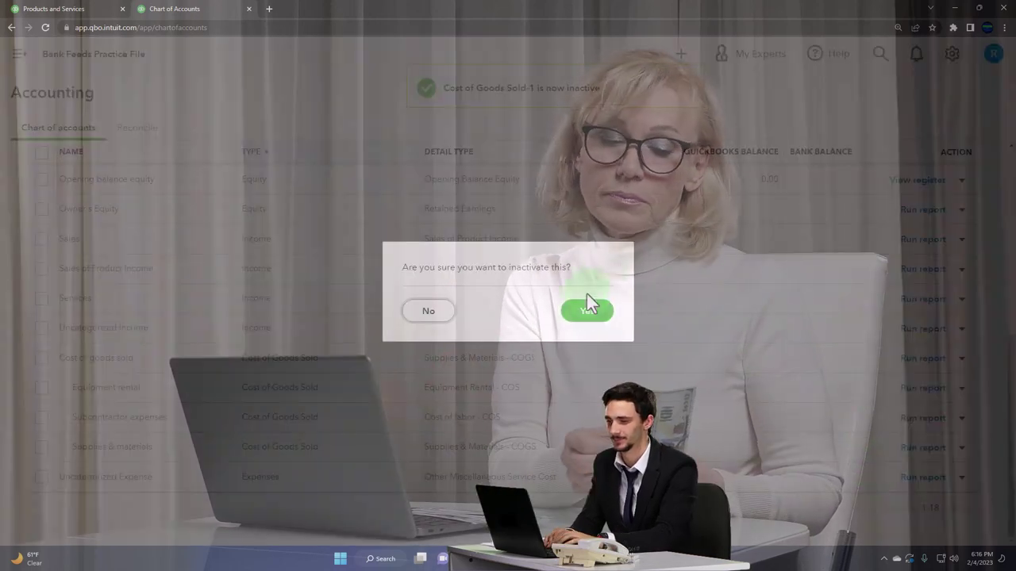
{"action": "left_click", "coordinate": [587, 310]}
{"action": "left_click_drag", "start_coordinate": [1004, 199], "coordinate": [1005, 445]}
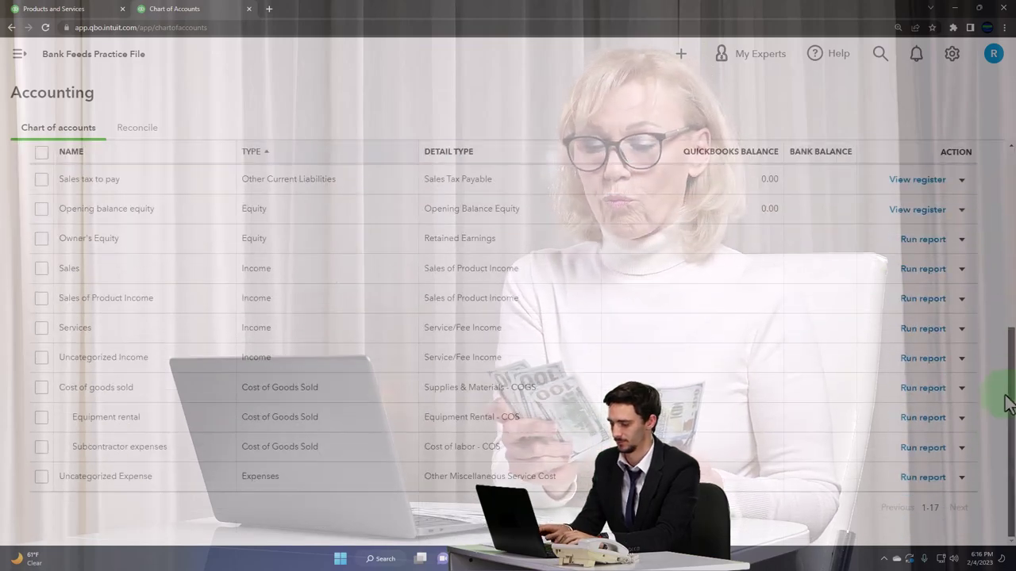
{"action": "left_click", "coordinate": [962, 447]}
{"action": "left_click", "coordinate": [895, 489]}
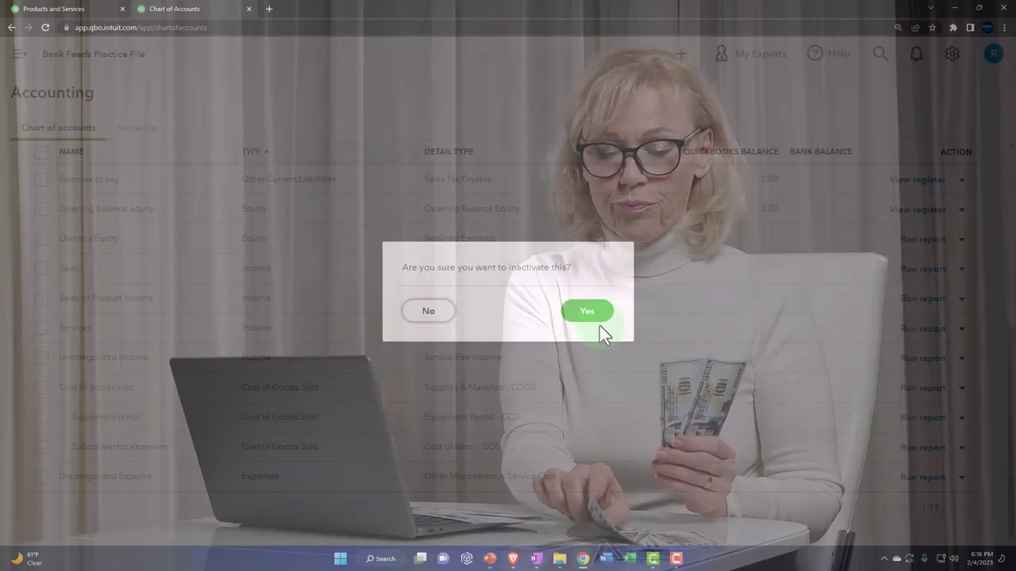
{"action": "left_click", "coordinate": [596, 323]}
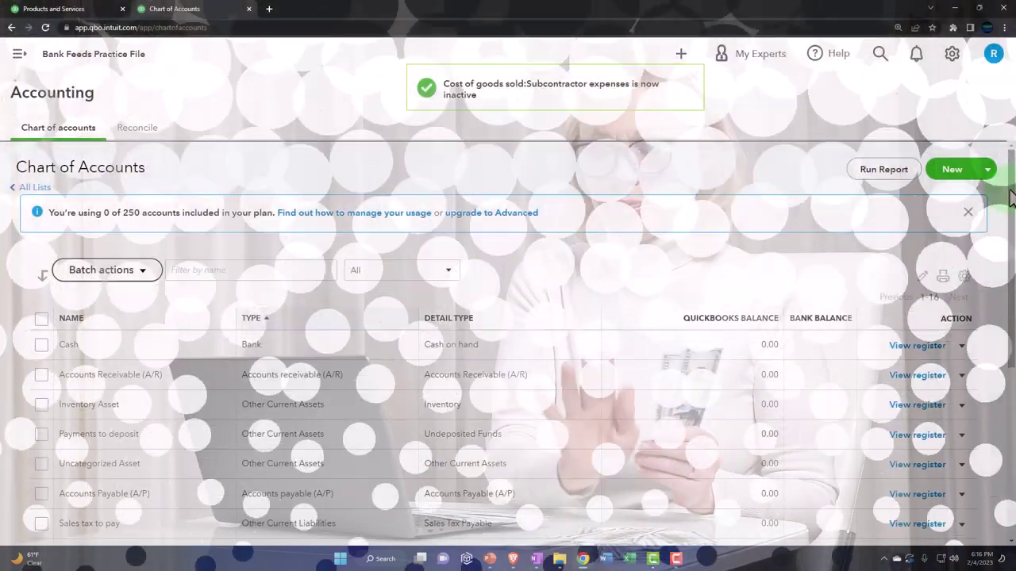
Make the Equipment rental sub-account under Cost of goods sold inactive.
{"action": "left_click_drag", "start_coordinate": [1009, 199], "coordinate": [989, 449]}
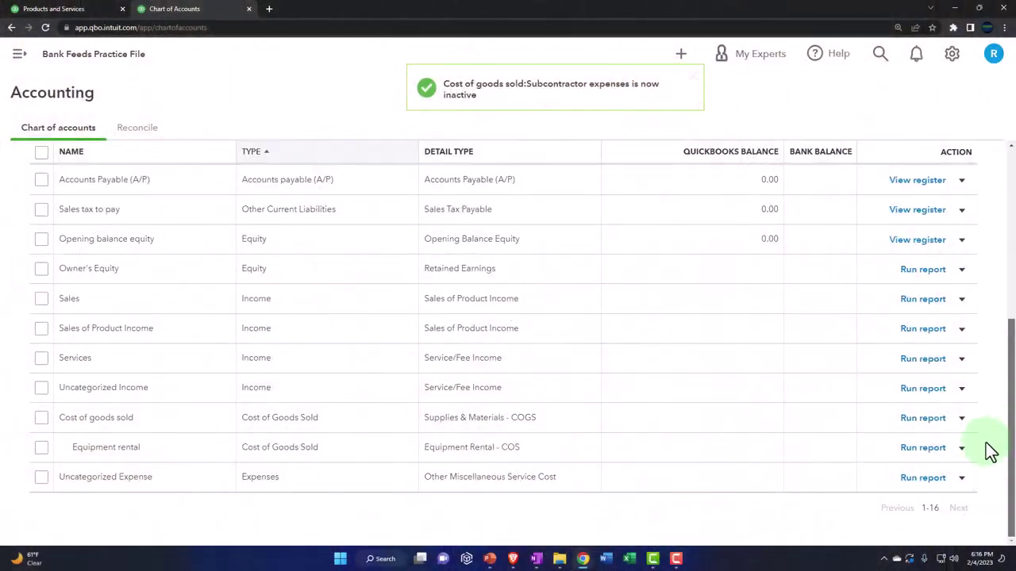
{"action": "left_click", "coordinate": [880, 489]}
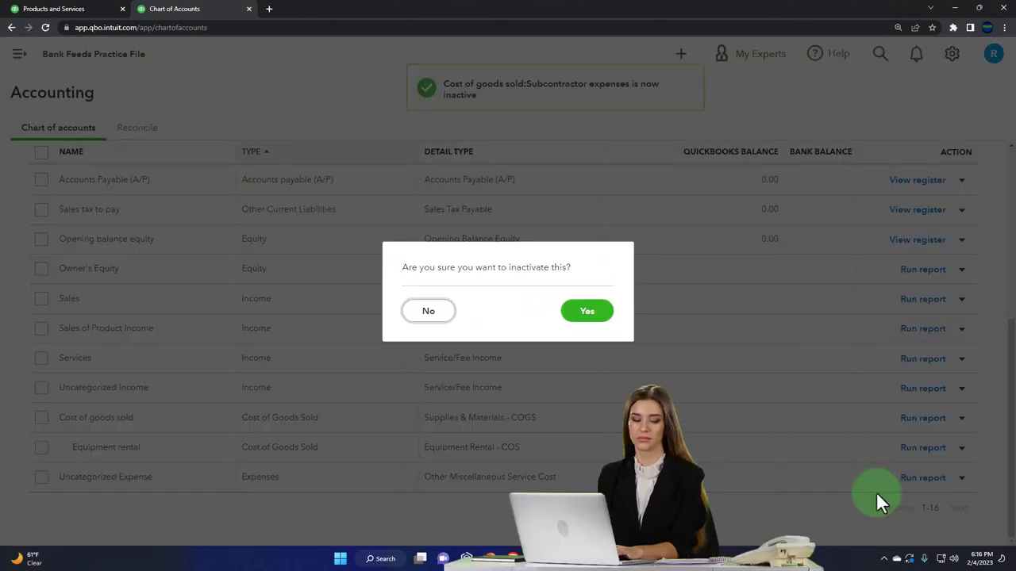
{"action": "left_click", "coordinate": [595, 322]}
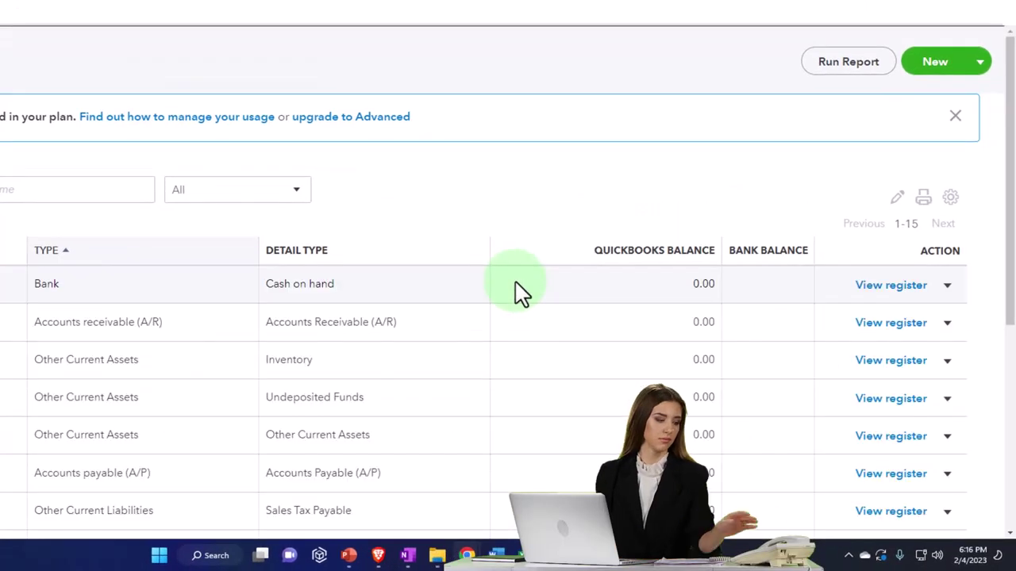
Inactivate the Sales income account, the one listed directly above Sales of Product Income.
{"action": "scroll", "coordinate": [597, 337], "scroll_direction": "down", "scroll_amount": 3}
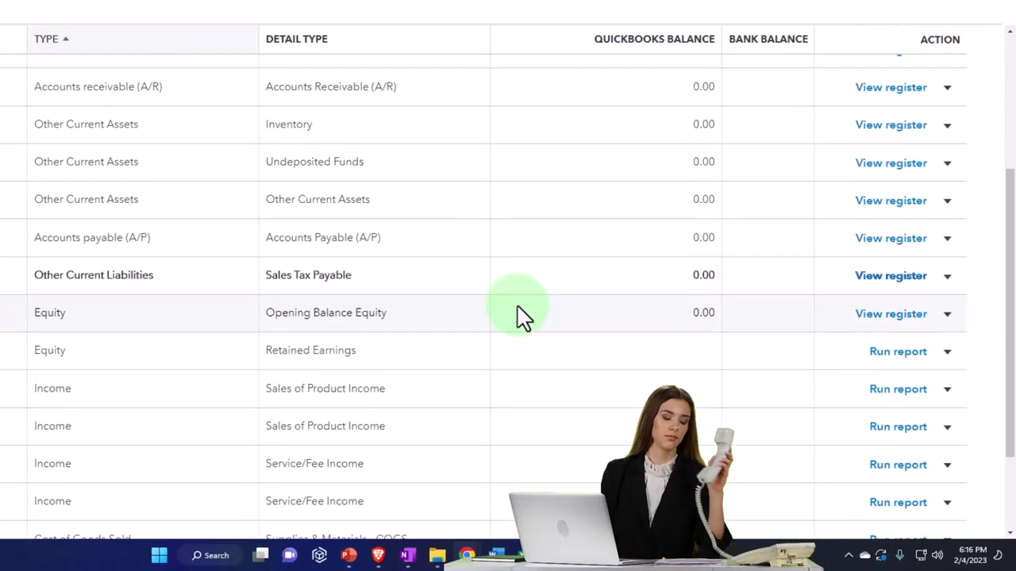
{"action": "scroll", "coordinate": [520, 315], "scroll_direction": "down", "scroll_amount": 3}
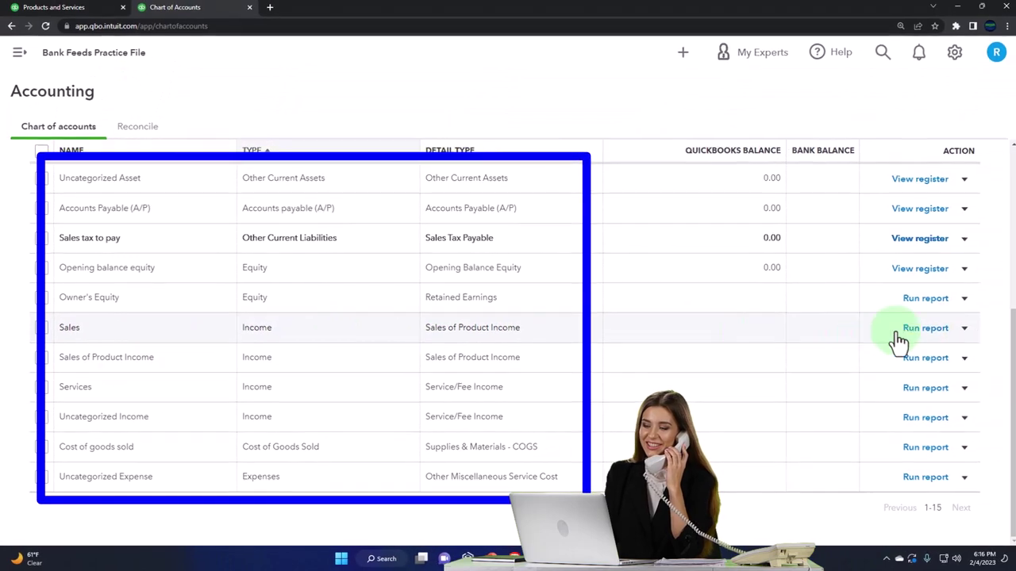
{"action": "left_click", "coordinate": [948, 369]}
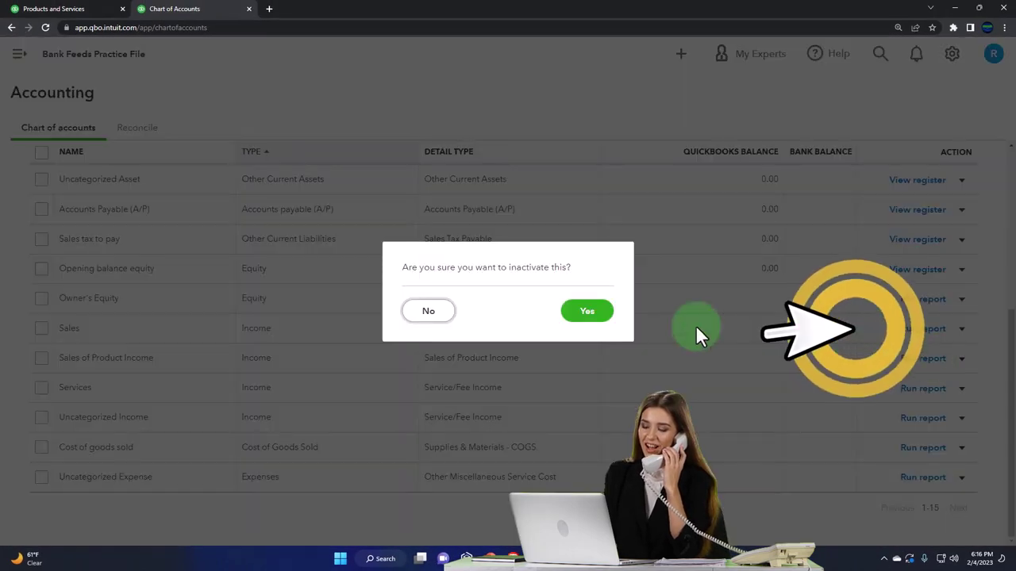
{"action": "left_click", "coordinate": [585, 313]}
{"action": "scroll", "coordinate": [24, 405], "scroll_direction": "down", "scroll_amount": 5}
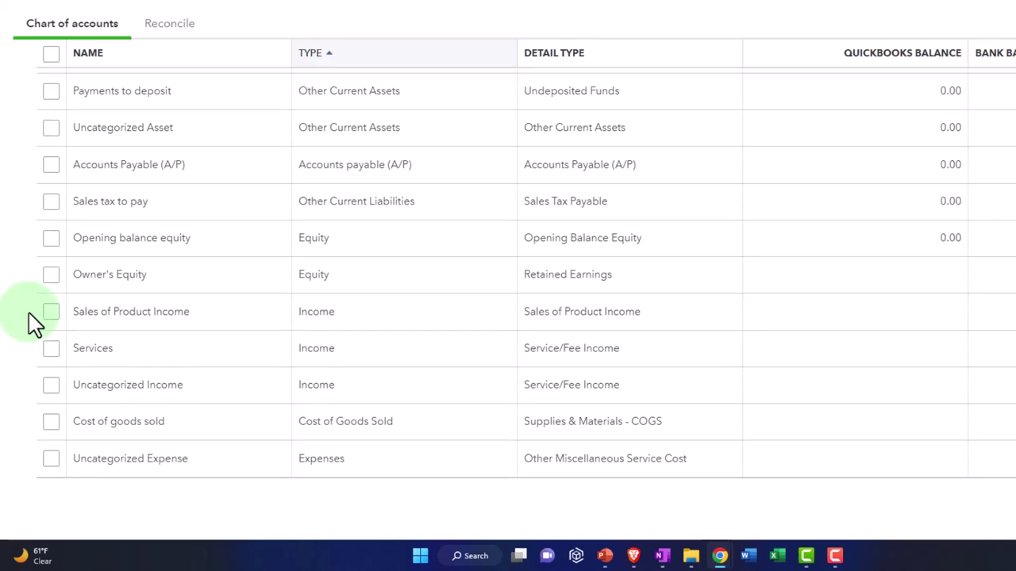
{"action": "scroll", "coordinate": [32, 324], "scroll_direction": "up", "scroll_amount": 3}
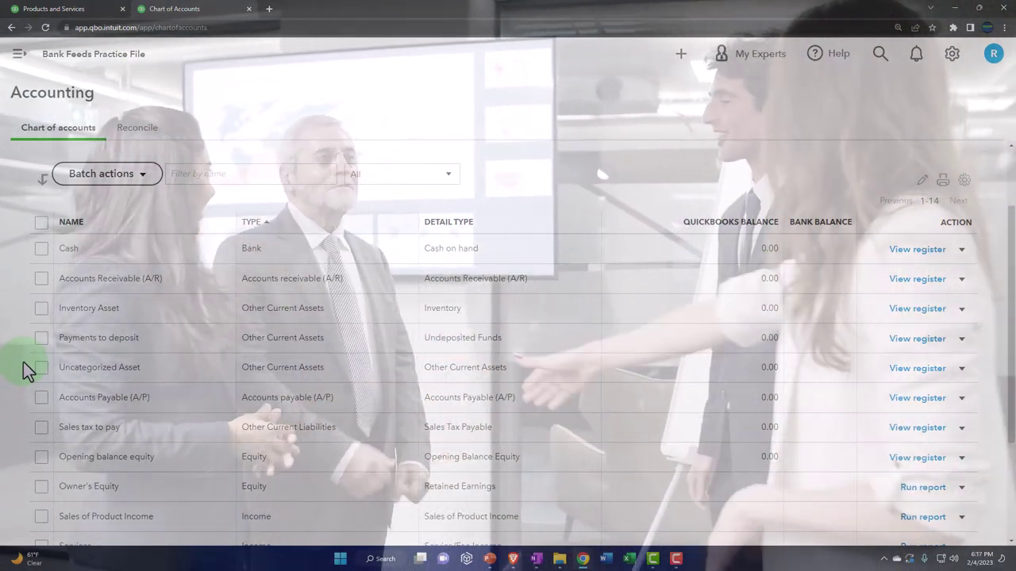
{"action": "scroll", "coordinate": [23, 362], "scroll_direction": "down", "scroll_amount": 3}
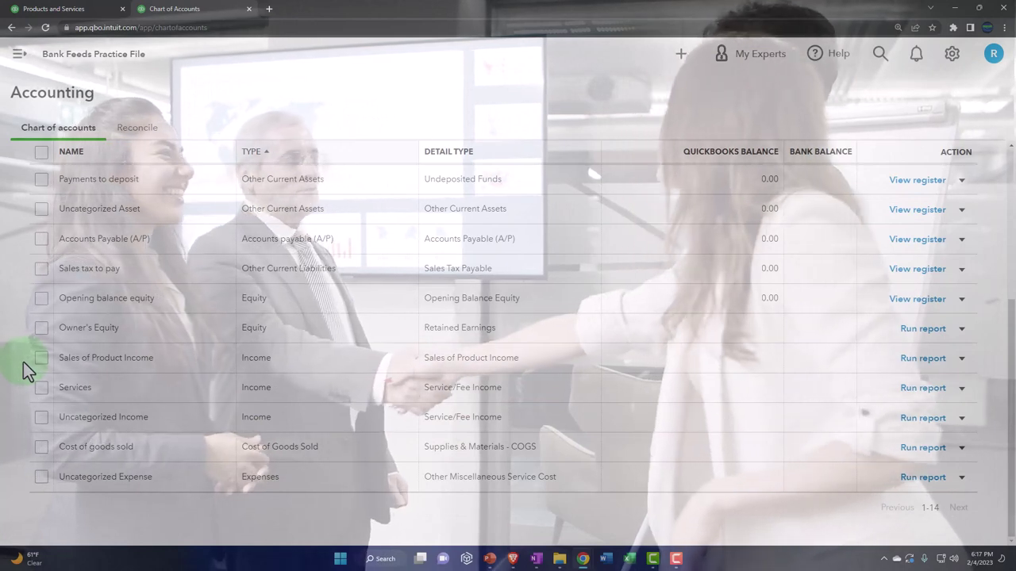